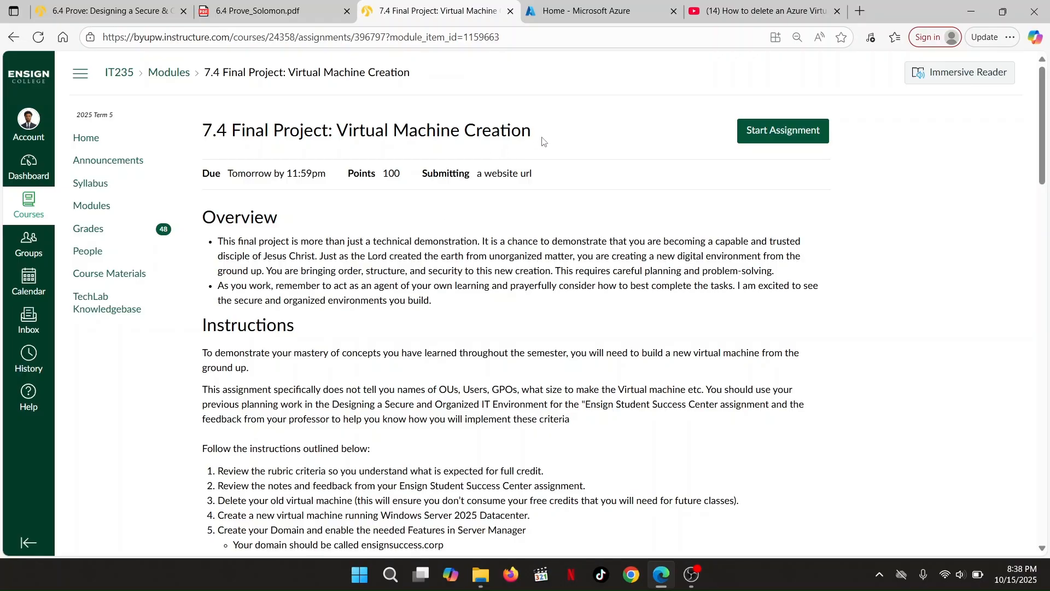
Switch over to the Azure portal home page
scroll(432, 296, down, 10)
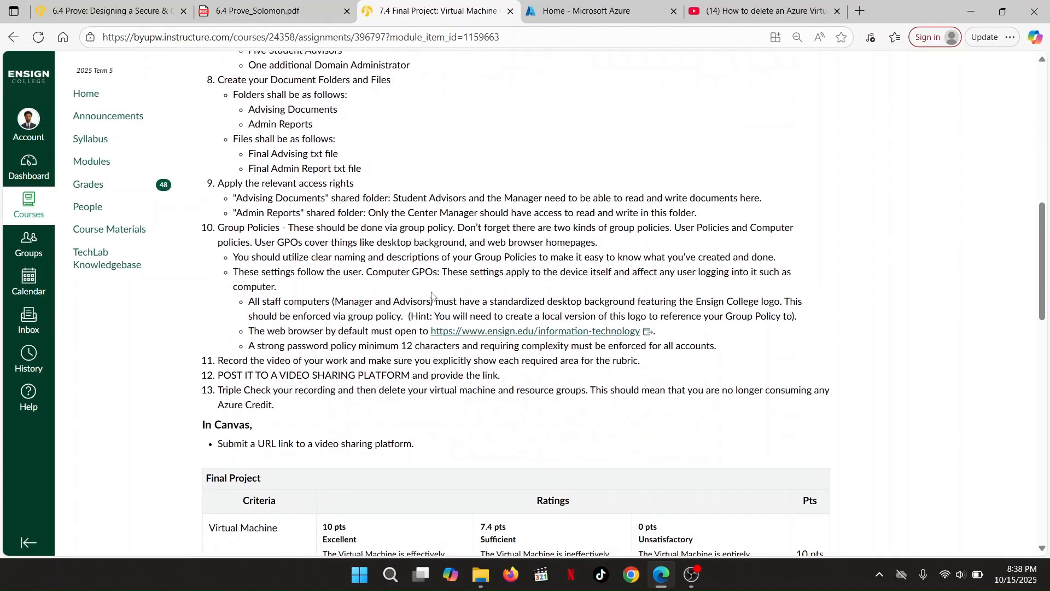
scroll(432, 292, up, 7)
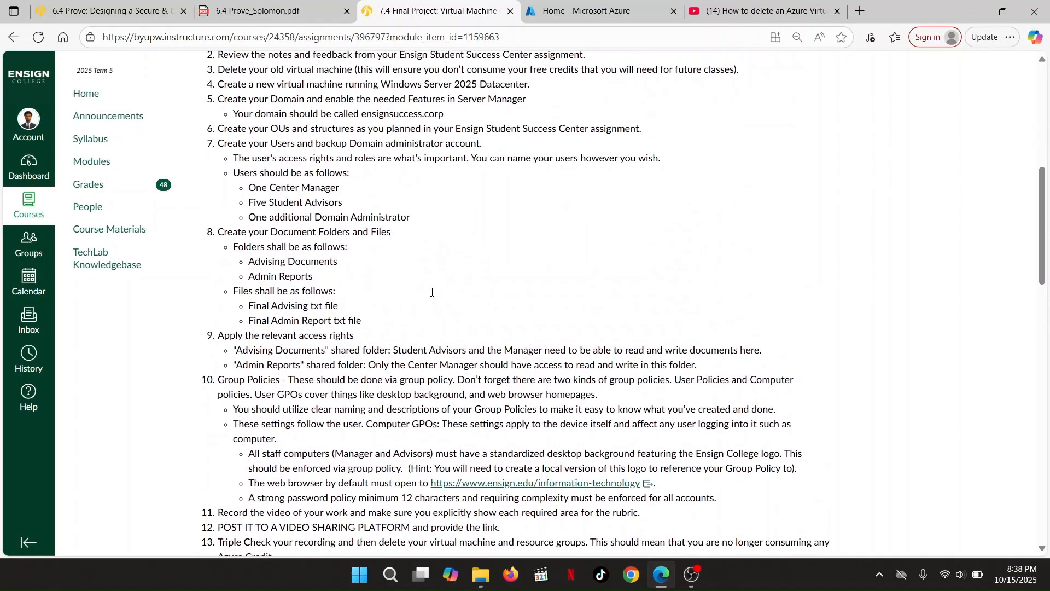
scroll(432, 292, up, 2)
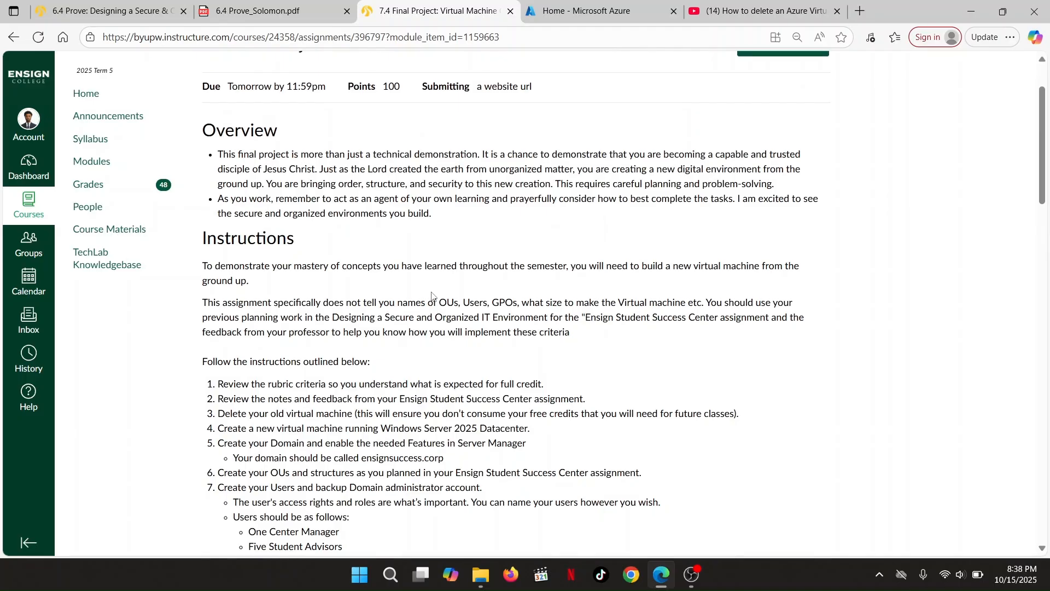
scroll(432, 296, up, 2)
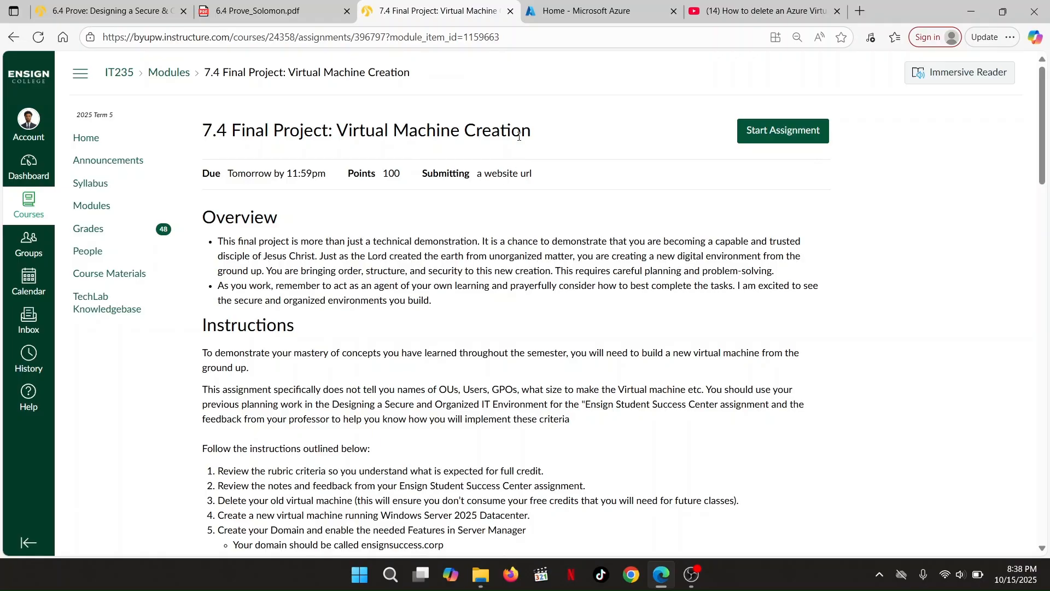
click(560, 13)
scroll(352, 291, down, 1)
scroll(353, 290, up, 2)
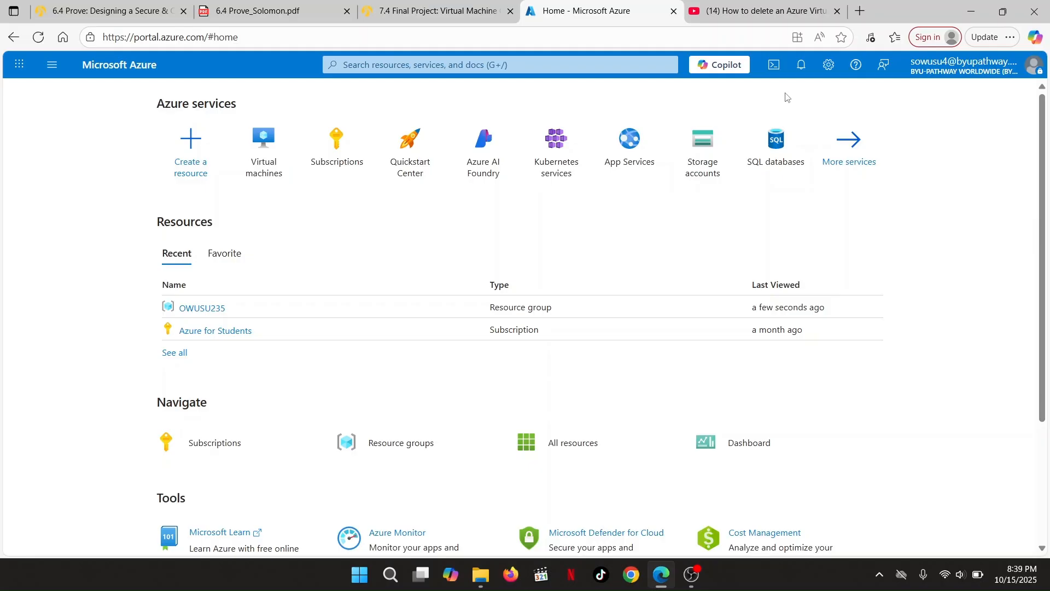
Confirm in Notifications that the delete succeeded, then open the Virtual machines list
click(802, 66)
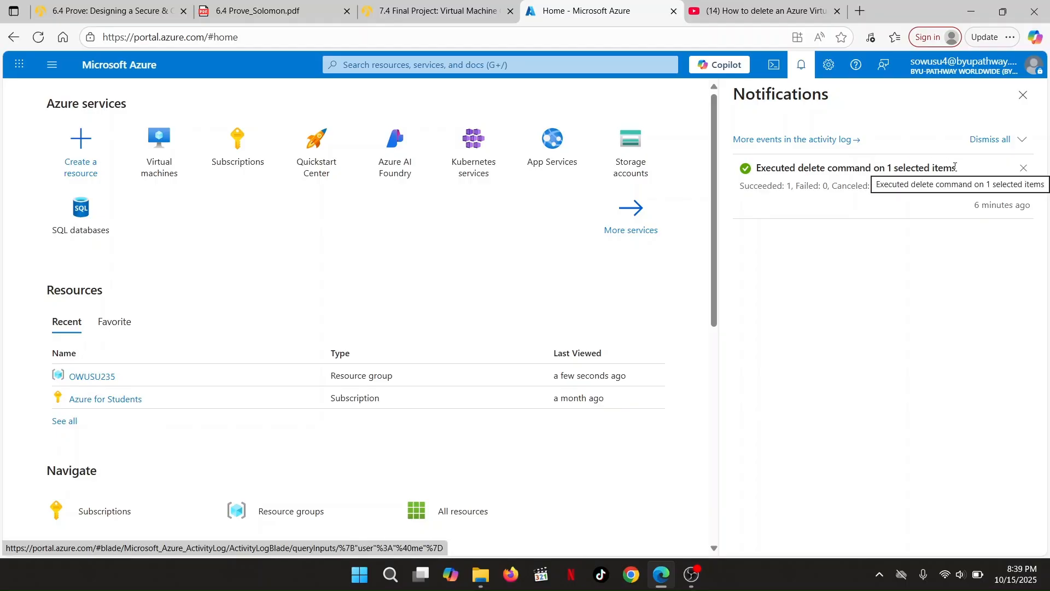
drag(957, 168, 762, 167)
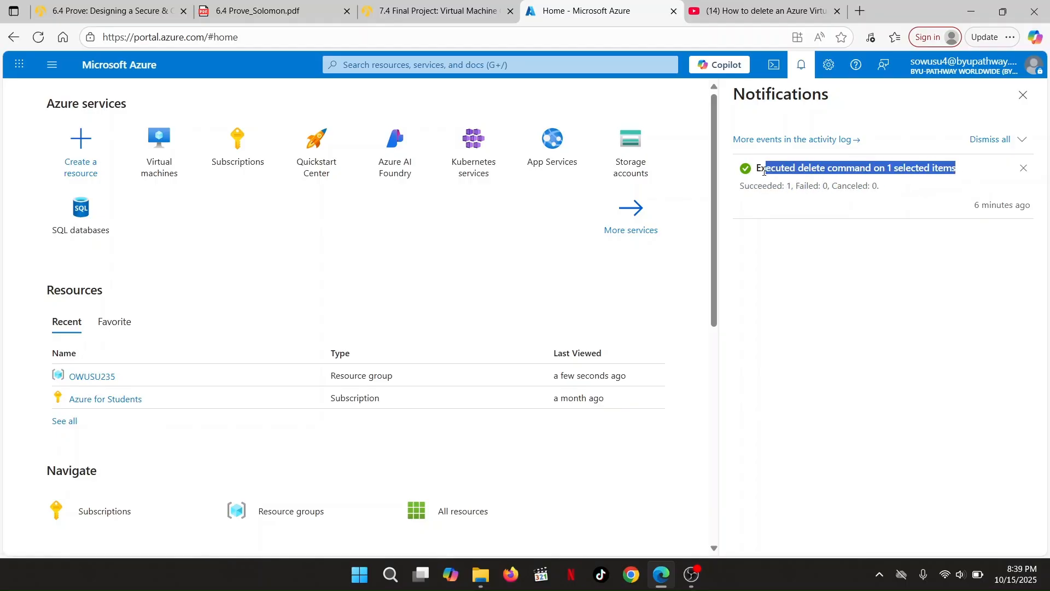
click(801, 65)
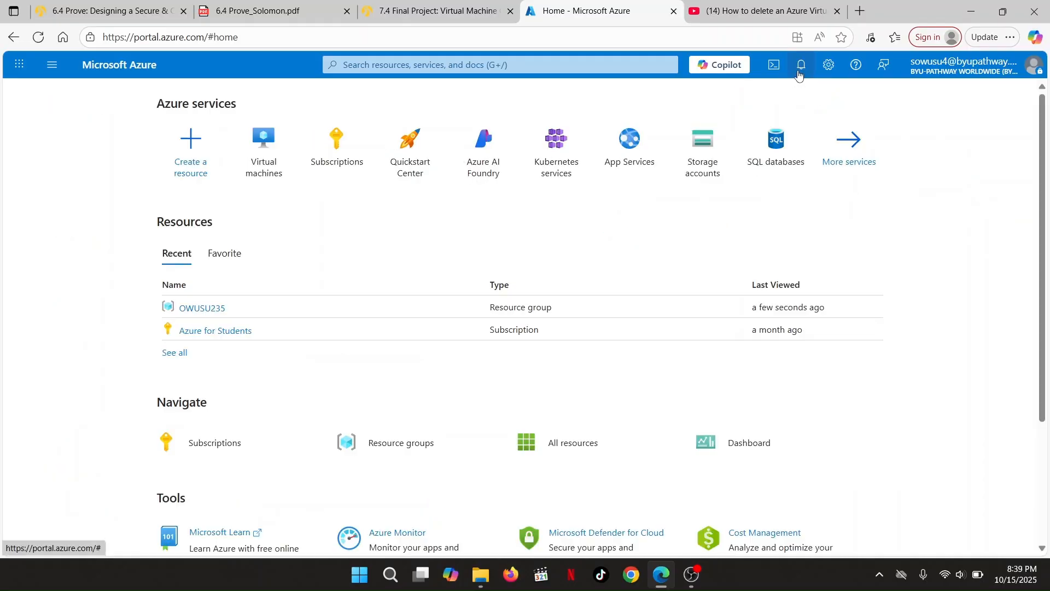
click(265, 167)
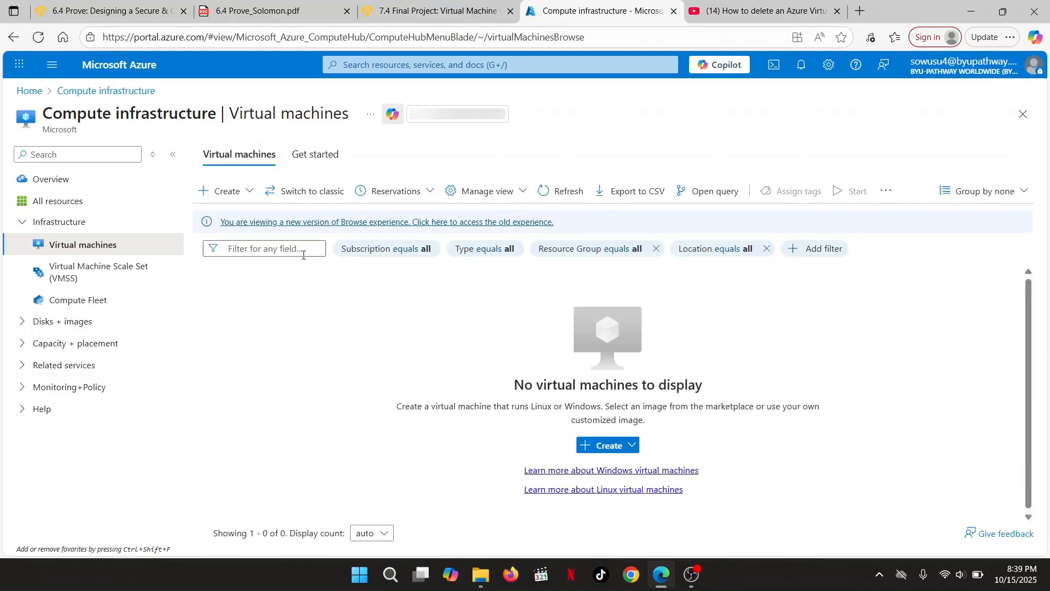
Choose Create > Virtual machine from the empty Virtual machines list
click(243, 196)
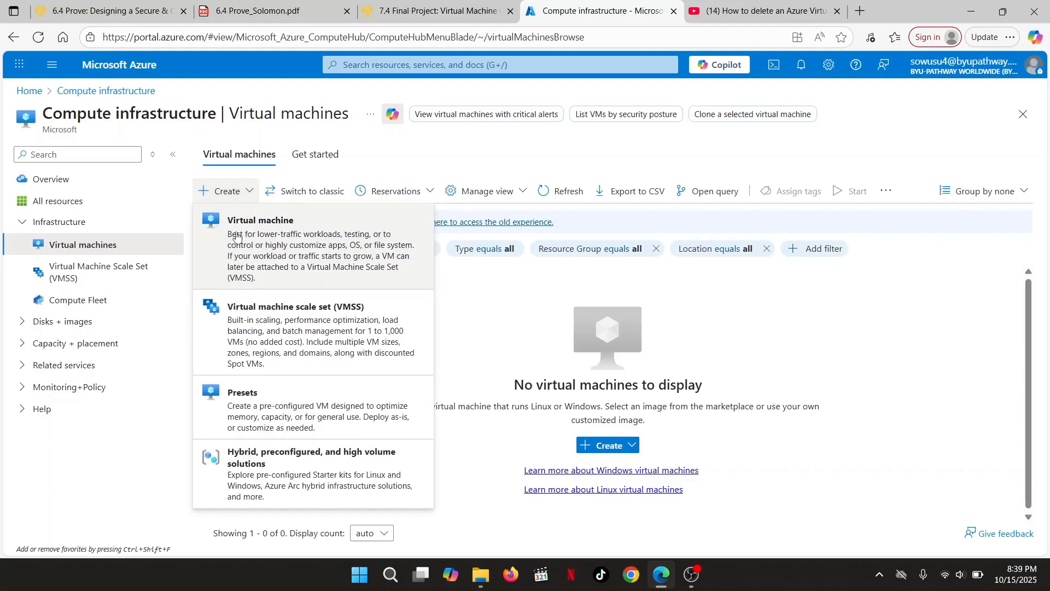
click(254, 251)
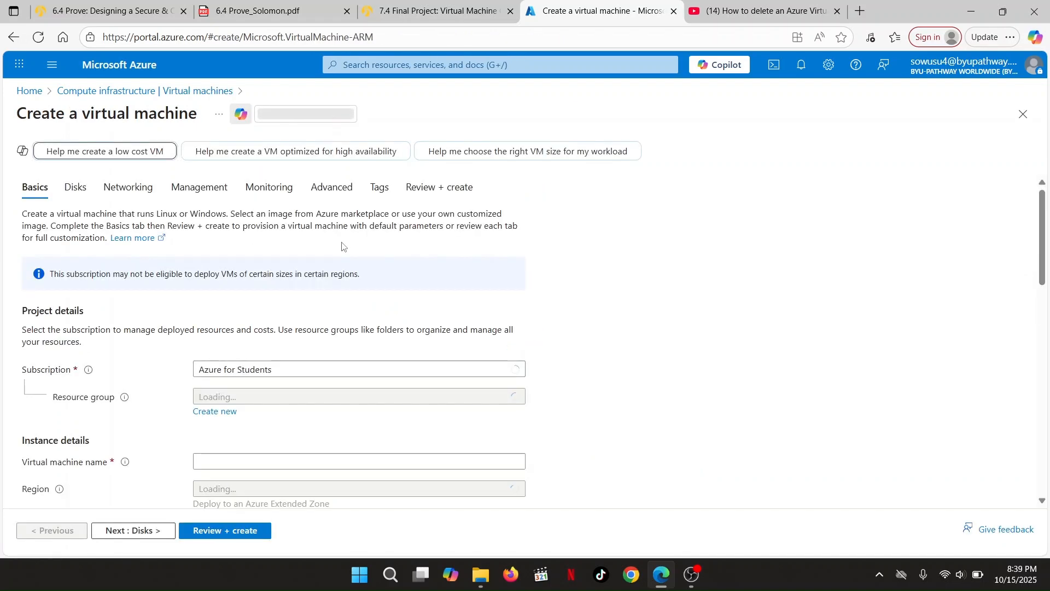
Place the VM in resource group OWUSU235 and name it FinalProject
scroll(284, 294, down, 2)
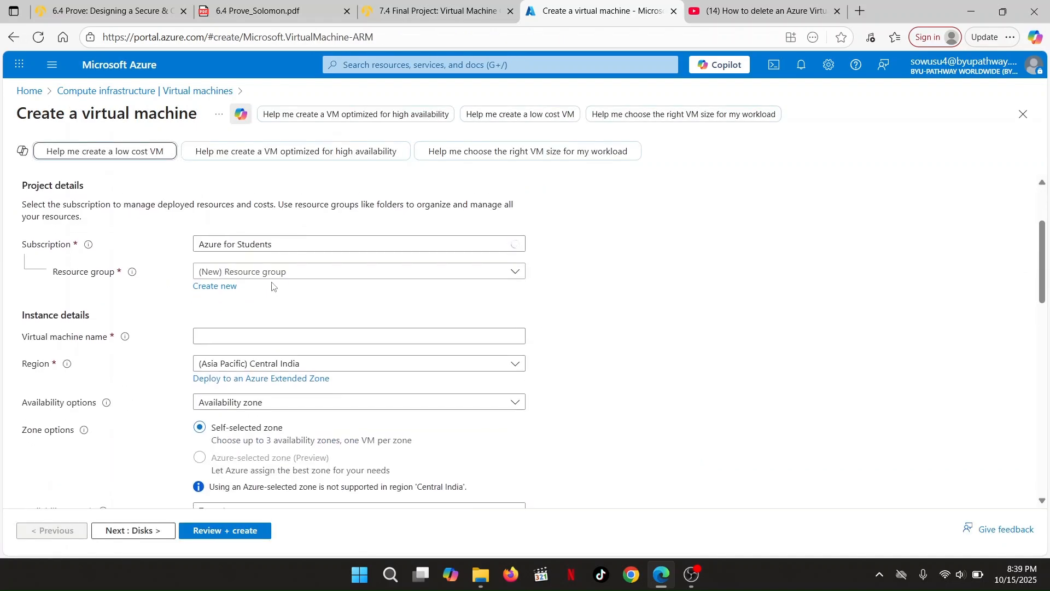
click(278, 276)
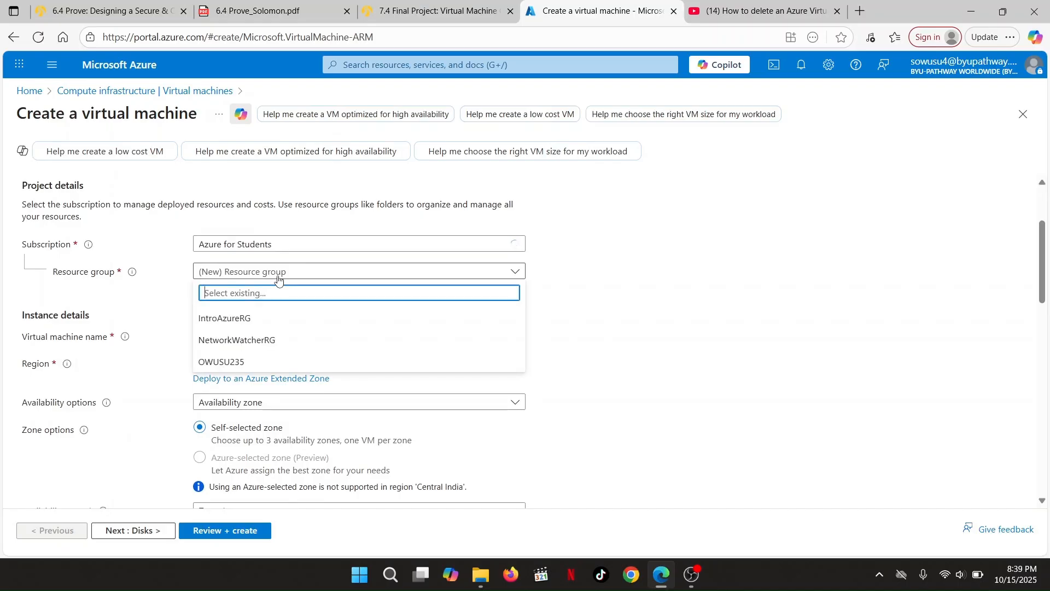
click(233, 362)
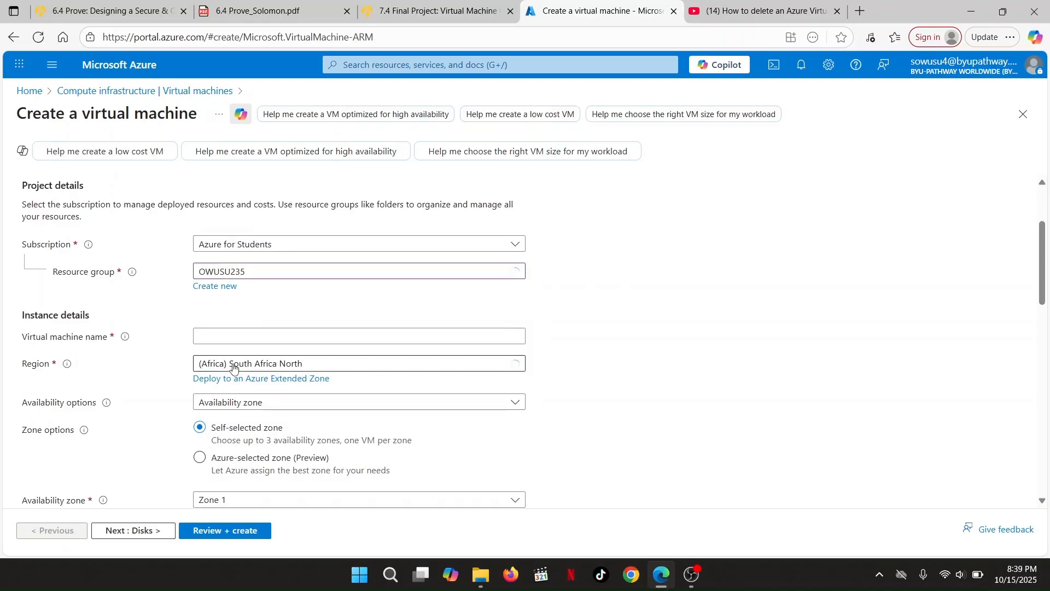
click(230, 339)
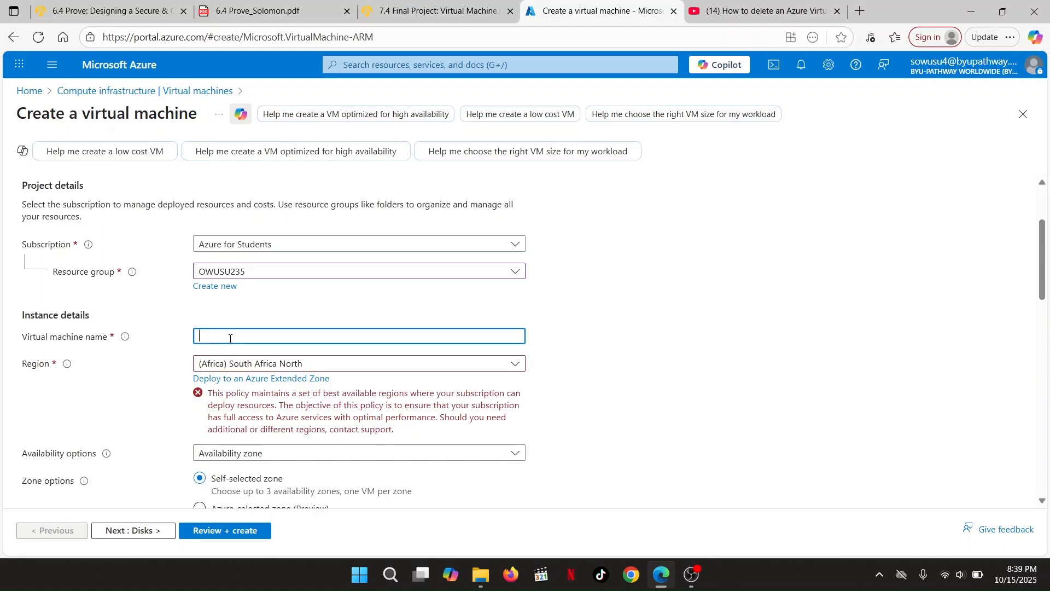
text(Fina)
Set the region to (Asia Pacific) Central India and keep Availability zone
scroll(262, 309, down, 2)
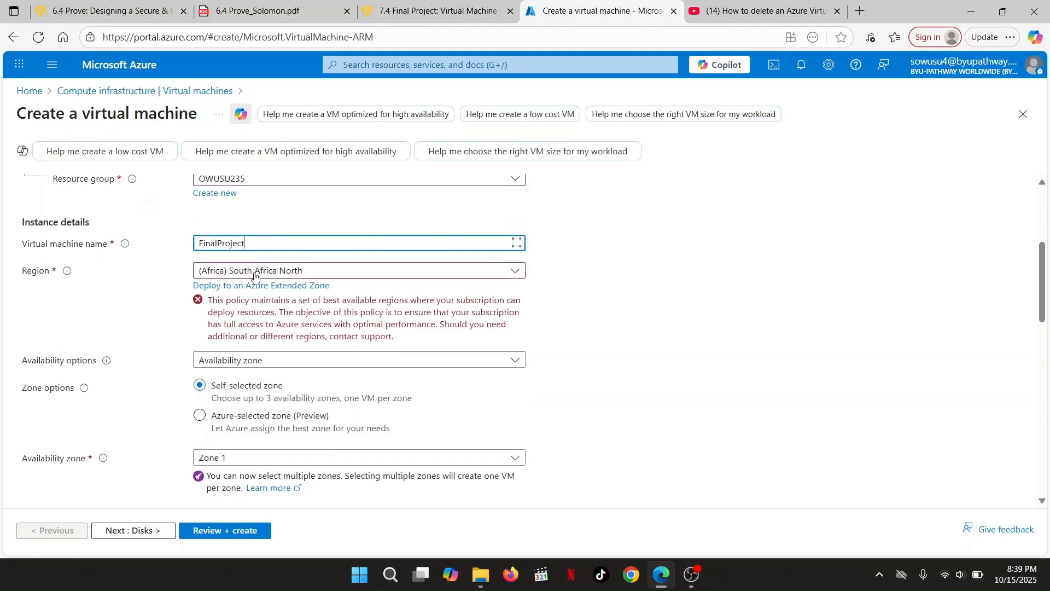
click(255, 272)
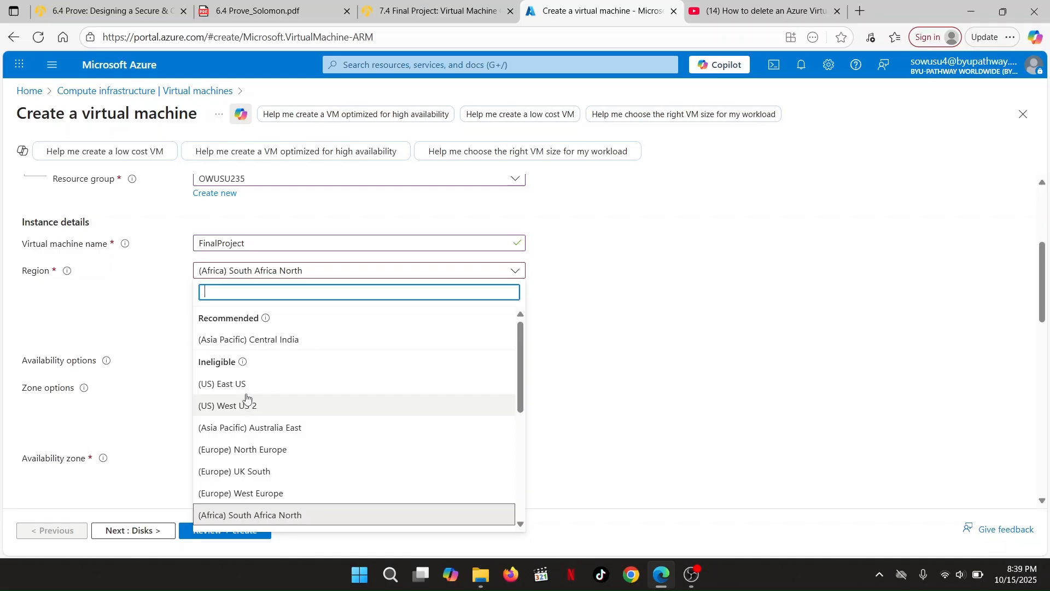
click(255, 344)
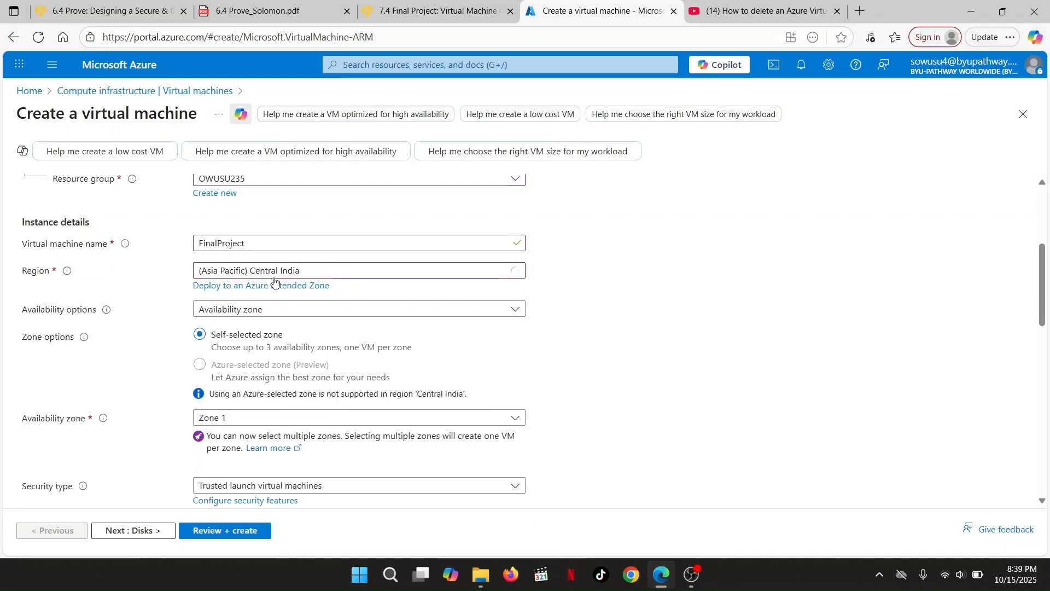
click(245, 316)
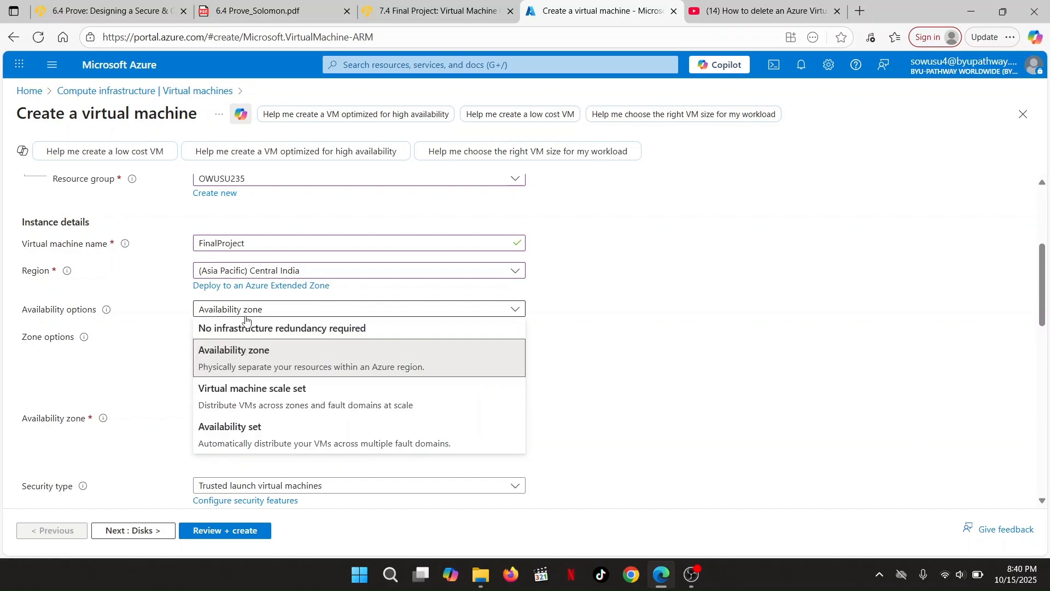
click(237, 357)
scroll(237, 357, down, 2)
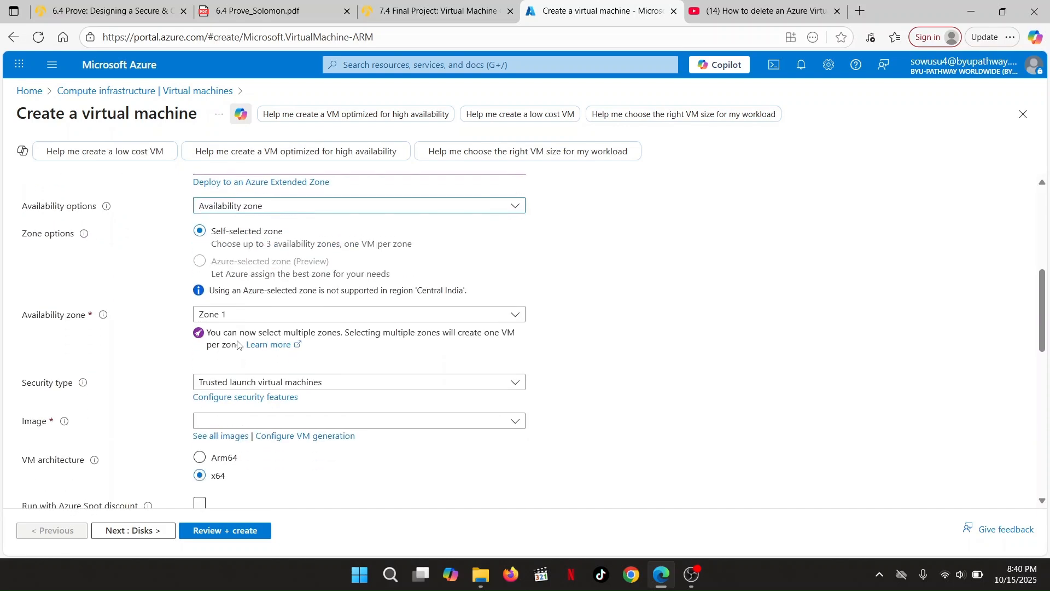
scroll(242, 319, down, 2)
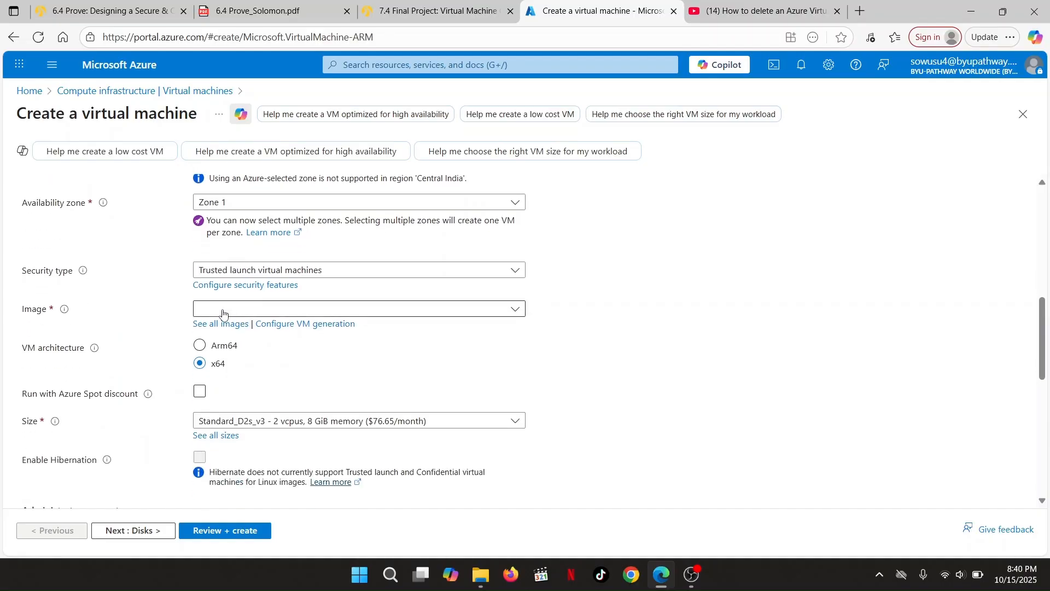
Select Windows Server 2025 Datacenter as the VM image
click(227, 312)
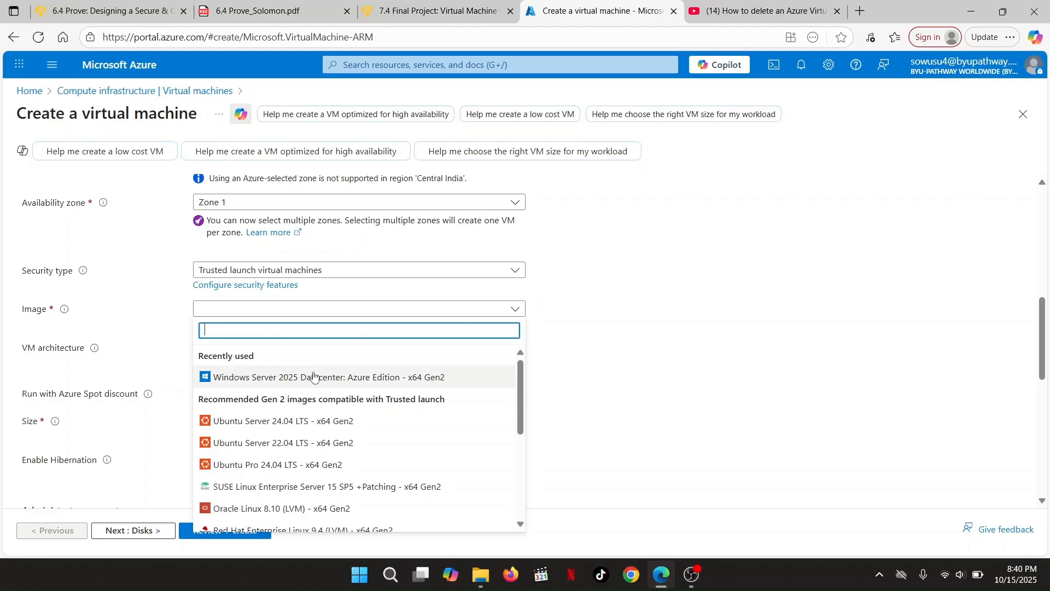
click(297, 385)
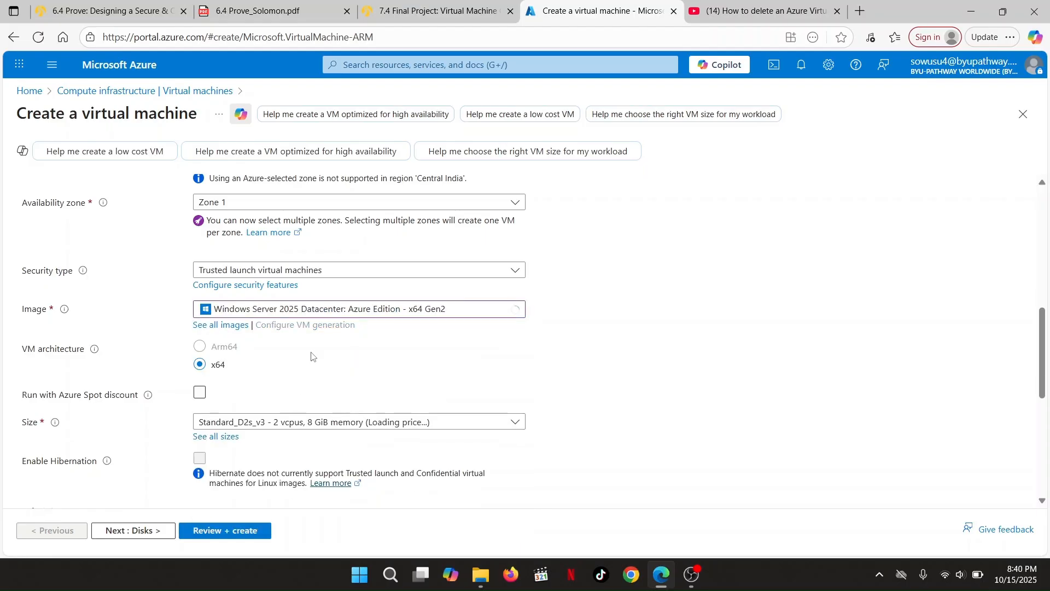
scroll(399, 317, down, 3)
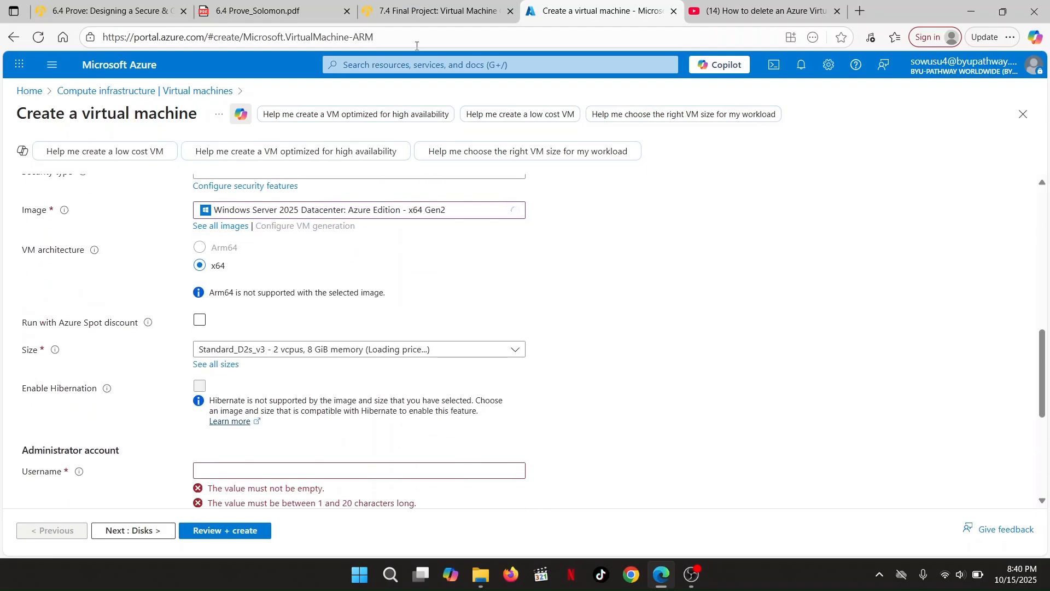
Check the final project instructions on Canvas, then return to the VM form
click(418, 11)
scroll(388, 283, down, 1)
scroll(389, 283, down, 2)
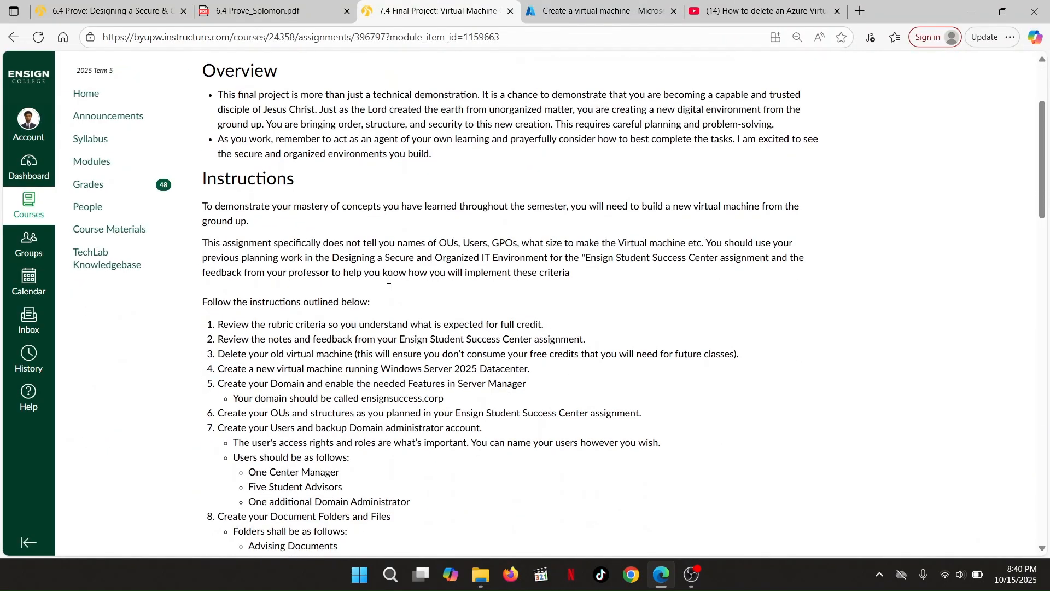
click(599, 11)
scroll(312, 377, down, 3)
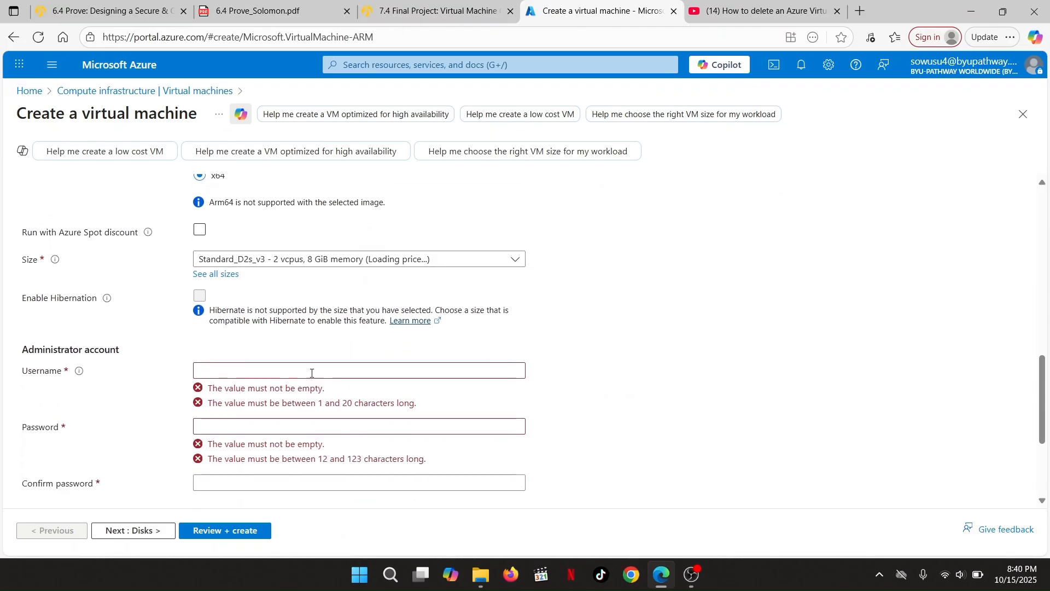
Fill the administrator username and password from saved credentials, confirm the password, and continue to Disks
click(237, 320)
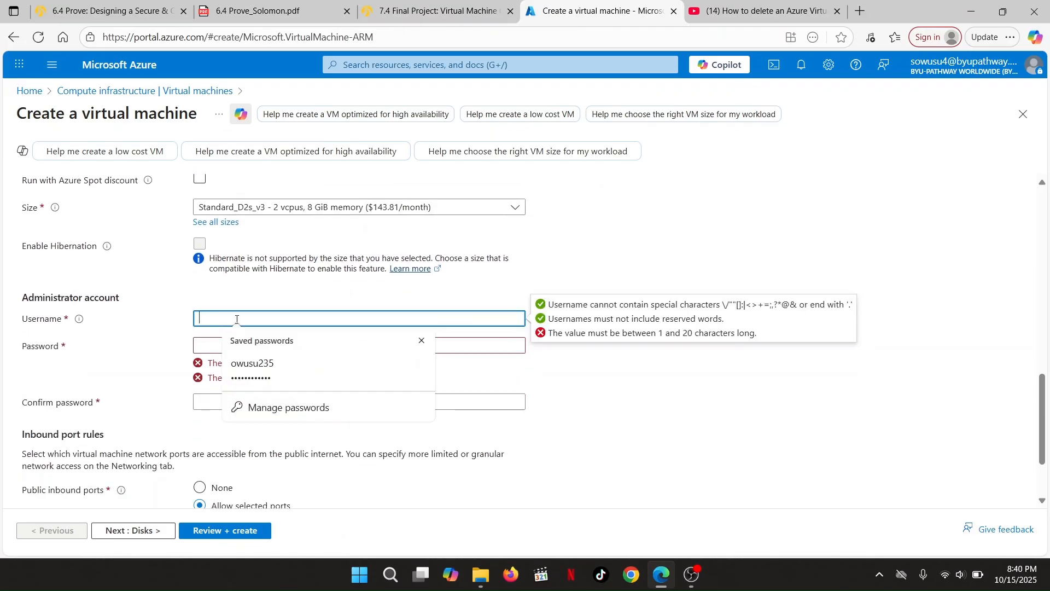
click(252, 367)
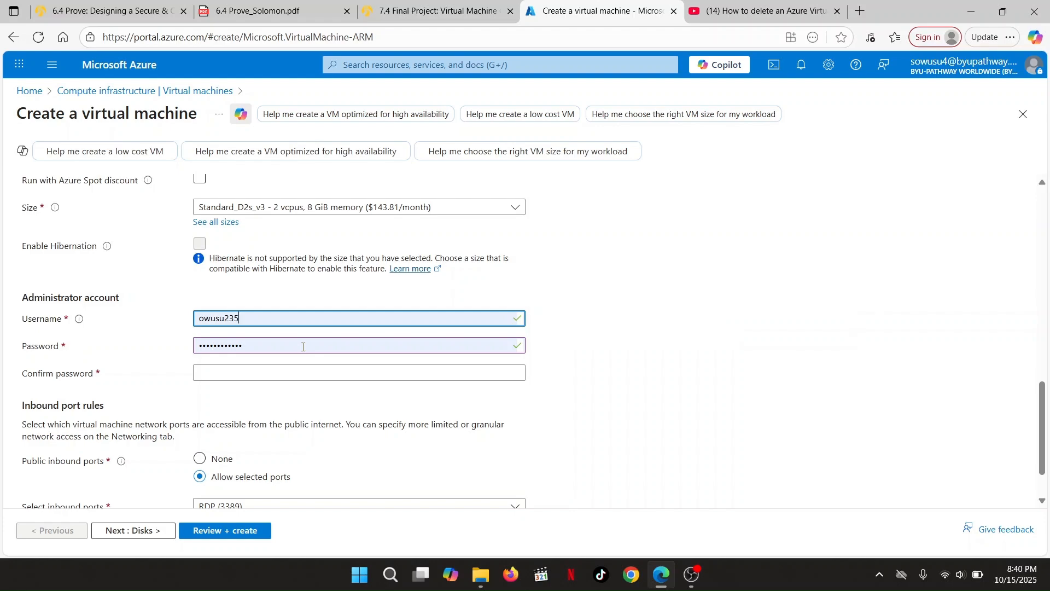
scroll(303, 347, down, 1)
click(253, 300)
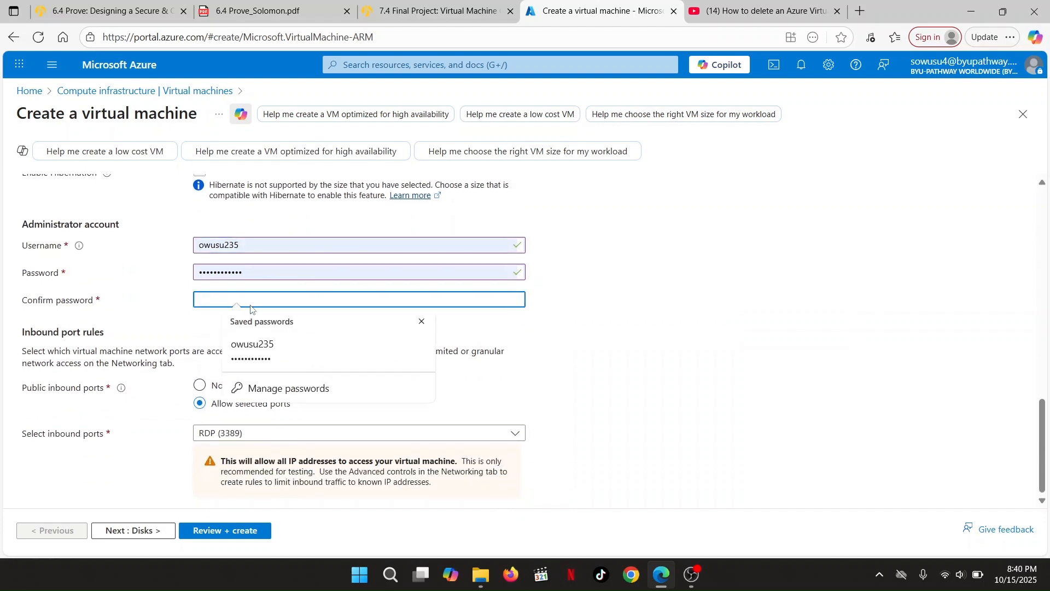
text(•)
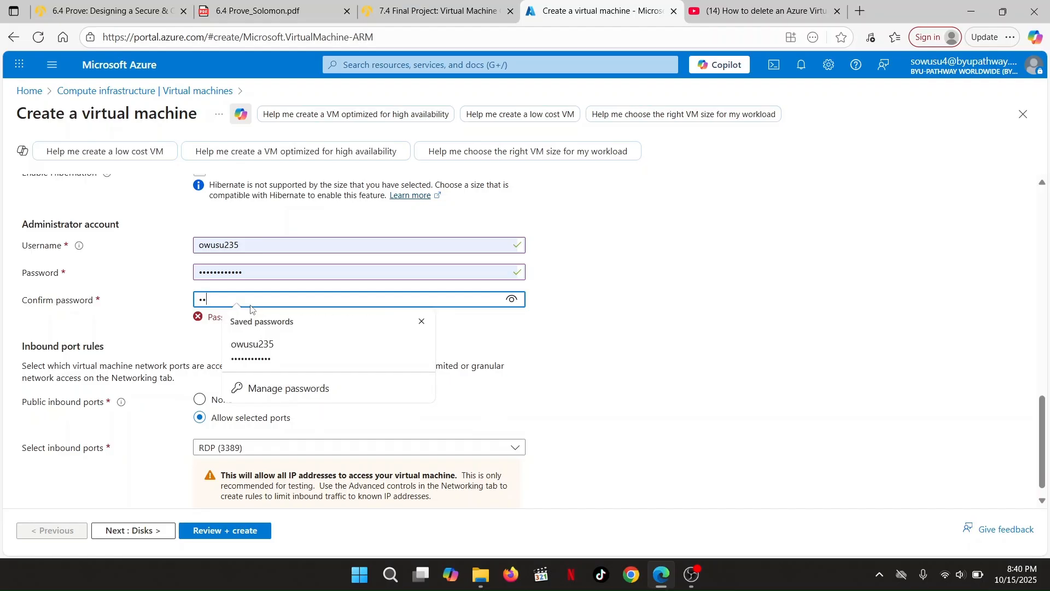
text(•••)
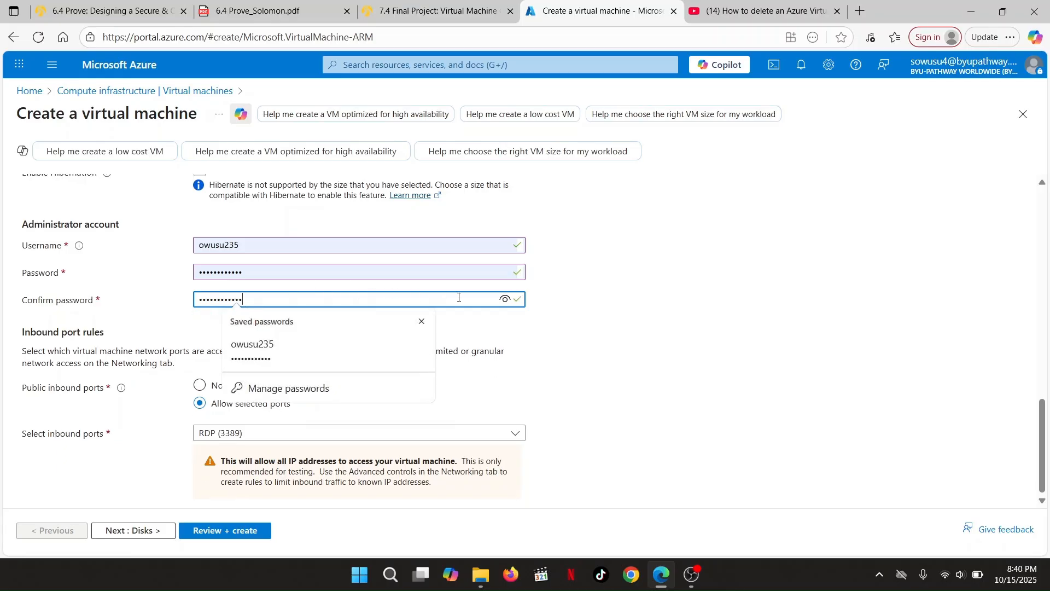
click(504, 300)
click(504, 299)
click(424, 323)
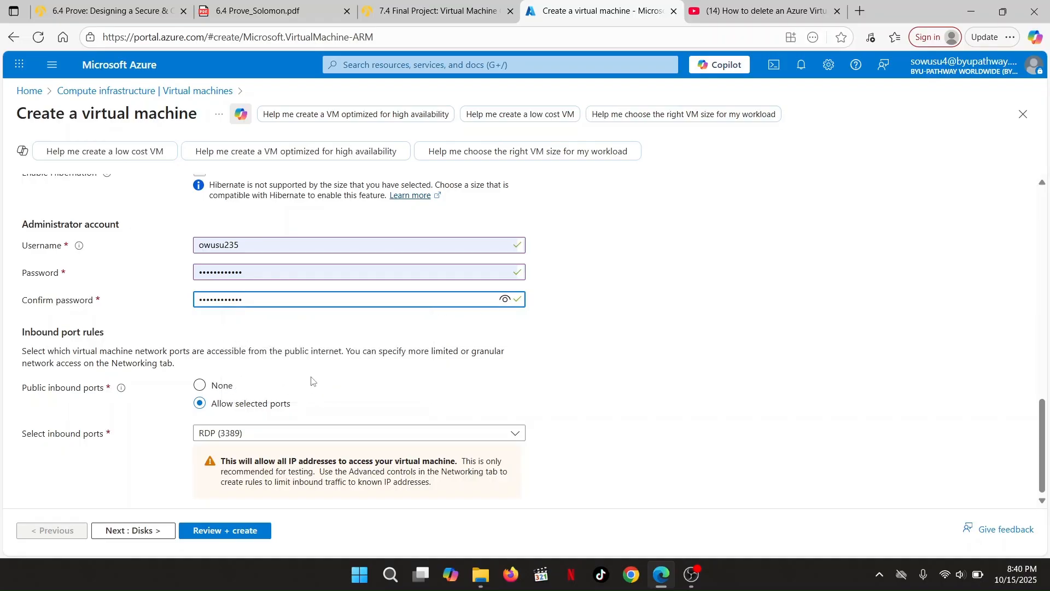
click(139, 535)
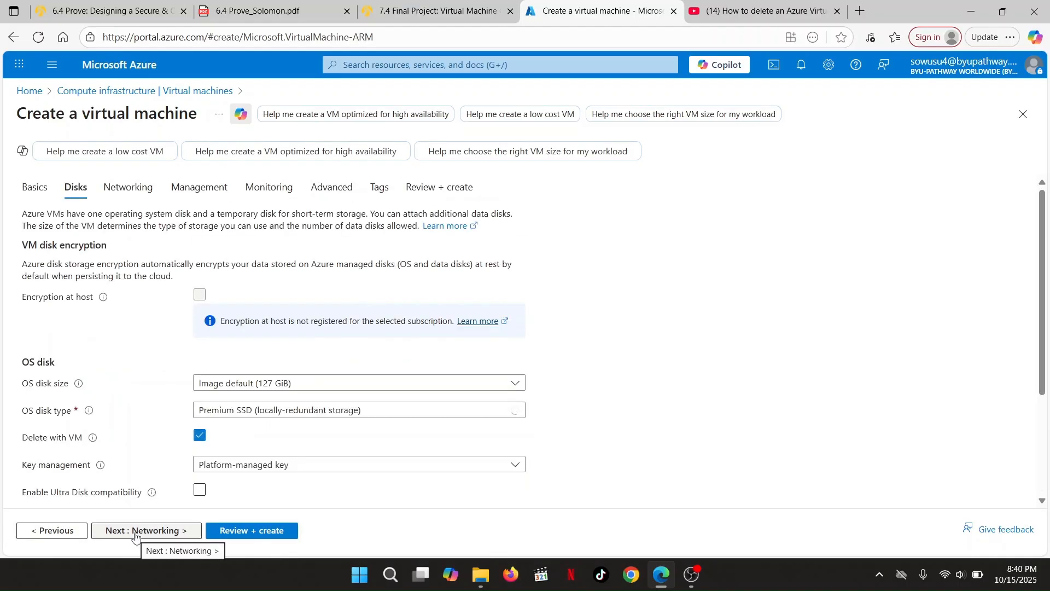
Keep the 127 GiB Premium SSD OS disk with platform-managed key, then advance to Networking
scroll(264, 421, down, 3)
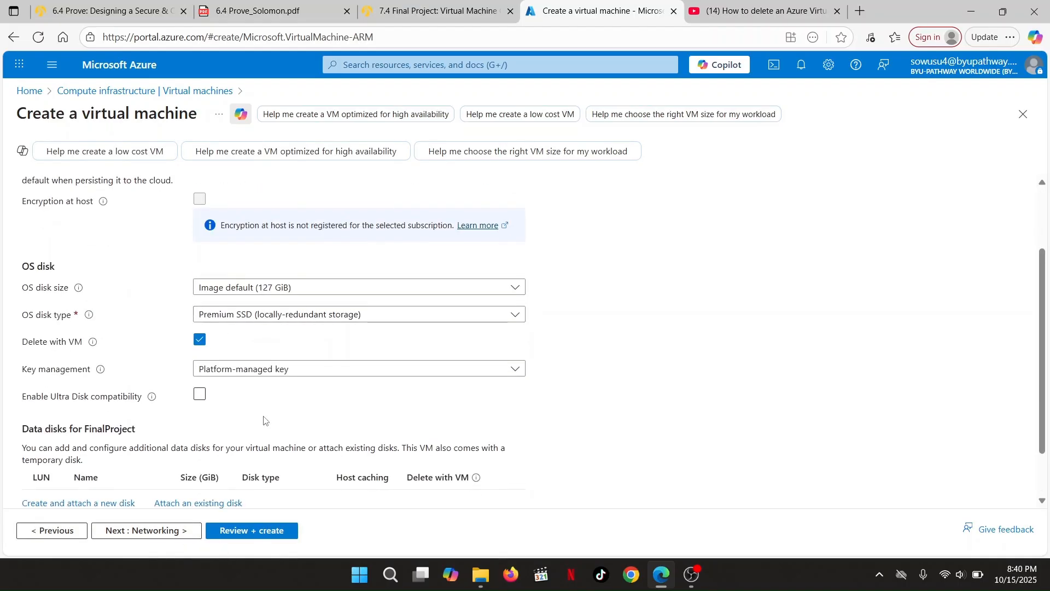
scroll(264, 420, down, 1)
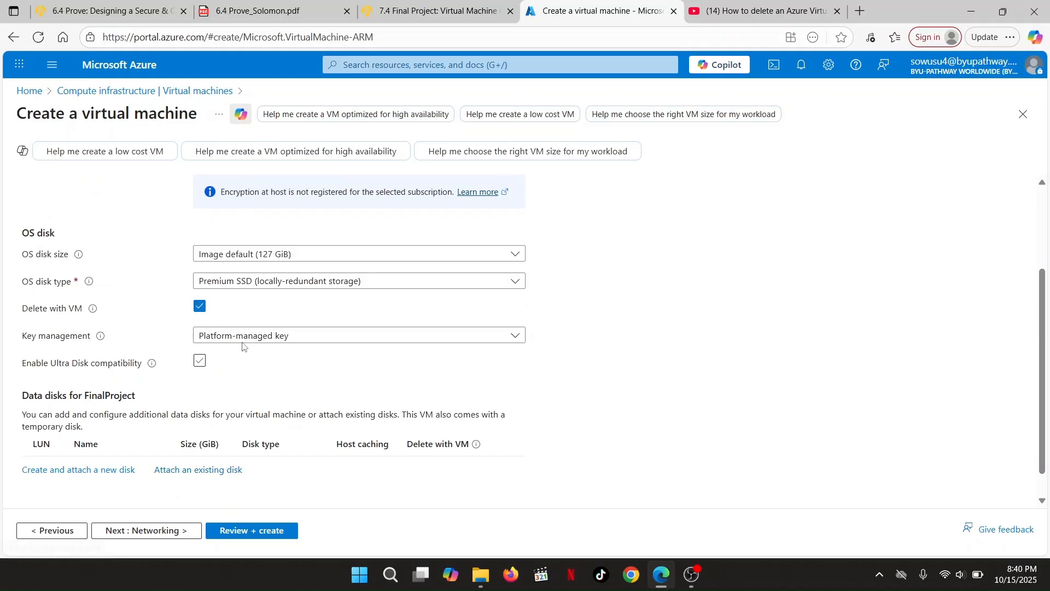
click(137, 532)
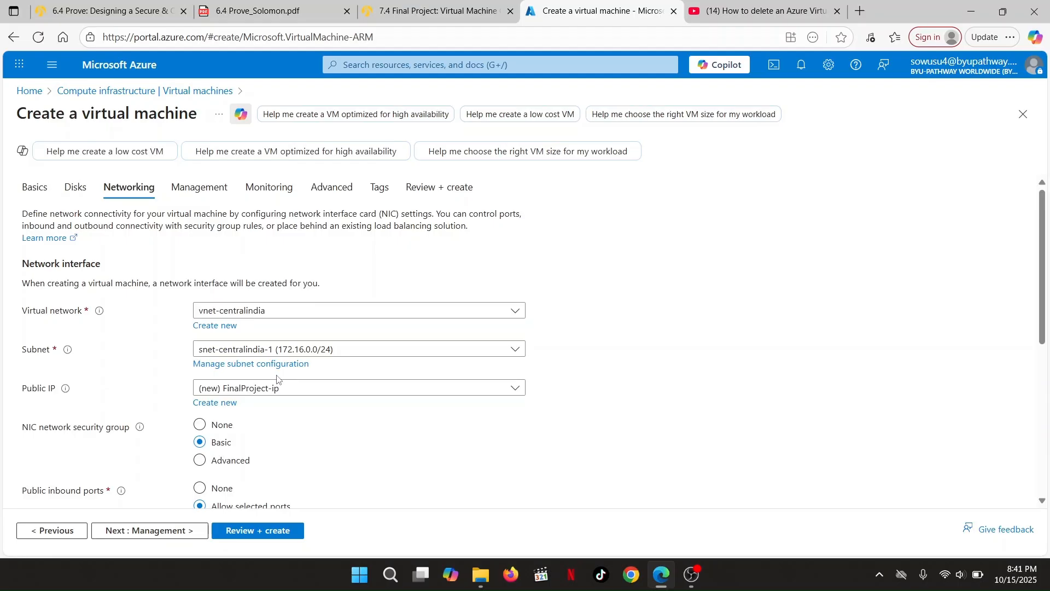
Keep (new) FinalProject-ip as public IP with RDP 3389 inbound, then proceed to Management
click(301, 390)
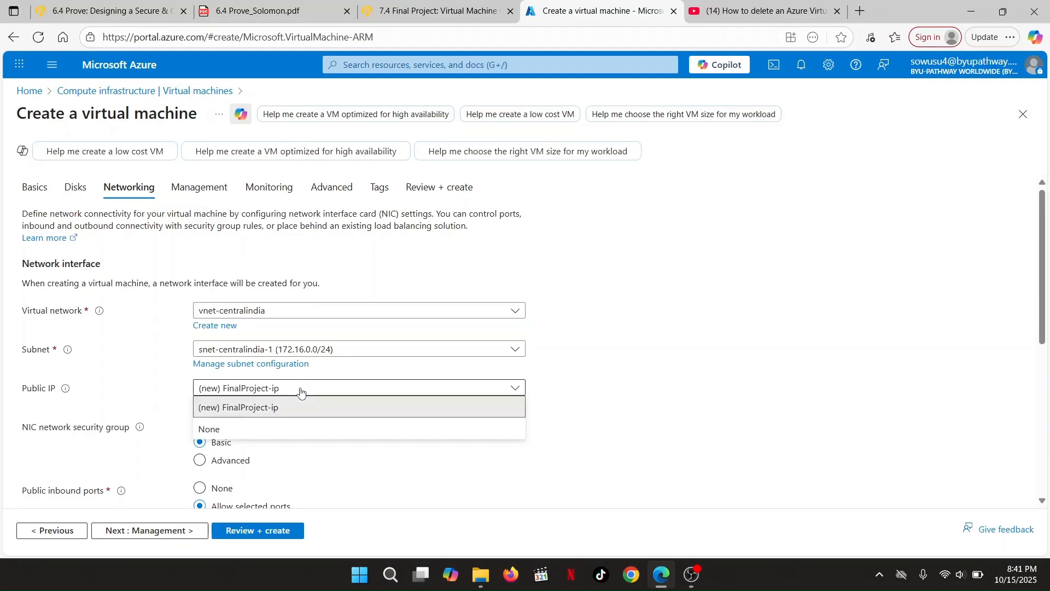
click(300, 390)
scroll(303, 415, down, 2)
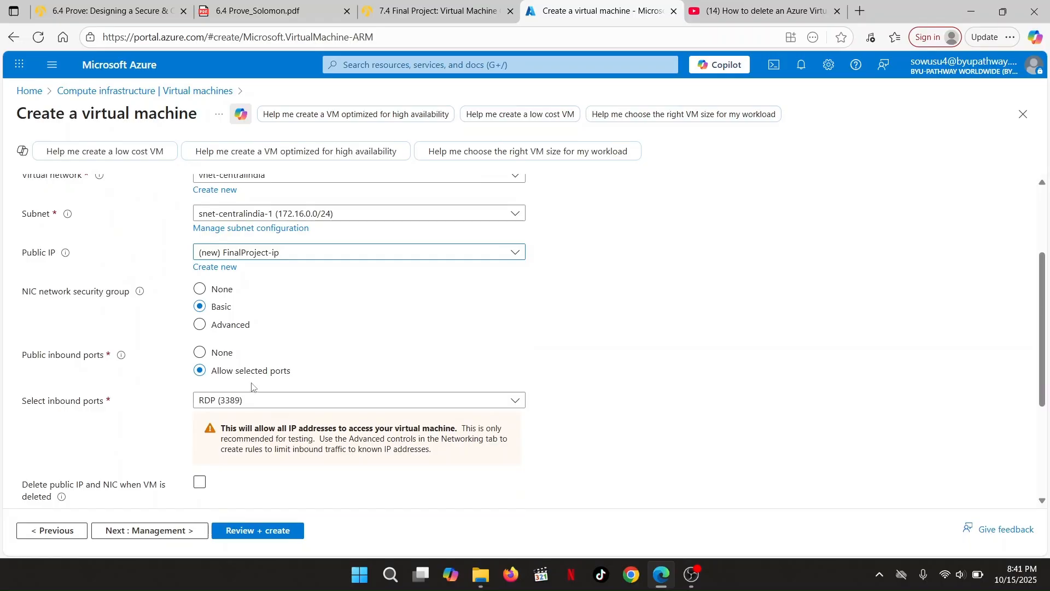
scroll(252, 386, down, 3)
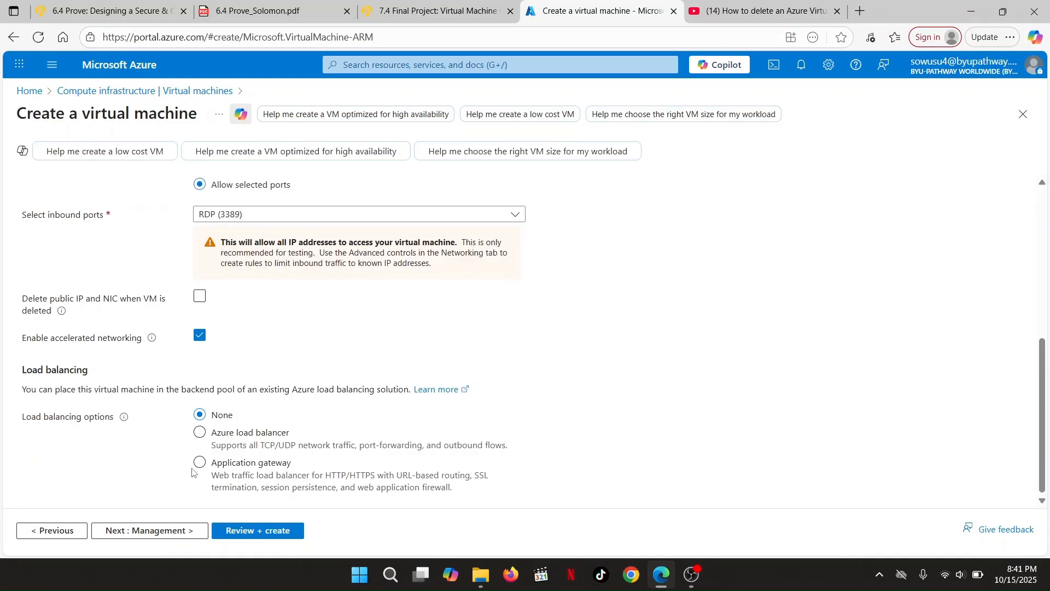
click(137, 540)
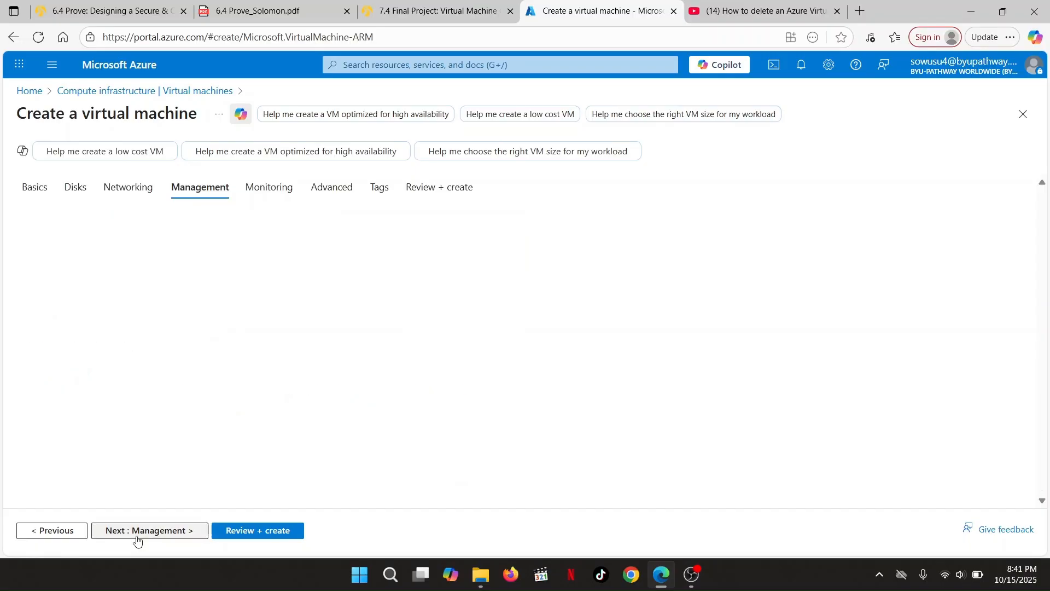
Turn on automatic shutdown for the VM on the Management tab
scroll(227, 306, down, 2)
click(200, 301)
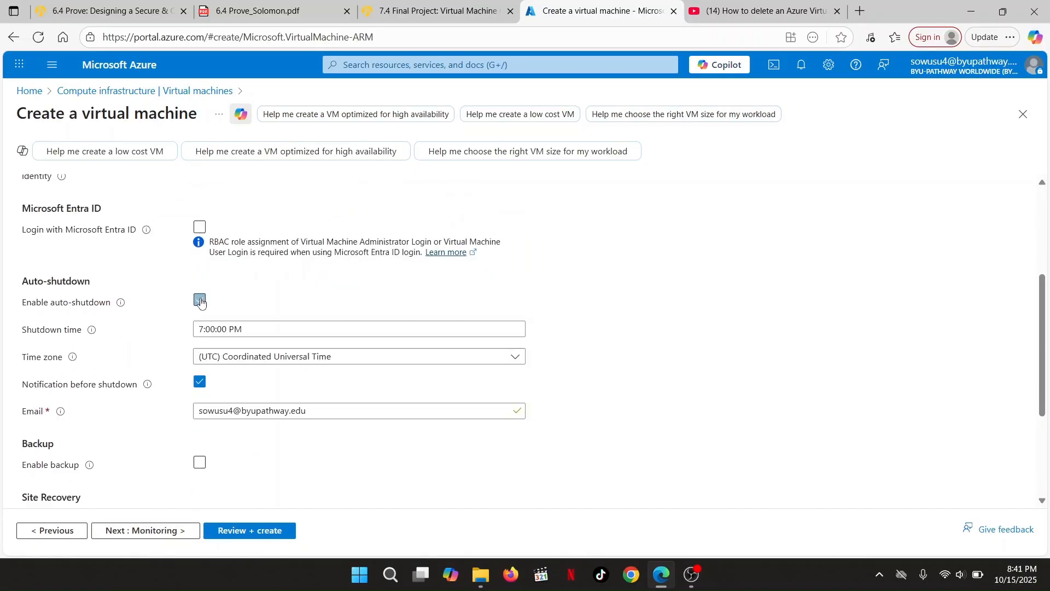
scroll(284, 392, down, 2)
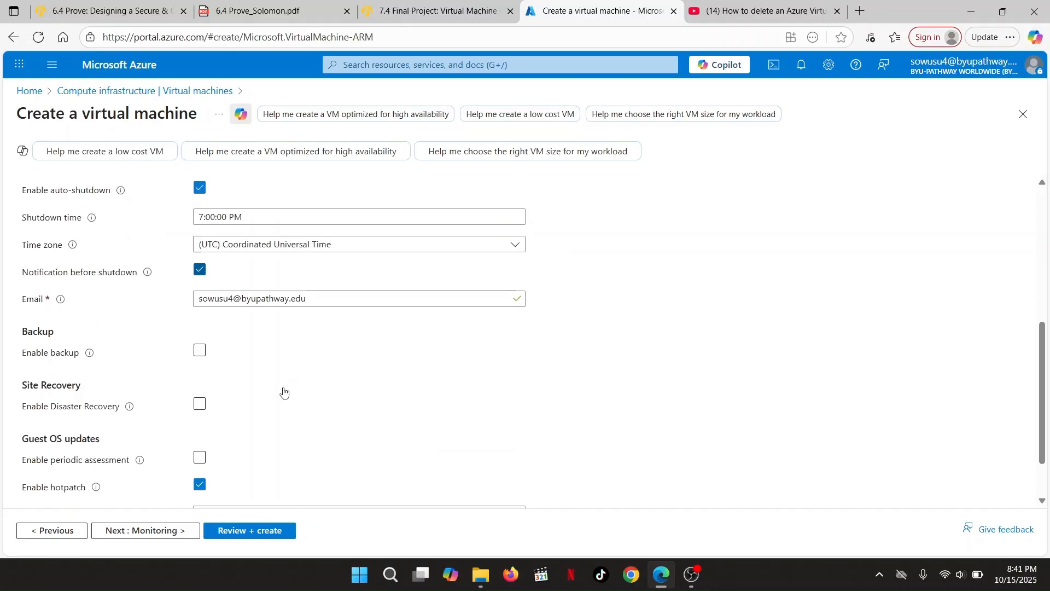
scroll(284, 392, down, 1)
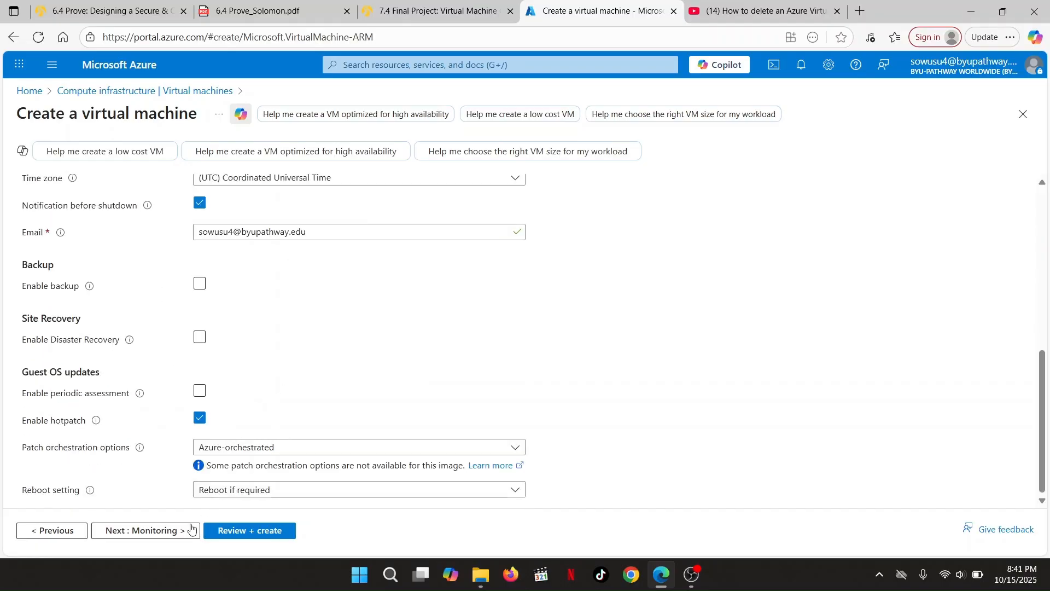
Turn off application health monitoring, skip Advanced and empty Tags, and reach Review + create
click(159, 530)
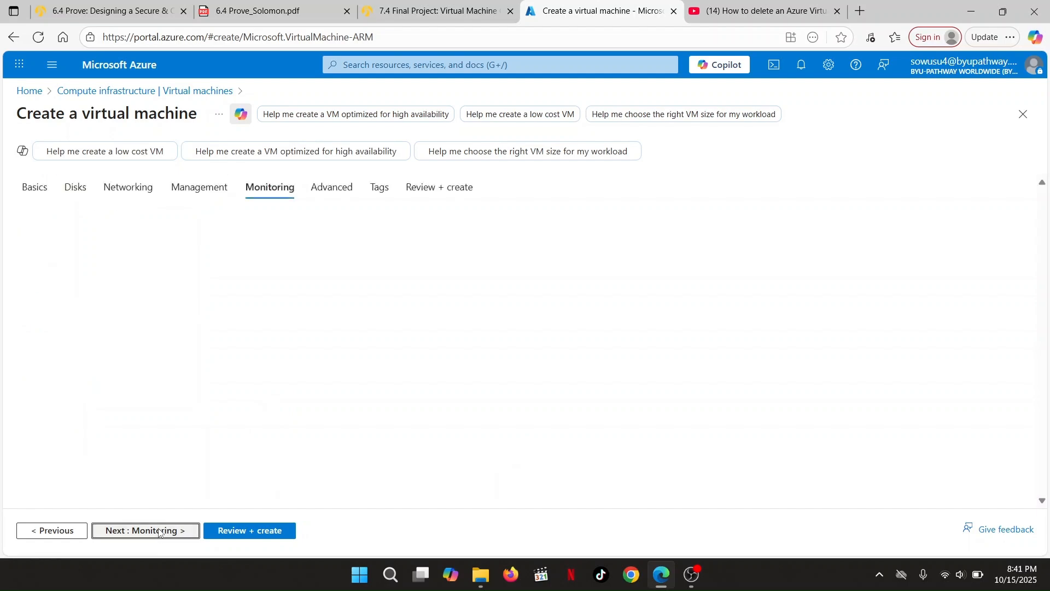
click(200, 429)
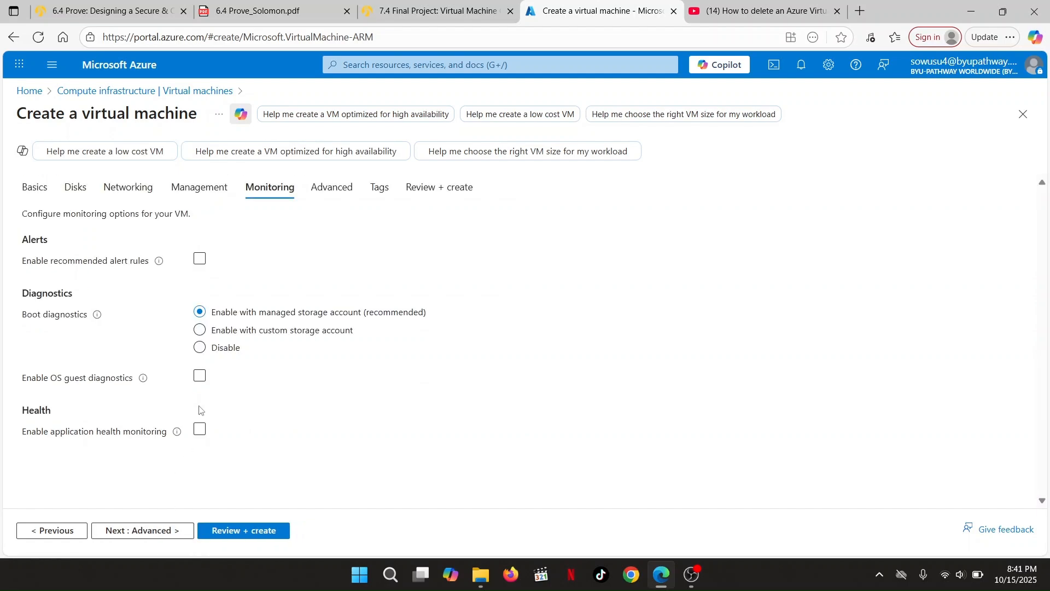
click(132, 531)
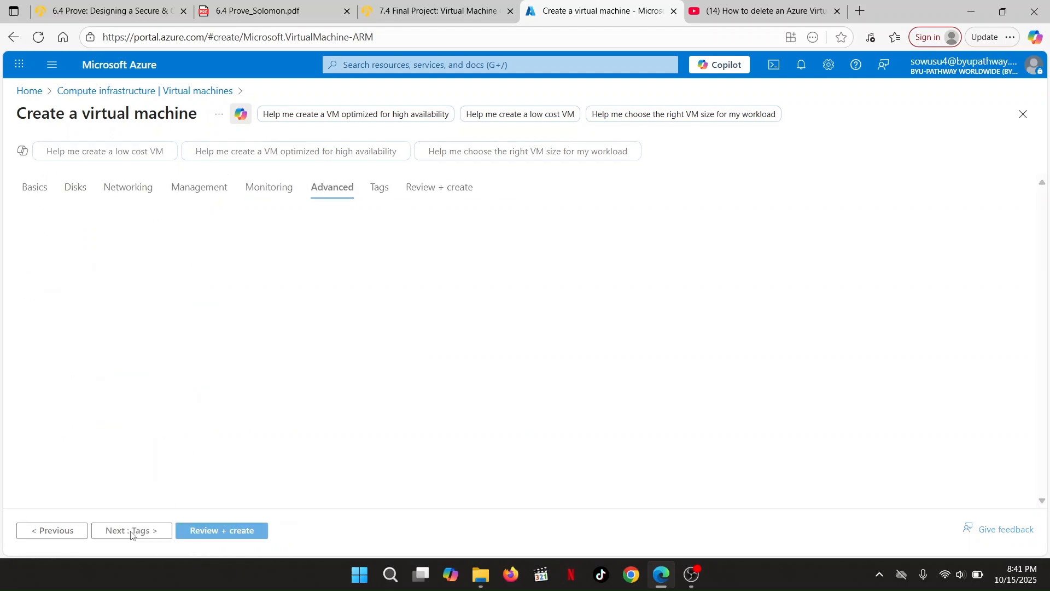
scroll(228, 409, down, 10)
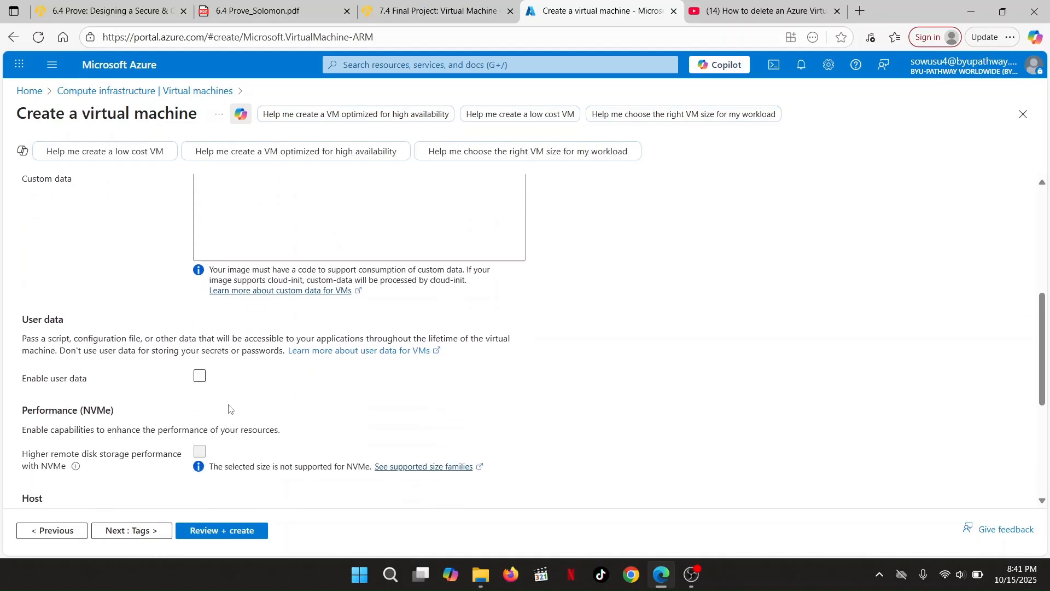
click(133, 531)
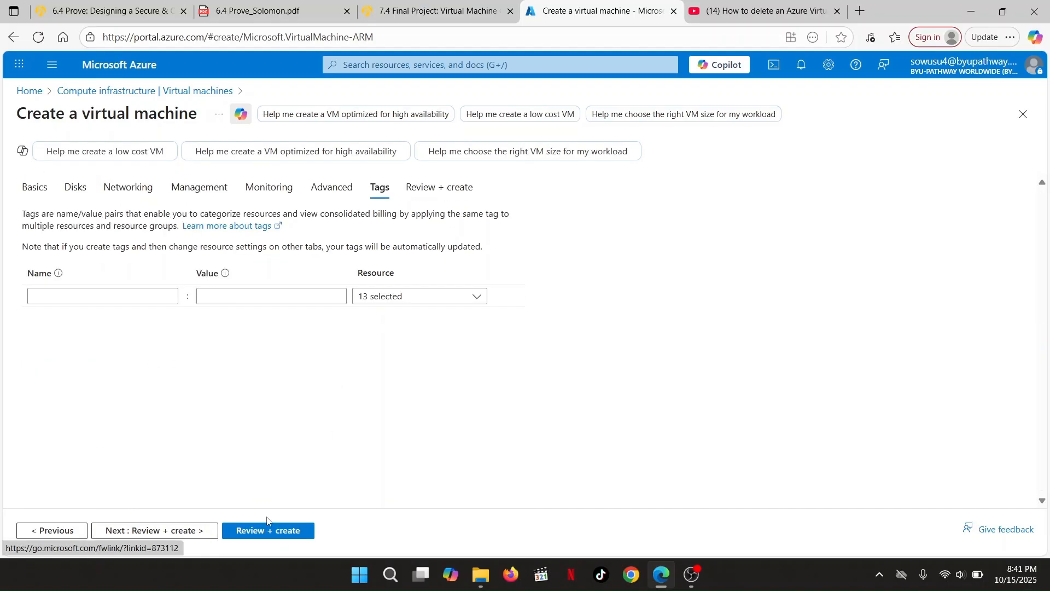
click(205, 537)
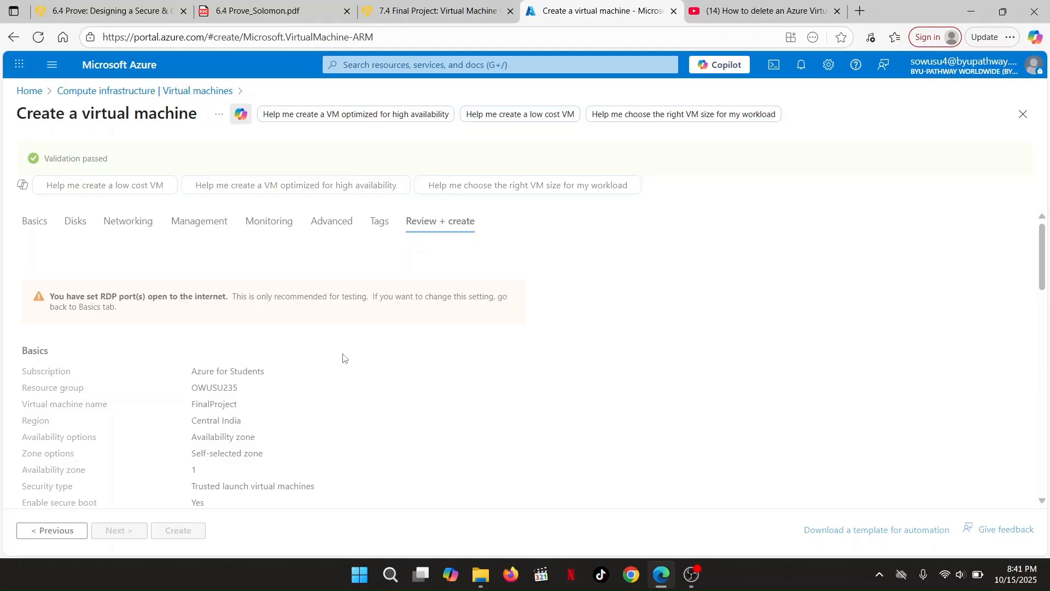
Review the Standard D2s v3 summary at 0.1970 USD/hr and submit the VM for creation
scroll(169, 356, down, 3)
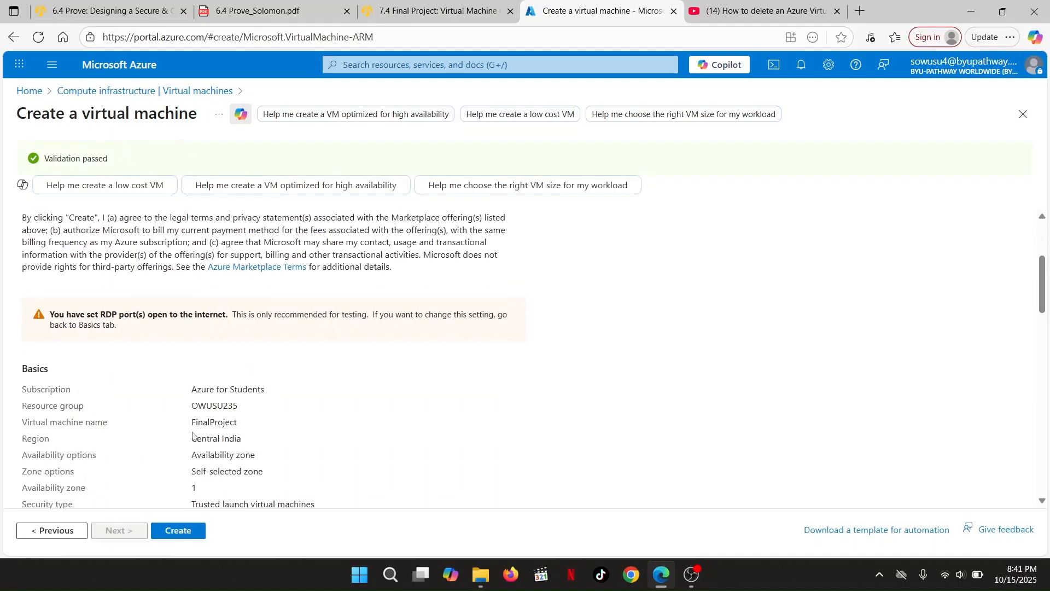
click(181, 532)
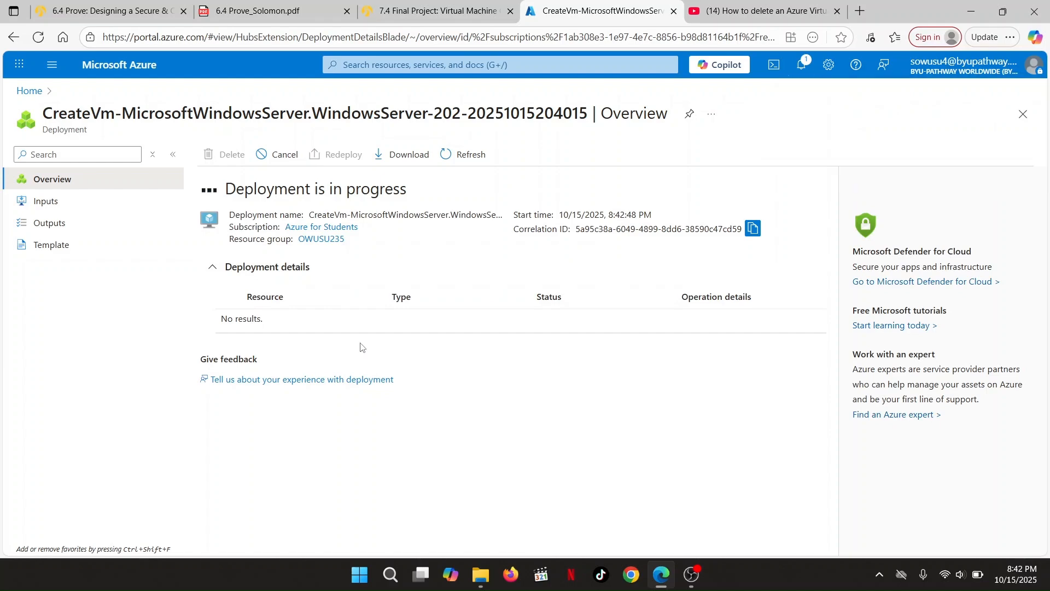
Return to the portal Home via the breadcrumb once deployment is in progress
click(26, 92)
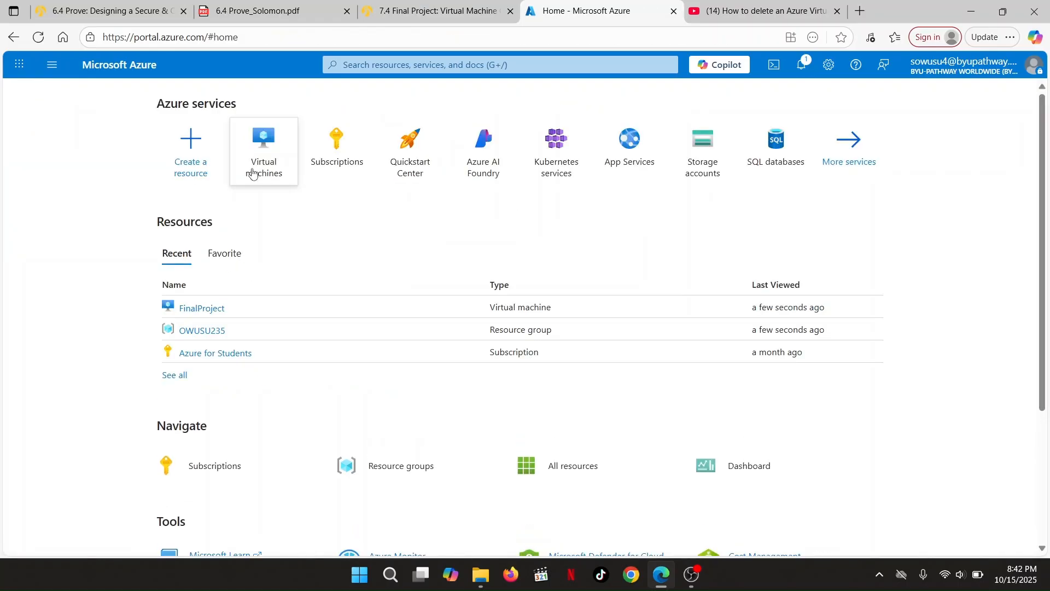
mouse_move(253, 173)
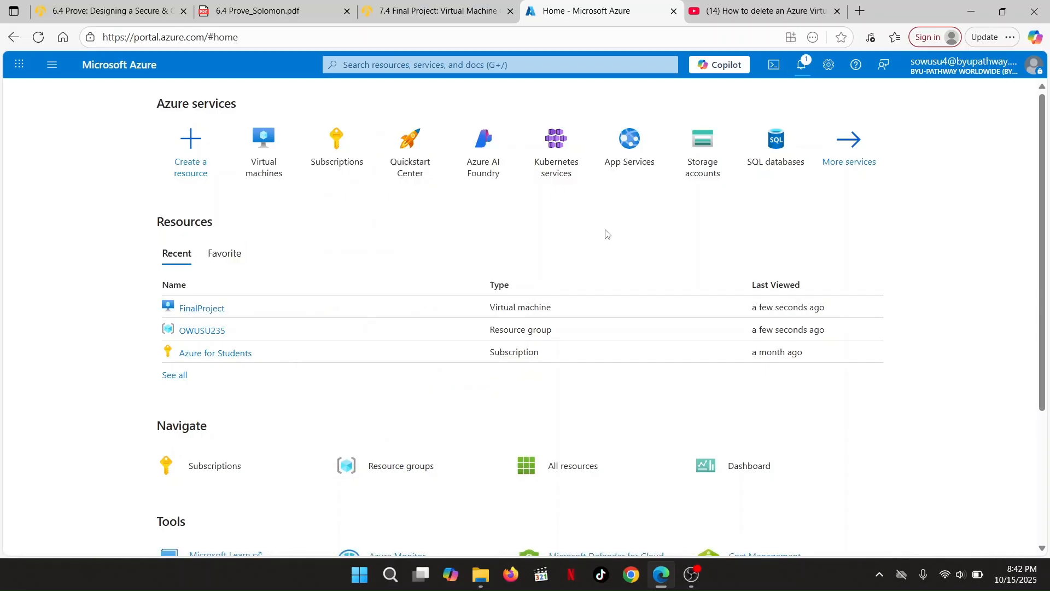
click(803, 66)
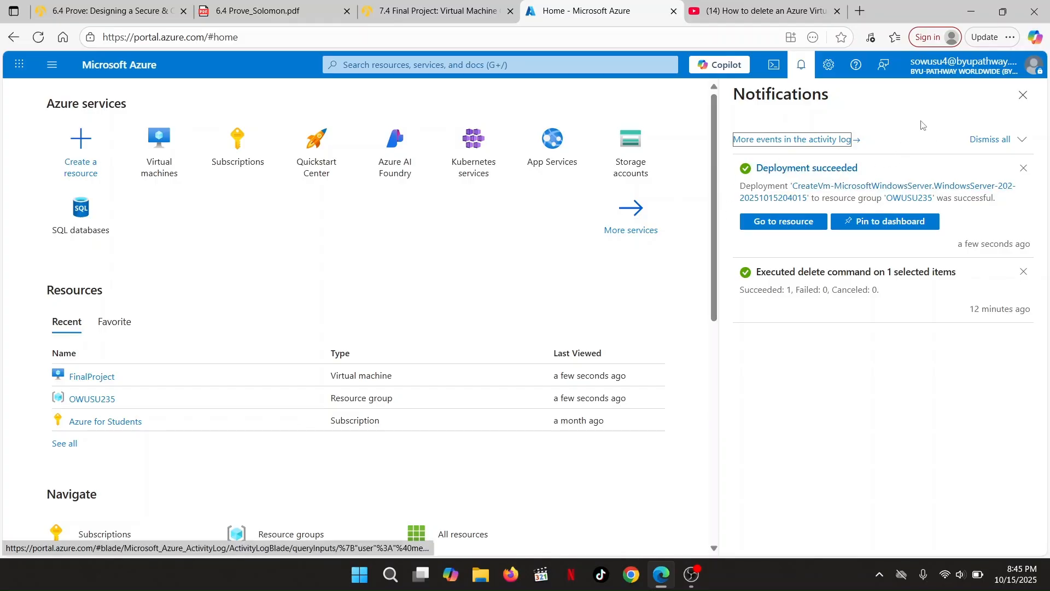
Open the FinalProject VM overview and search Windows for 'remote'
click(1023, 95)
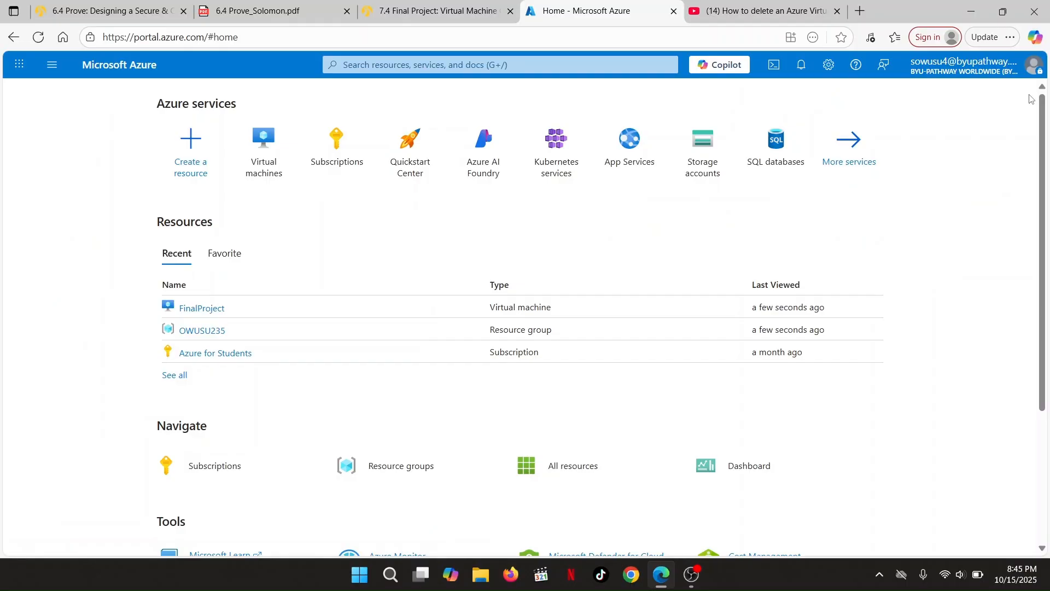
click(206, 309)
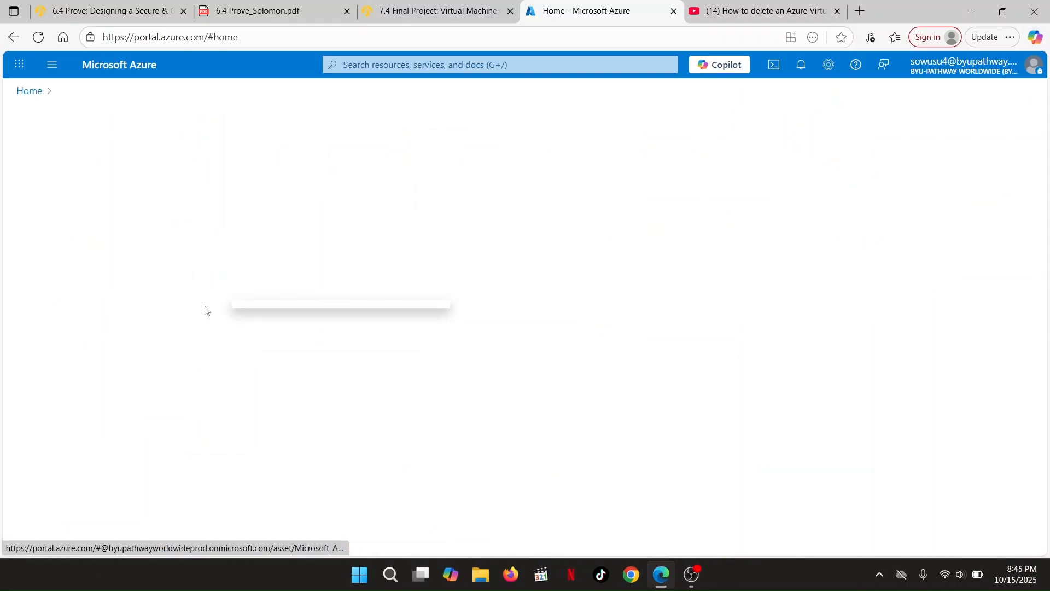
click(389, 577)
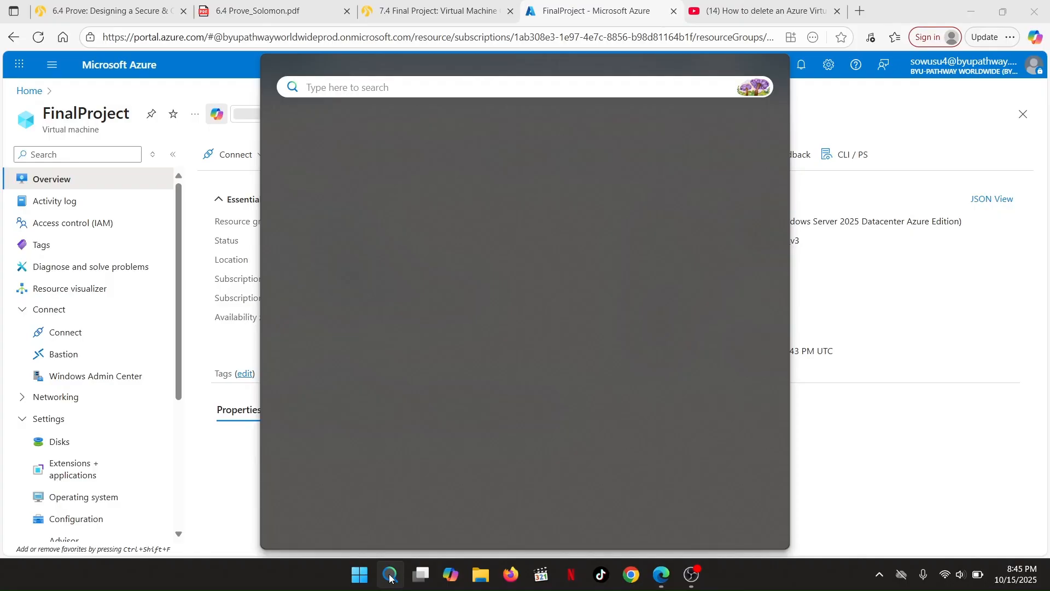
text(remote)
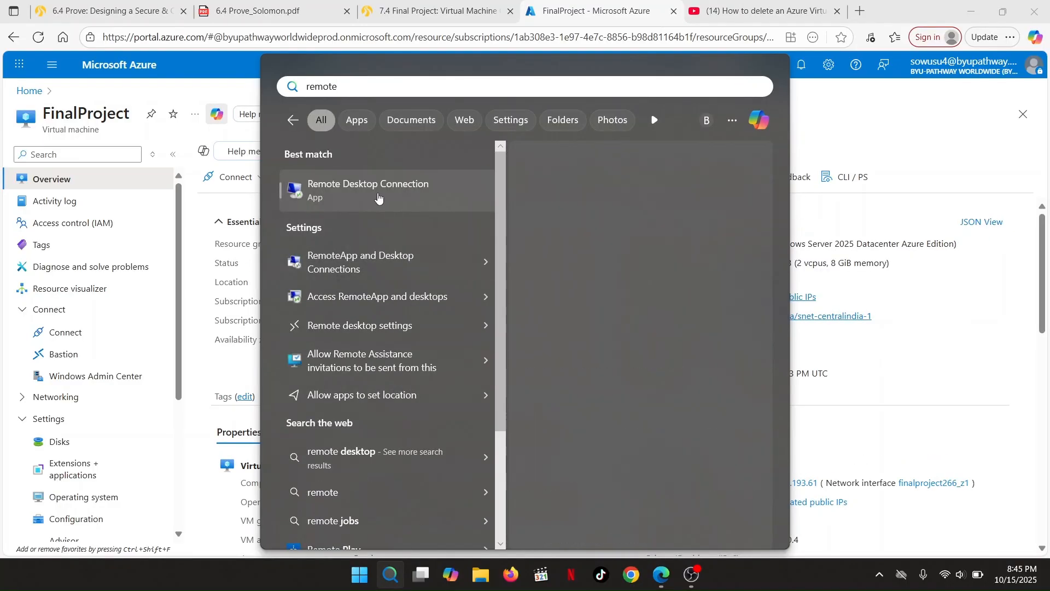
Launch Remote Desktop Connection, expand its full logon options, and minimize it behind the FinalProject overview
click(378, 197)
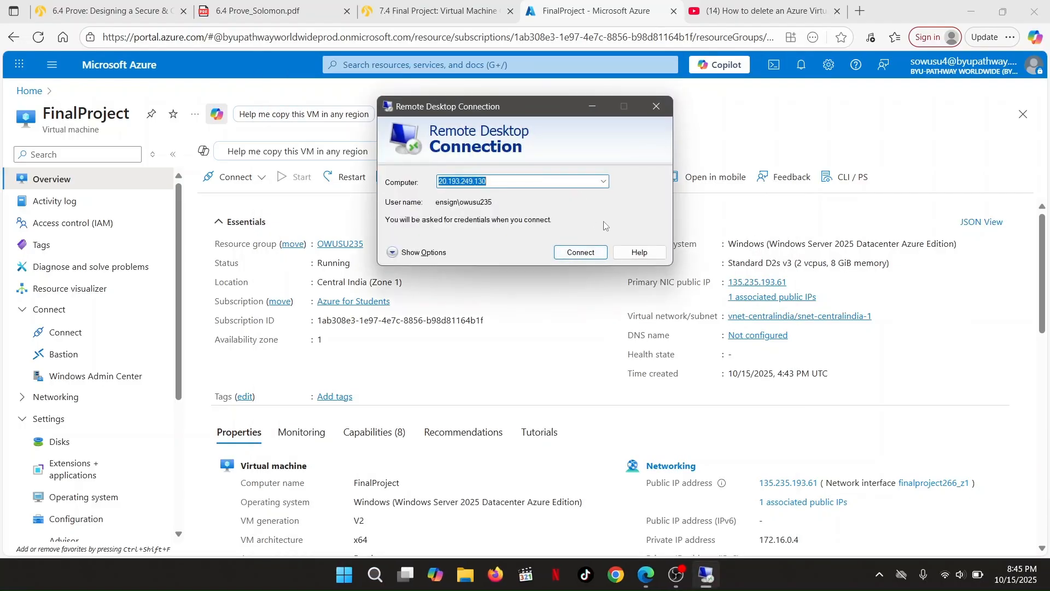
click(411, 252)
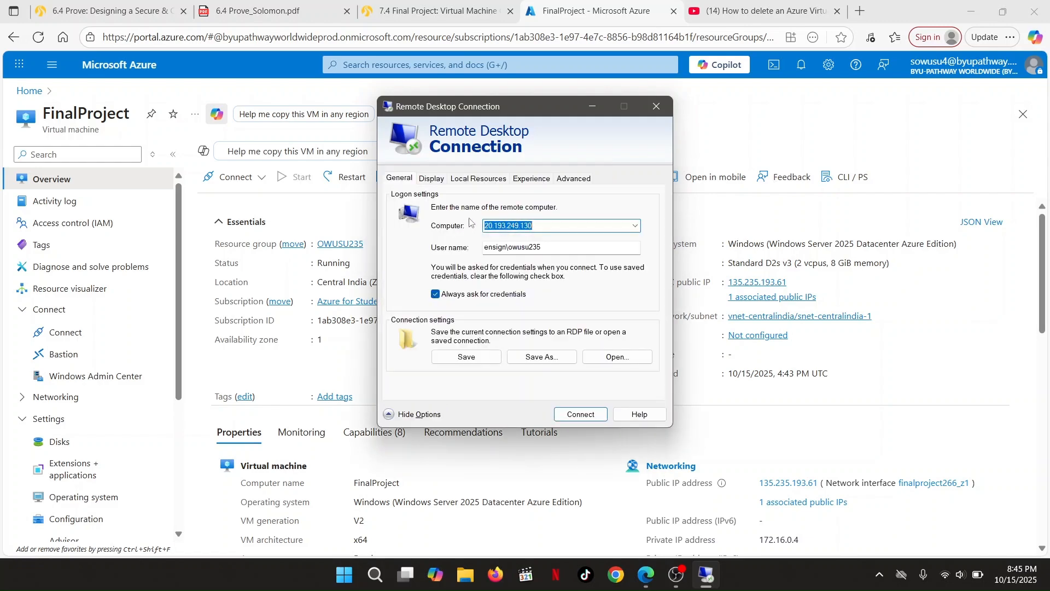
click(591, 105)
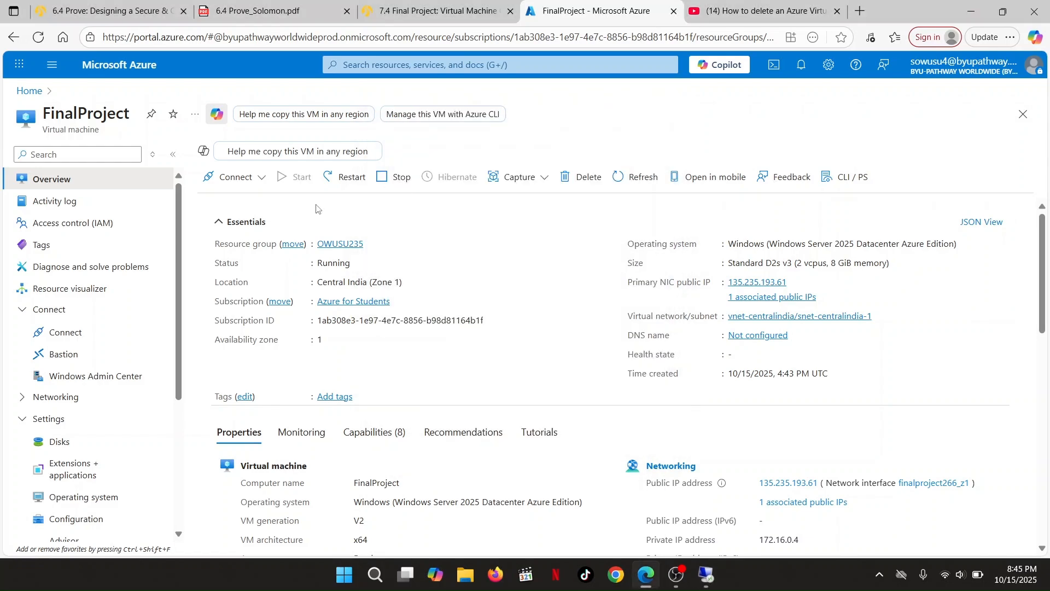
Copy public IP 135.235.193.61 from FinalProject's native RDP Connect page into the client's Computer field
click(254, 181)
click(218, 201)
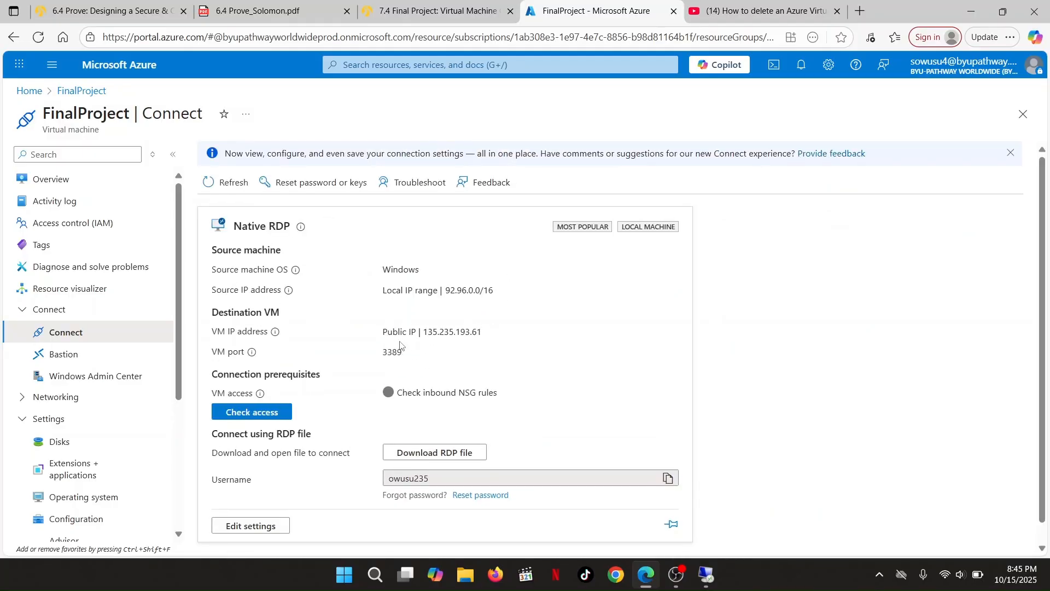
click(493, 333)
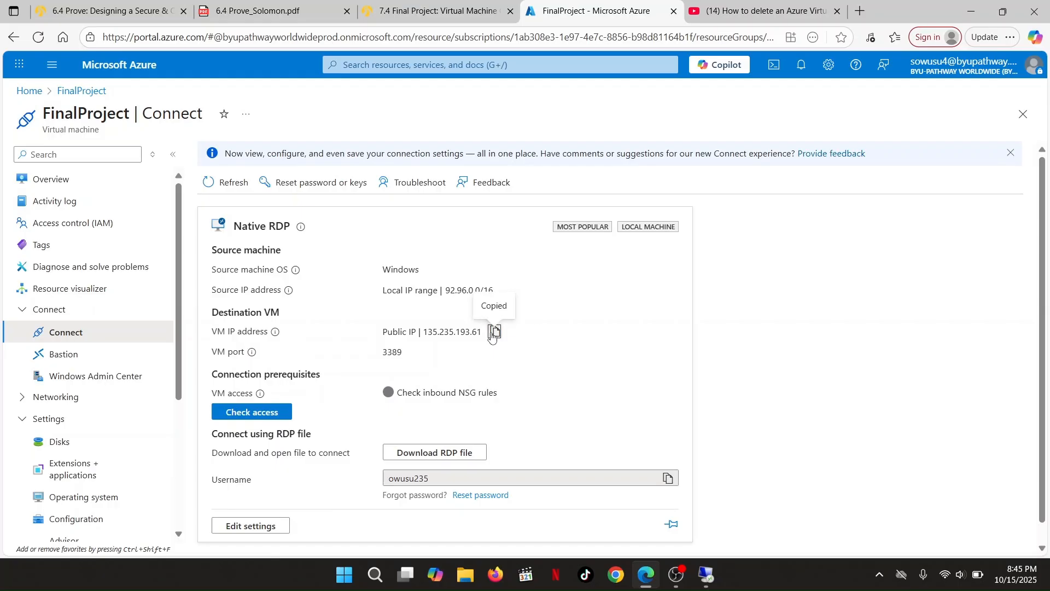
key(alt+Tab)
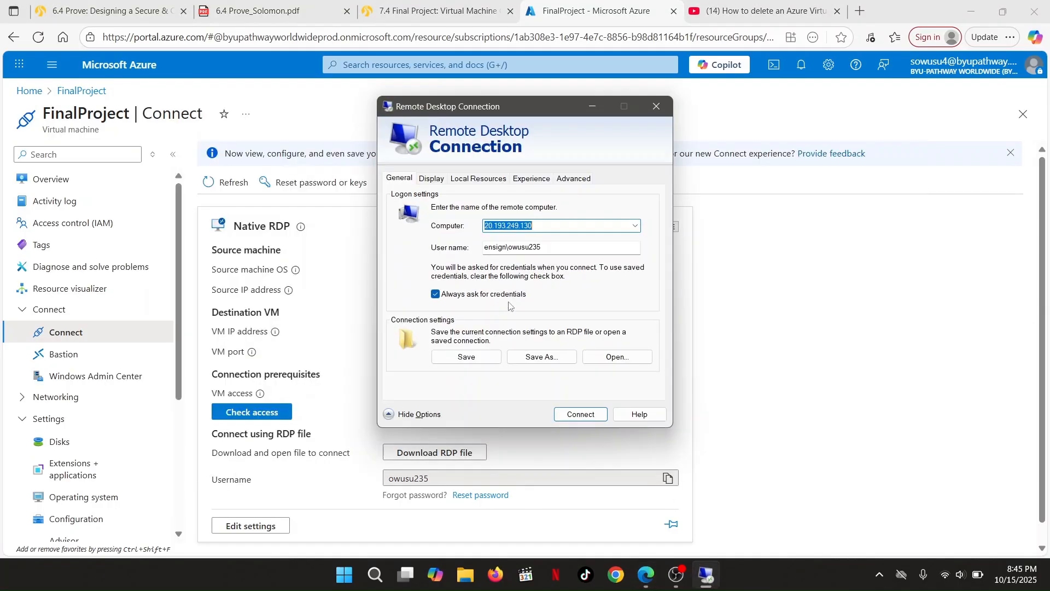
key(ctrl+v)
click(512, 251)
Enter the admin user name, allow saving credentials, and connect to 135.235.193.61
text(owusu)
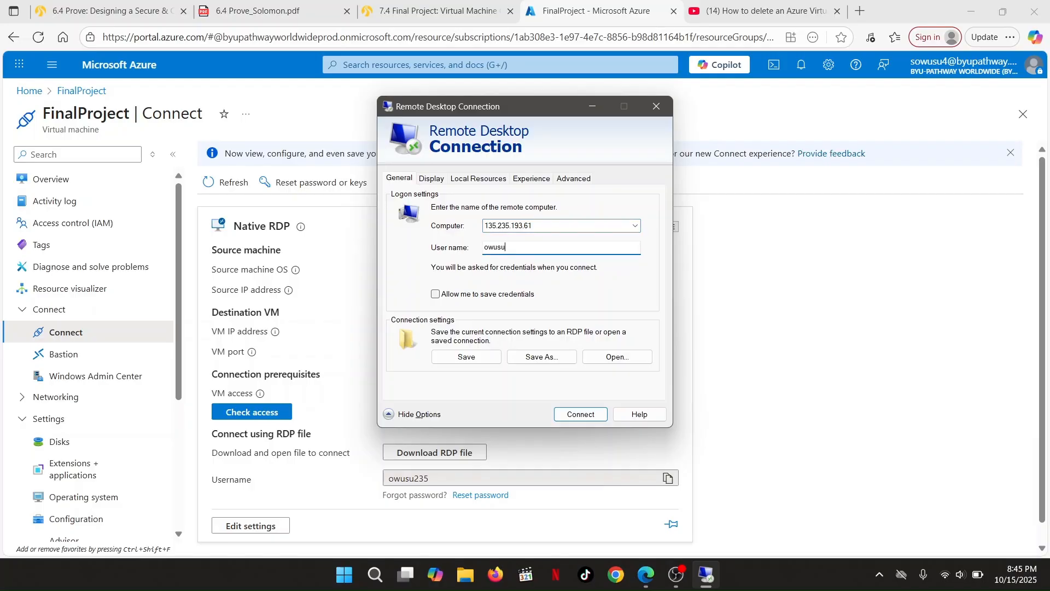
text(235)
click(435, 295)
click(573, 414)
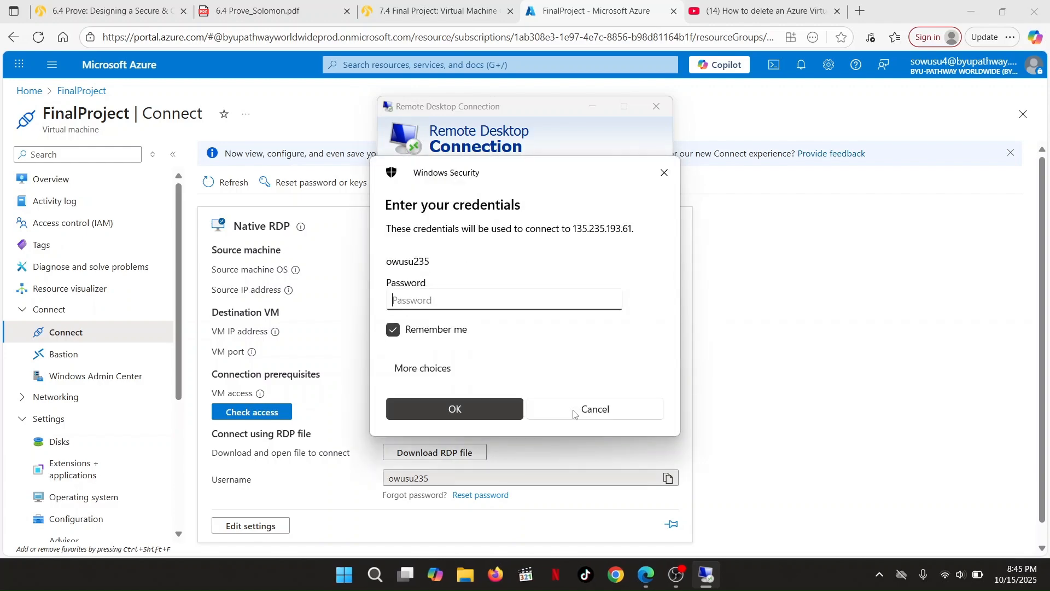
Sign in with the account password, accept the VM's certificate, and restore the full-screen session
text(••••••)
key(Return)
click(558, 378)
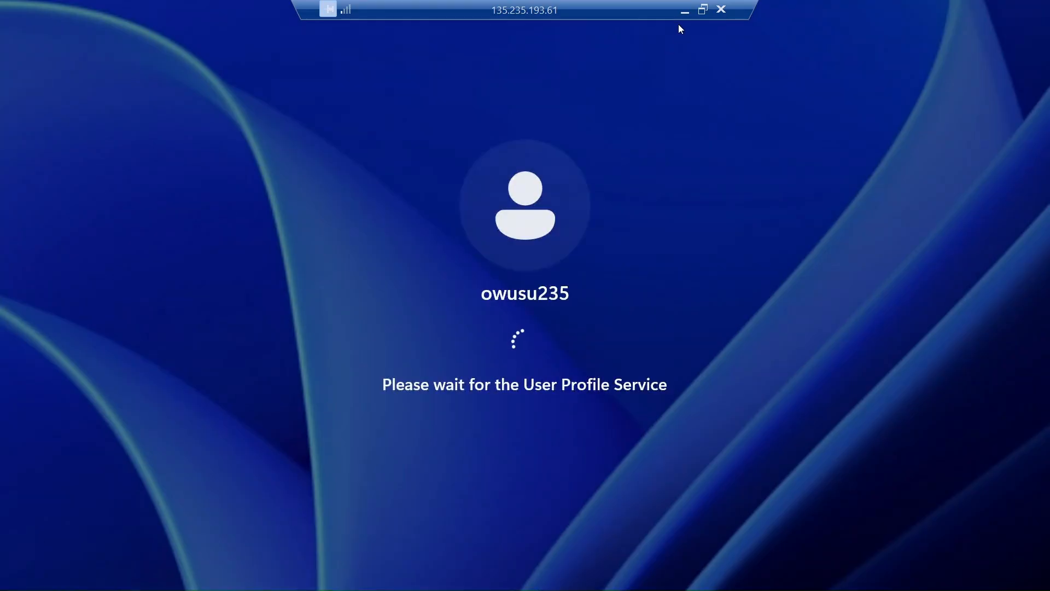
click(703, 10)
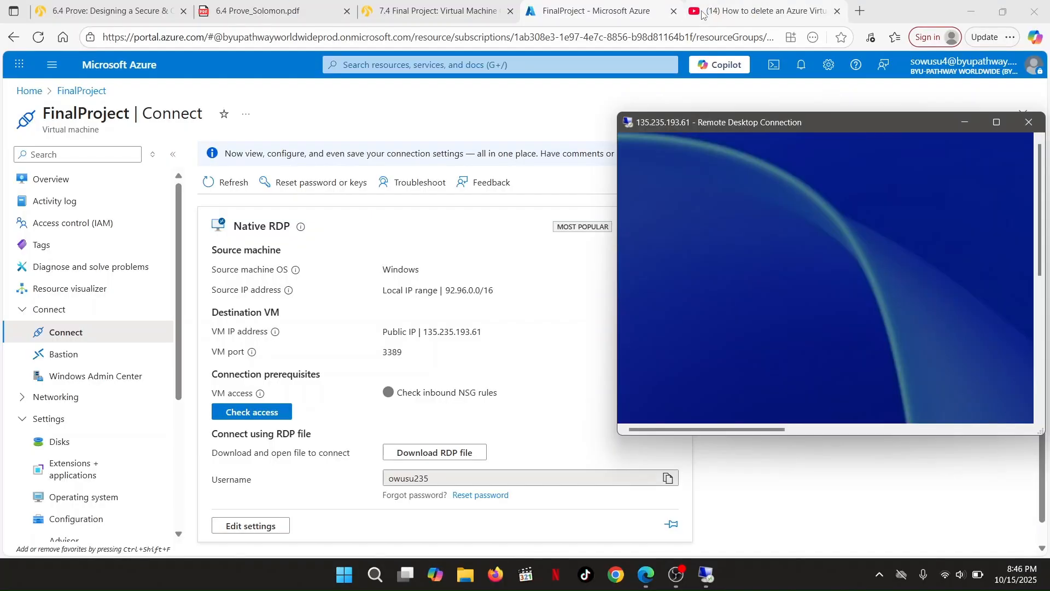
click(995, 124)
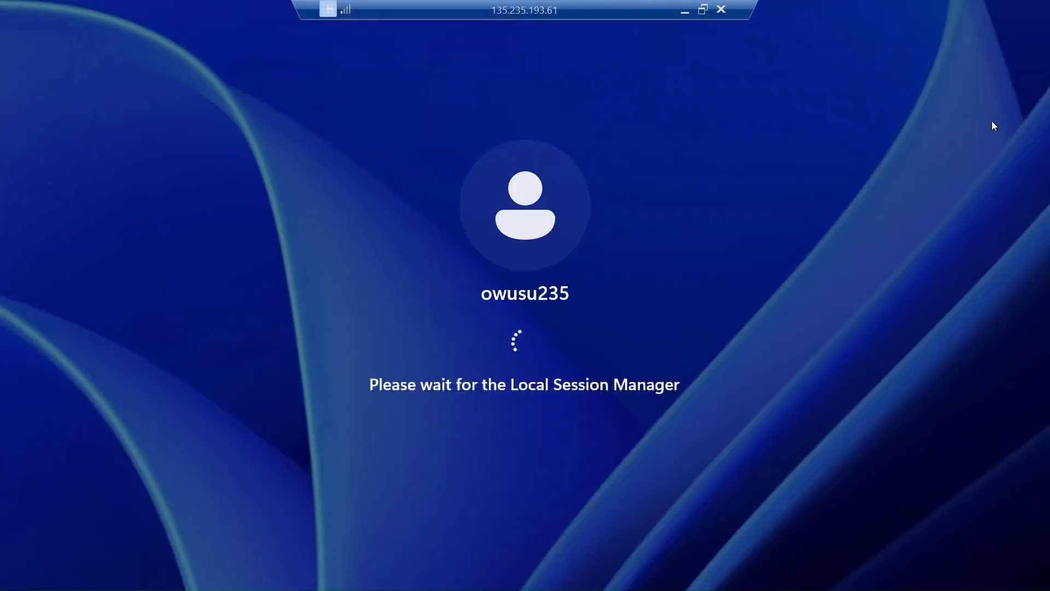
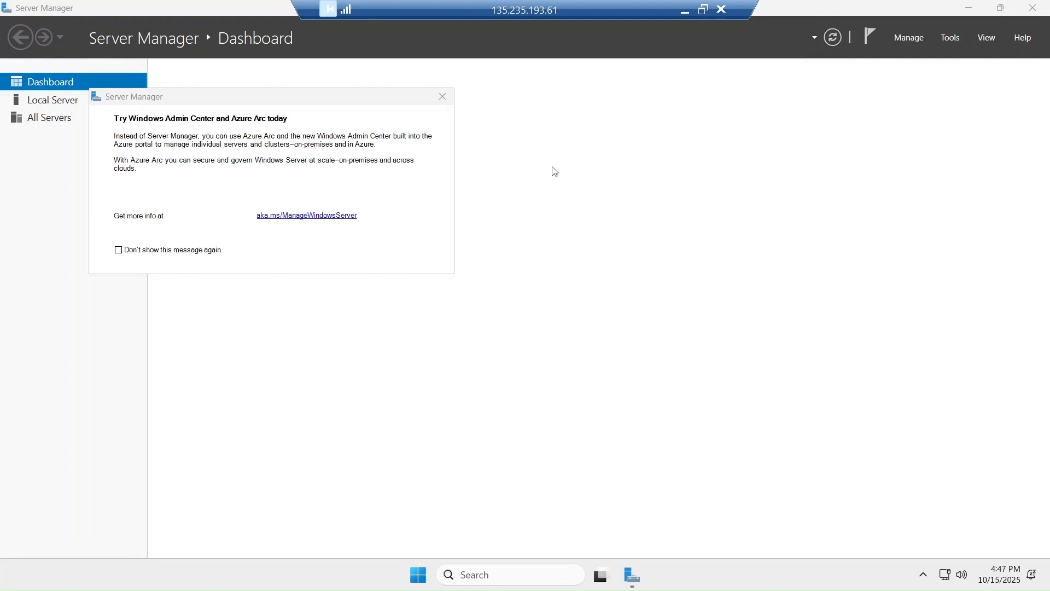
Dismiss the Windows Admin Center notice and the inventory-still-collecting message
click(443, 97)
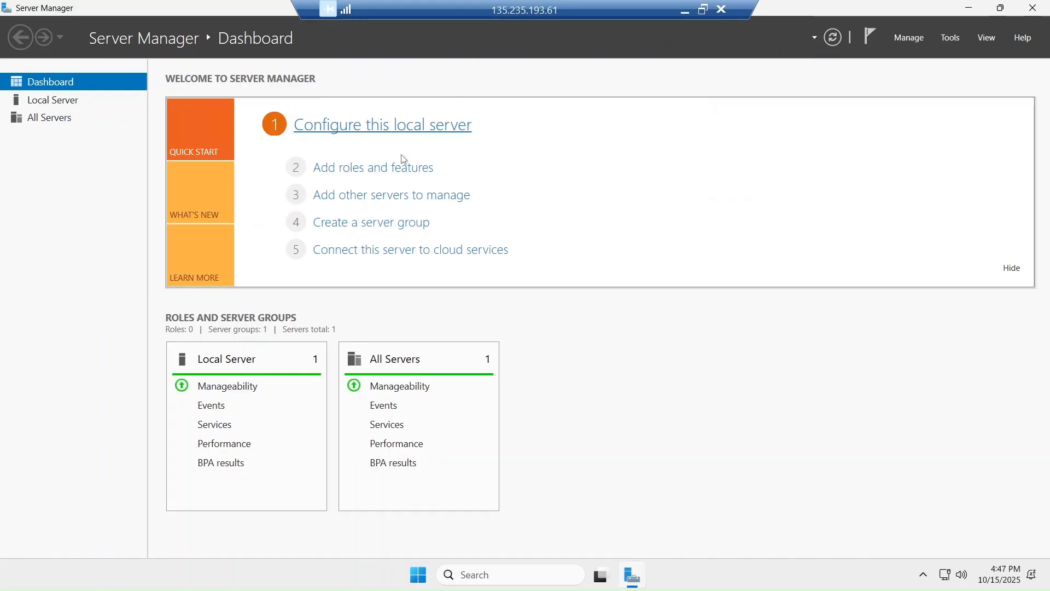
click(376, 169)
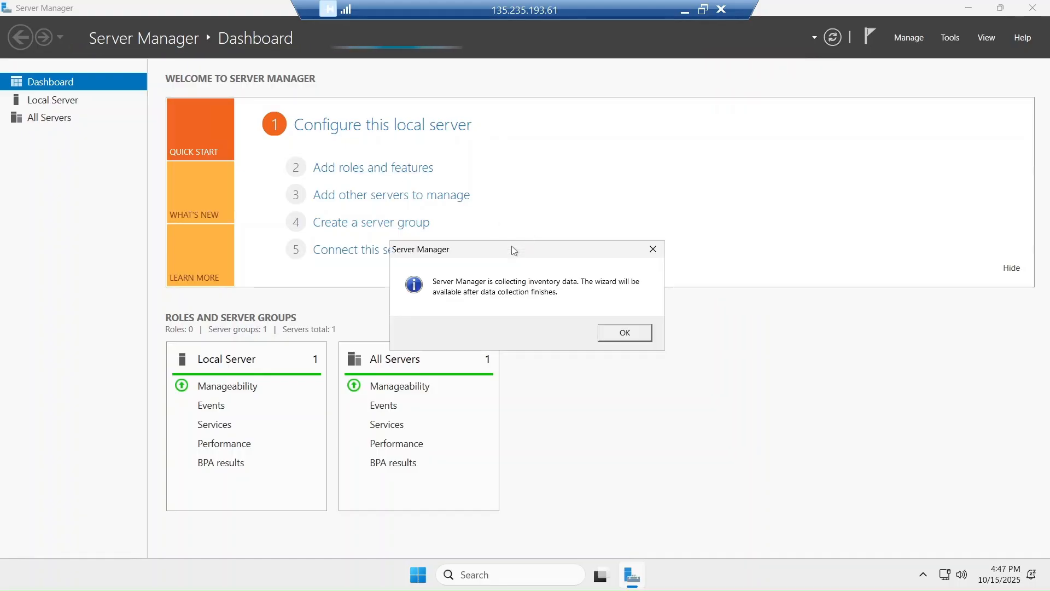
click(613, 335)
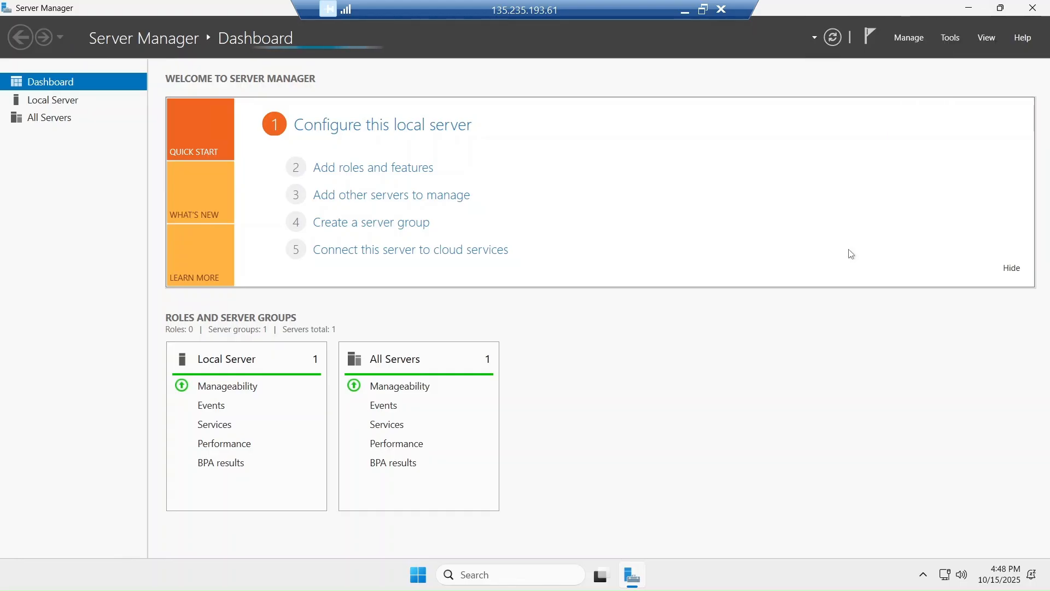
Restore and re-maximize Server Manager and the remote session, then launch Add Roles and Features
click(1002, 8)
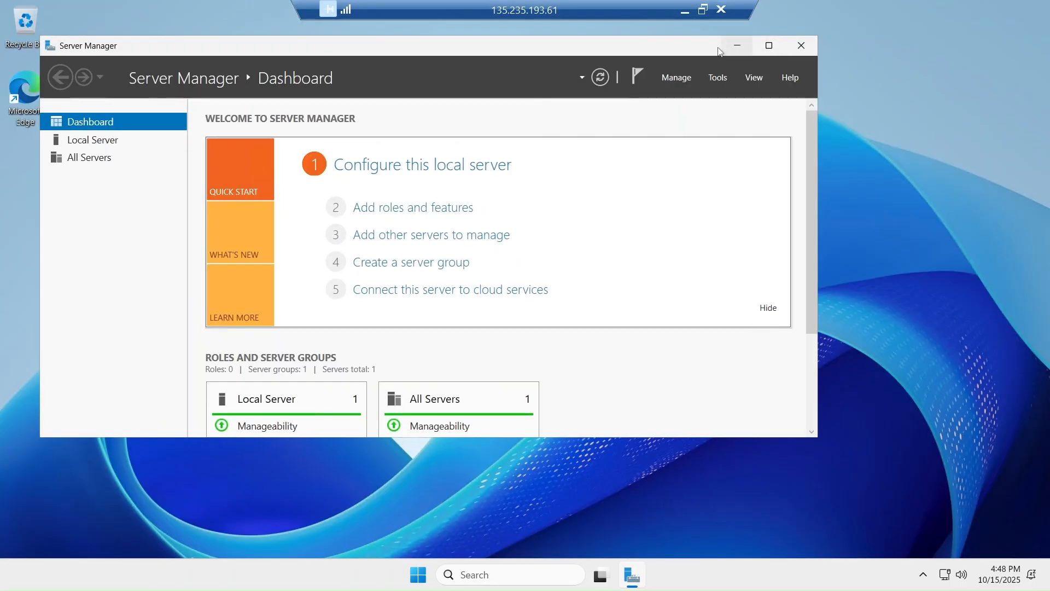
drag(712, 51, 749, 171)
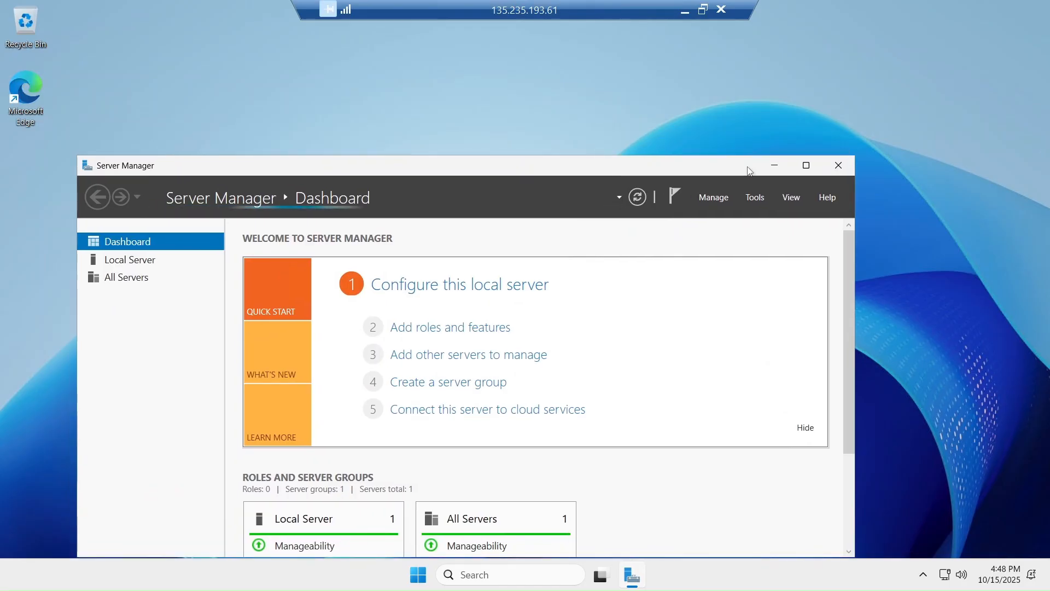
click(703, 10)
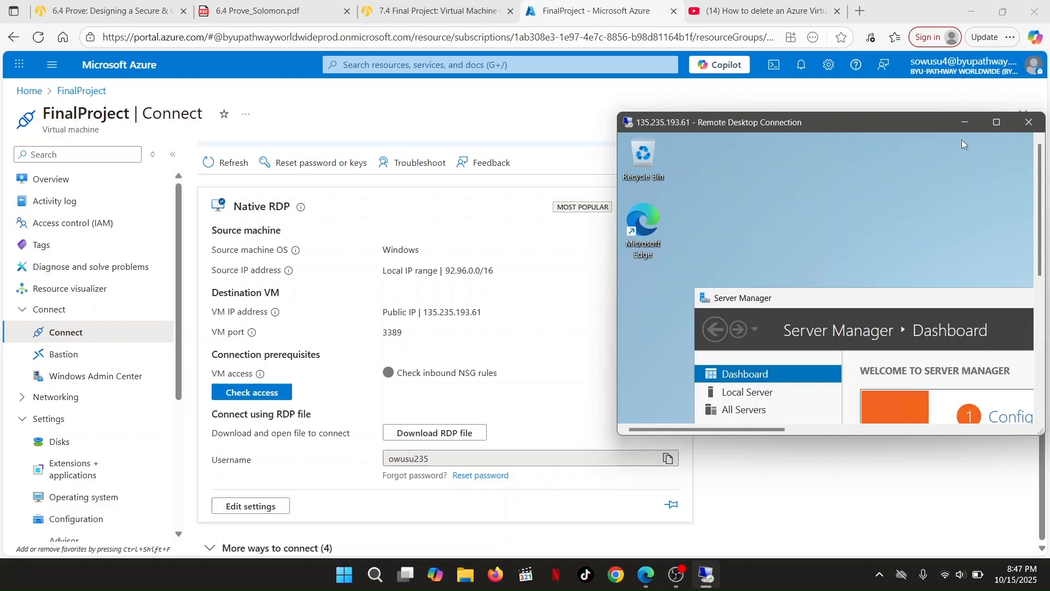
click(995, 123)
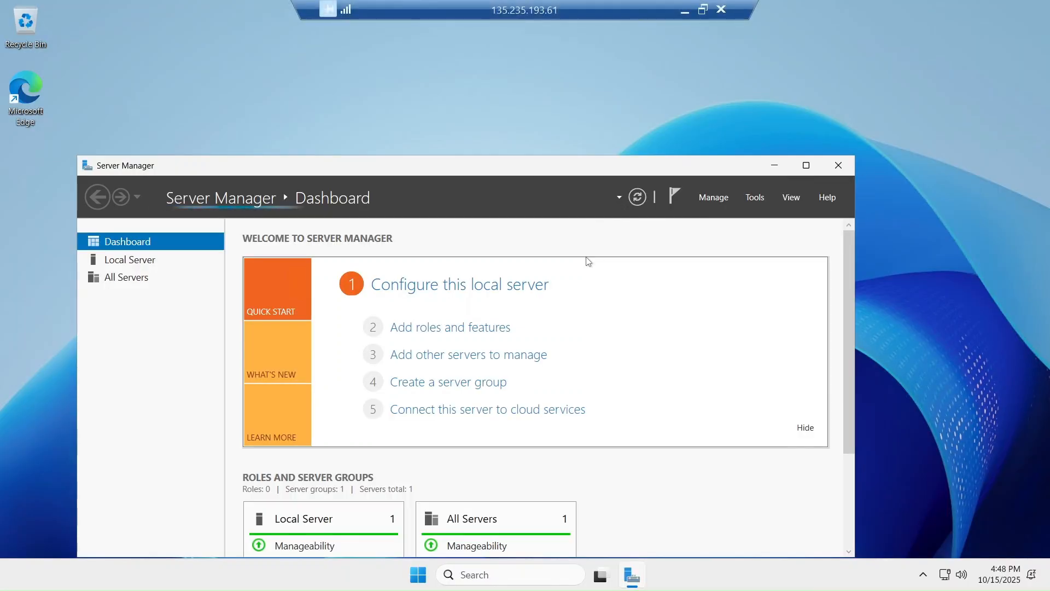
drag(562, 164, 579, 93)
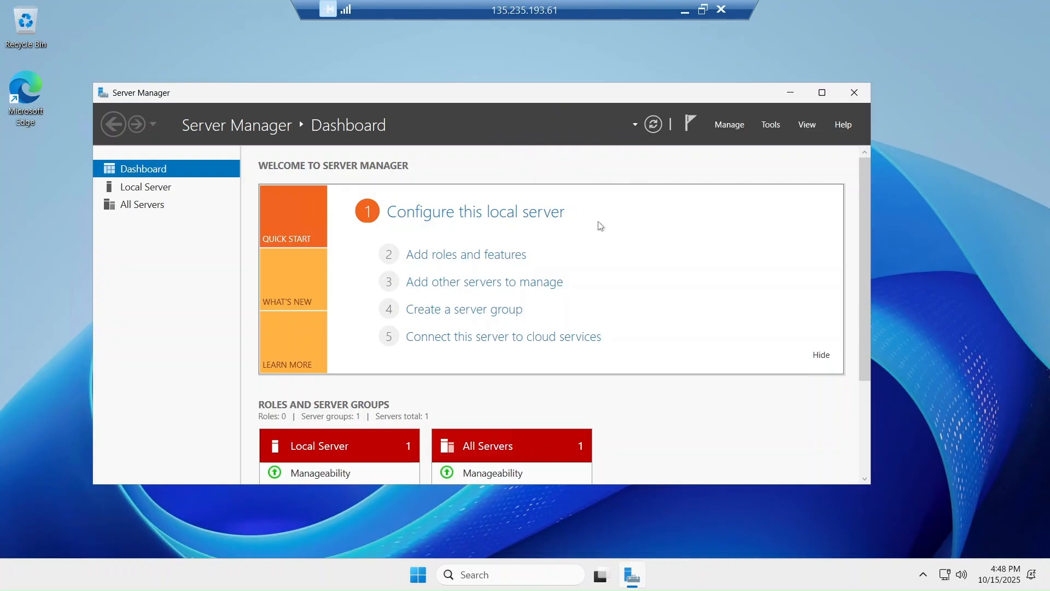
click(822, 92)
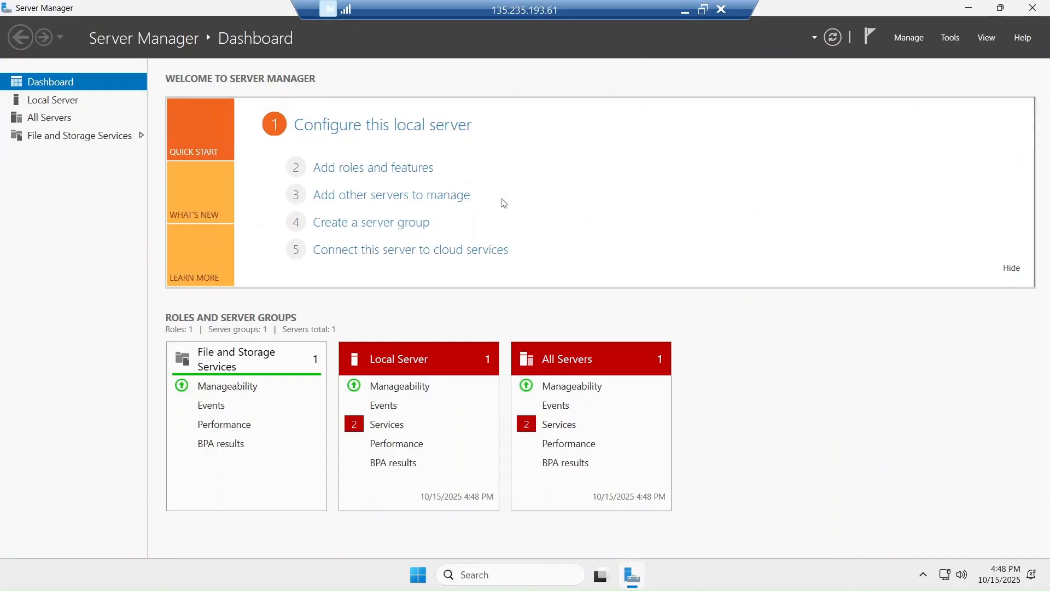
click(393, 169)
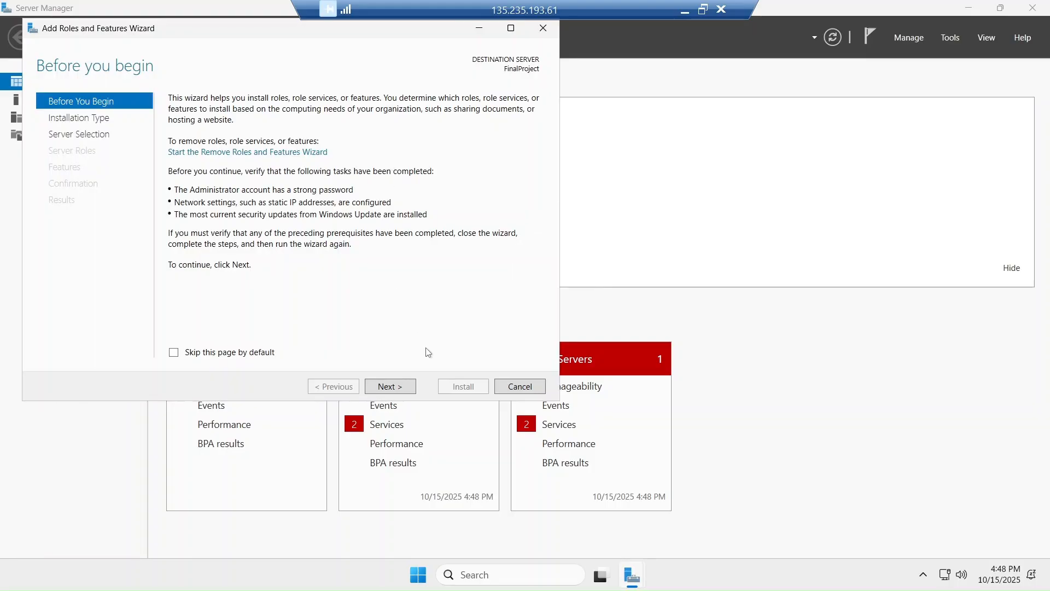
Select the Active Directory Domain Services role with its management tools for FinalProject, advancing to confirmation
click(375, 384)
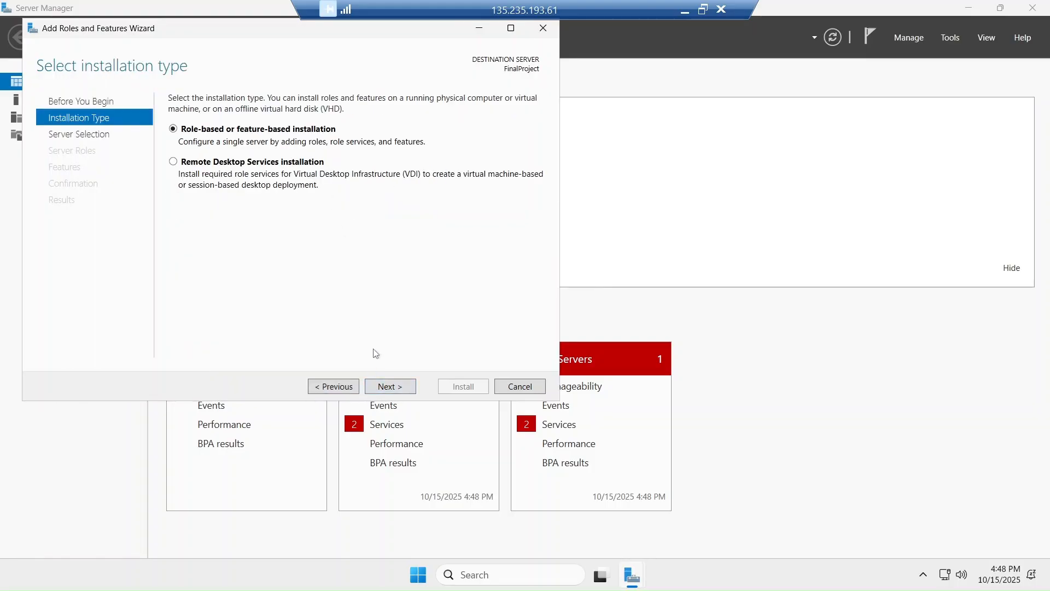
click(384, 387)
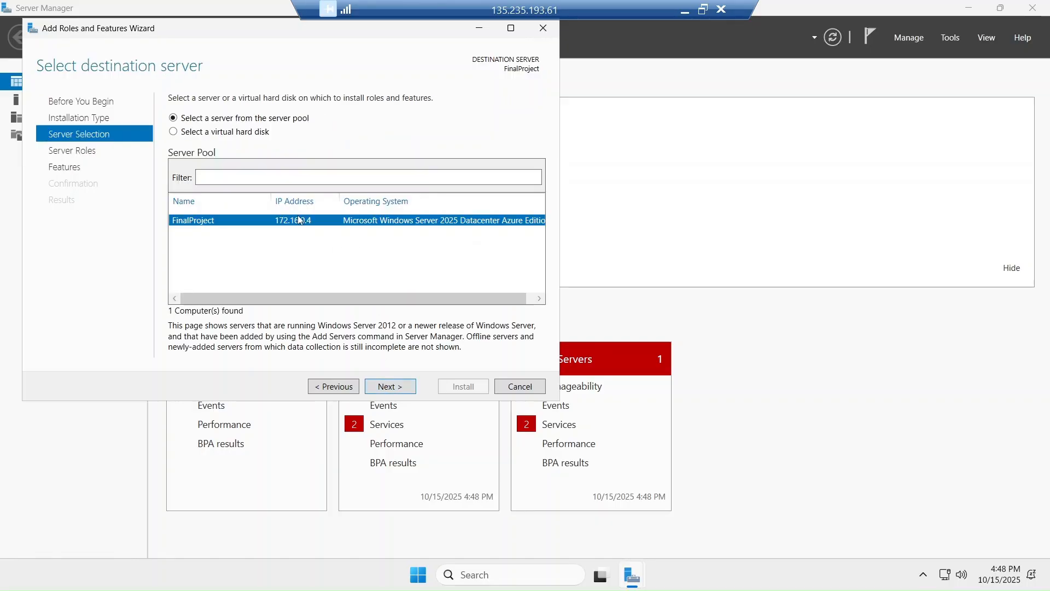
click(389, 389)
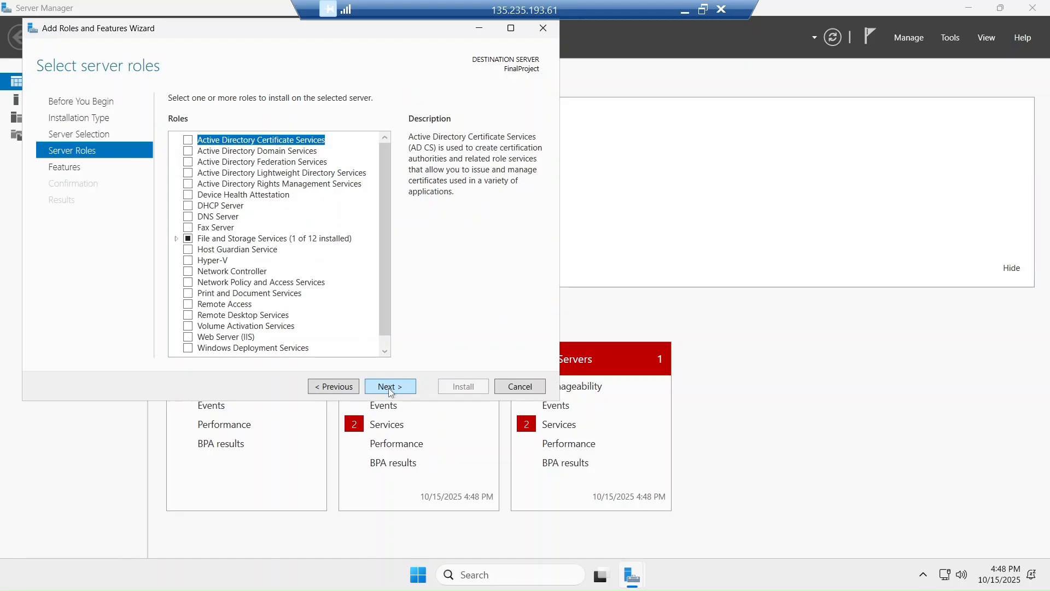
click(188, 151)
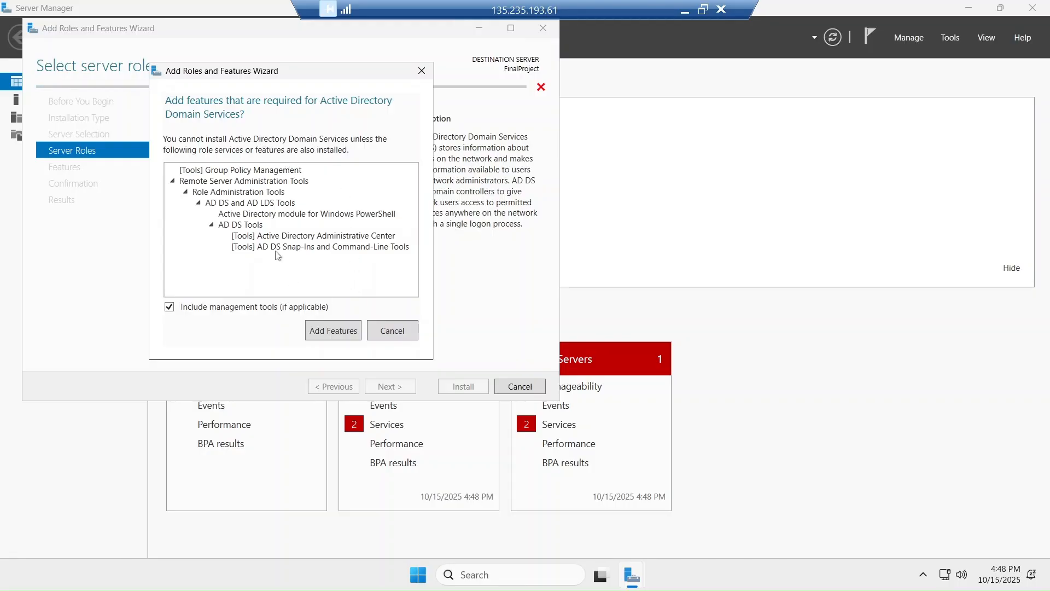
click(317, 335)
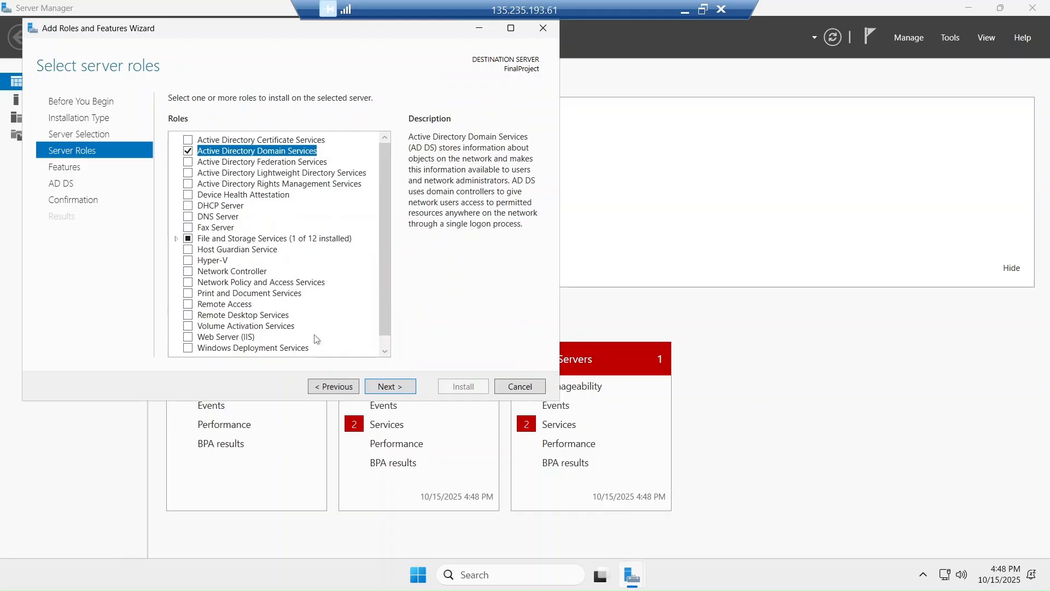
click(395, 385)
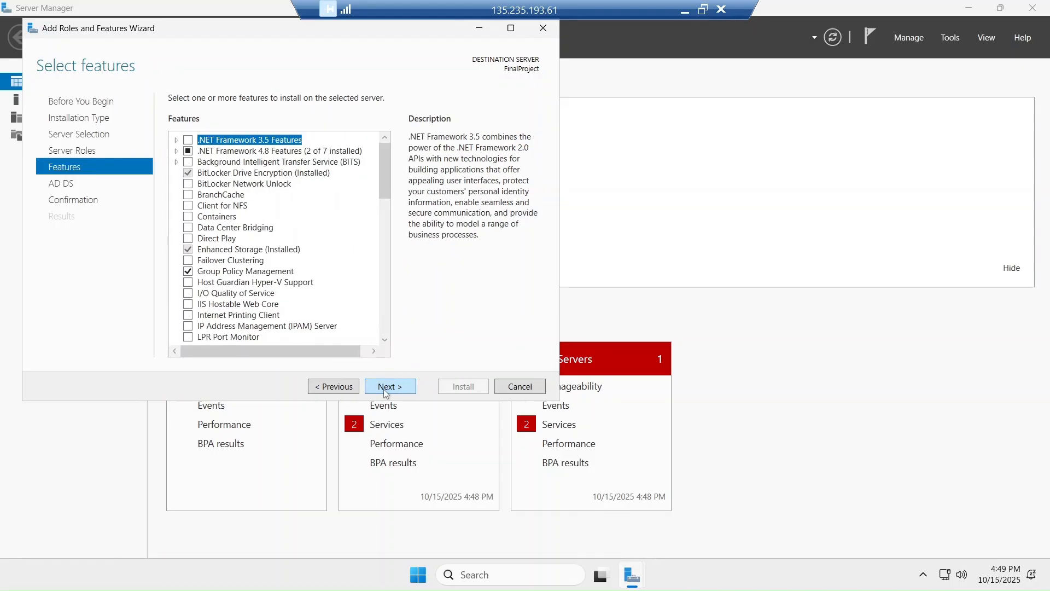
click(384, 390)
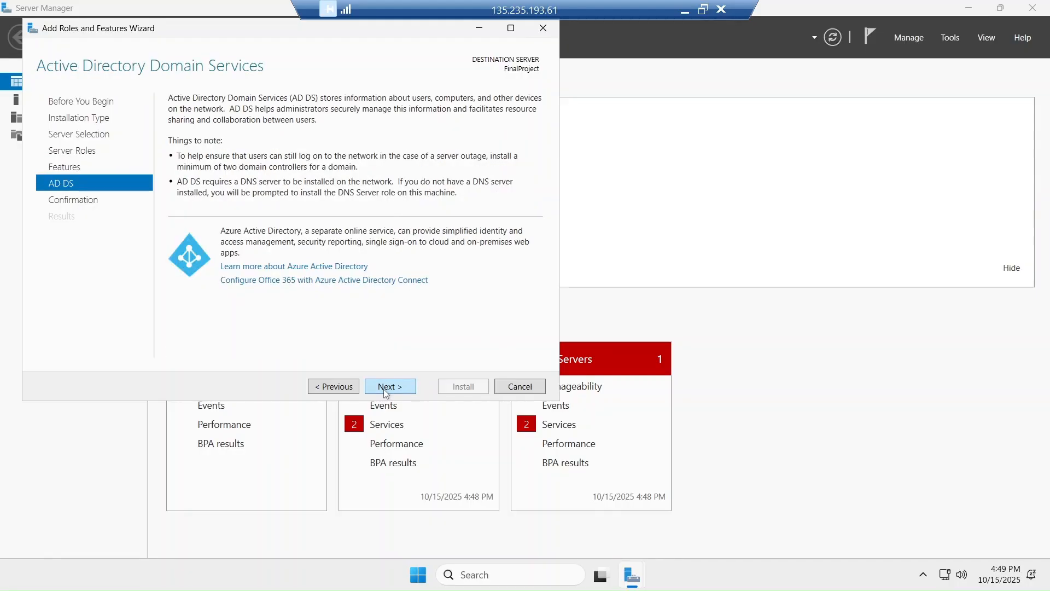
click(385, 390)
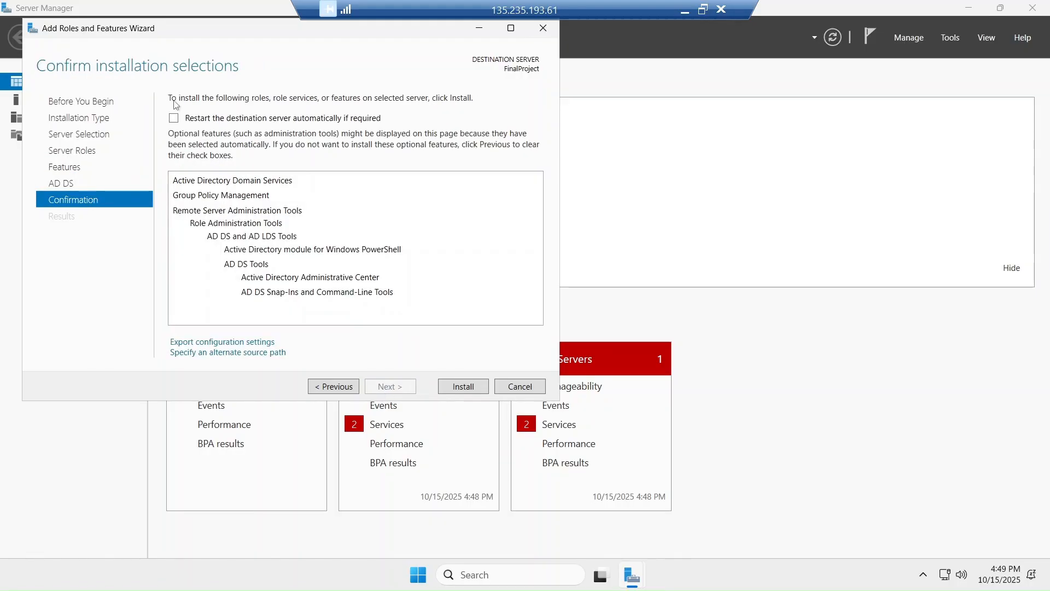
Allow automatic restart and install Active Directory Domain Services on FinalProject
click(173, 118)
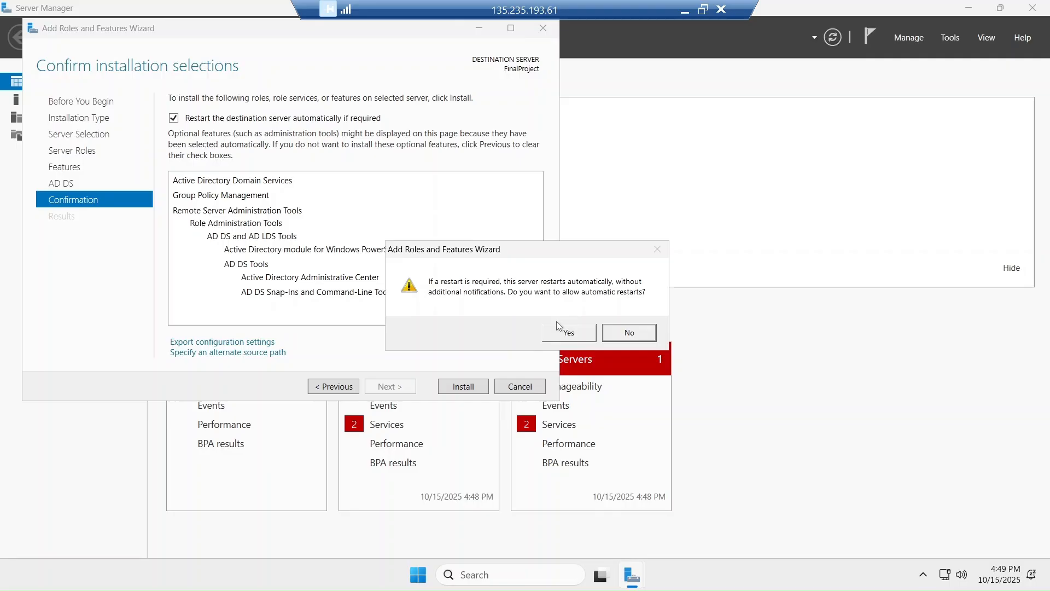
click(567, 334)
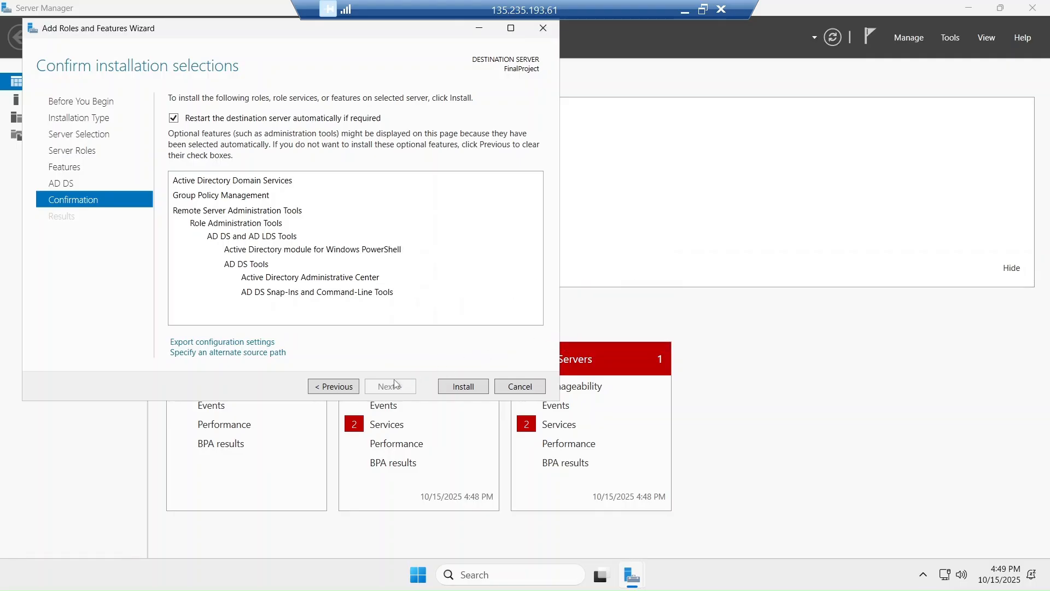
click(458, 388)
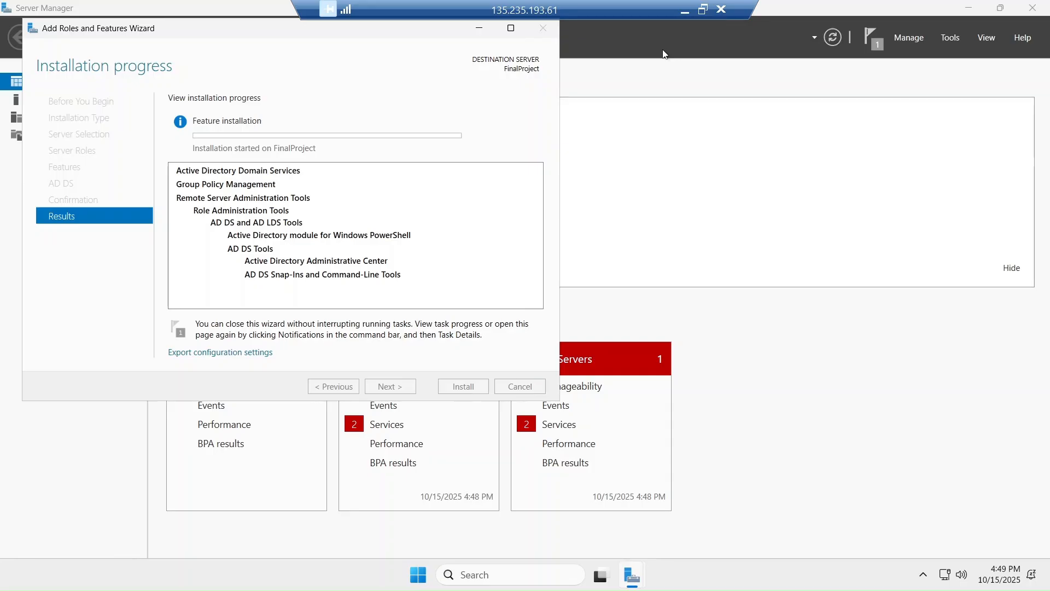
Window and re-maximize the remote session to see AD DS, DNS and File and Storage roles
click(702, 15)
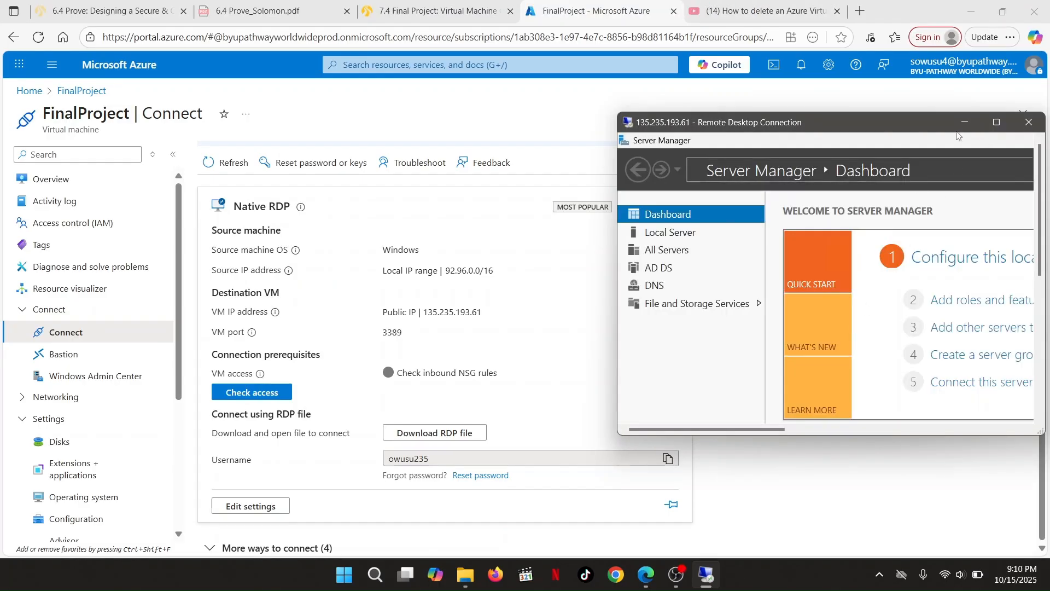
click(995, 123)
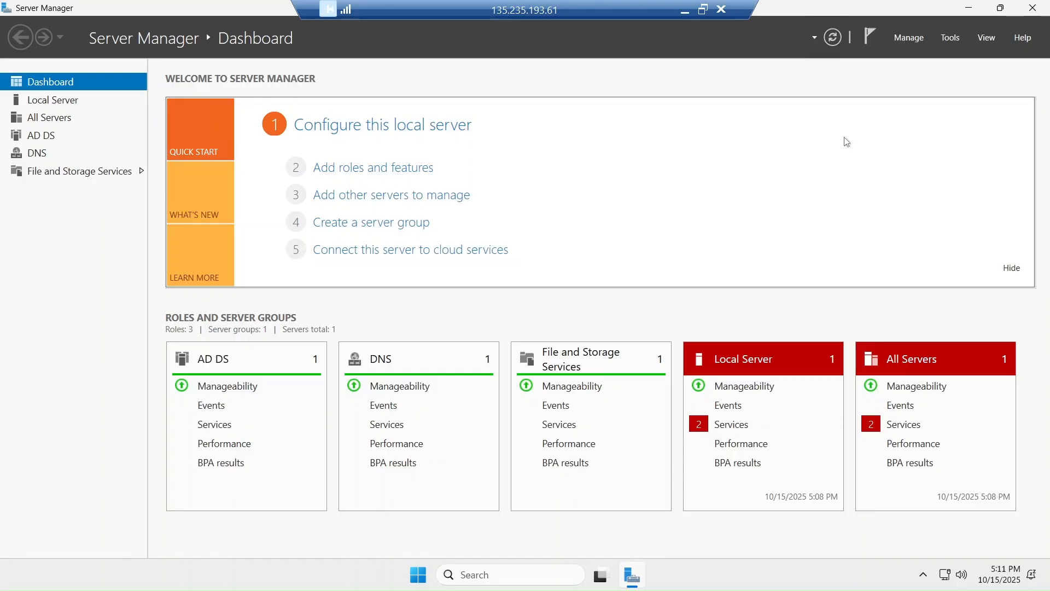
Launch Active Directory Users and Computers and begin a new organizational unit under ensignsuccess.corp
click(948, 39)
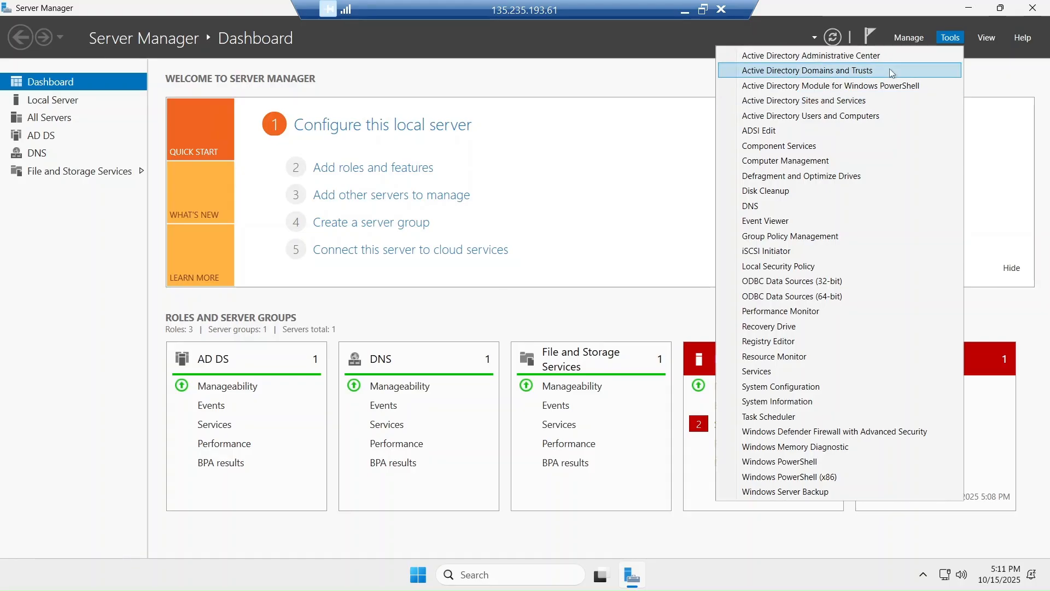
click(840, 117)
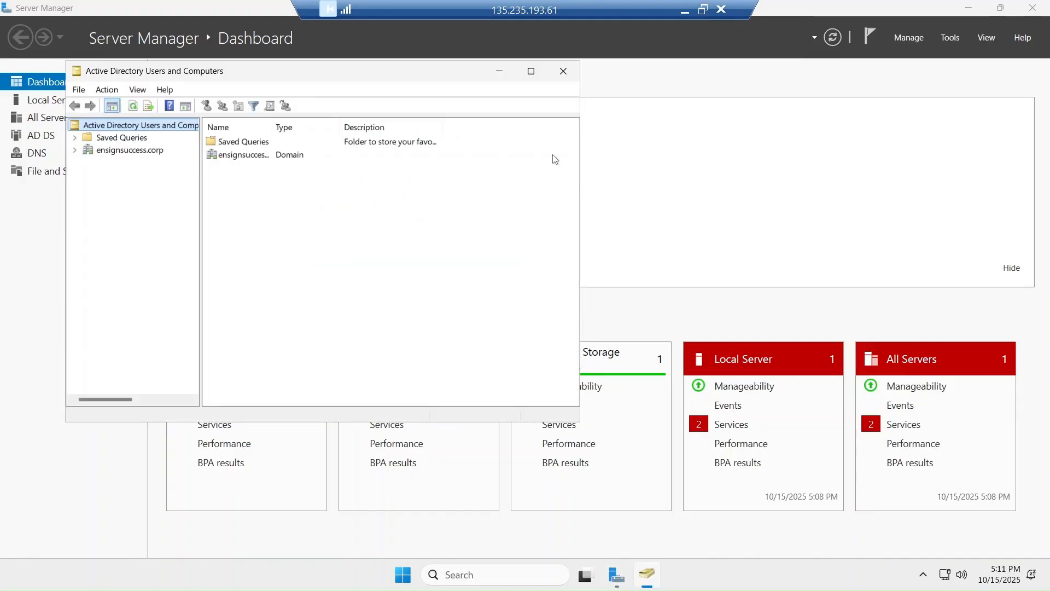
drag(440, 78, 590, 97)
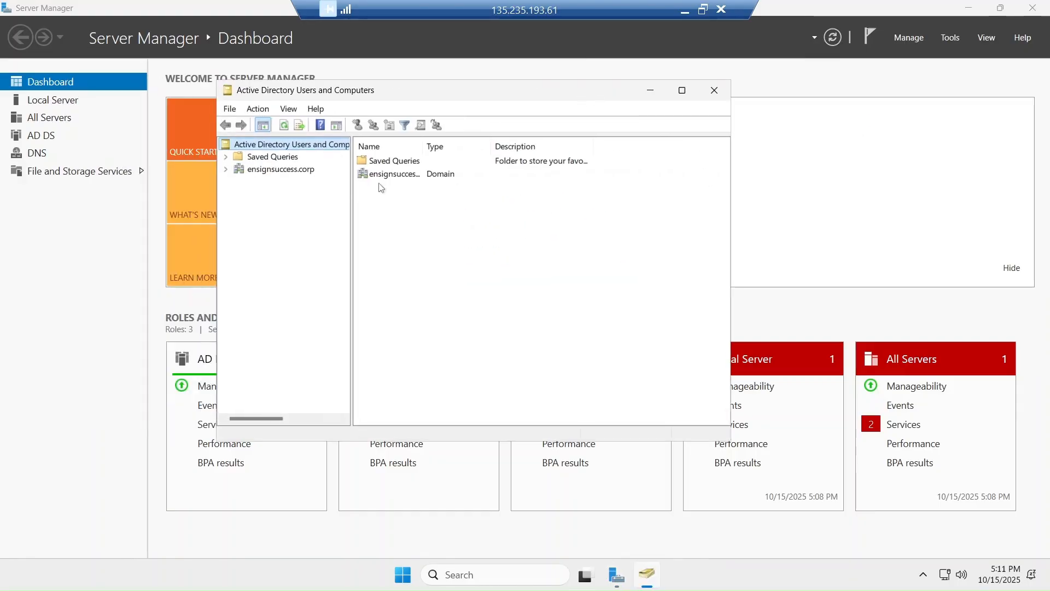
click(282, 171)
right_click(283, 173)
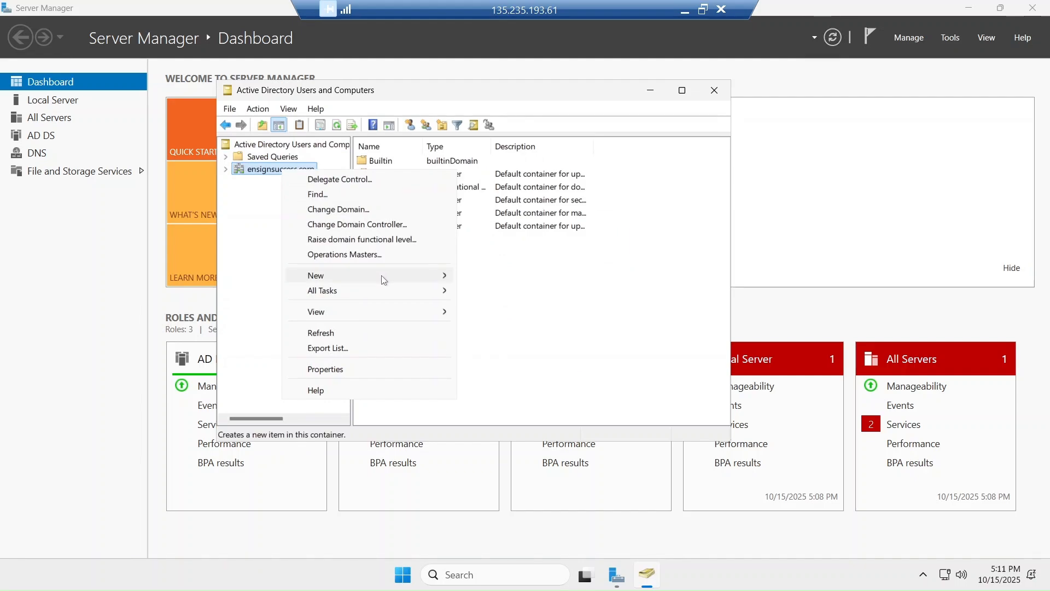
mouse_move(382, 274)
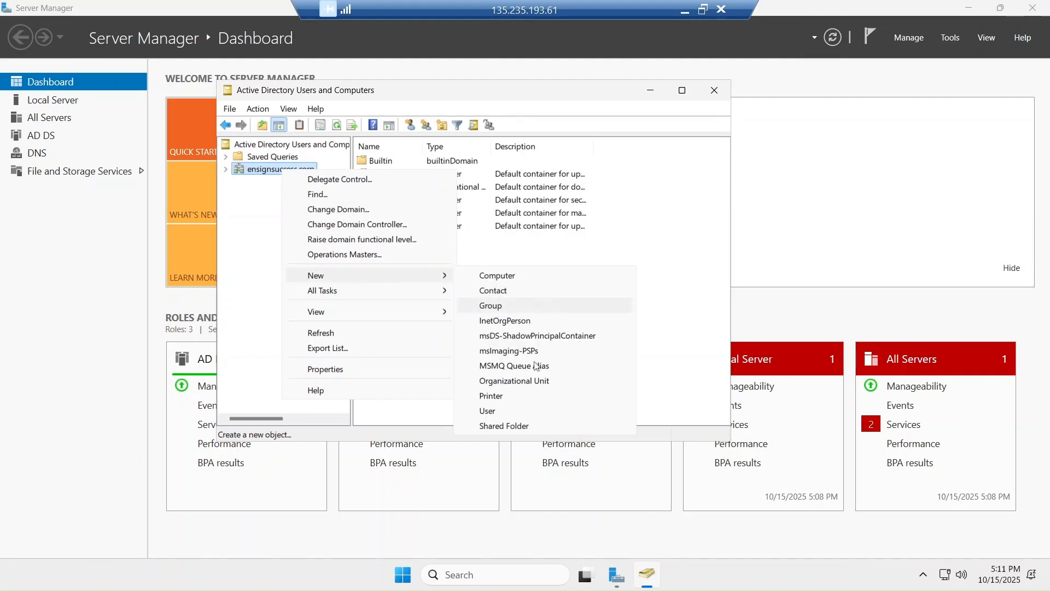
click(517, 380)
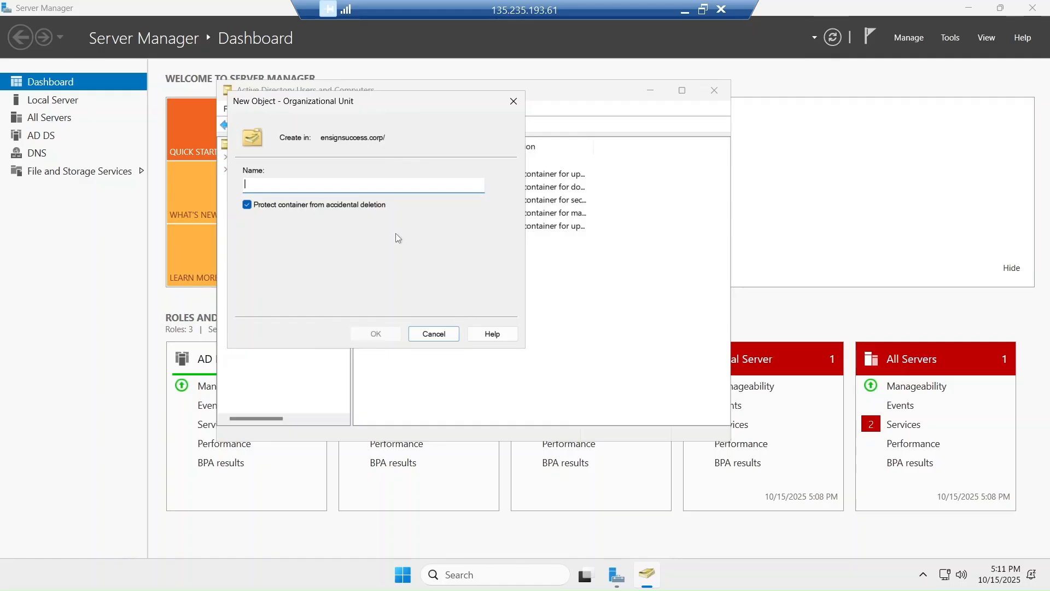
Name the organizational unit 'Center Manager', correcting typos, and create it
text(Ce)
text(t)
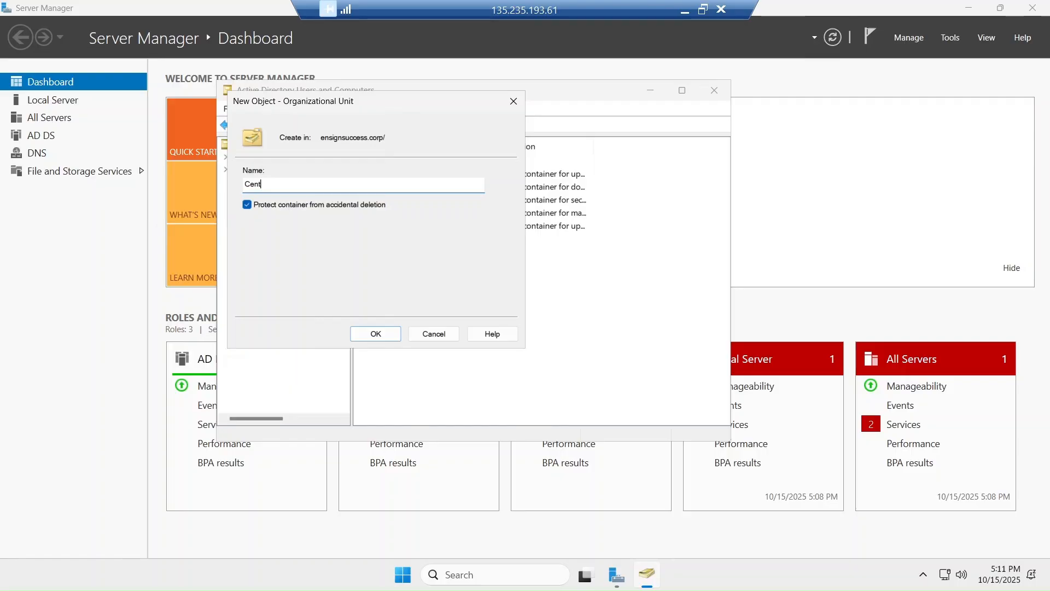
text(ral)
key(BackSpace)
key(BackSpace)
key(BackSpace)
text(tral)
key(BackSpace)
key(BackSpace)
key(BackSpace)
key(BackSpace)
text(re N)
key(BackSpace)
text(Manager)
key(Left)
key(Left)
key(Left)
key(Left)
key(Left)
key(Left)
key(Left)
key(Left)
key(BackSpace)
key(BackSpace)
text(er)
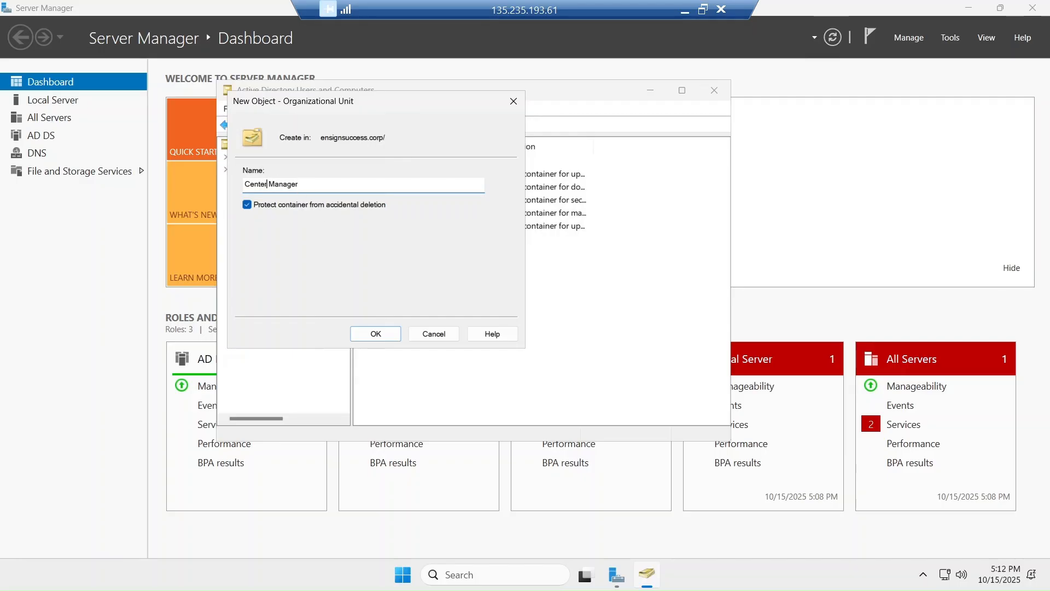
click(361, 335)
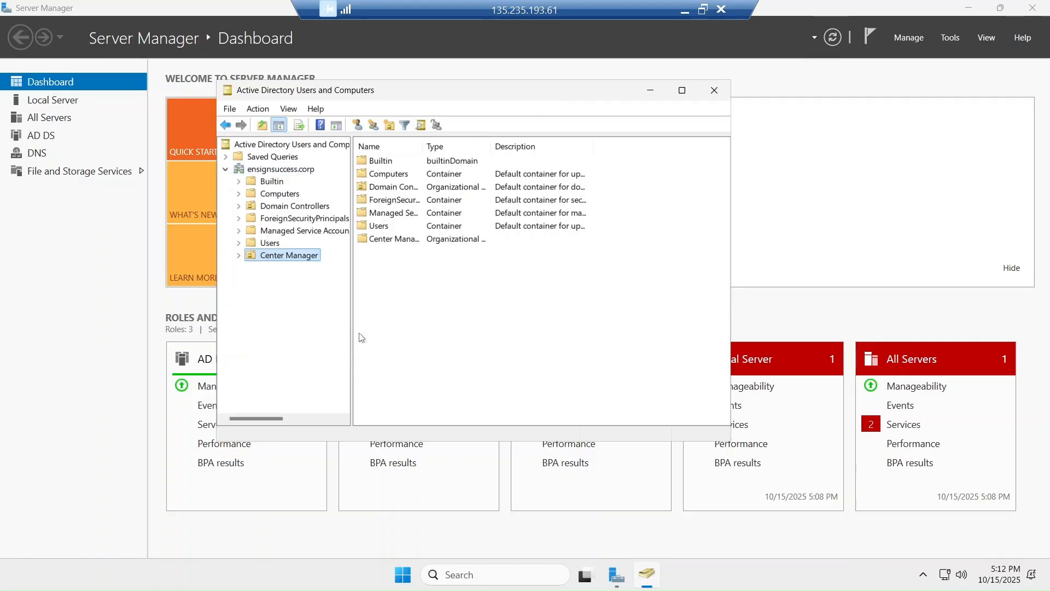
Add the 'Student Advisors' organizational unit to ensignsuccess.corp, then view Center Manager
click(270, 243)
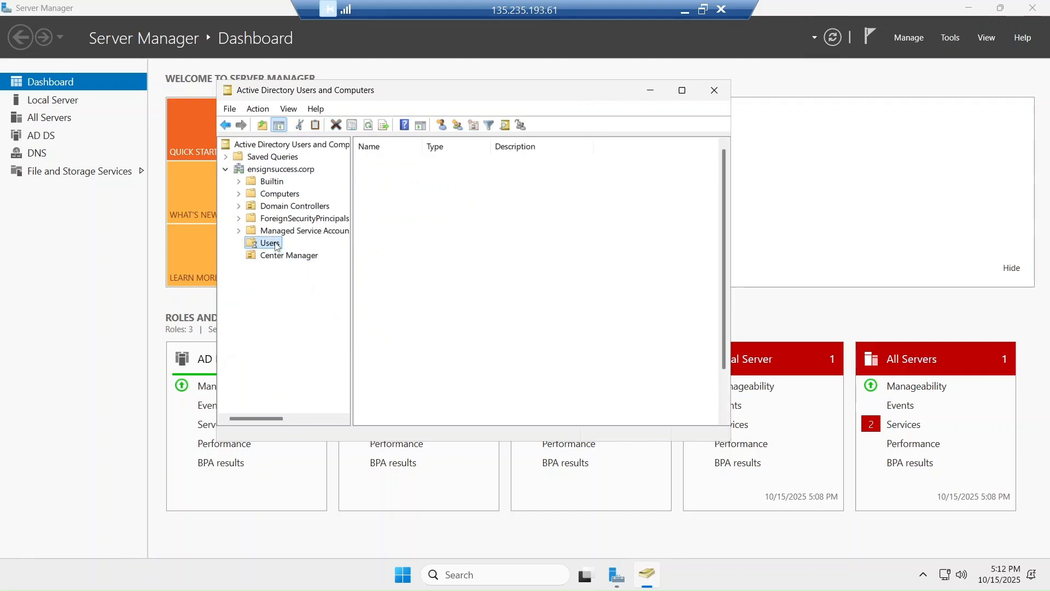
click(268, 169)
right_click(267, 169)
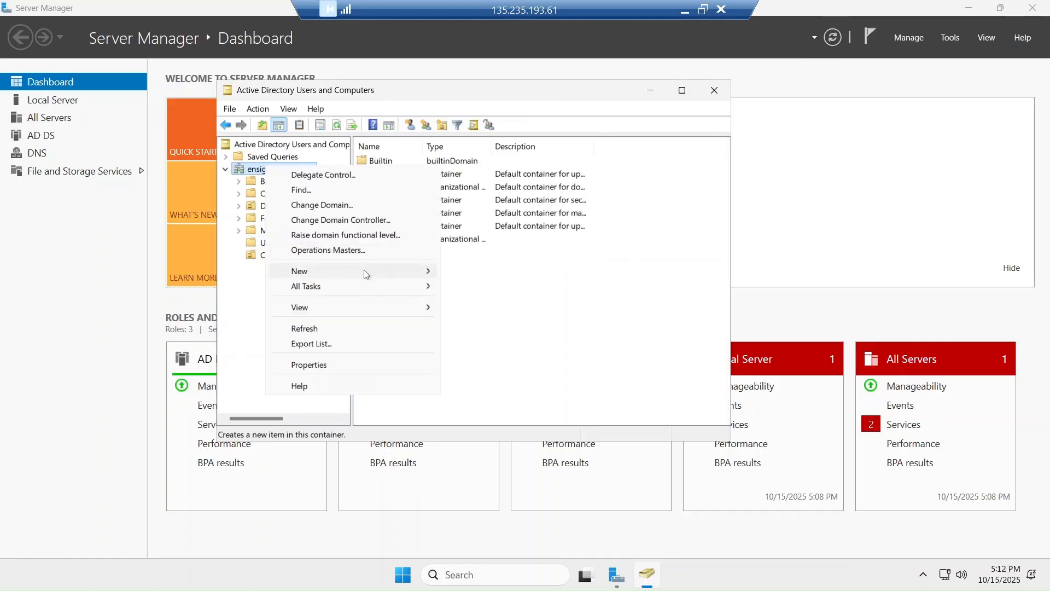
mouse_move(366, 274)
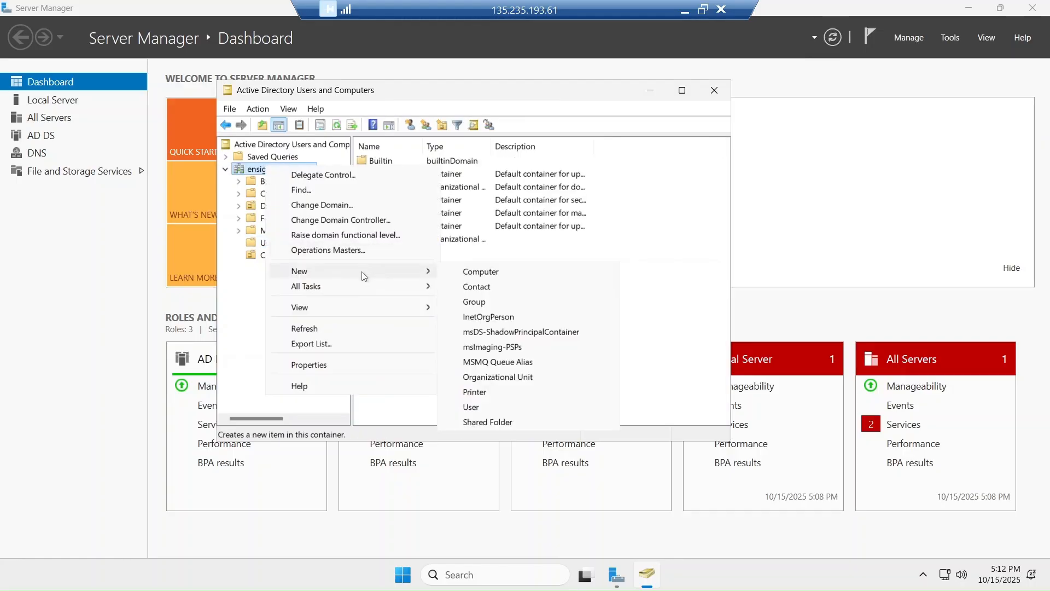
click(483, 377)
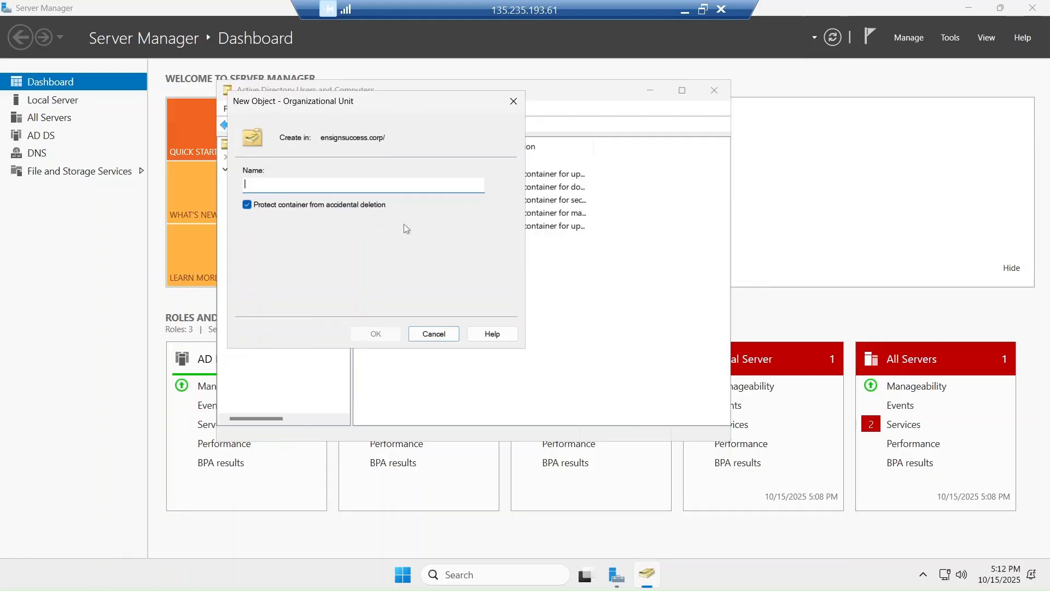
text(Student)
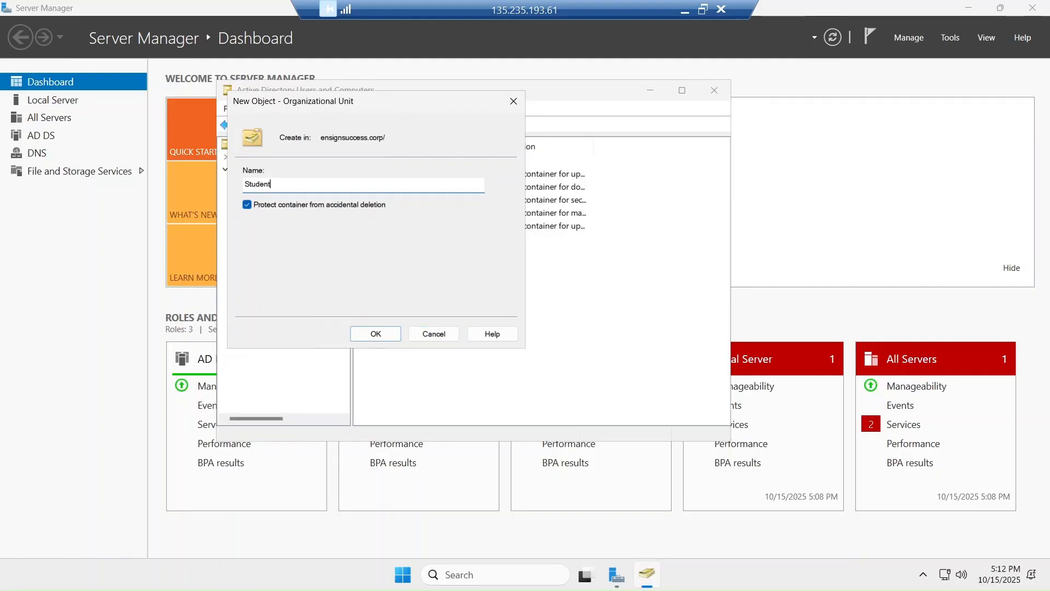
text( Advis)
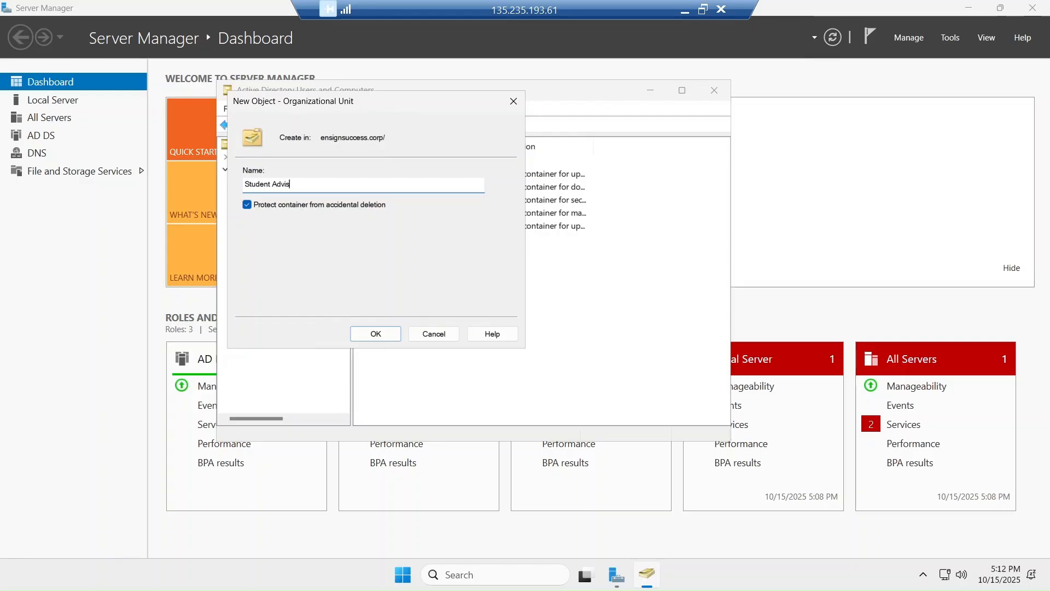
text(ors)
click(382, 338)
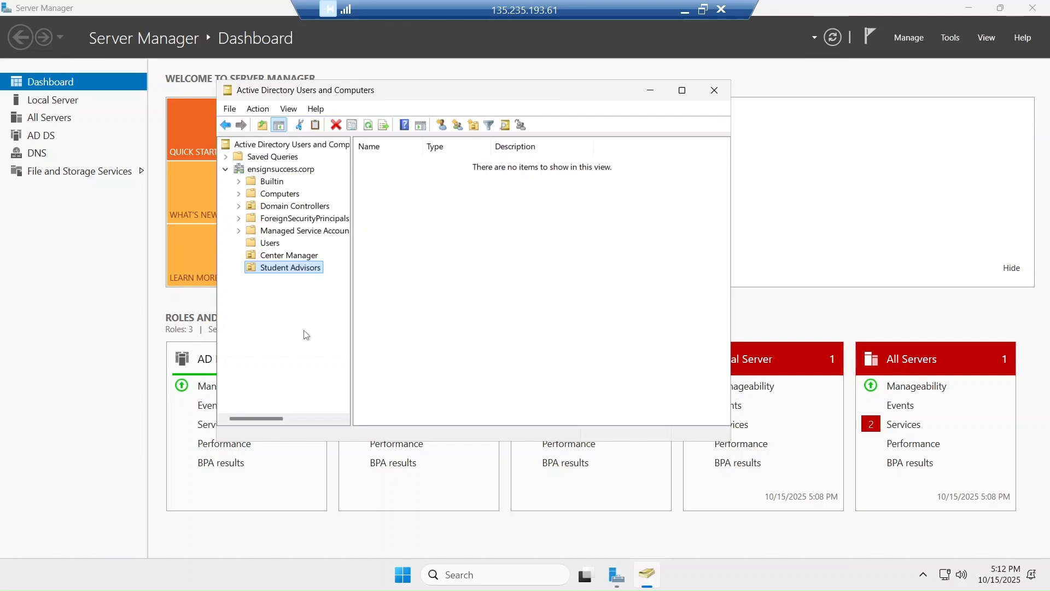
click(280, 259)
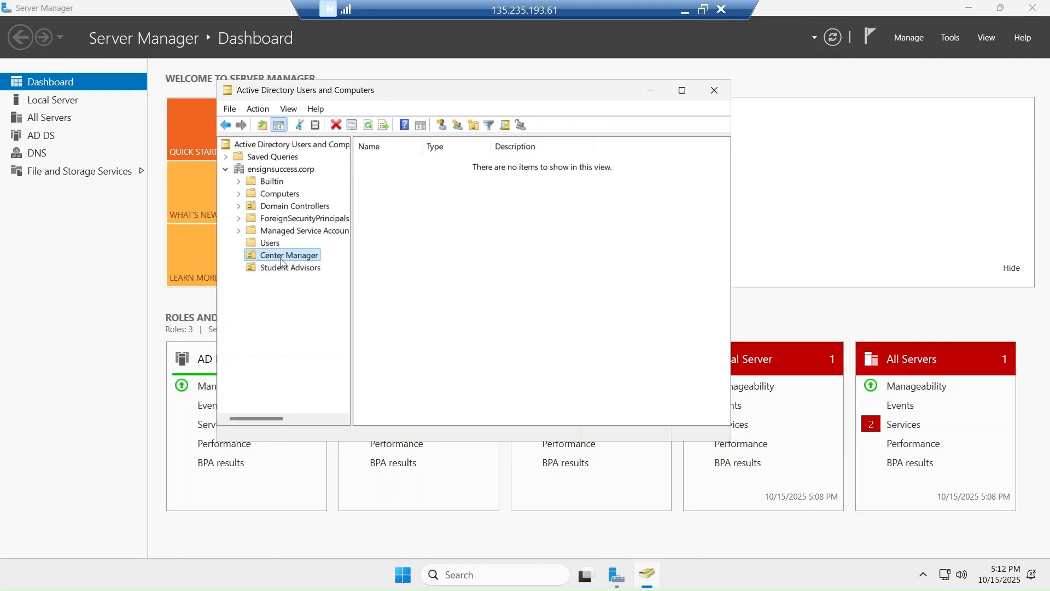
Start a new user in Center Manager, entering the first name, last name and logon name
right_click(280, 259)
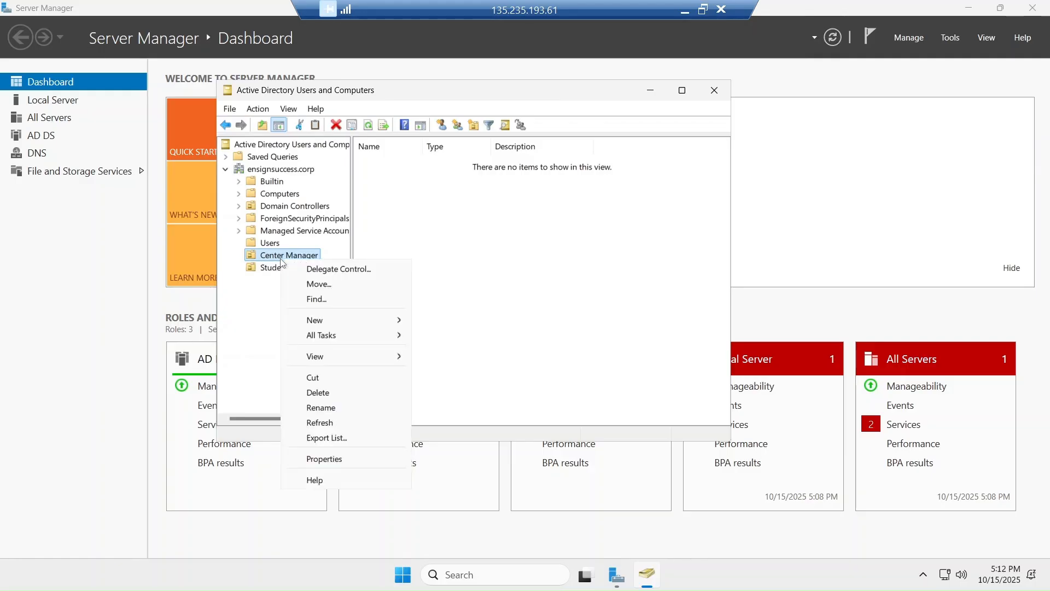
mouse_move(355, 321)
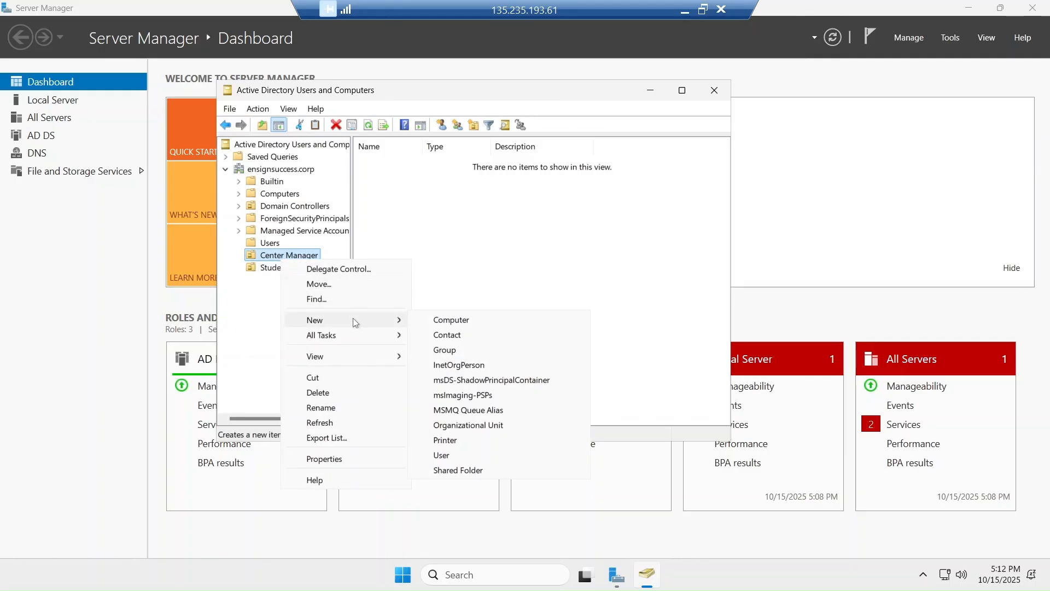
click(442, 455)
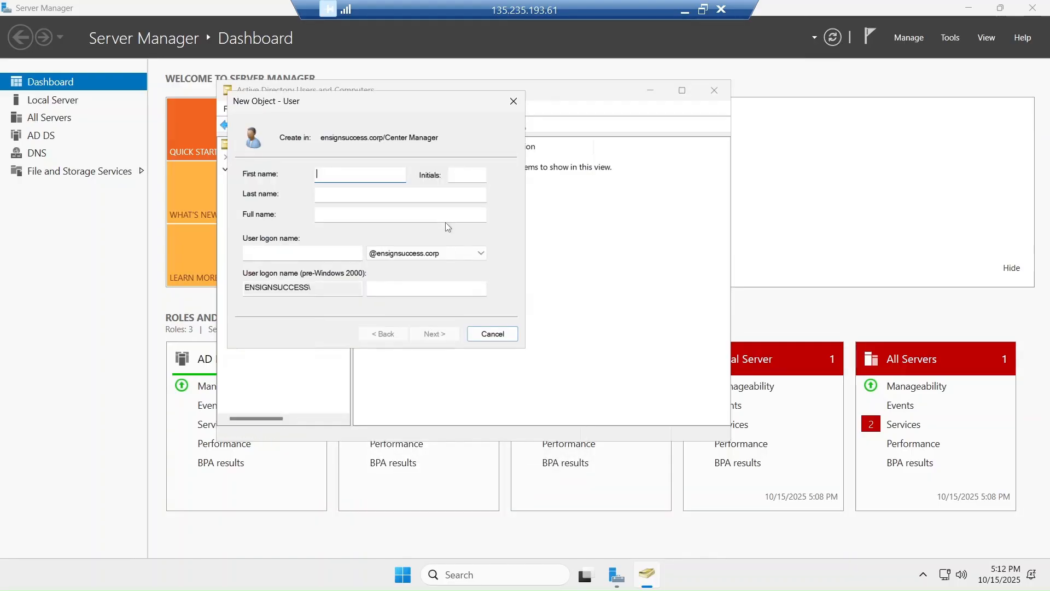
key(Tab)
key(Tab)
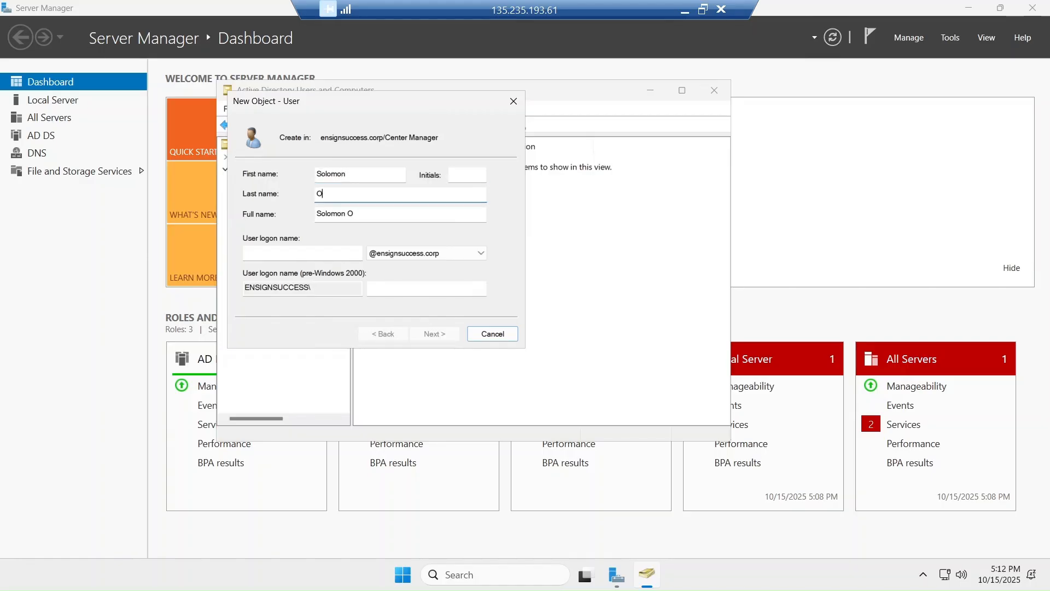
click(327, 254)
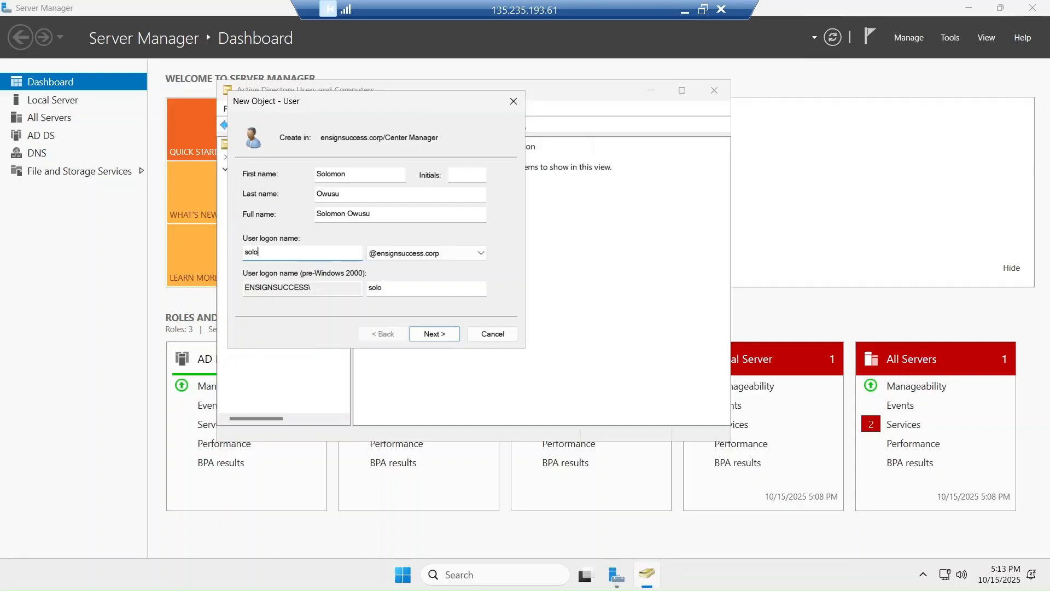
click(431, 335)
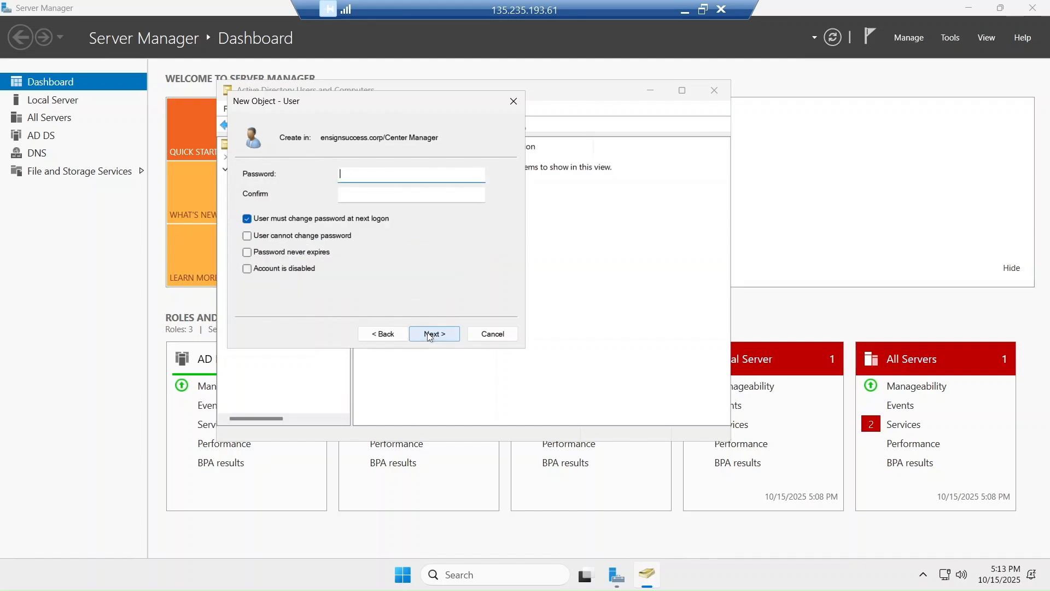
Set and confirm the user's password, never expiring and no change at logon, then finish
click(328, 222)
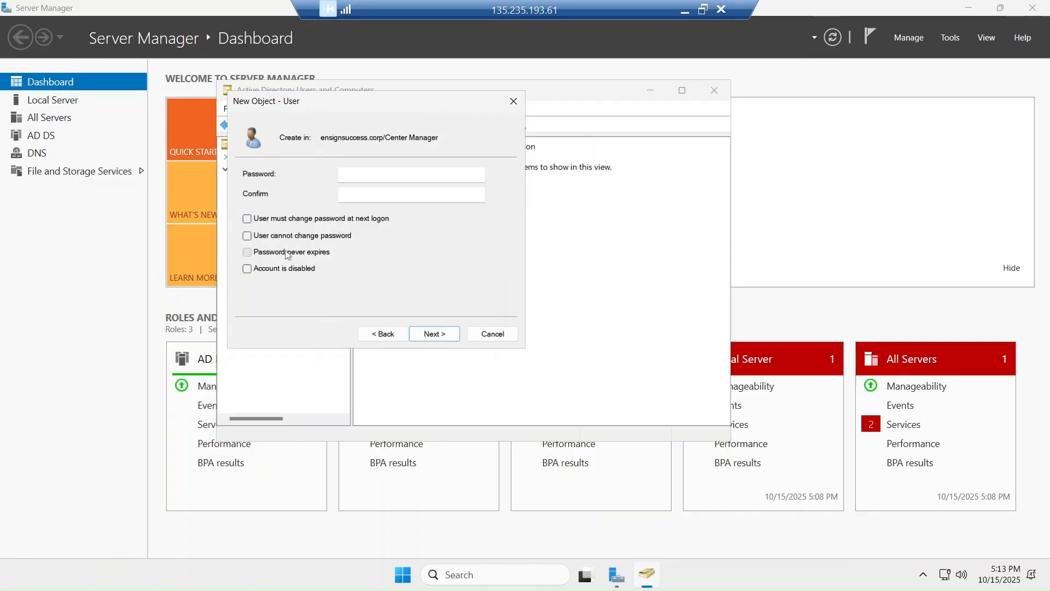
click(285, 250)
click(427, 333)
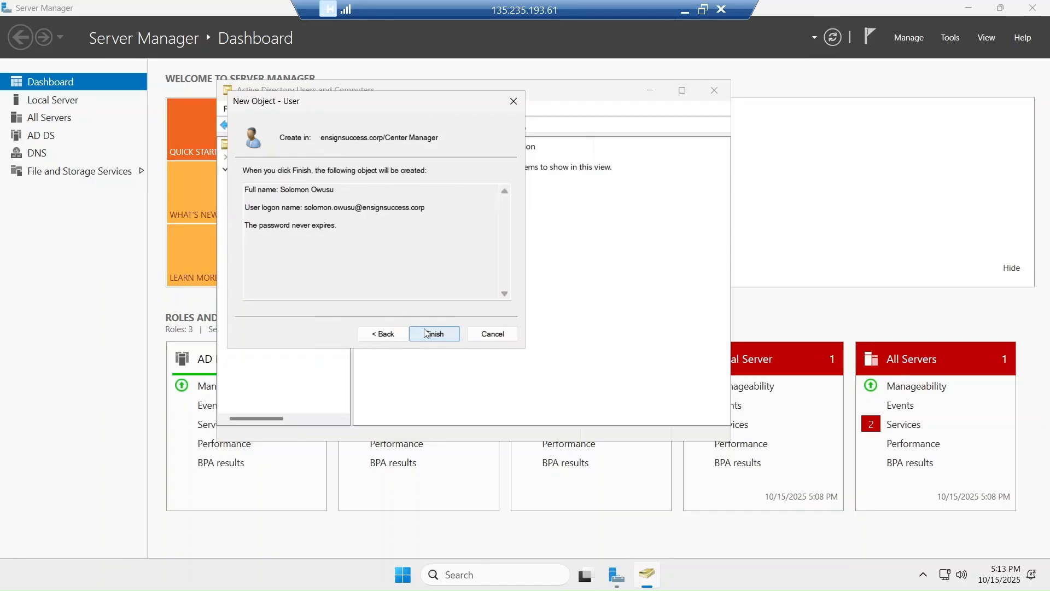
click(384, 335)
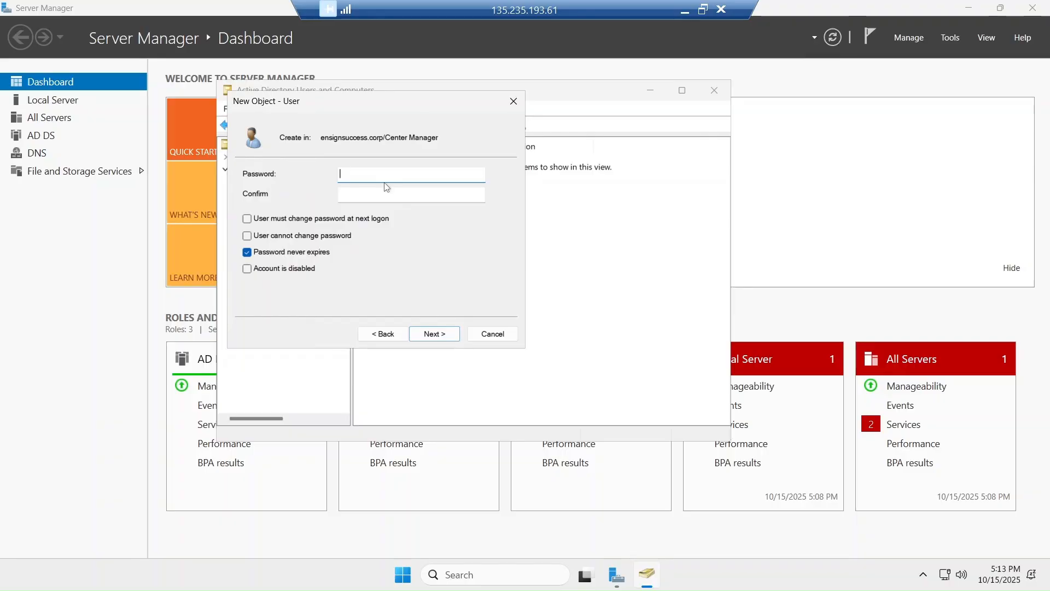
text(••••••••••••)
key(Tab)
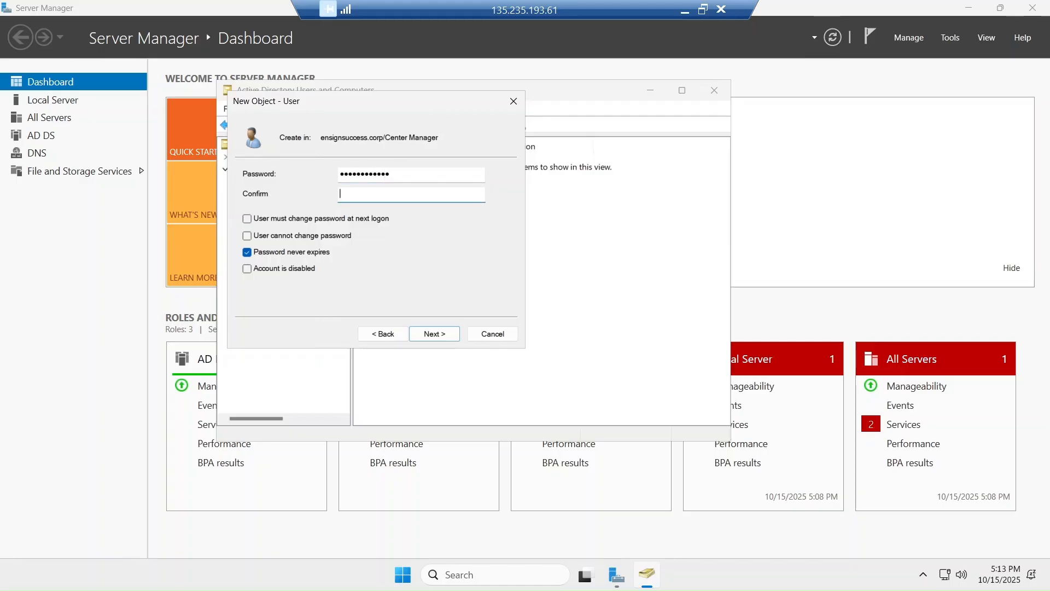
text(••••••••)
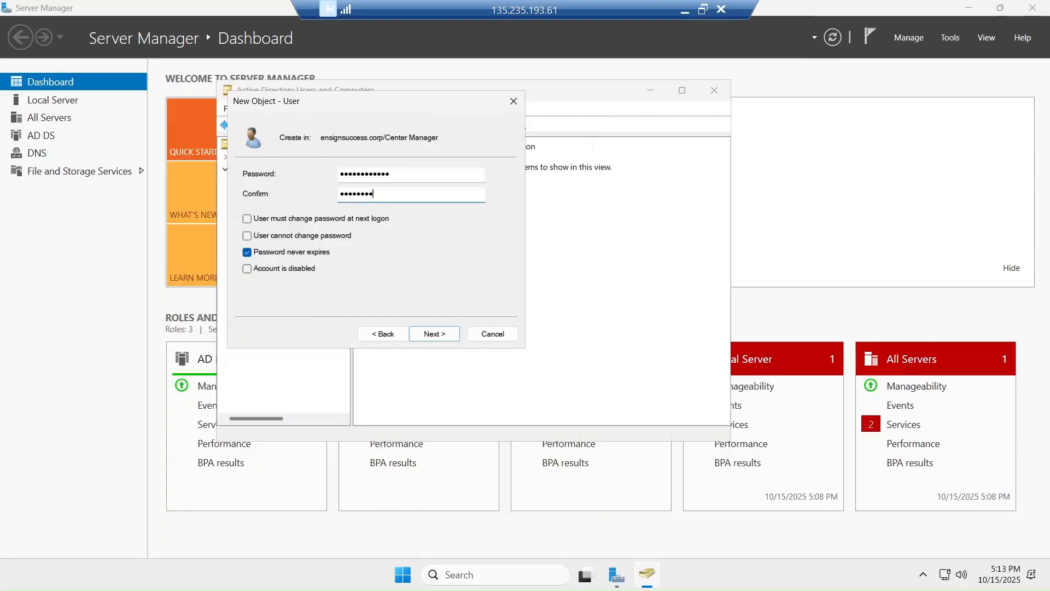
text(••••)
click(424, 336)
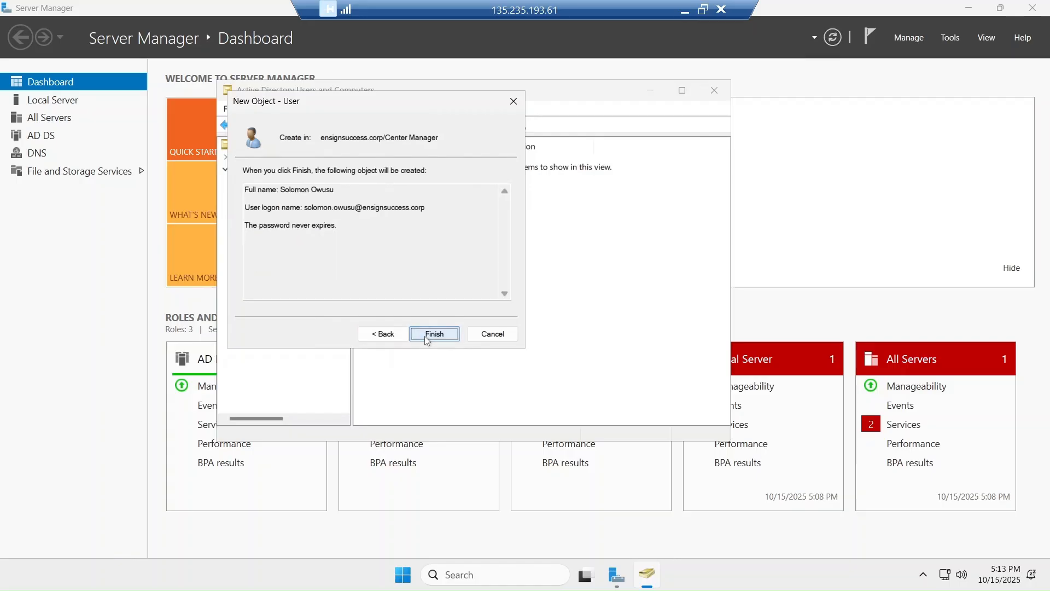
click(425, 336)
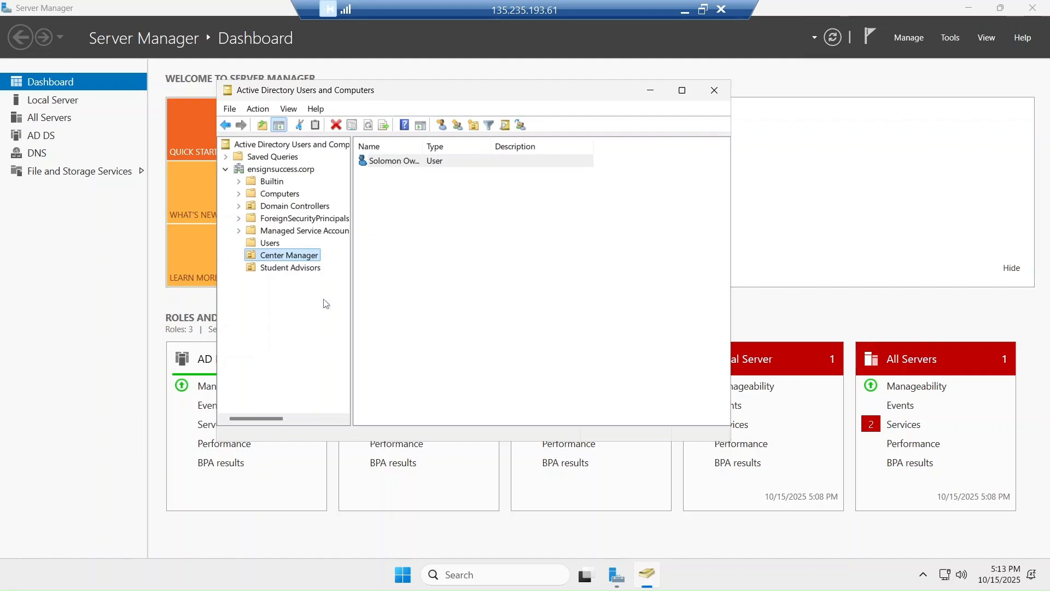
Start a new user in Student Advisors with first name, last name and logon name
click(290, 273)
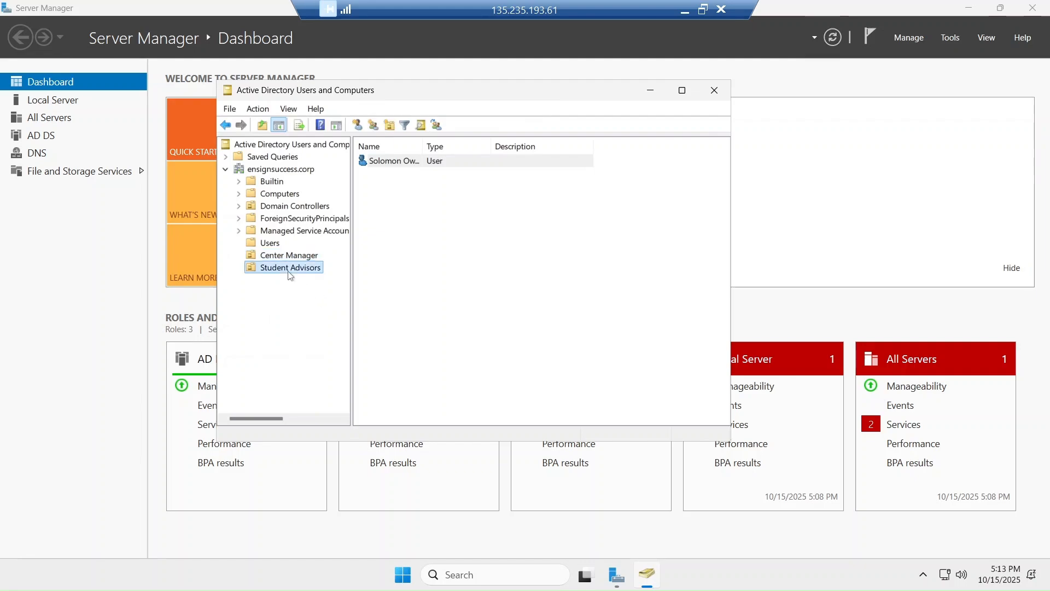
right_click(290, 275)
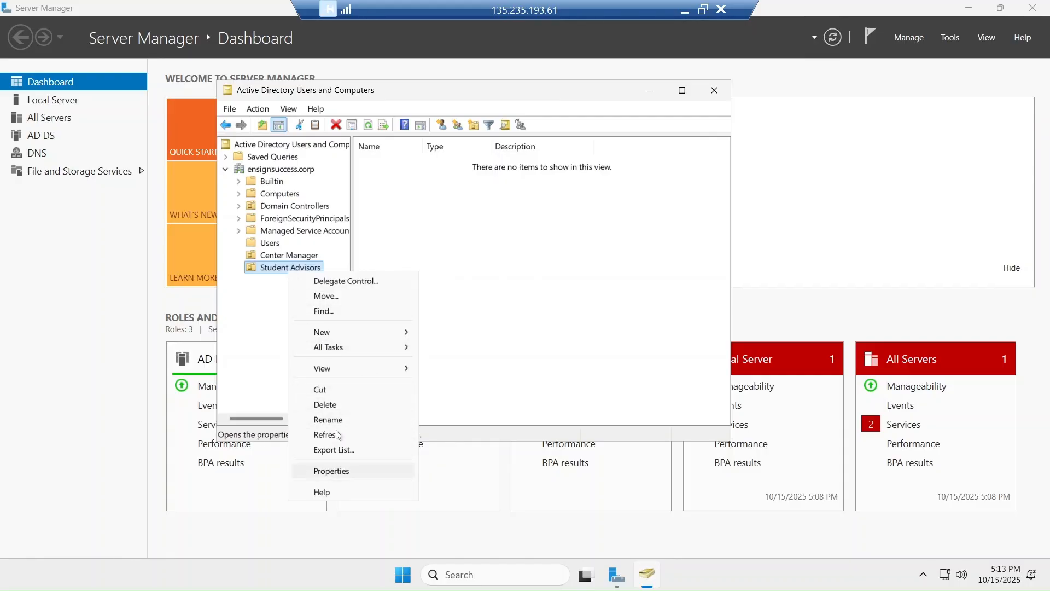
mouse_move(355, 331)
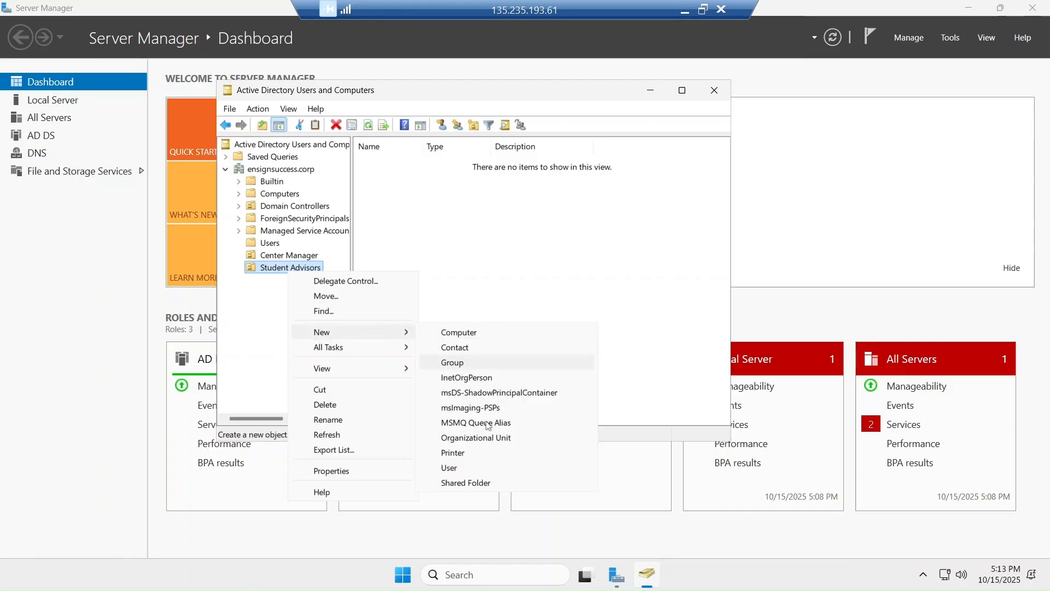
click(449, 468)
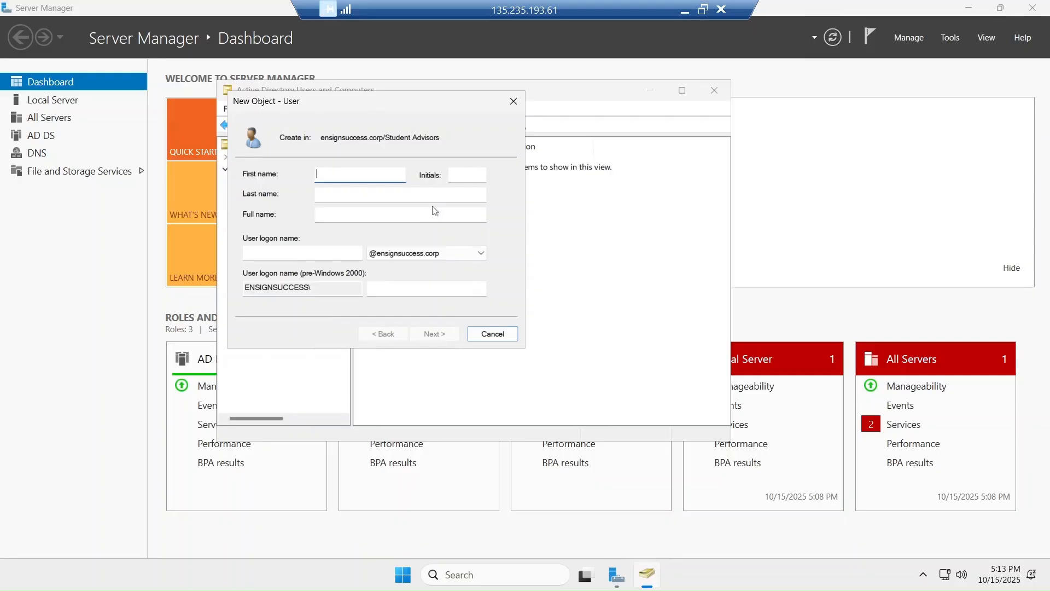
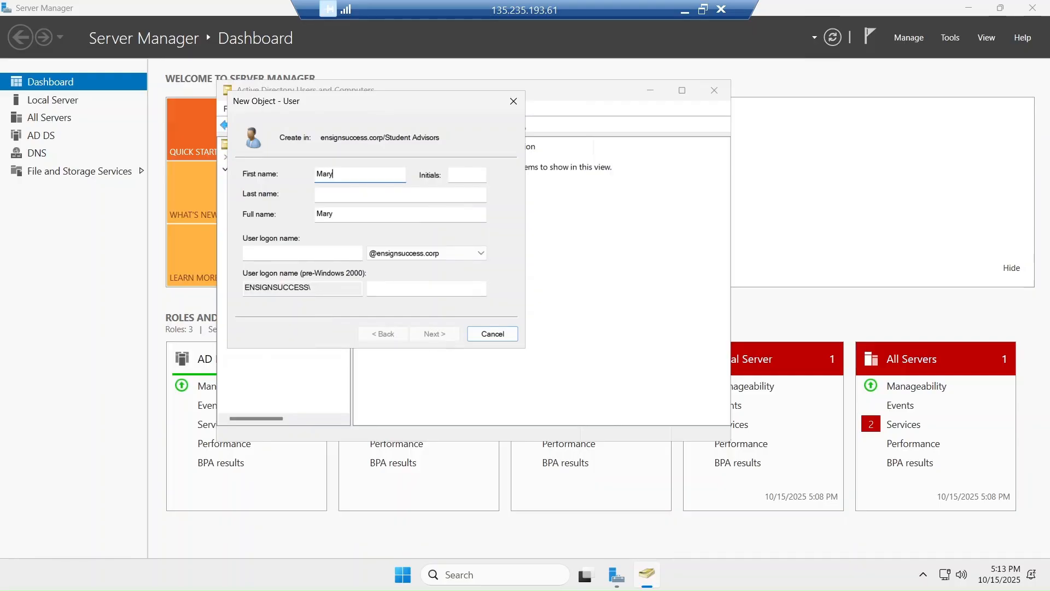
key(Tab)
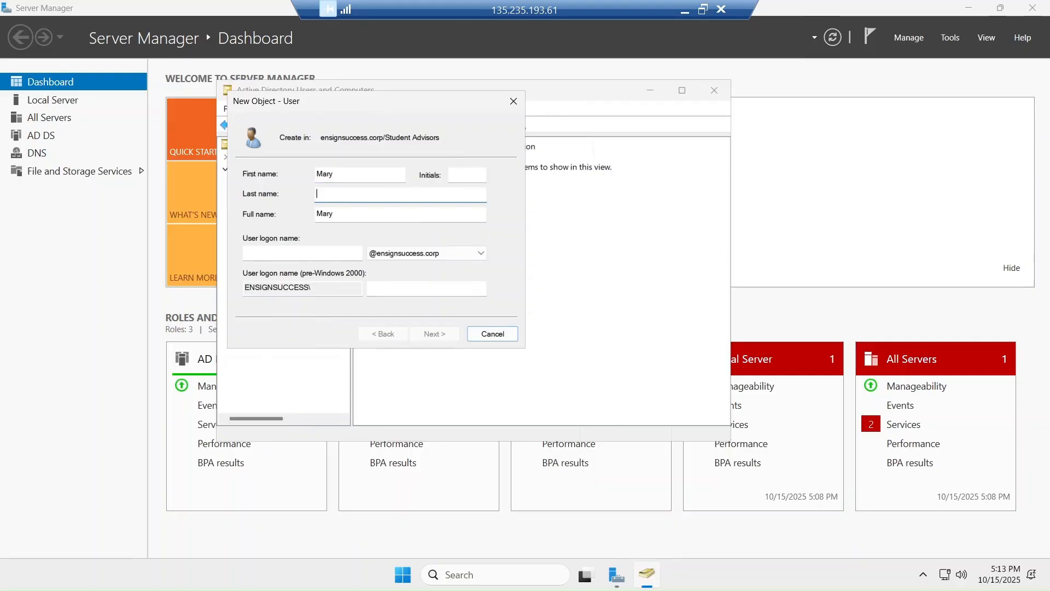
click(291, 261)
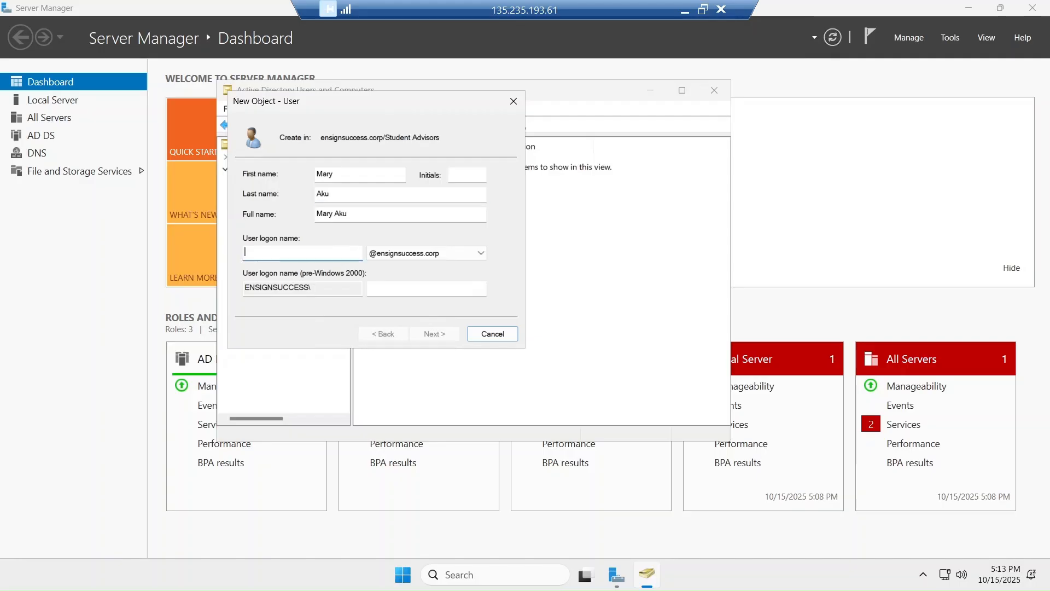
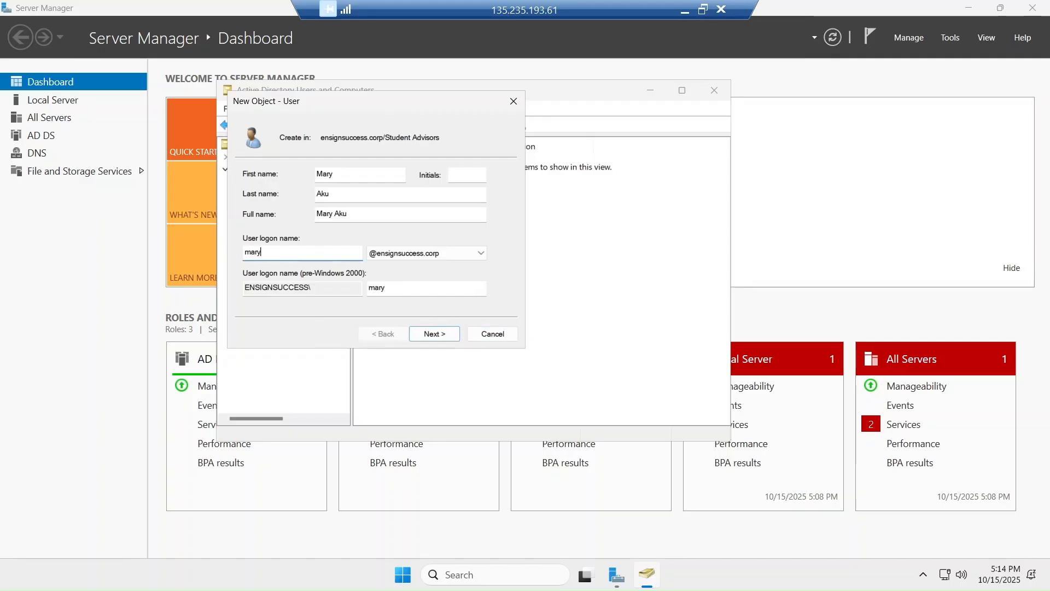
click(431, 337)
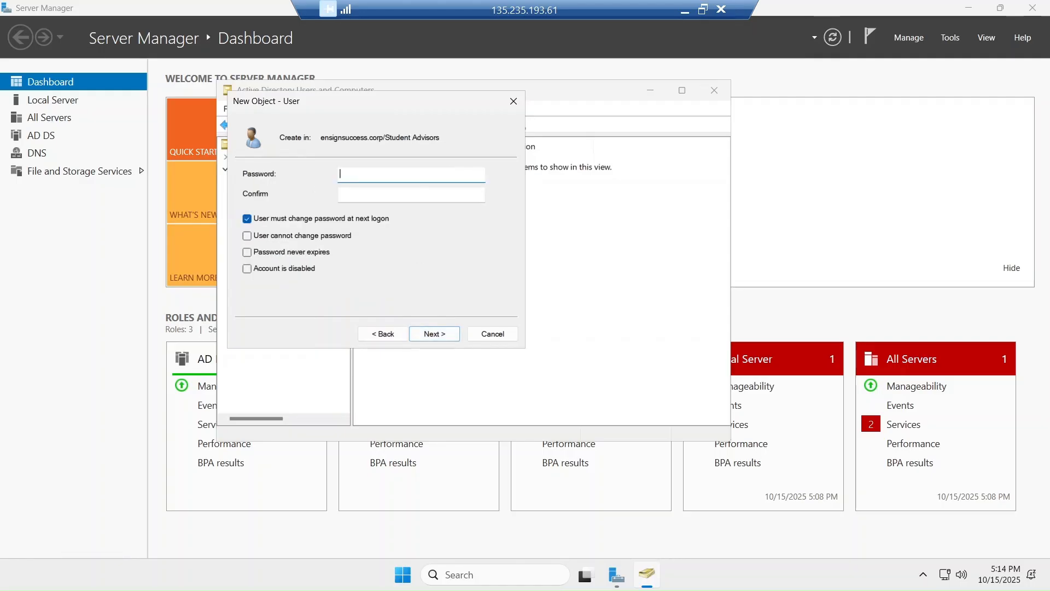
Enter and confirm the password, set it never to expire without forced change, and finish
text(Passw0rd1234)
key(Tab)
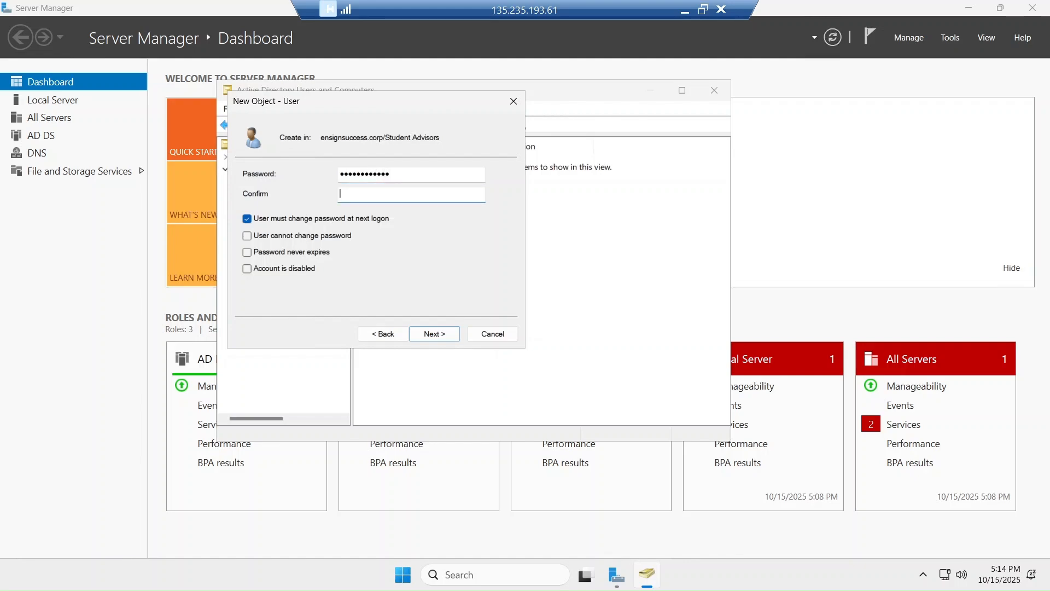
text(Password1234)
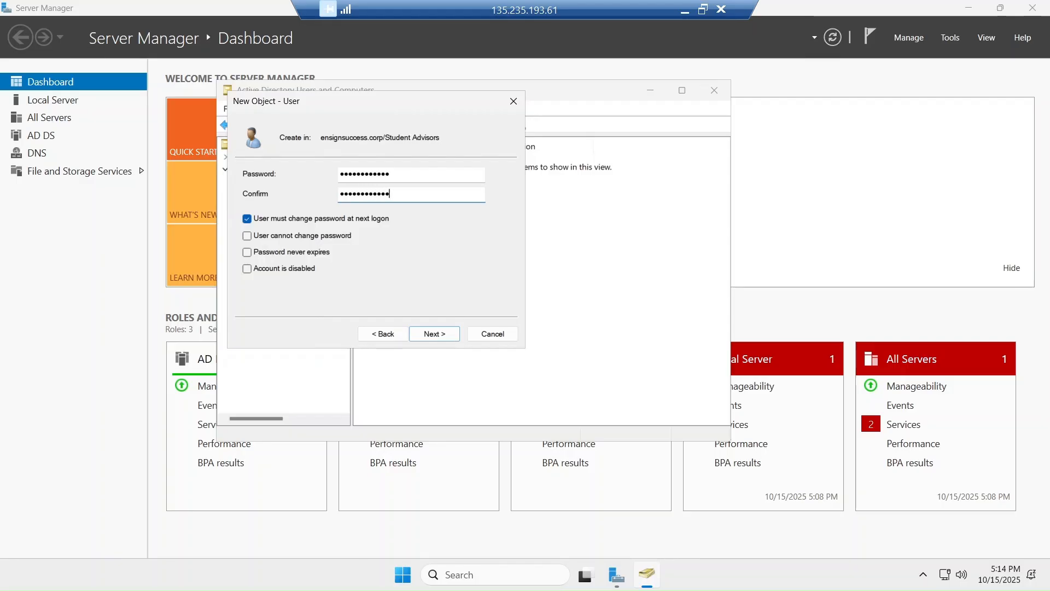
click(264, 219)
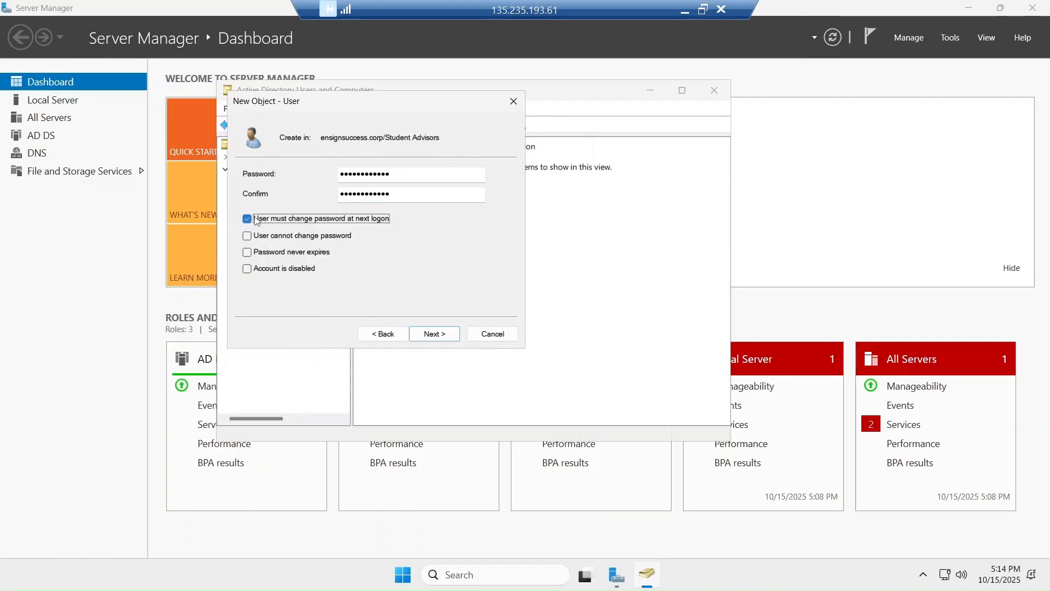
click(248, 252)
click(248, 252)
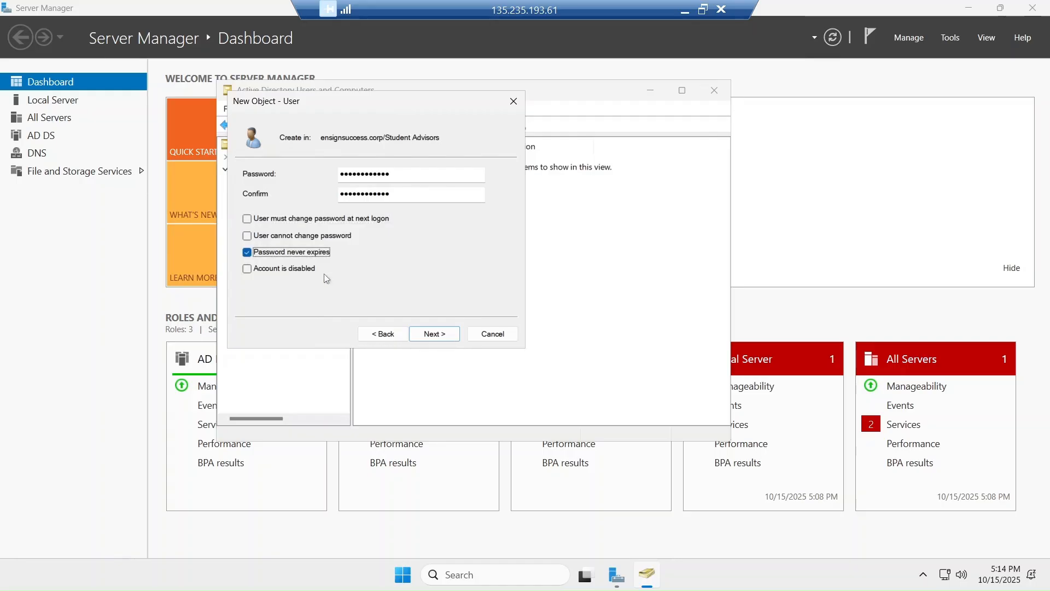
click(428, 333)
click(429, 336)
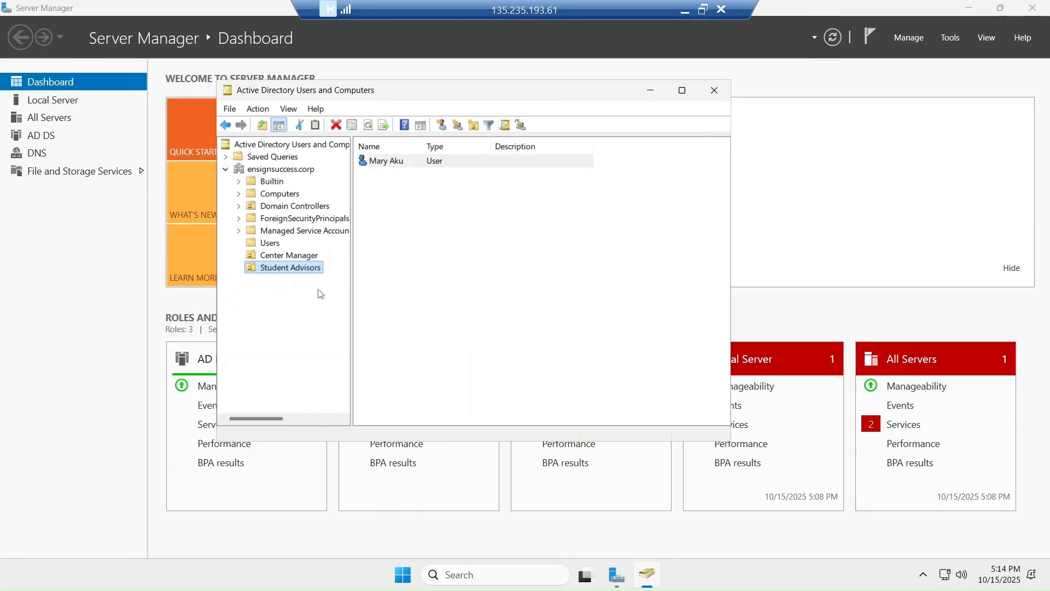
Begin a second Student Advisors user, filling in first name, last name and logon name
right_click(291, 273)
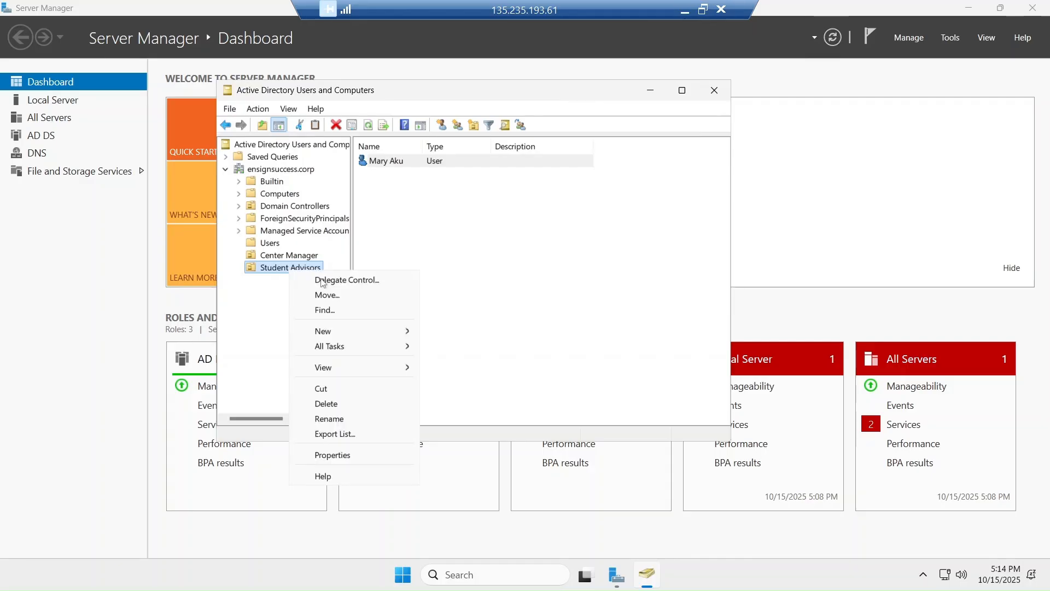
mouse_move(367, 337)
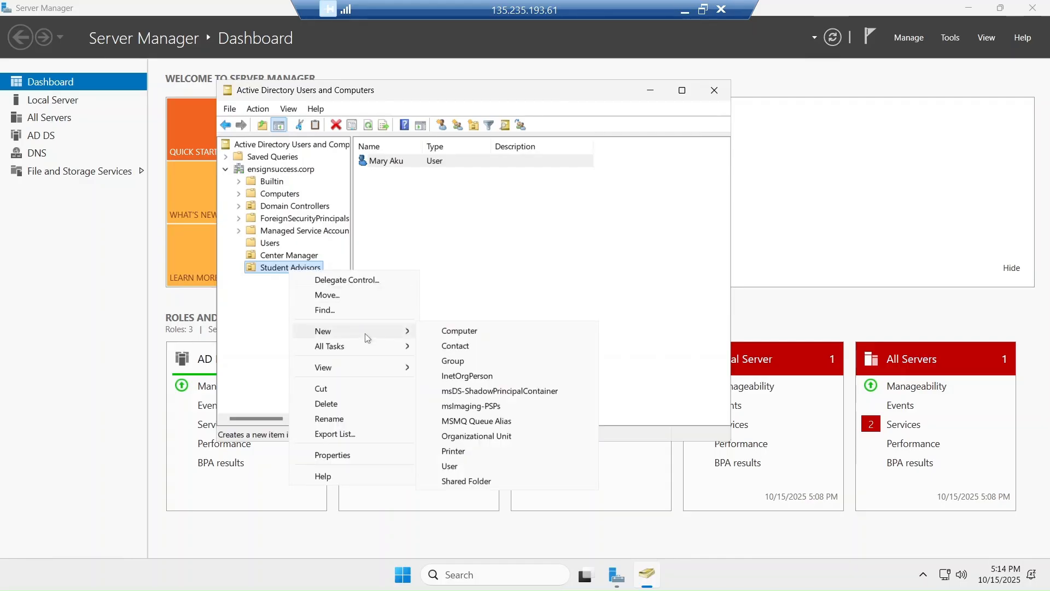
click(450, 466)
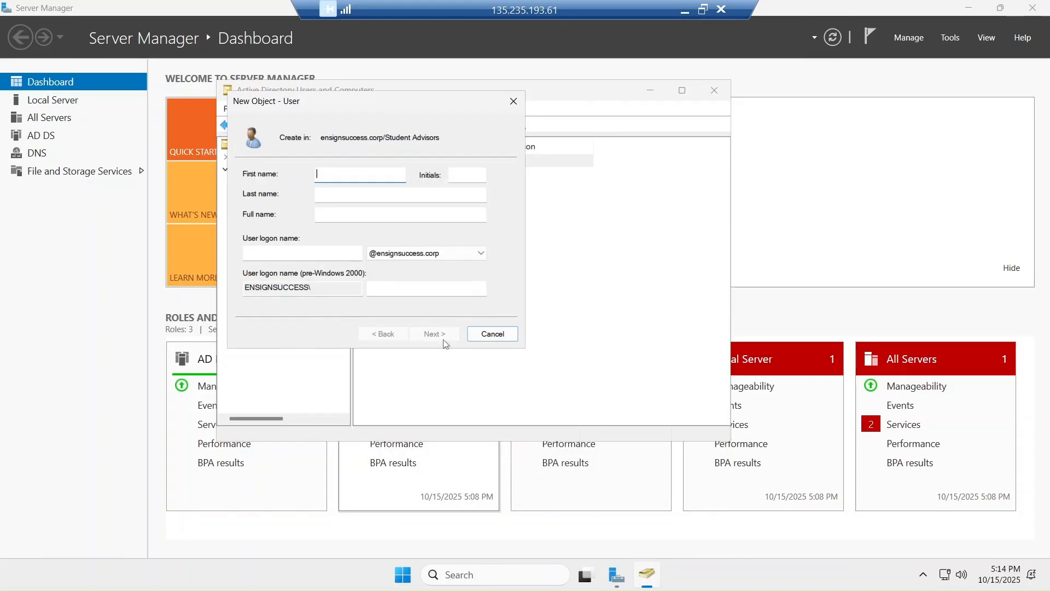
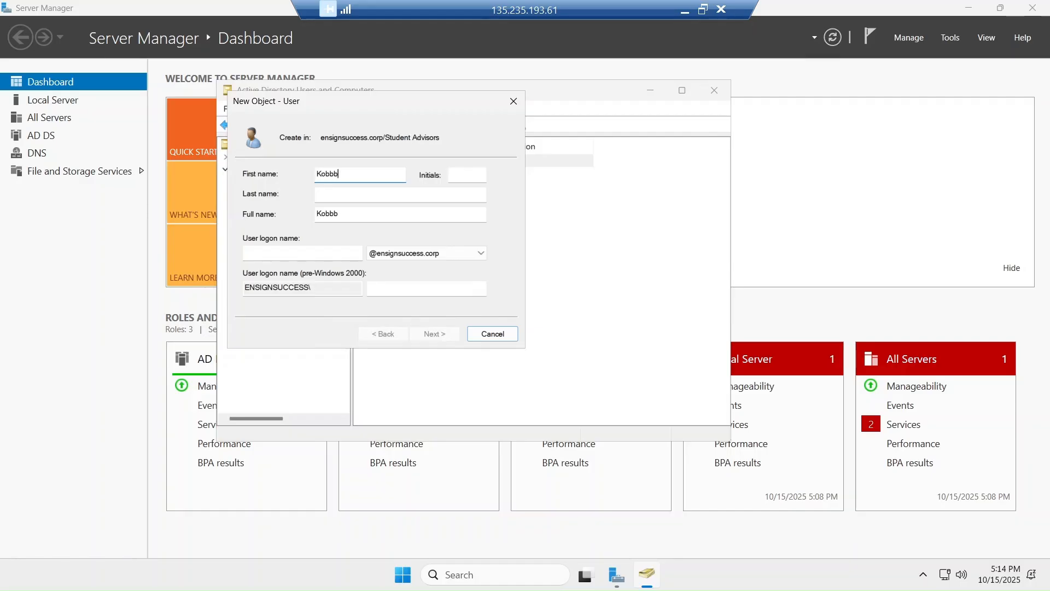
key(Tab)
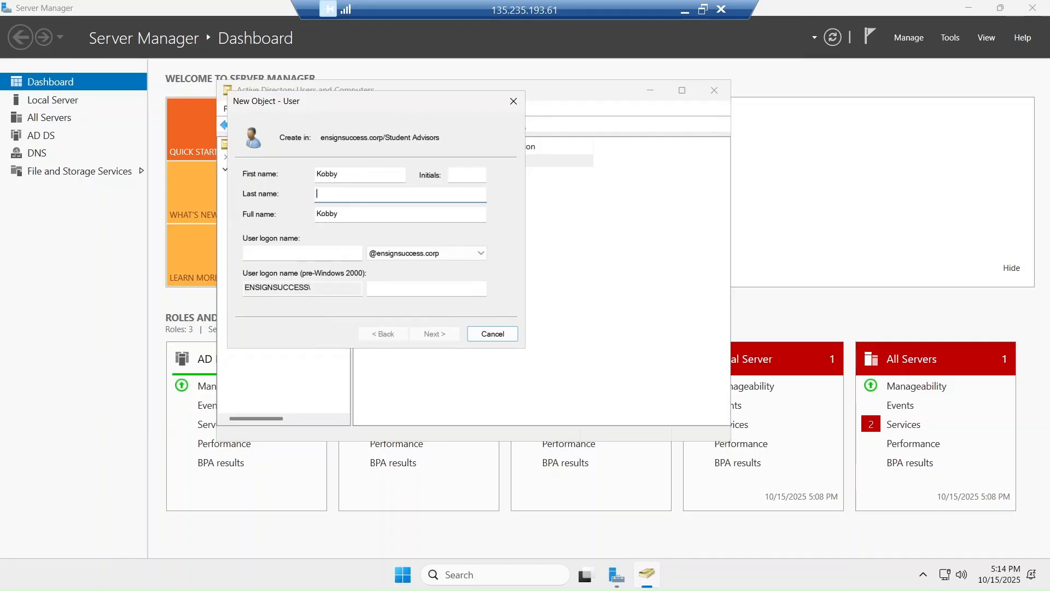
click(302, 253)
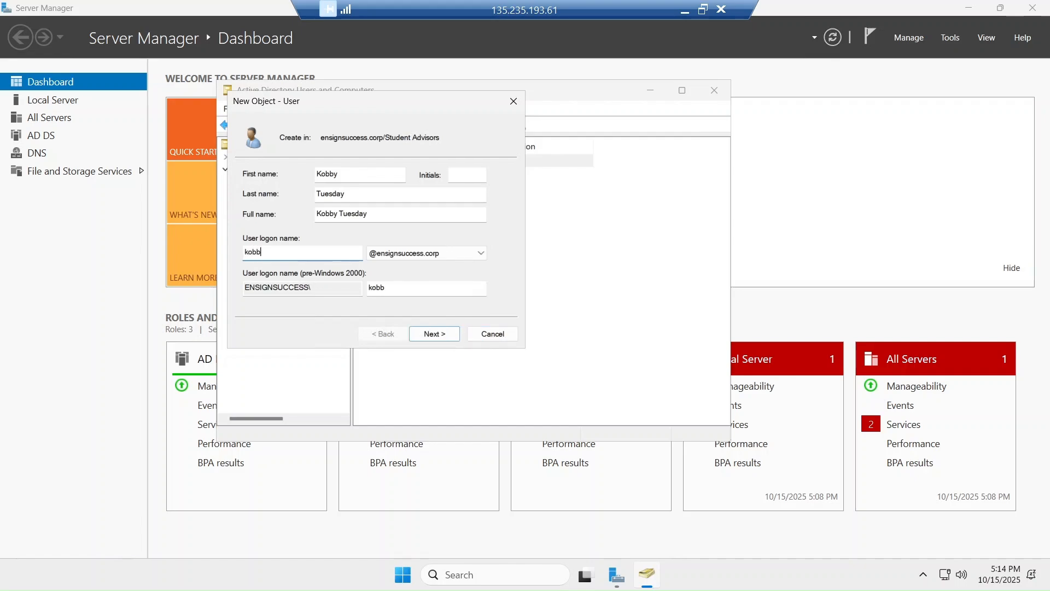
click(433, 338)
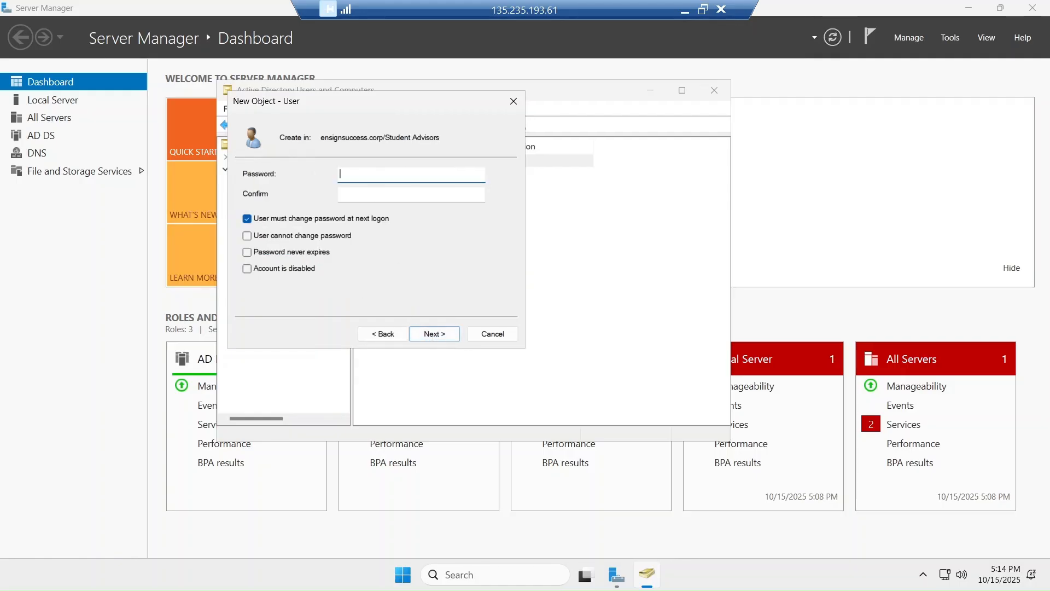
Give this user a confirmed non-expiring password with no logon change, finish, and window the session
text(••••••••••••)
key(Tab)
text(•••)
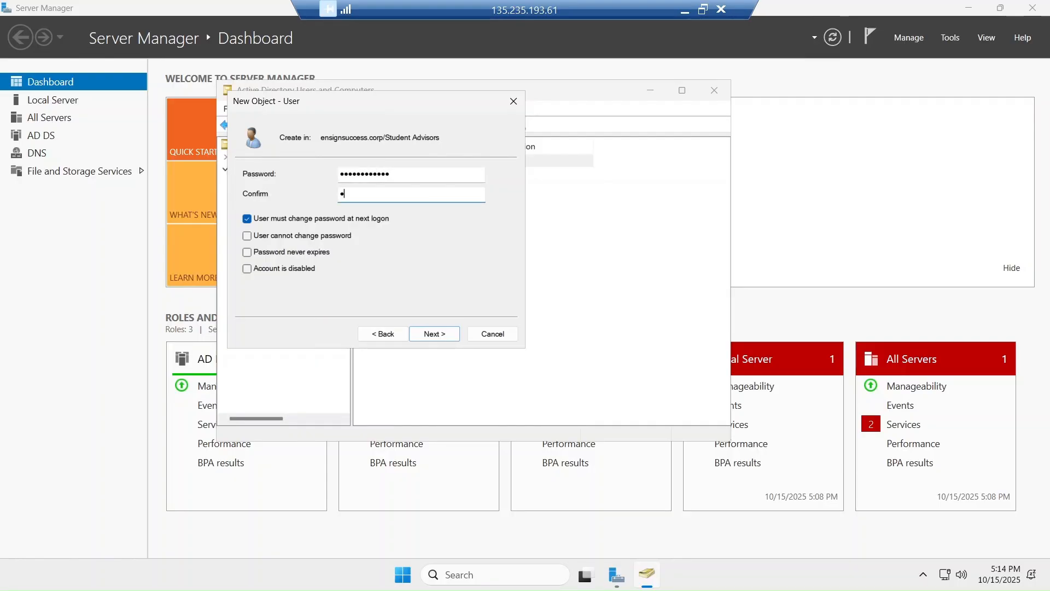
text(•••••••••)
click(247, 219)
click(246, 253)
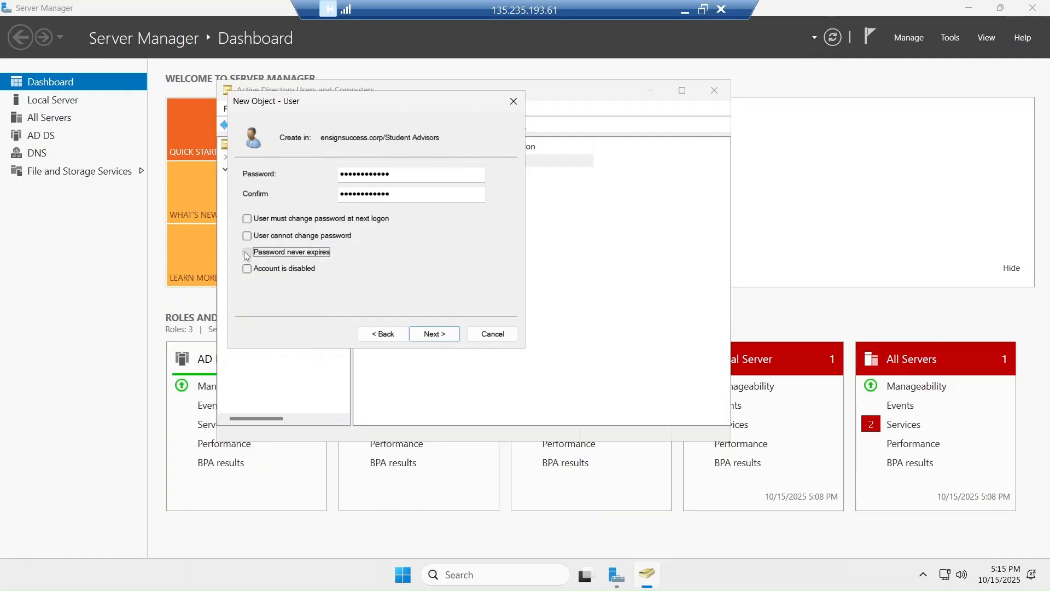
click(438, 339)
click(434, 334)
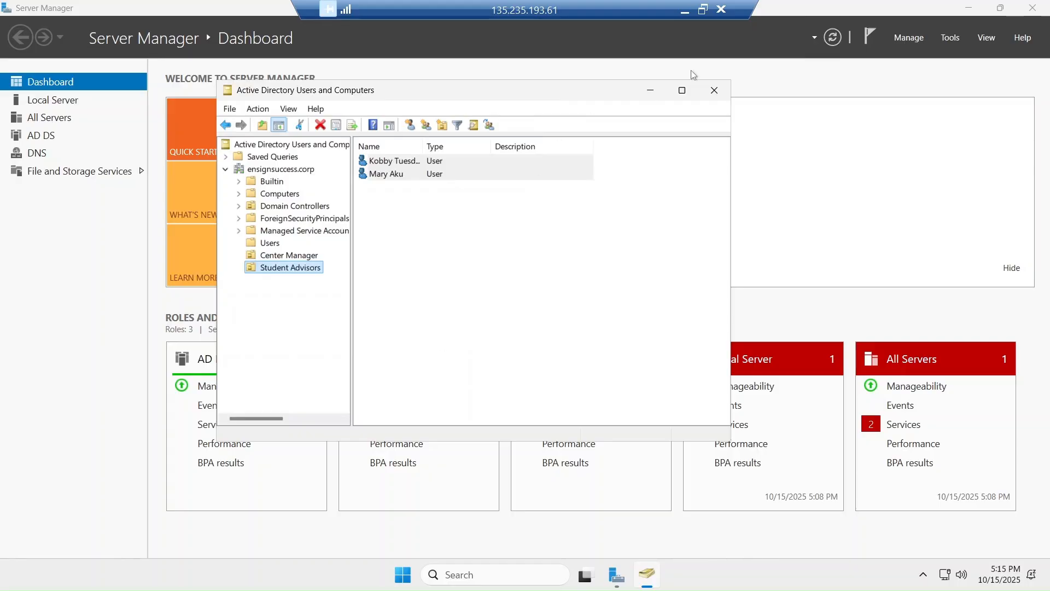
click(703, 10)
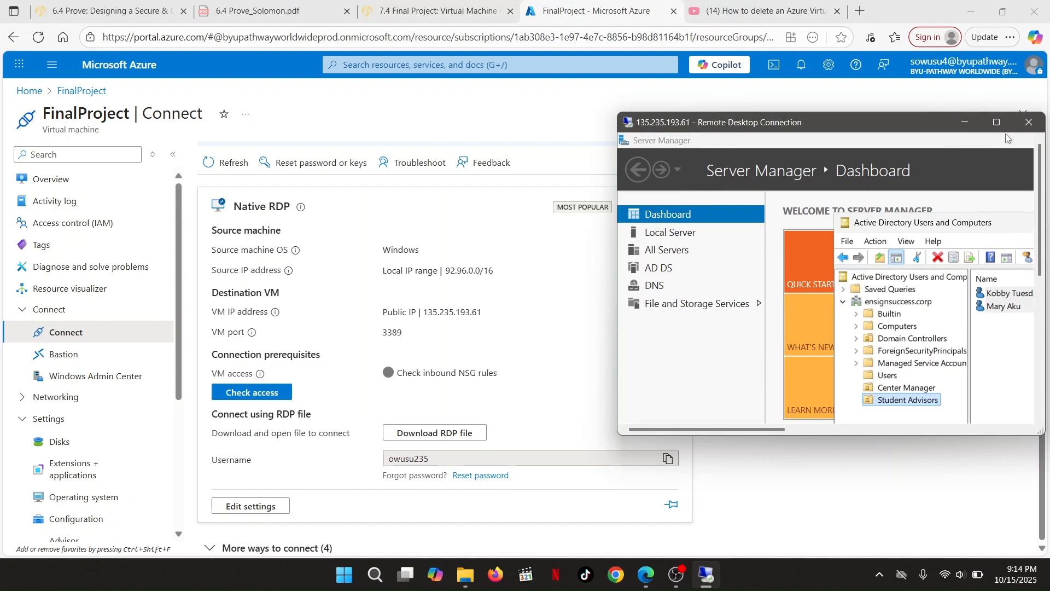
Start a new user in Student Advisors and enter the person's first name, last name and logon name
click(997, 123)
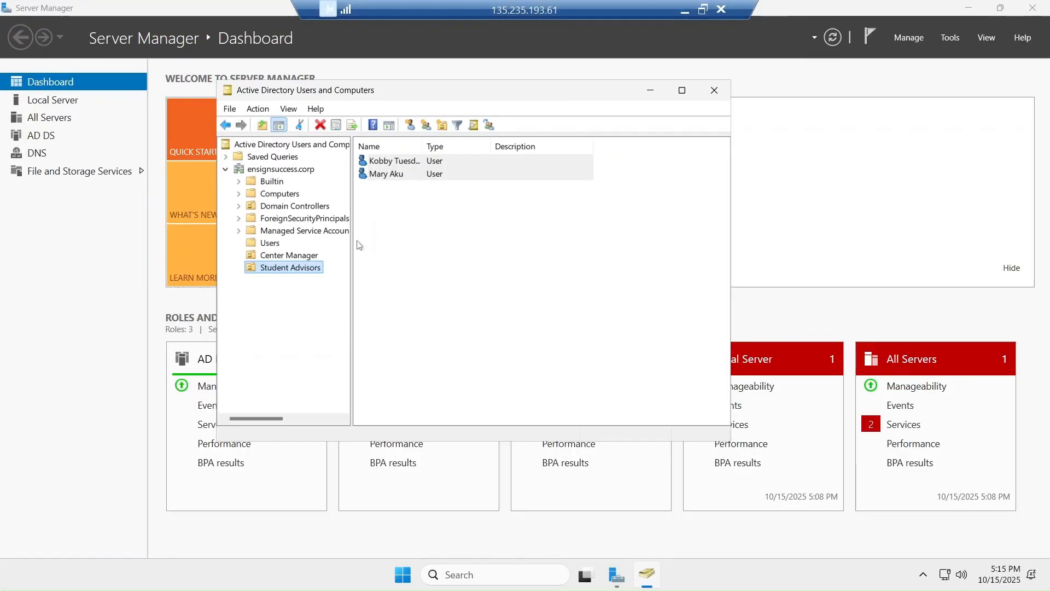
right_click(272, 272)
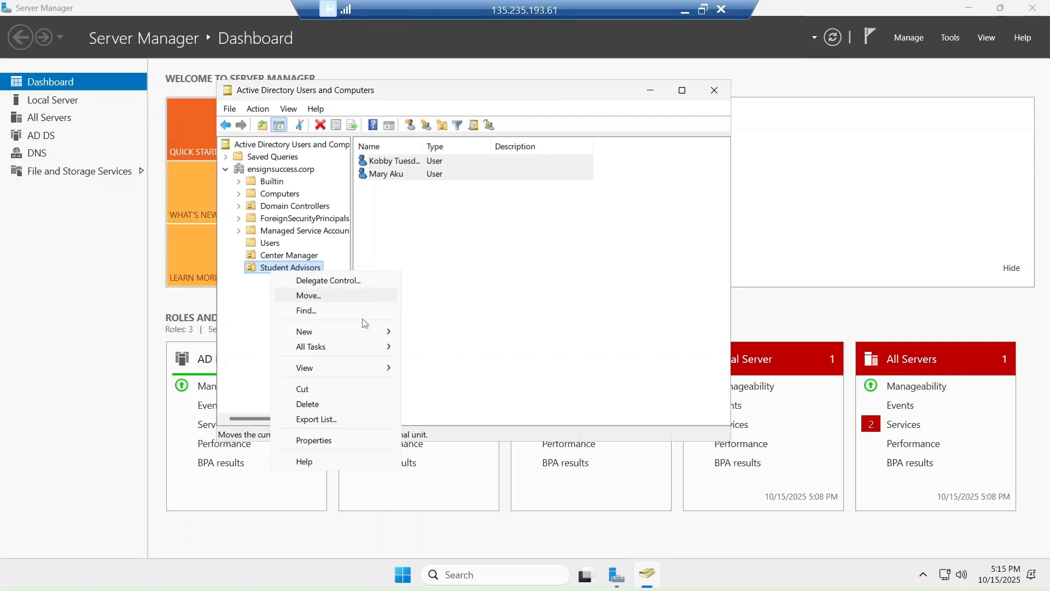
mouse_move(343, 331)
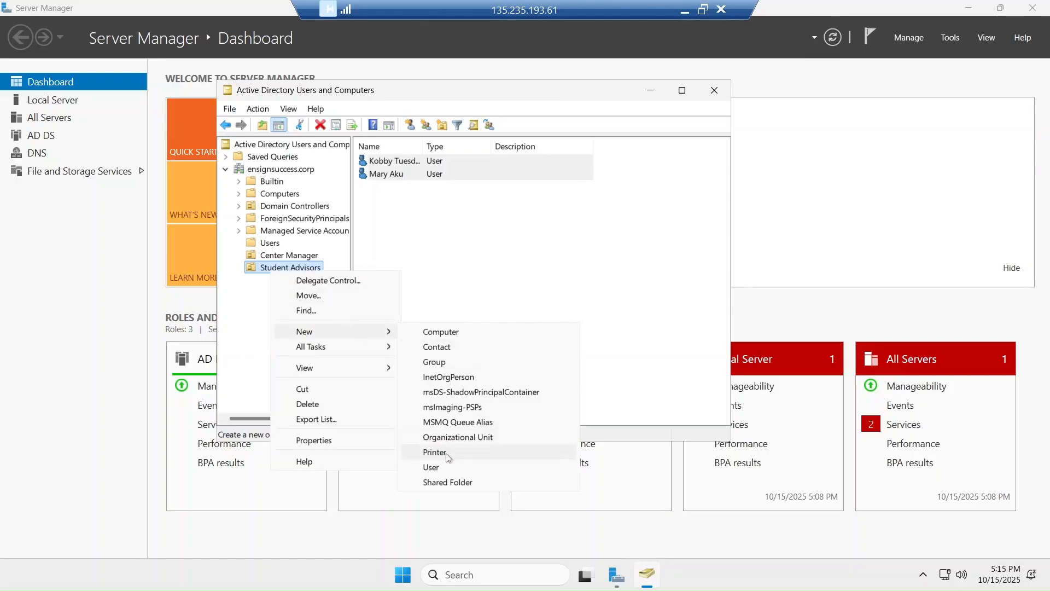
click(432, 468)
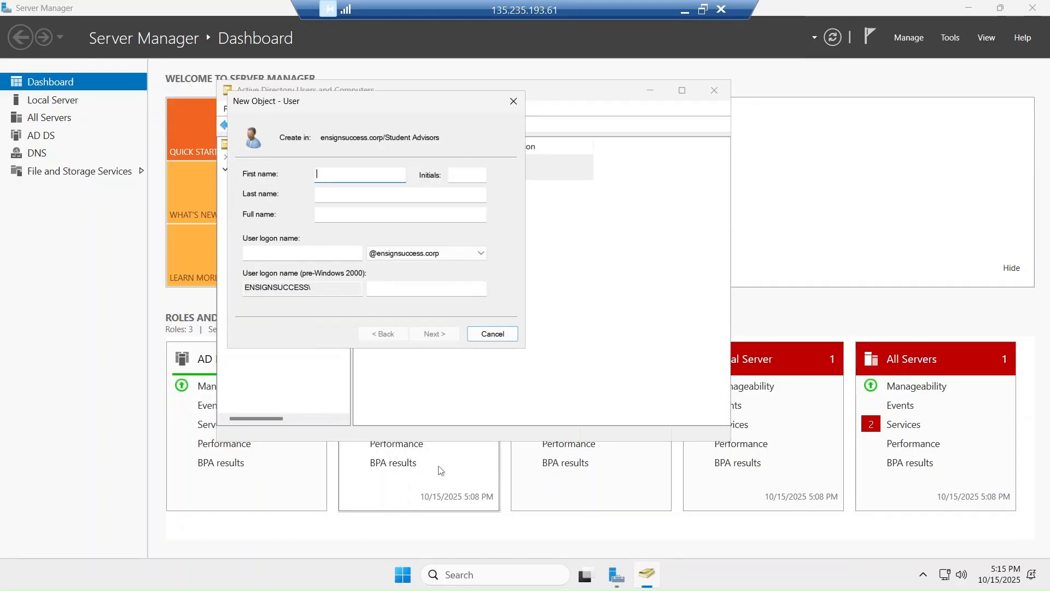
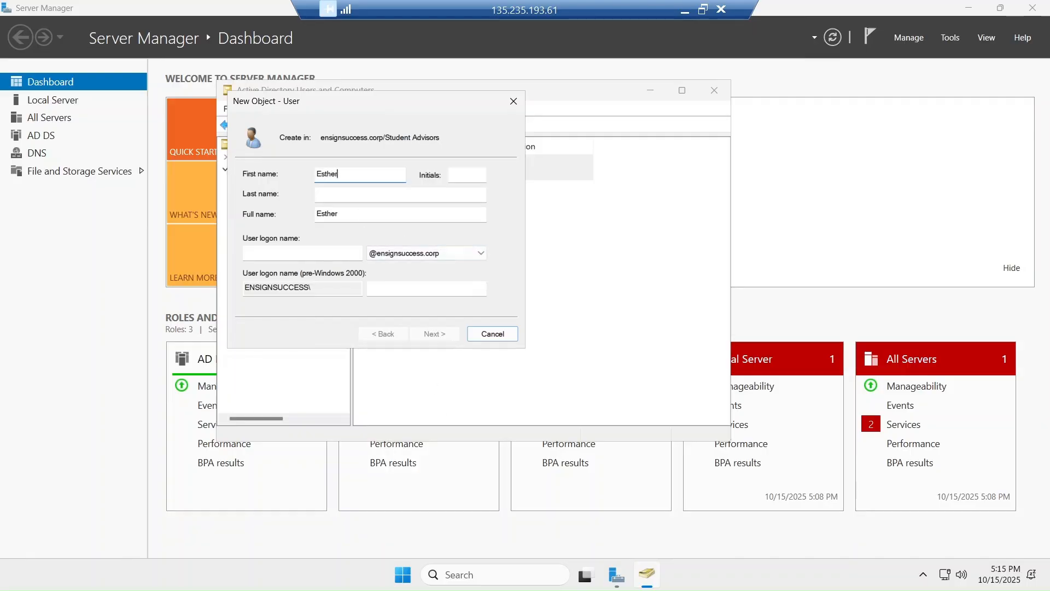
key(Tab)
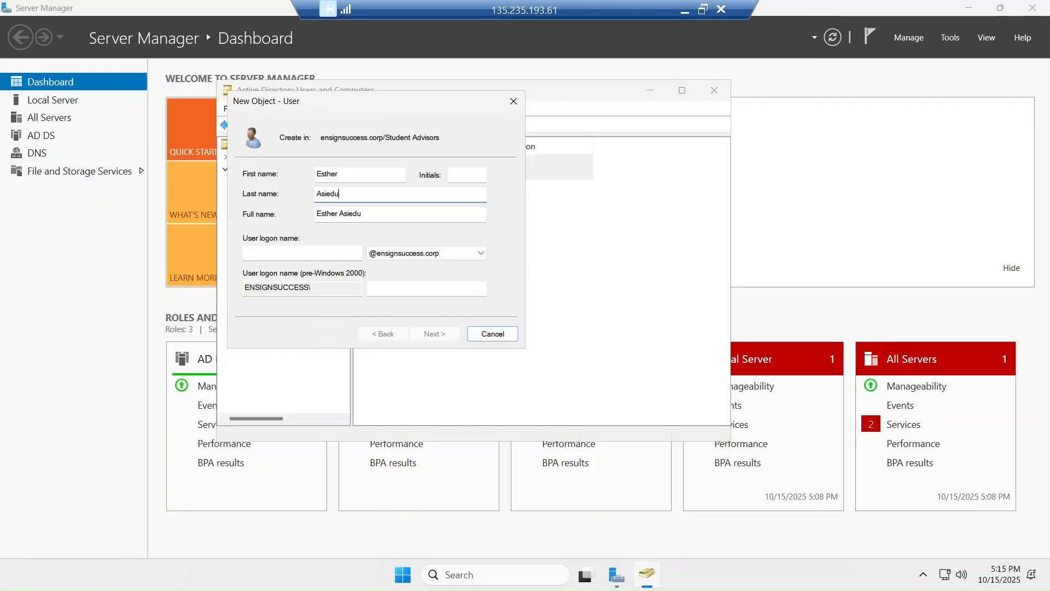
click(302, 253)
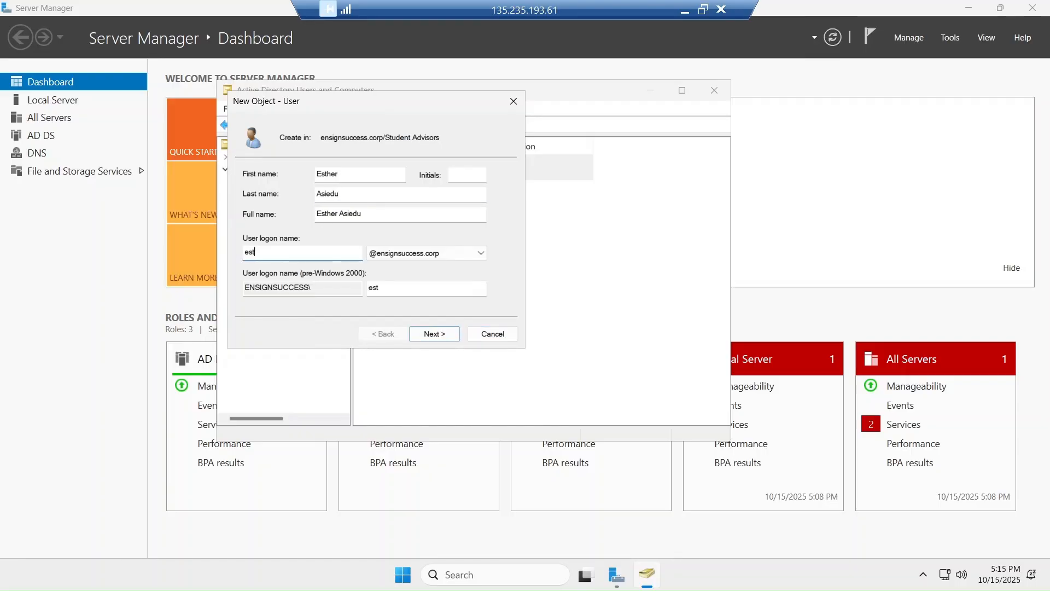
Enter the account password, disable change-at-next-logon, set it to never expire, and finish
click(434, 335)
text(P)
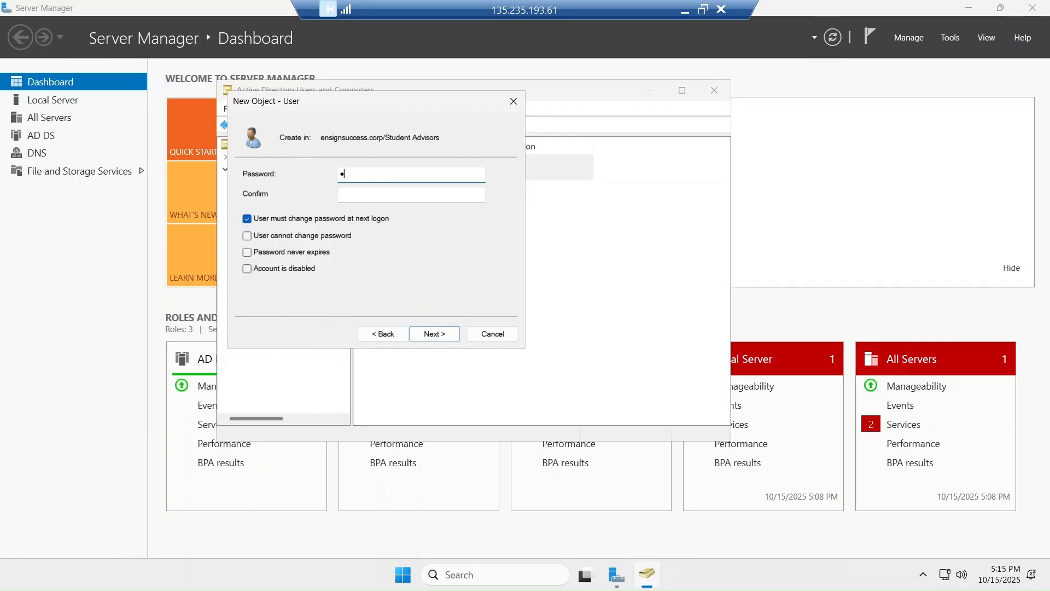
text(••••••••••)
key(Tab)
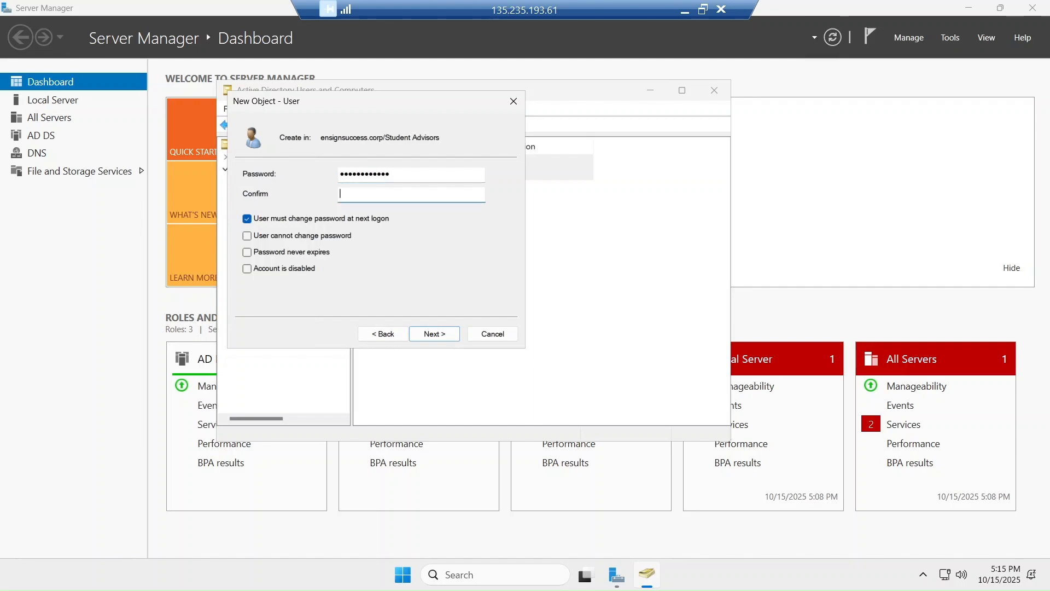
text(••••••••••••)
click(246, 218)
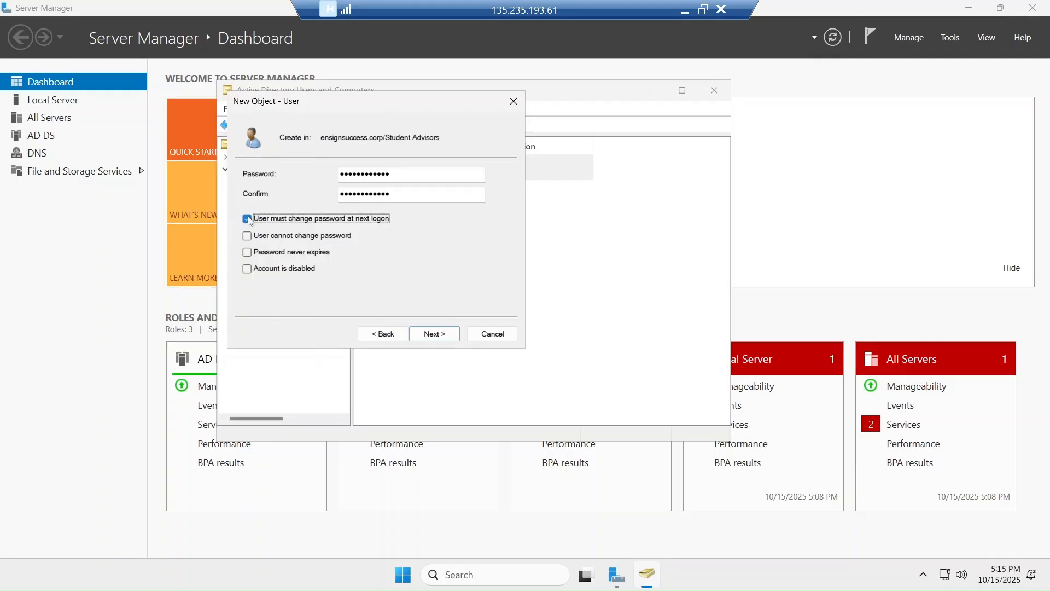
click(247, 252)
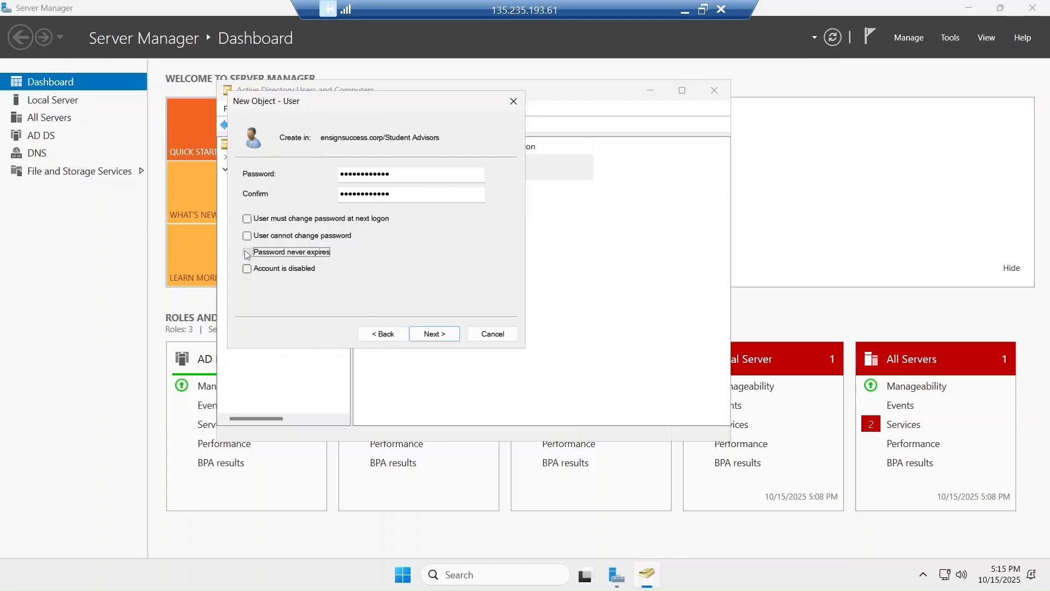
click(434, 335)
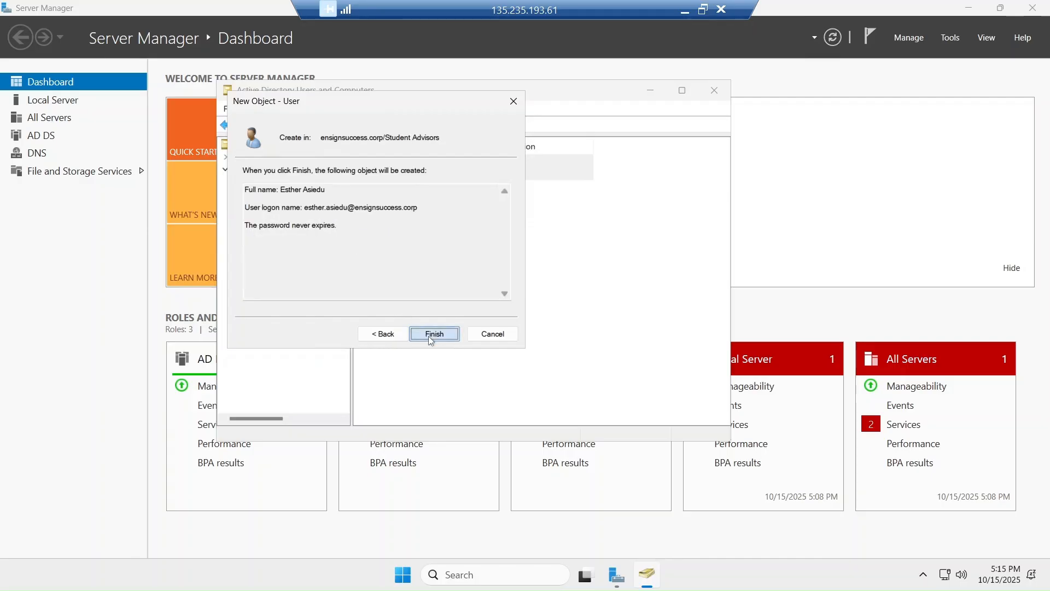
click(430, 337)
Begin a fourth Student Advisors user, filling in the person's first, last and logon names
right_click(283, 268)
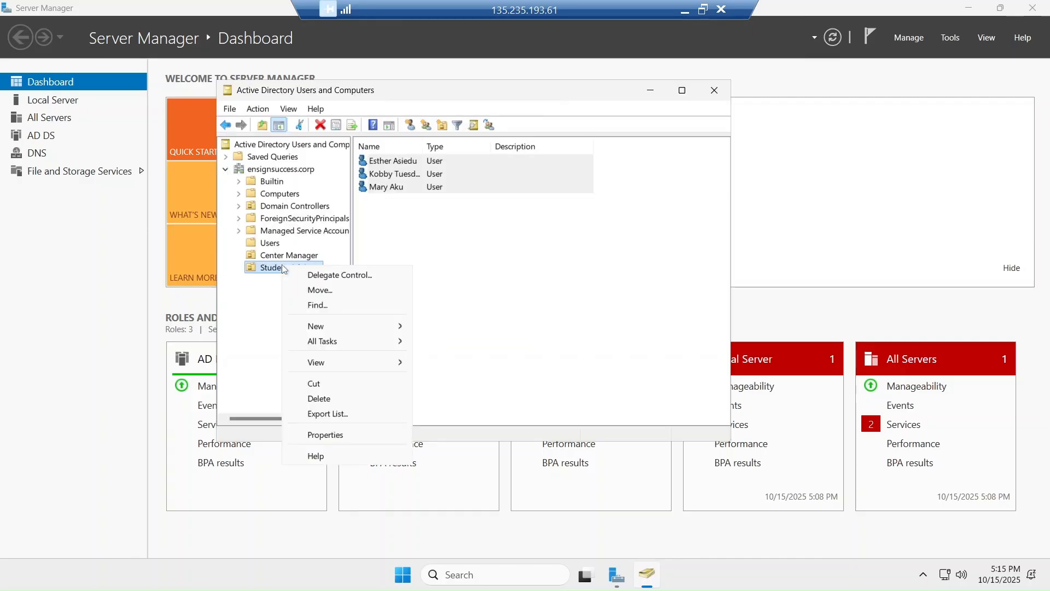
mouse_move(399, 326)
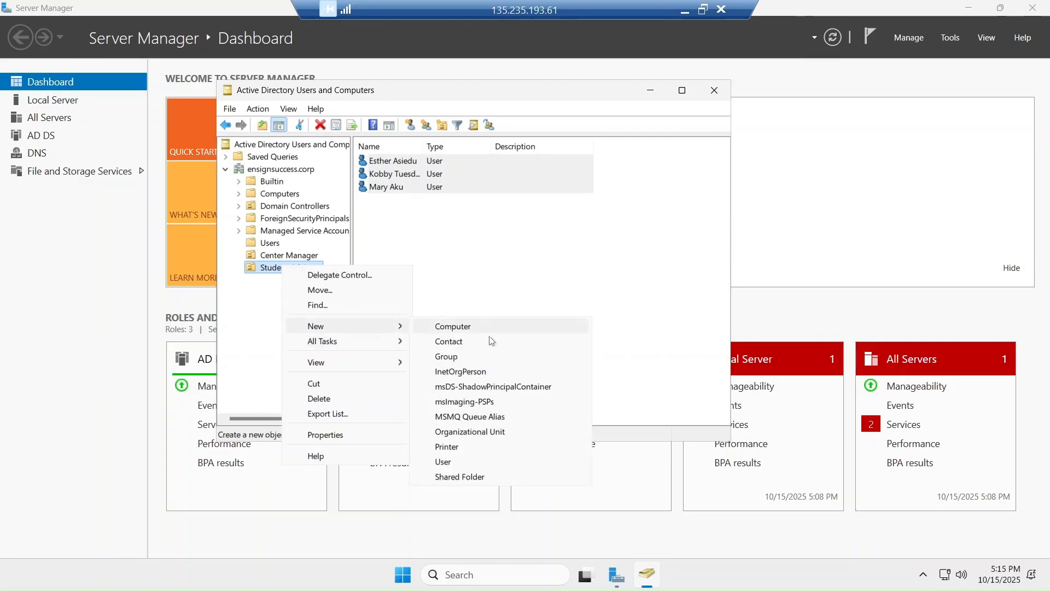
click(446, 463)
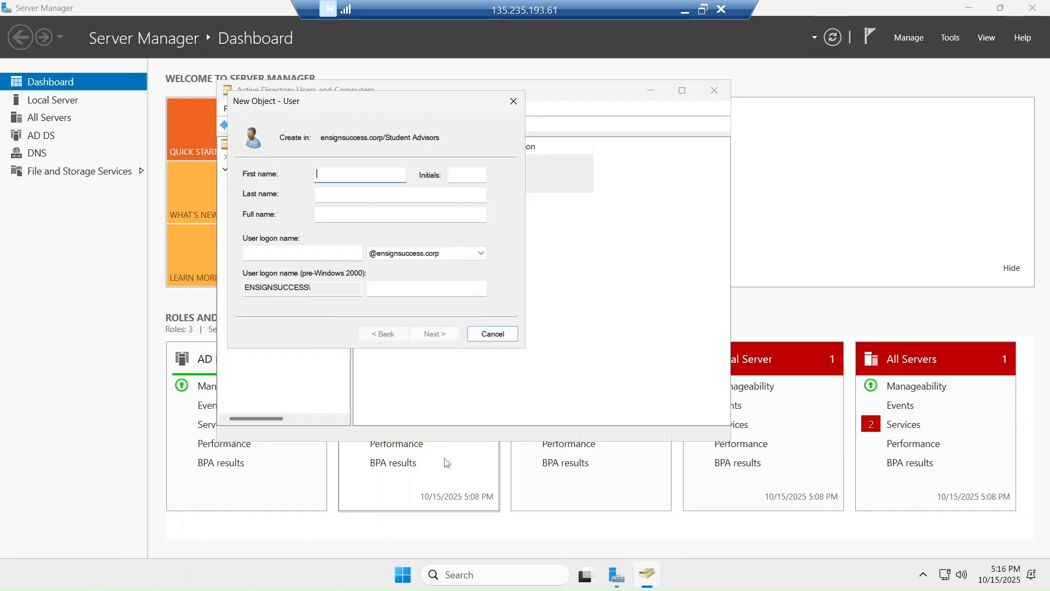
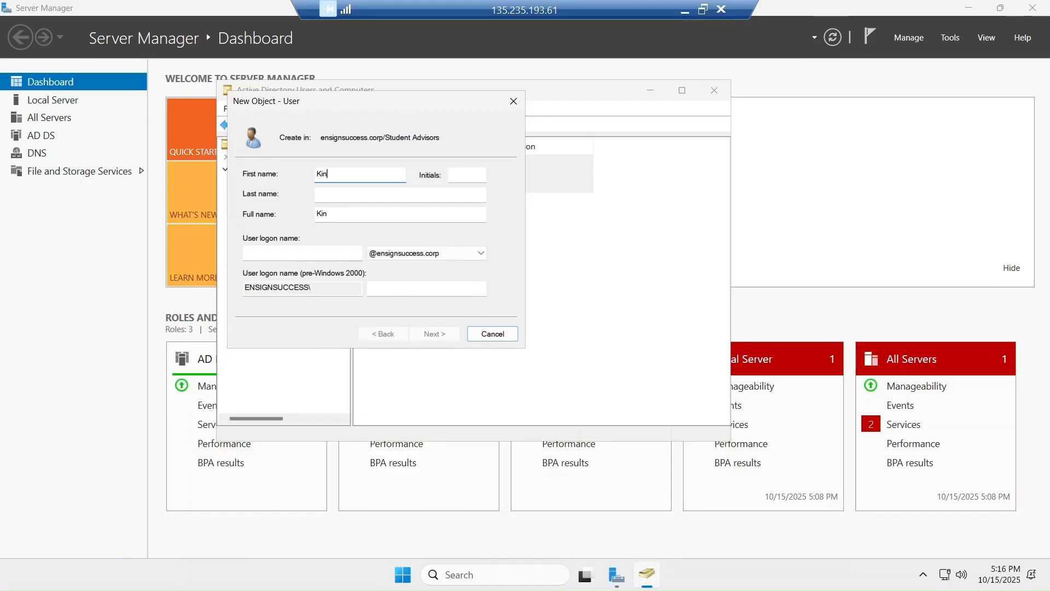
key(Tab)
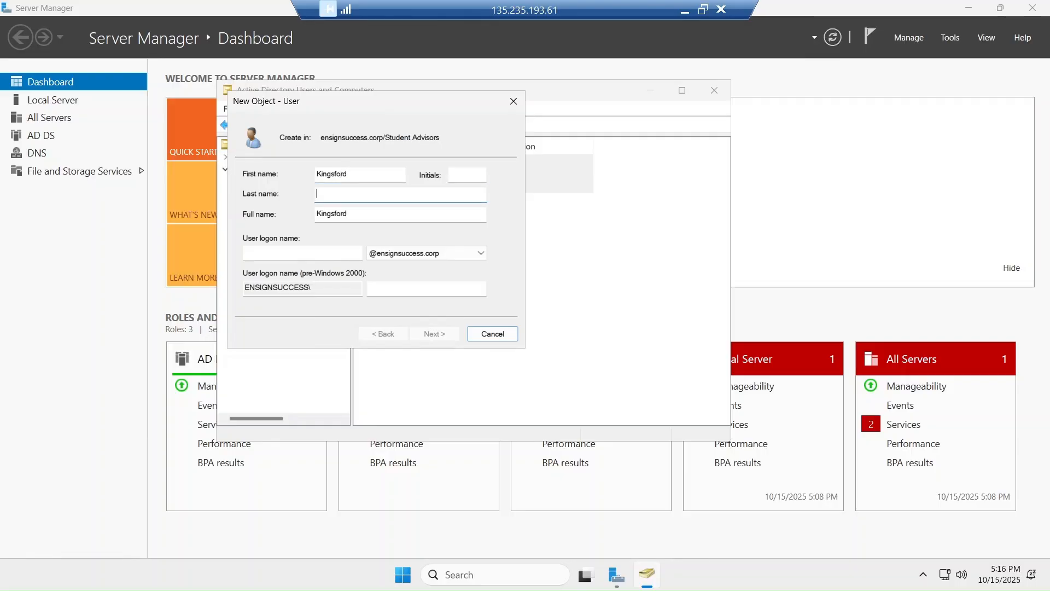
click(303, 253)
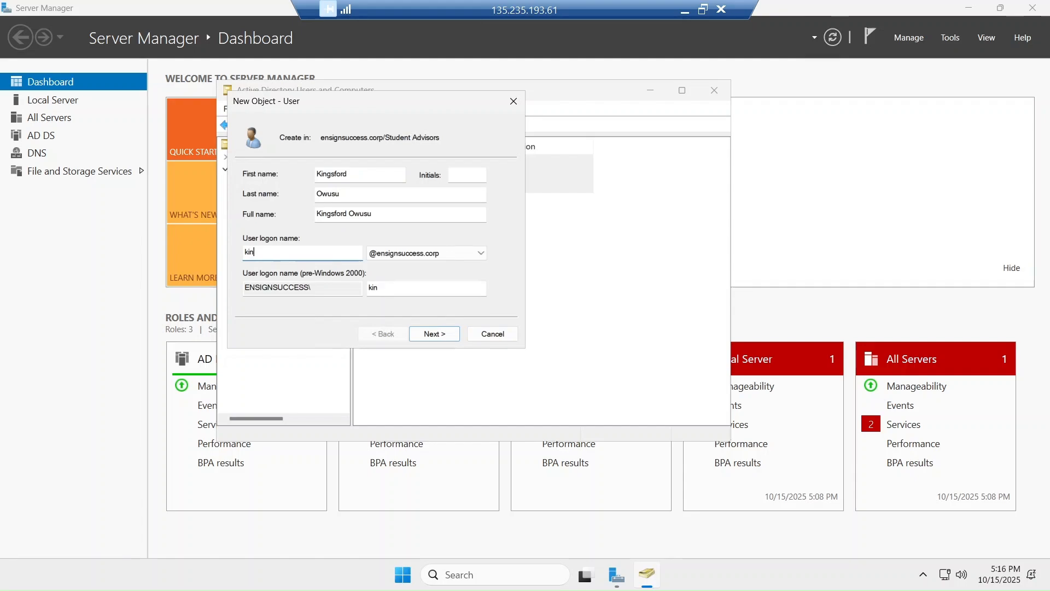
Give the account a password with no forced change and never-expiring, then finish creating it
click(446, 339)
click(432, 335)
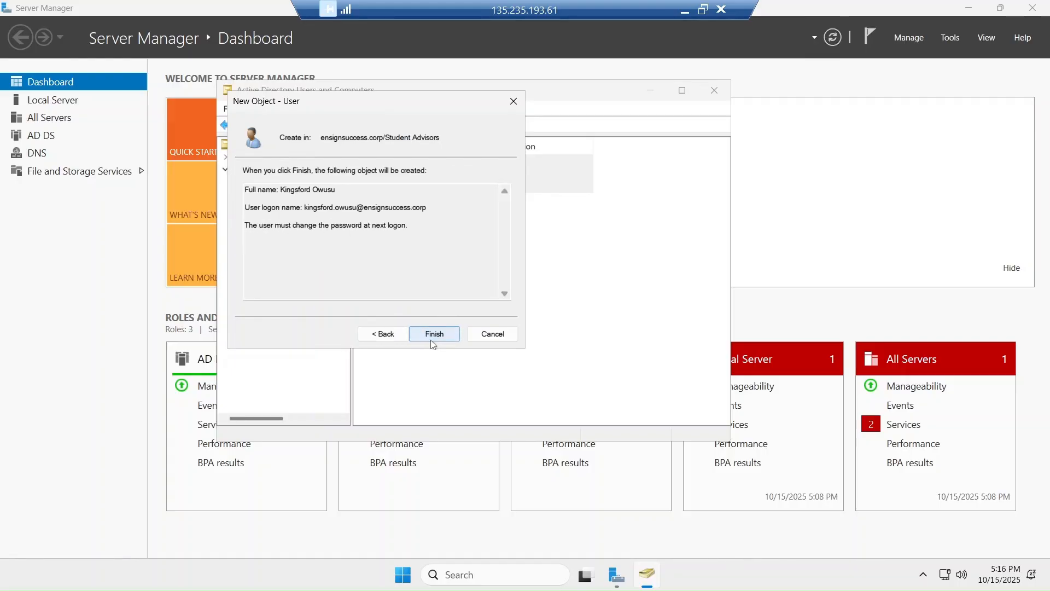
click(383, 334)
click(248, 219)
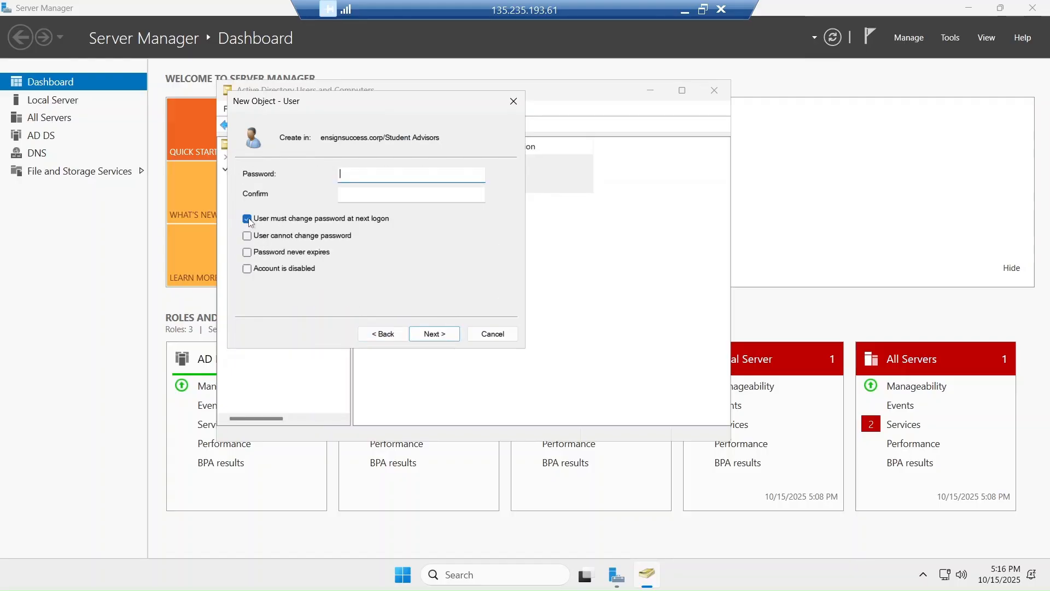
click(247, 252)
click(379, 181)
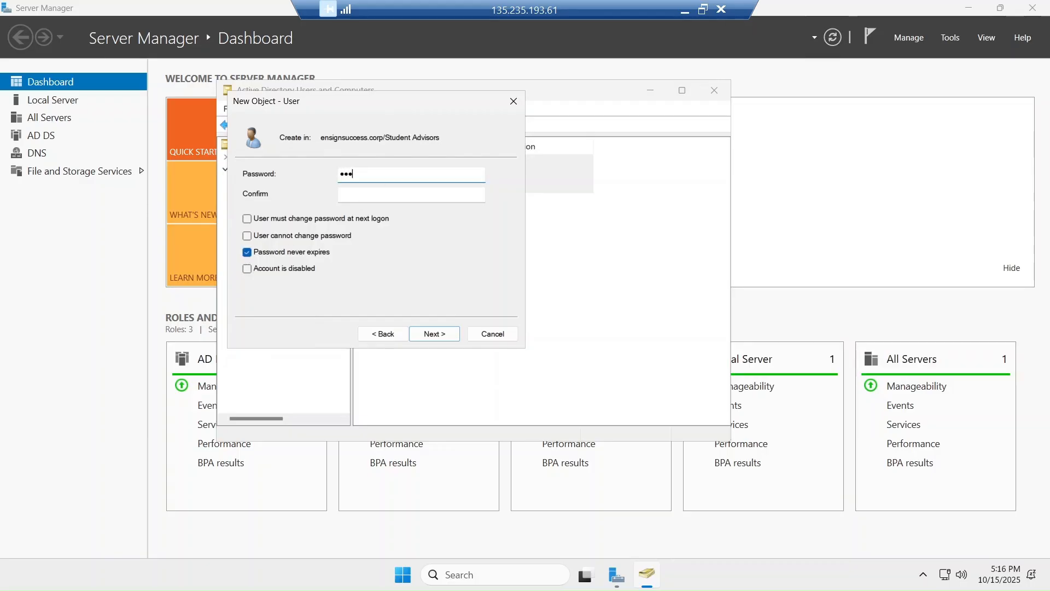
text(••••••••••)
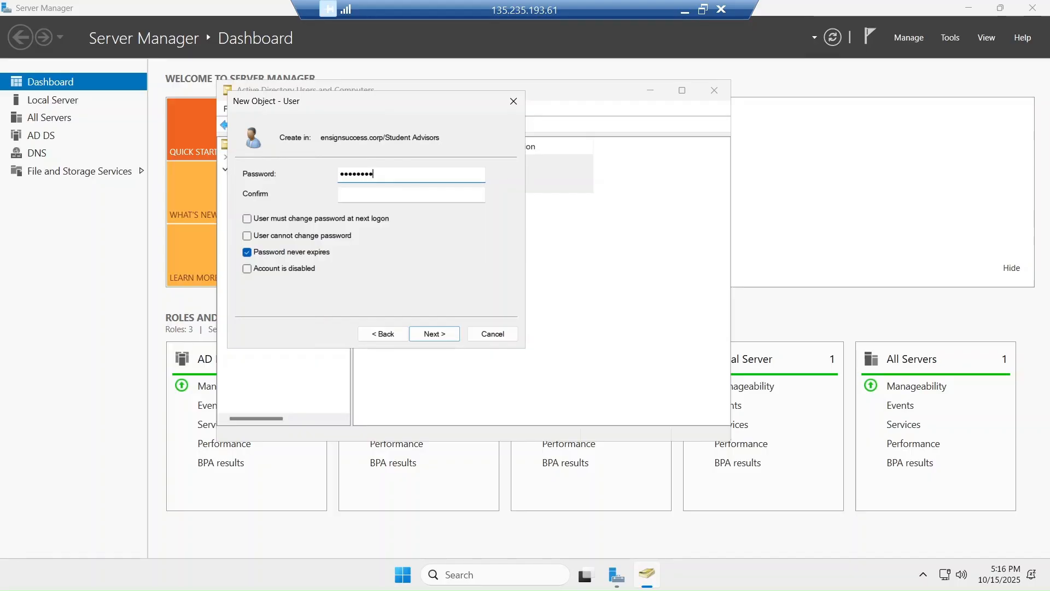
text(••)
key(Tab)
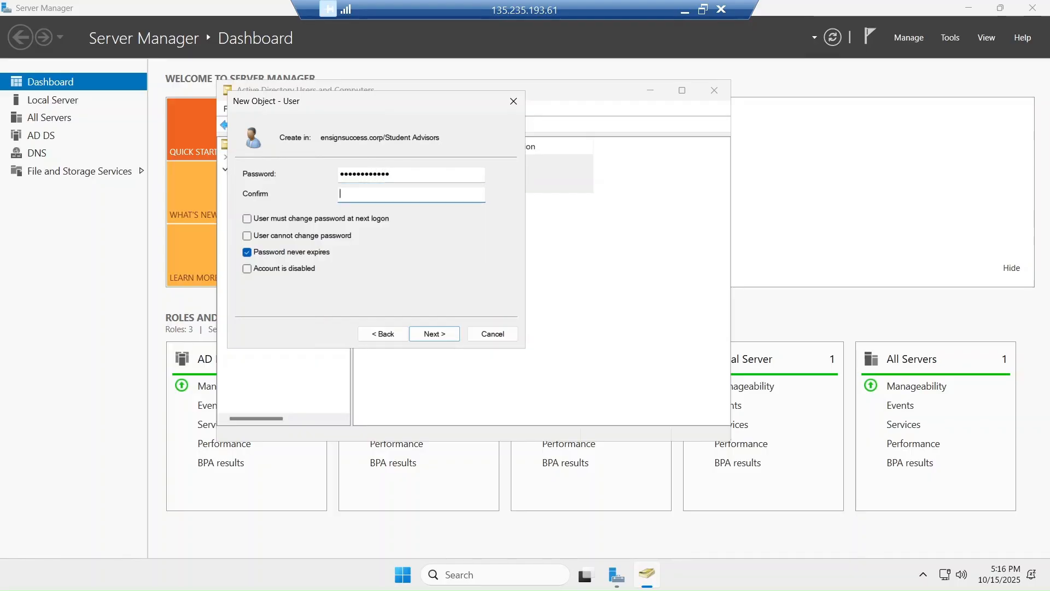
text(••••••••••••)
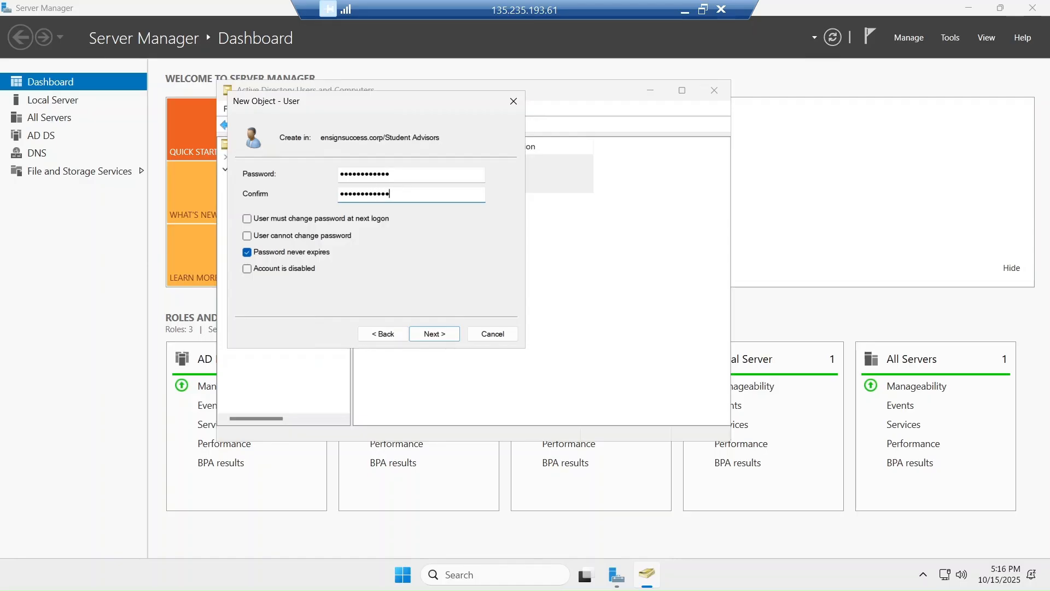
click(437, 335)
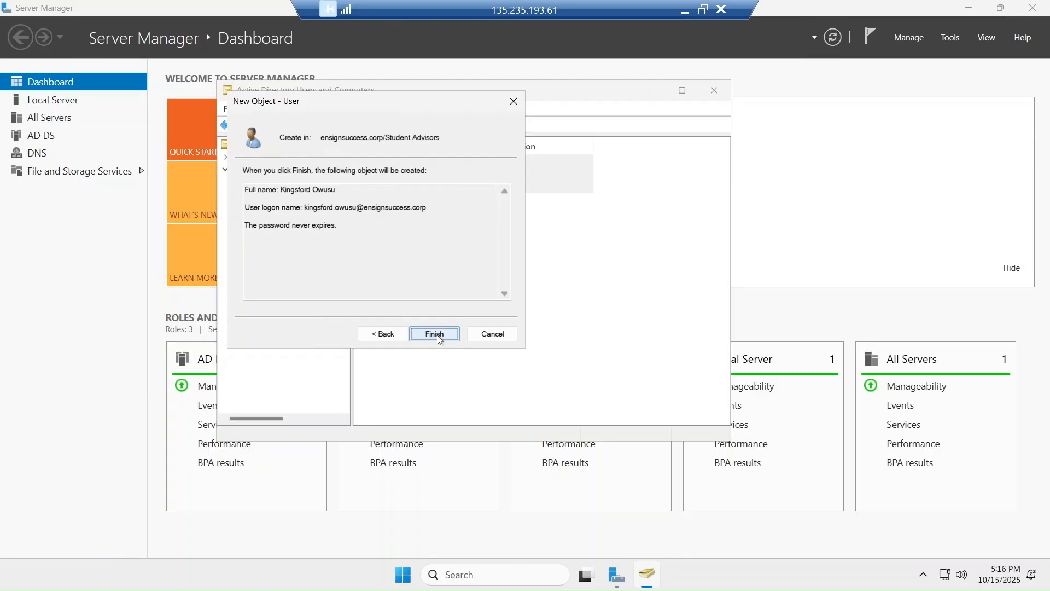
click(435, 334)
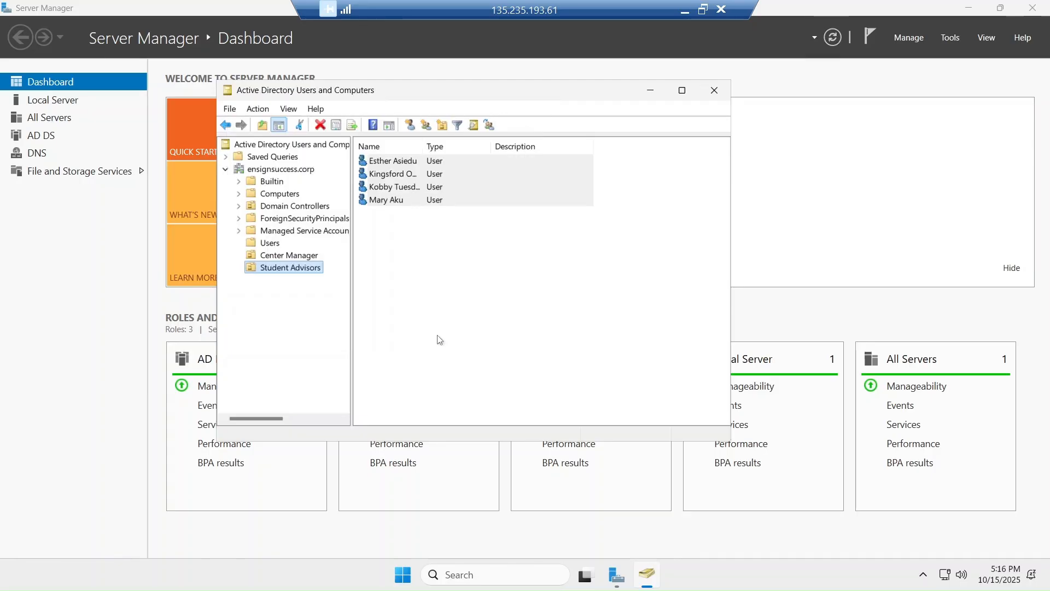
Start a fifth Student Advisors user, enter the person's names and logon name, and advance through the wizard
right_click(288, 268)
mouse_move(361, 324)
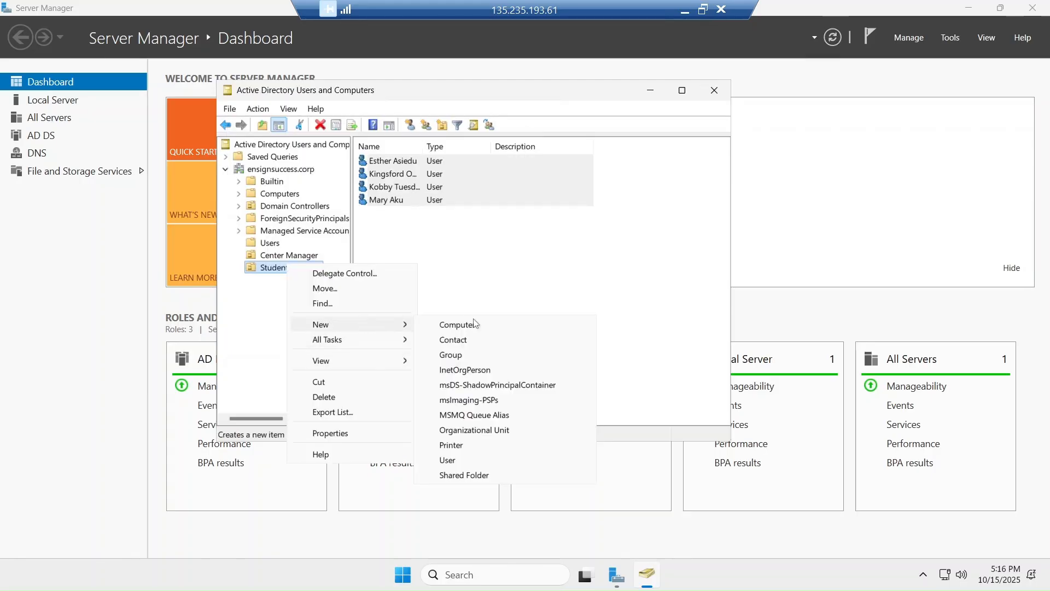
click(449, 460)
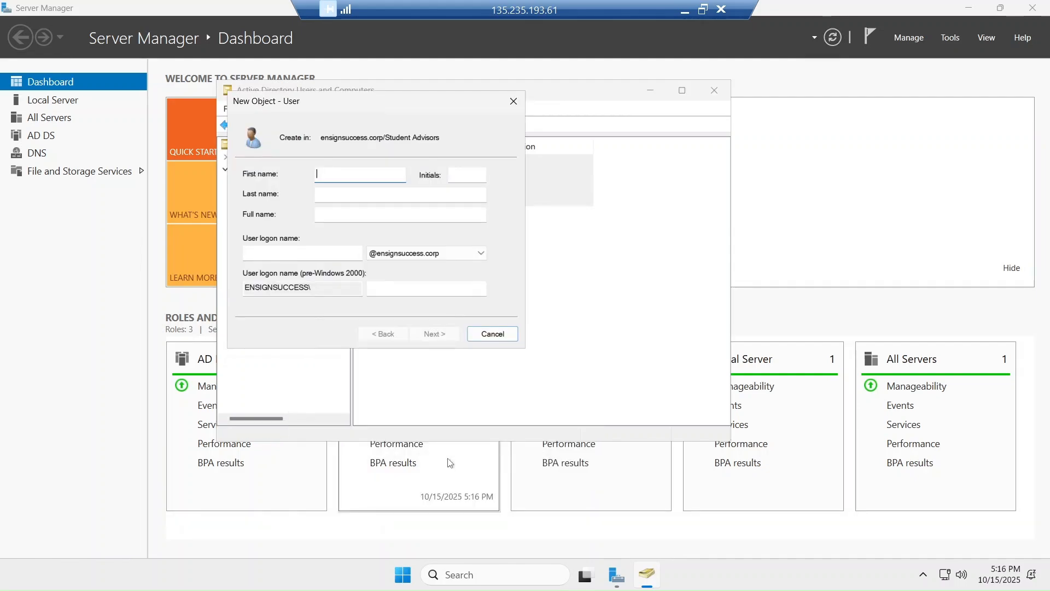
text(Bte)
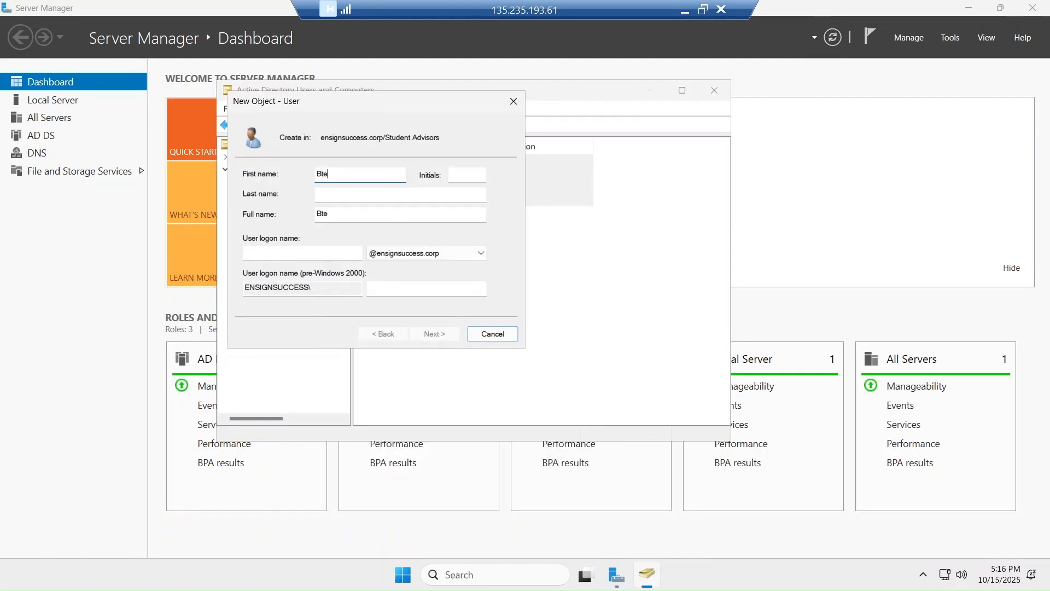
text(n)
key(BackSpace)
key(BackSpace)
text(rebd)
key(BackSpace)
key(BackSpace)
key(BackSpace)
key(Tab)
key(Tab)
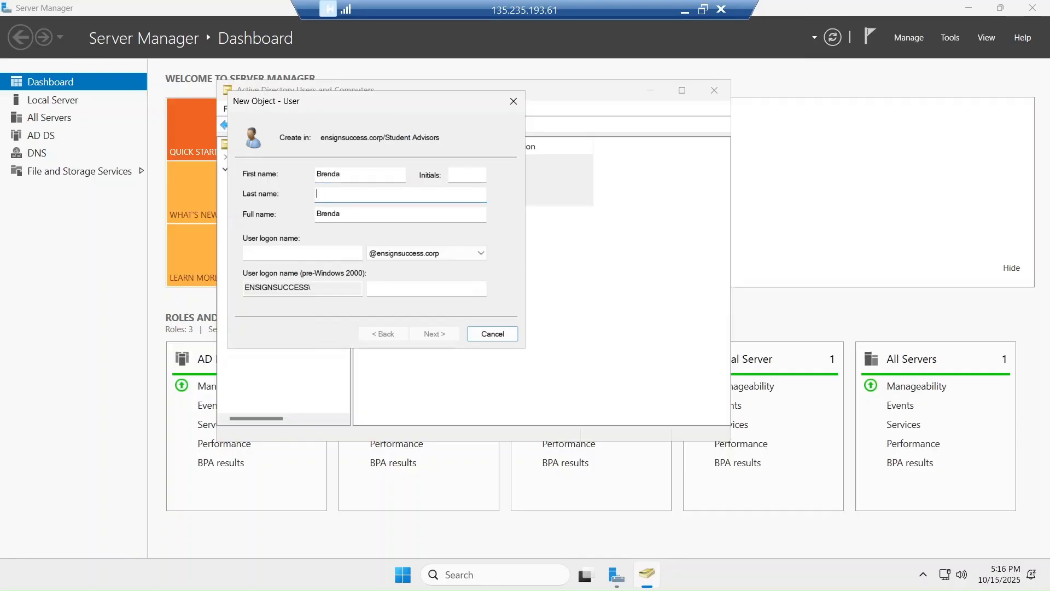
text(Rubaya)
key(Tab)
key(Tab)
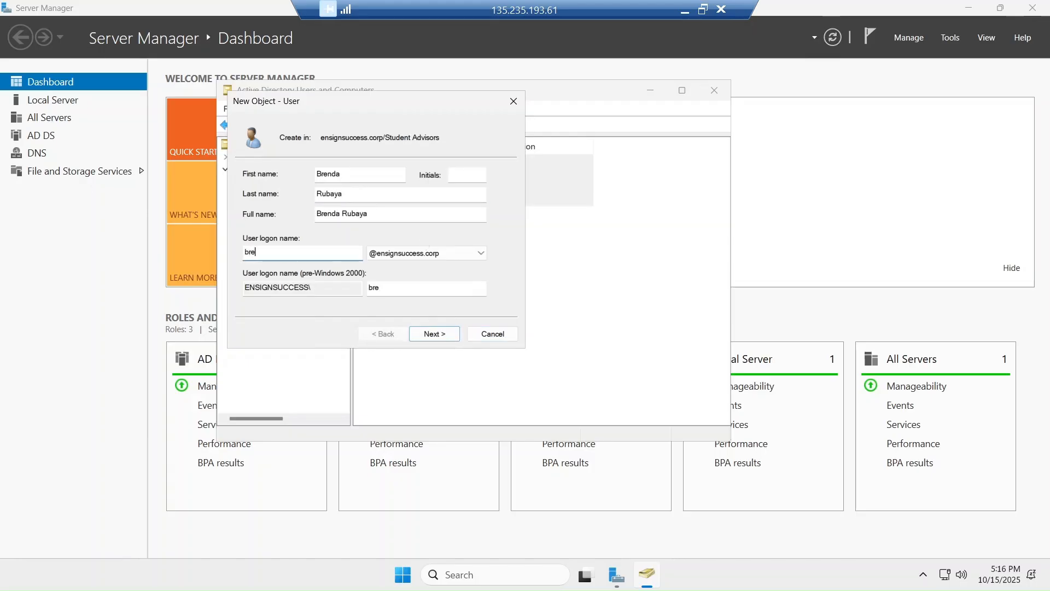
click(435, 334)
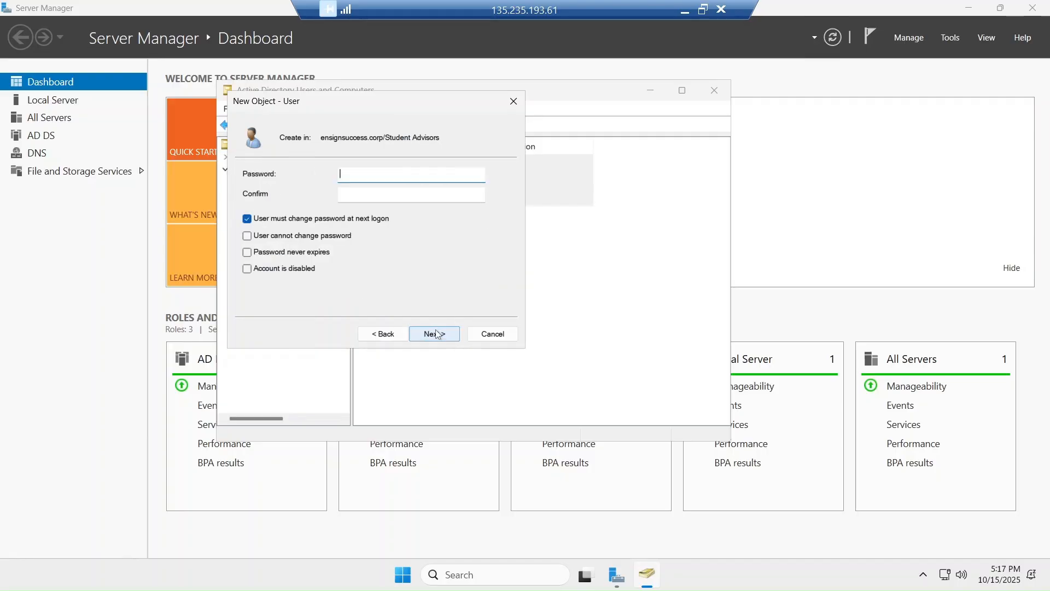
click(435, 334)
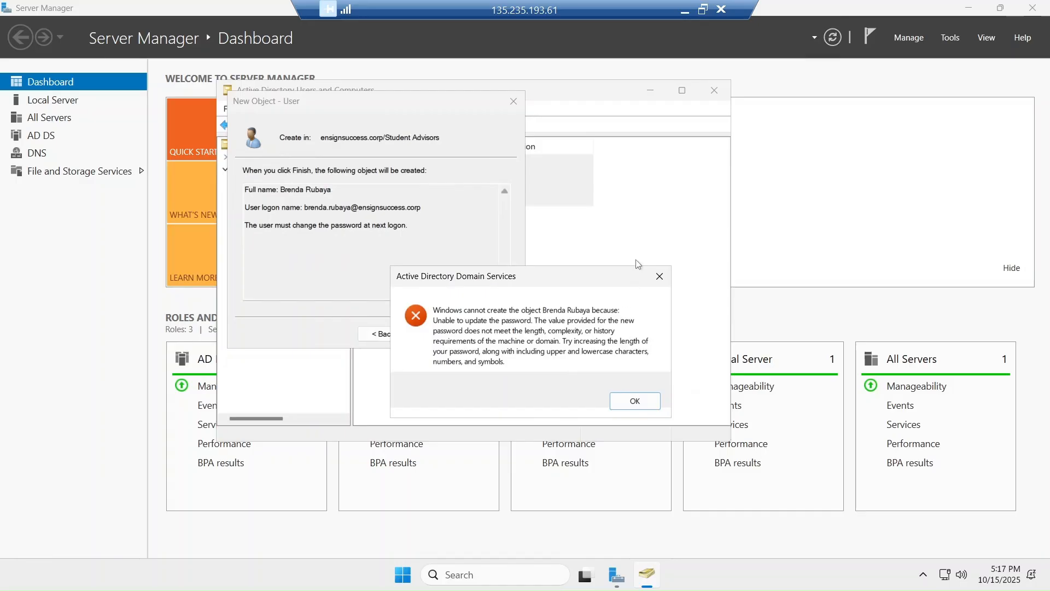
After the complexity error, enter a stronger confirmed password, no forced change, never expires, and finish
click(657, 277)
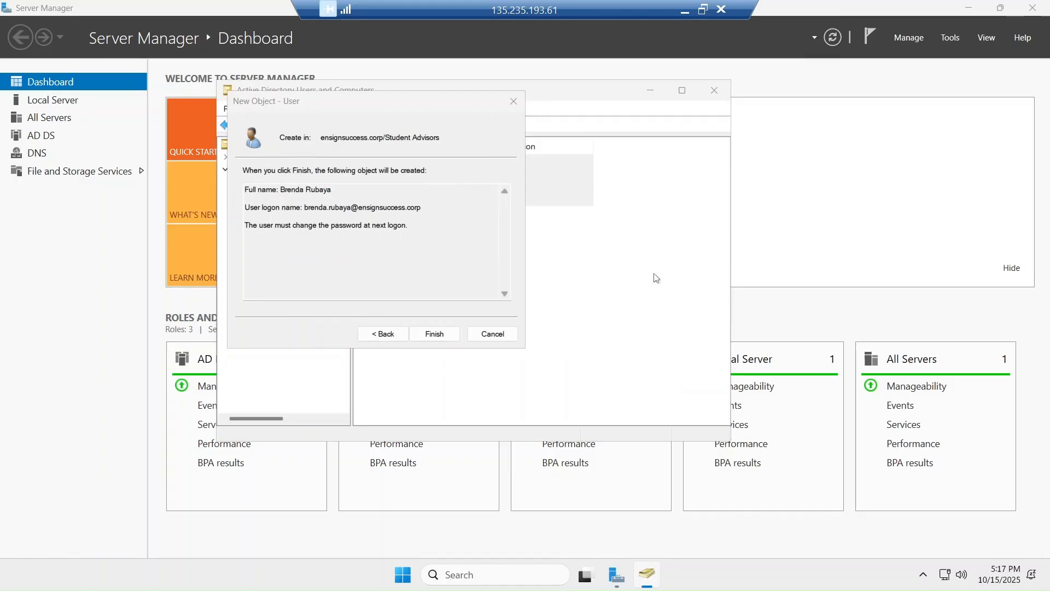
click(383, 335)
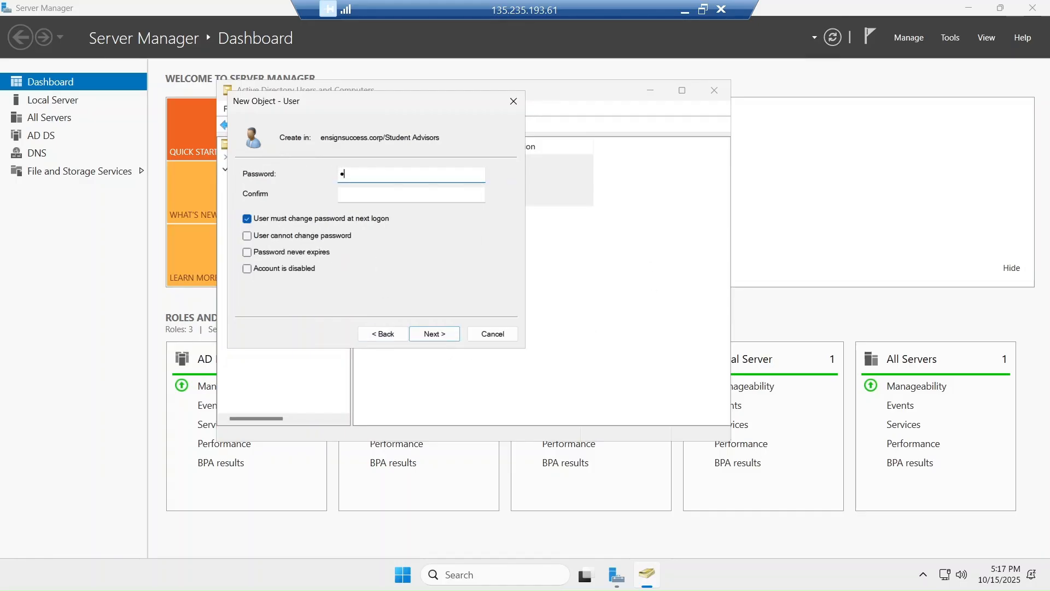
text(•••••••••)
key(Tab)
text(••)
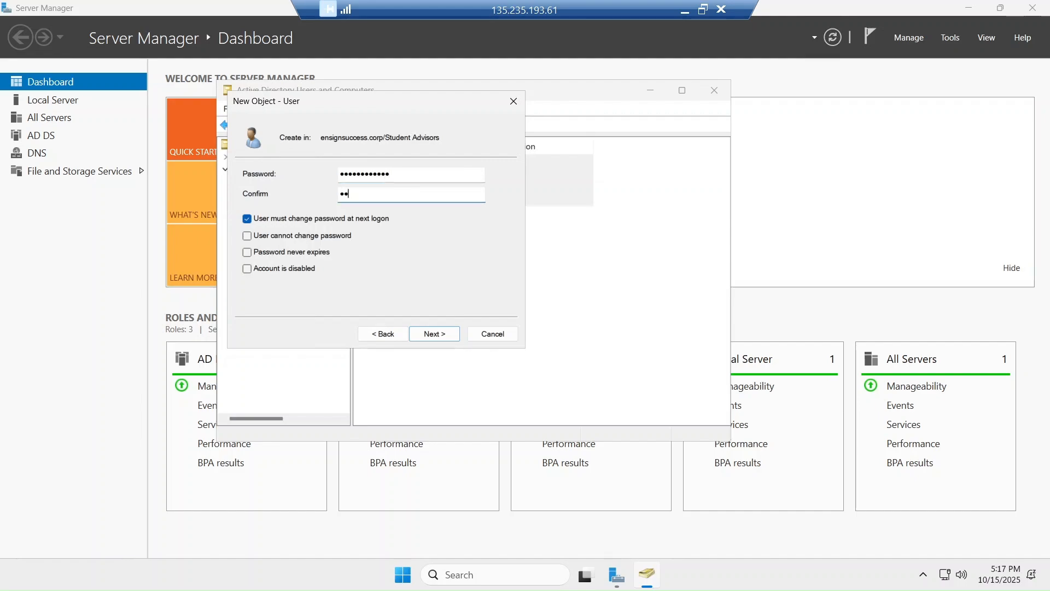
text(••••••••••)
click(249, 220)
click(248, 253)
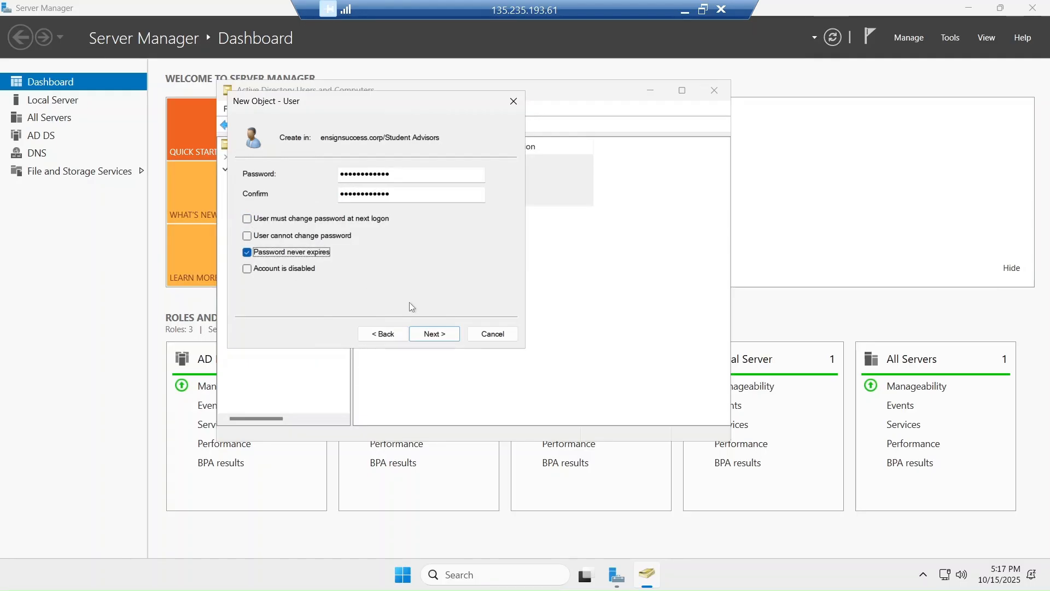
click(429, 333)
click(434, 333)
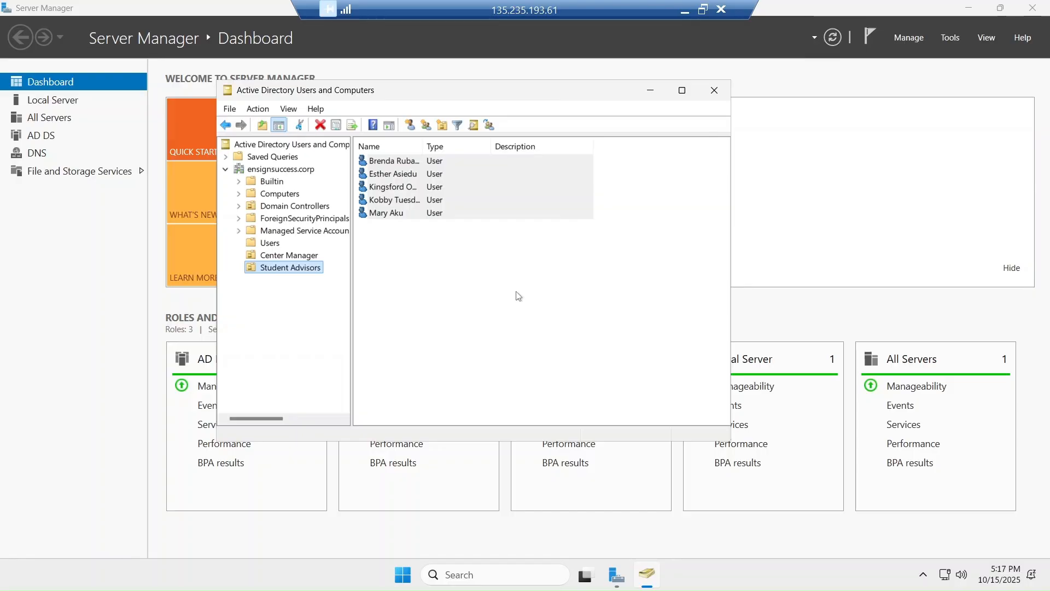
click(700, 14)
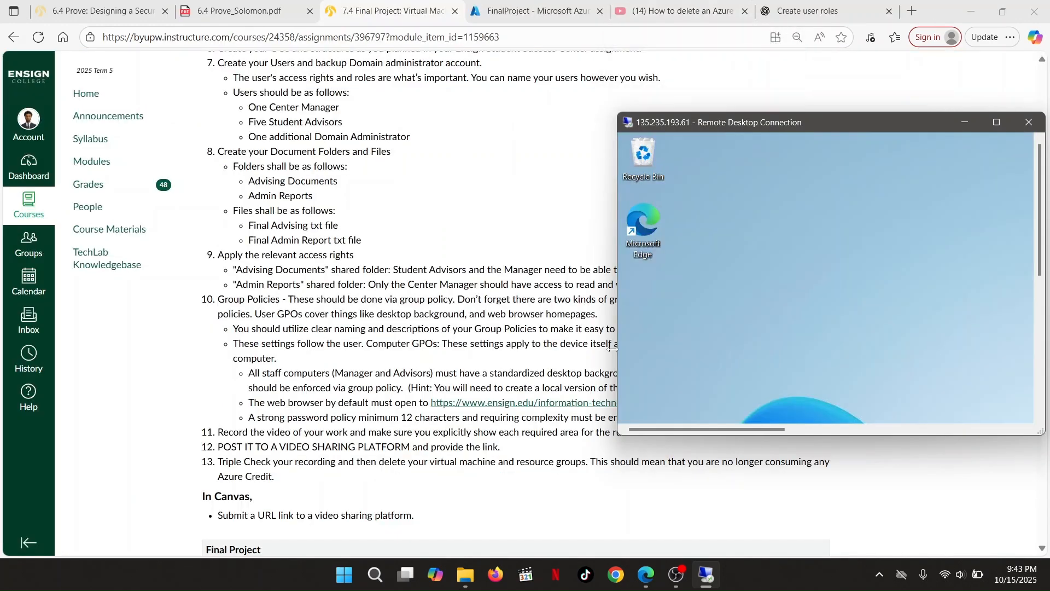
click(706, 574)
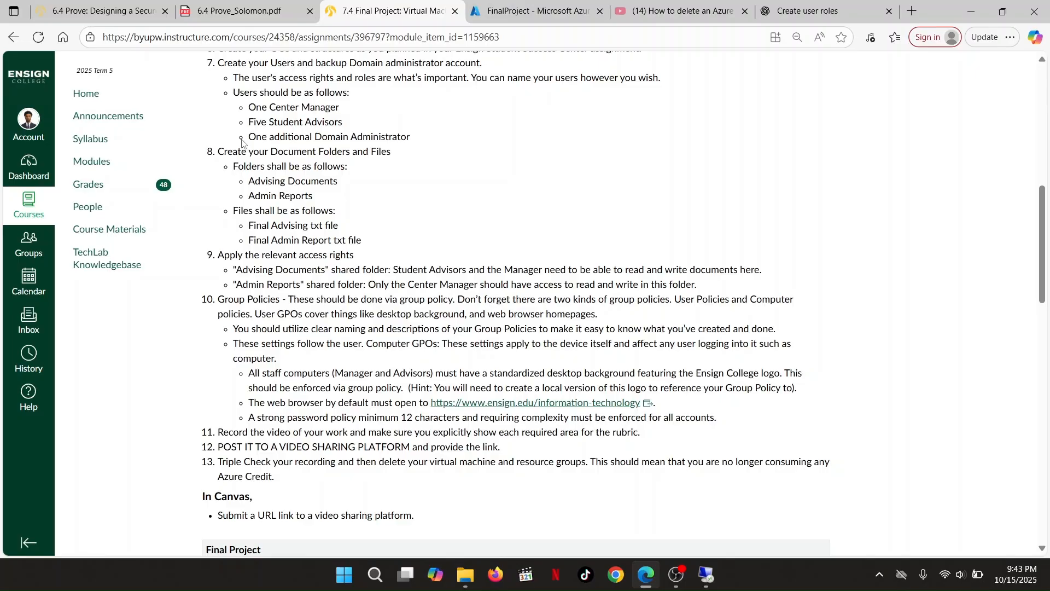
drag(243, 142, 454, 143)
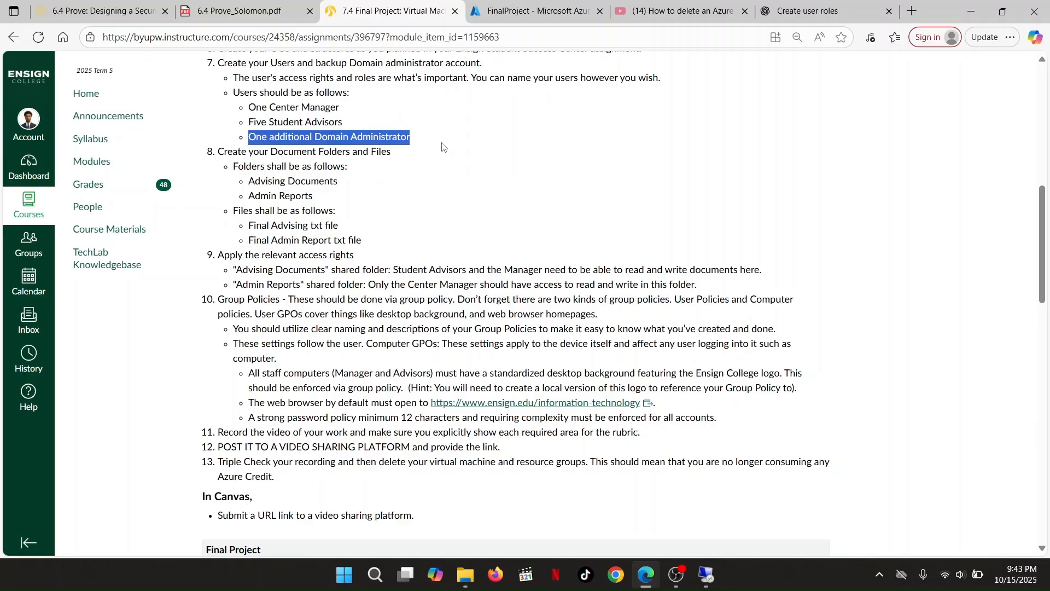
click(402, 182)
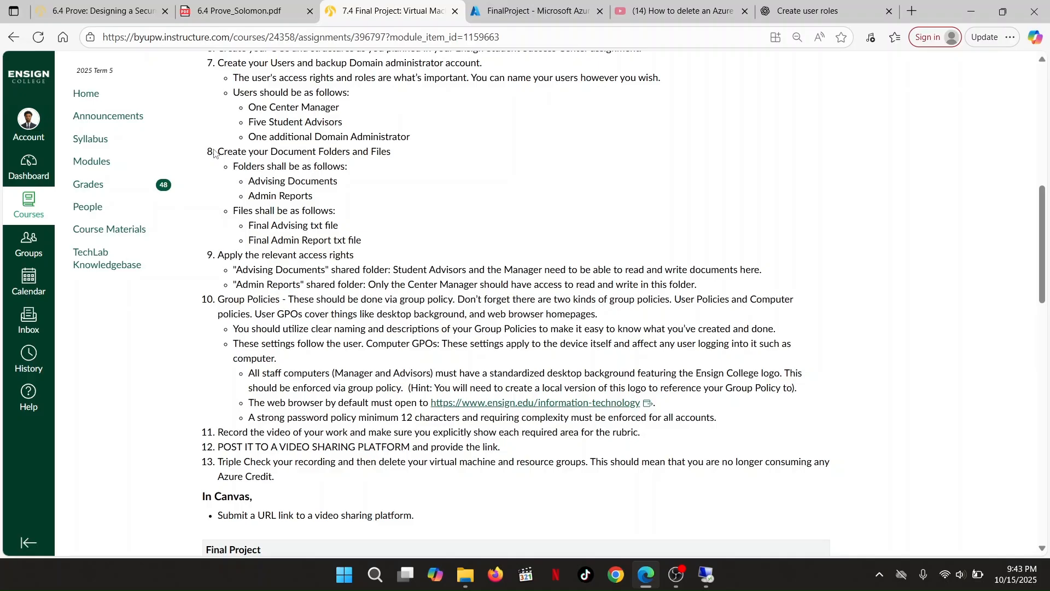
drag(218, 152, 390, 251)
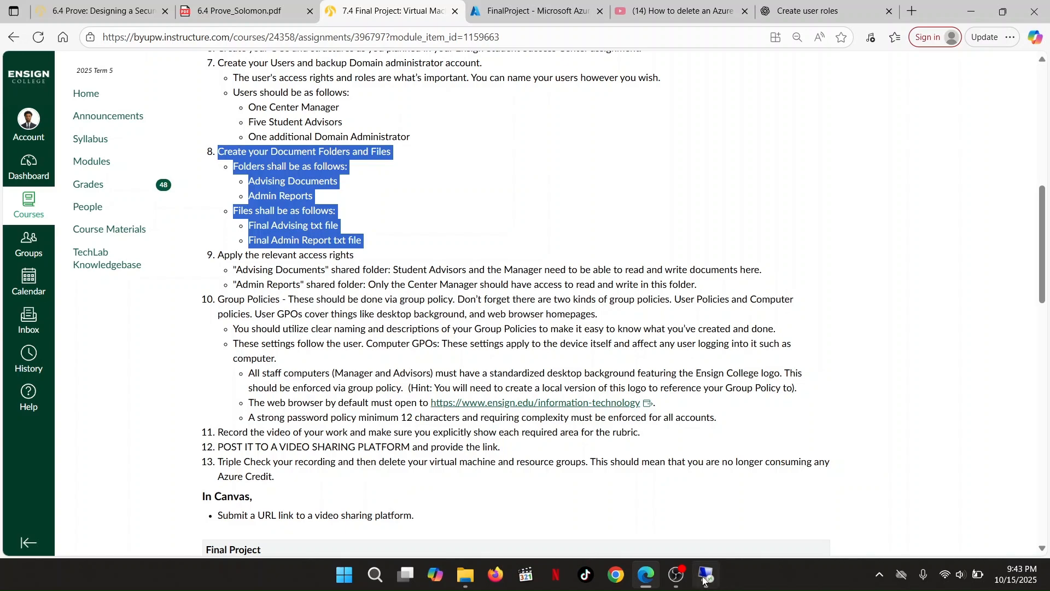
mouse_move(701, 581)
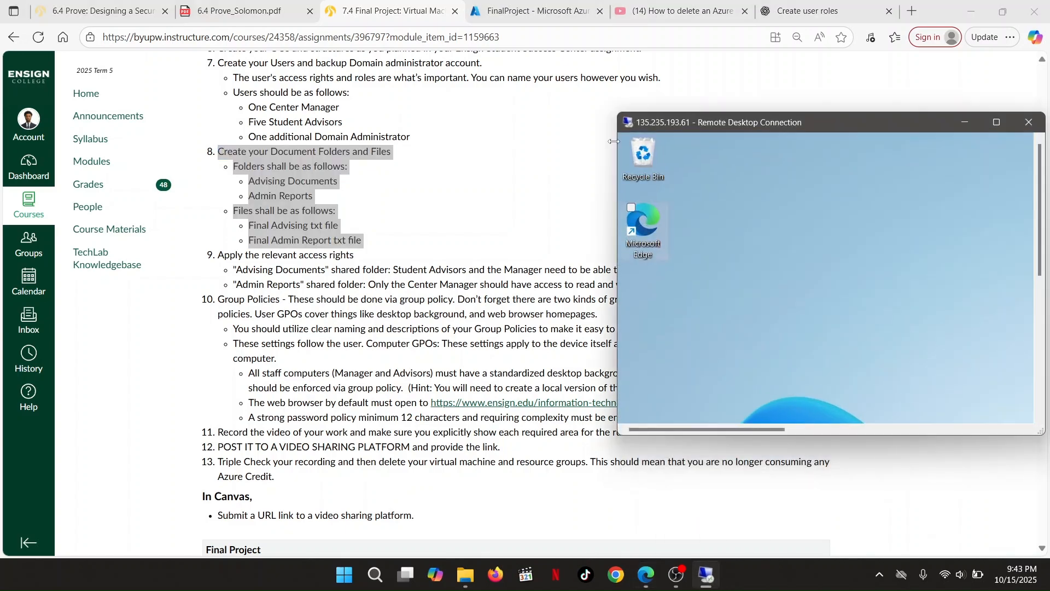
Launch Active Directory Users and Computers from Server Manager on the full-screen remote session
click(994, 121)
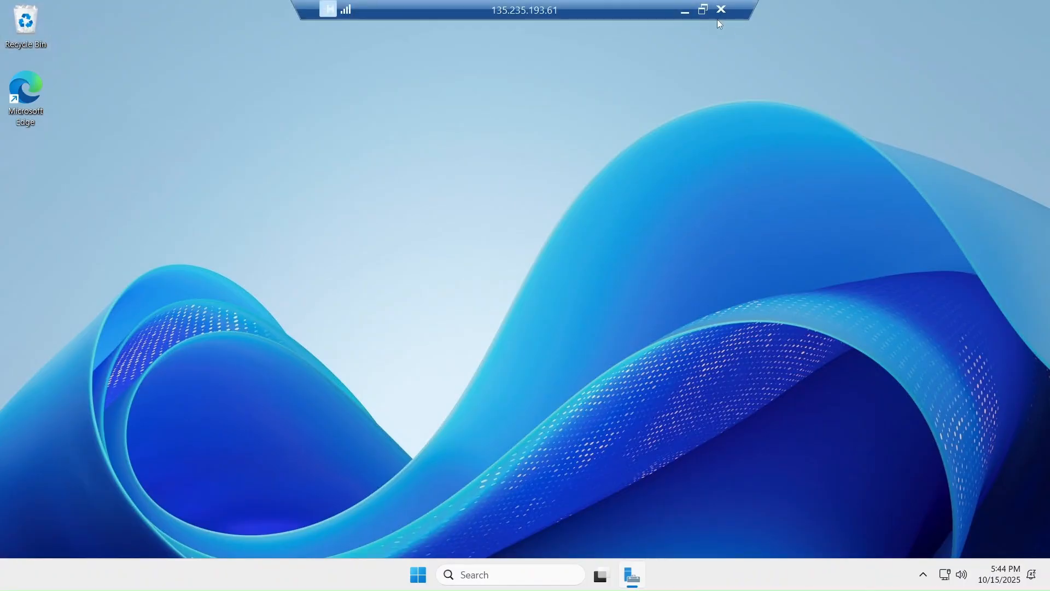
click(636, 580)
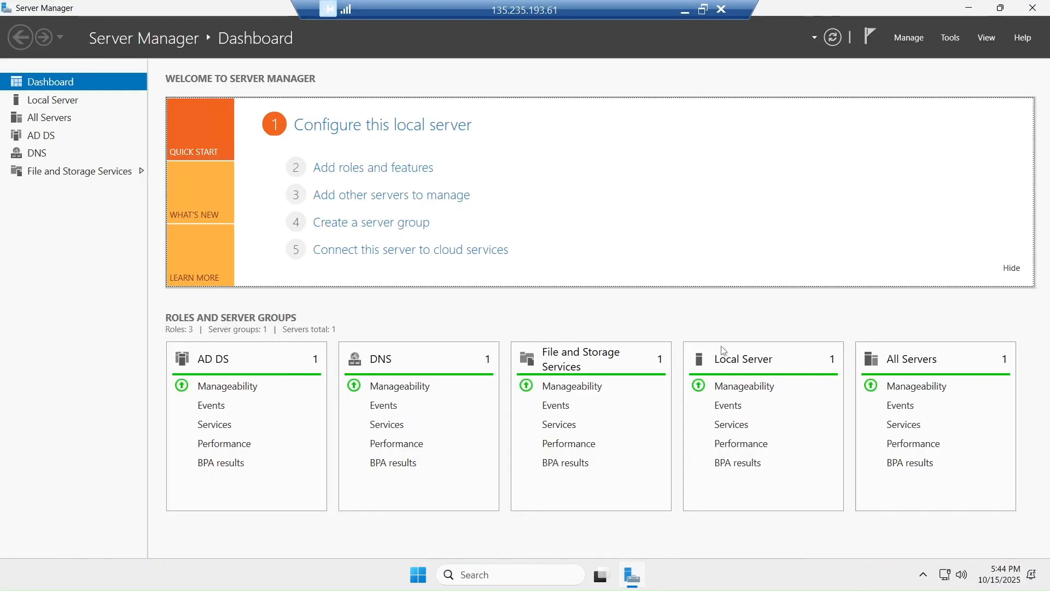
click(948, 38)
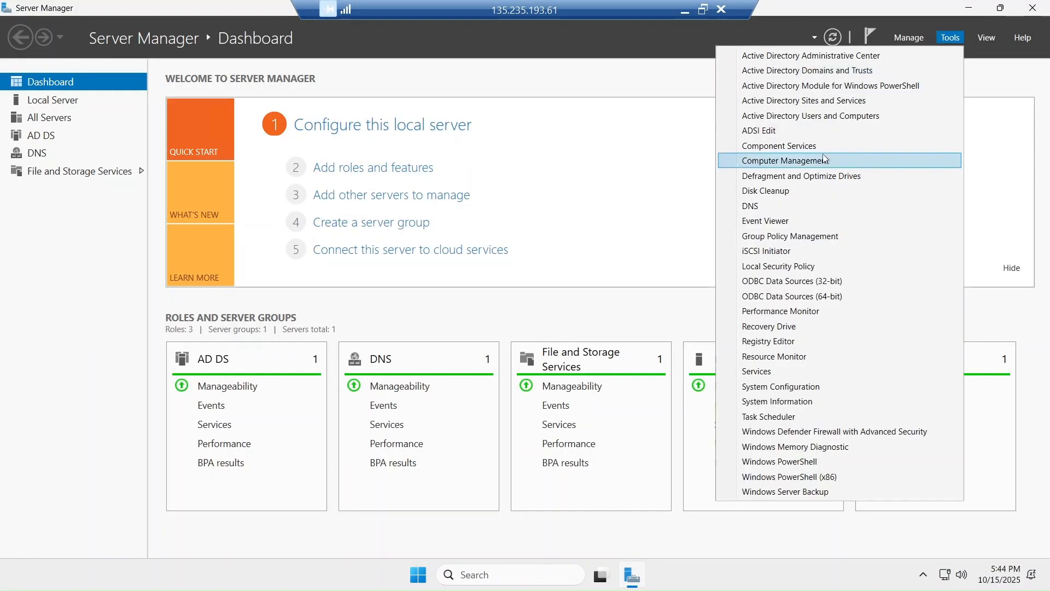
click(811, 115)
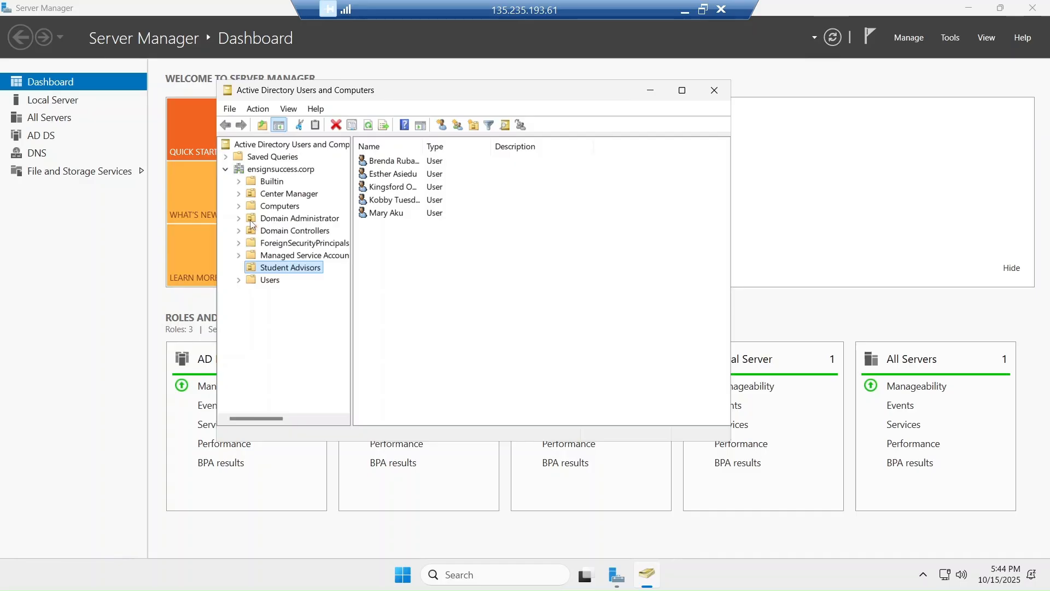
Browse the ensignsuccess.corp OUs: Domain Administrator, Users, Student Advisors, the Students group, and Center Manager
click(270, 221)
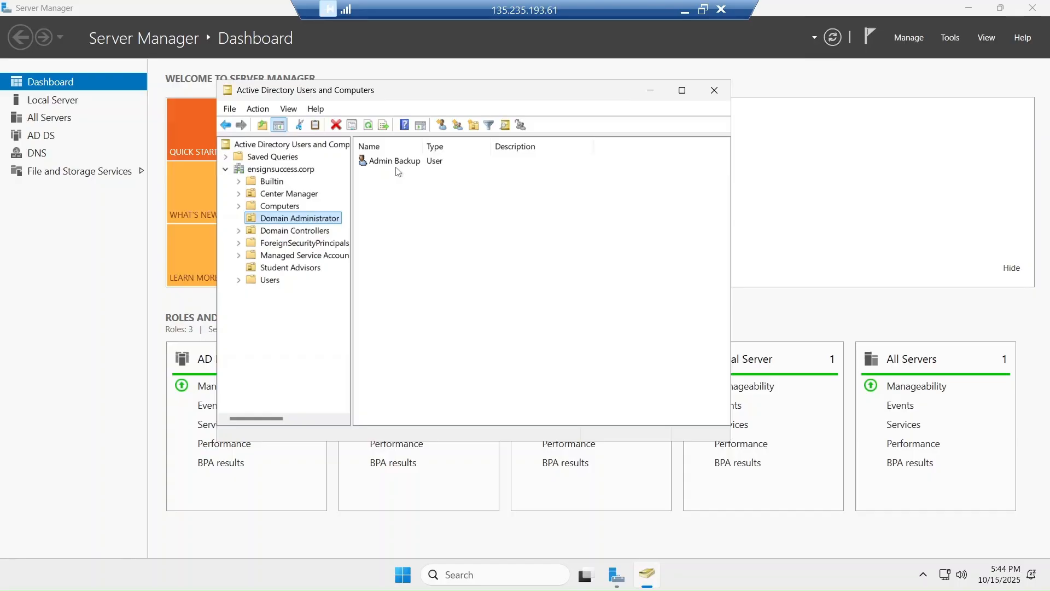
right_click(284, 269)
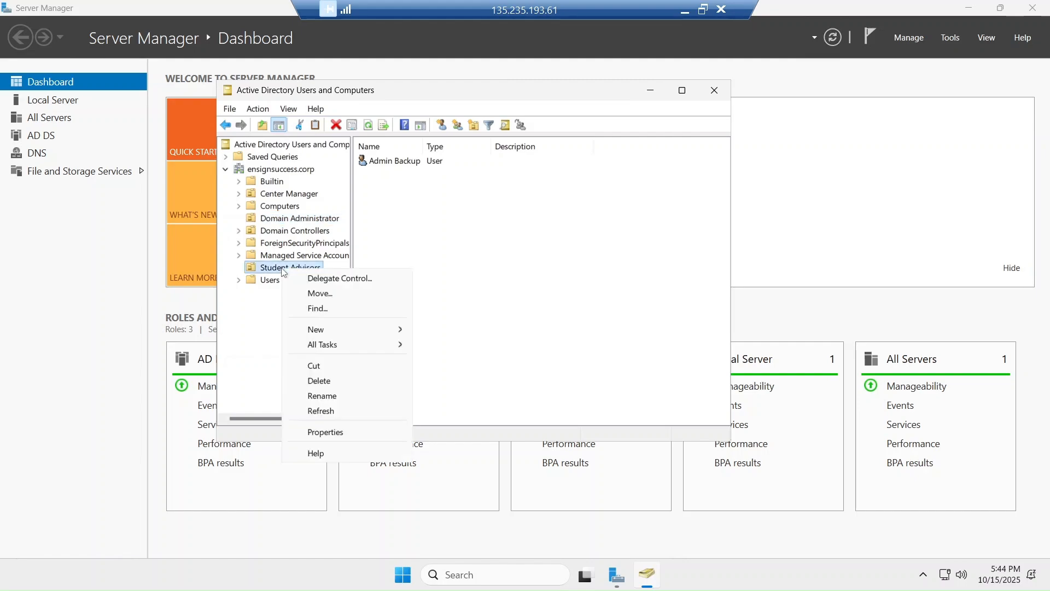
click(447, 240)
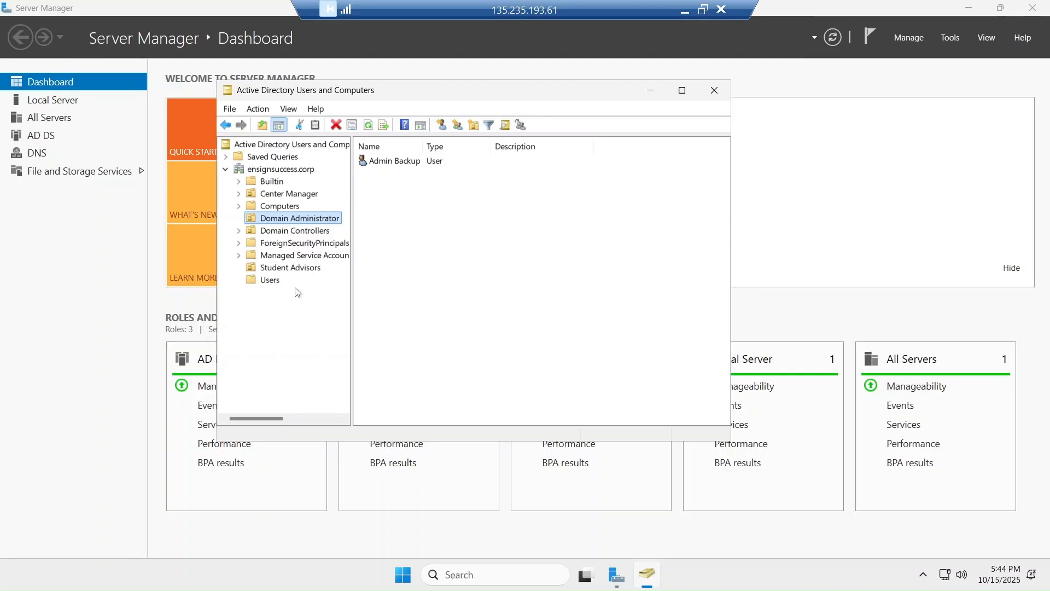
click(273, 282)
scroll(436, 305, down, 2)
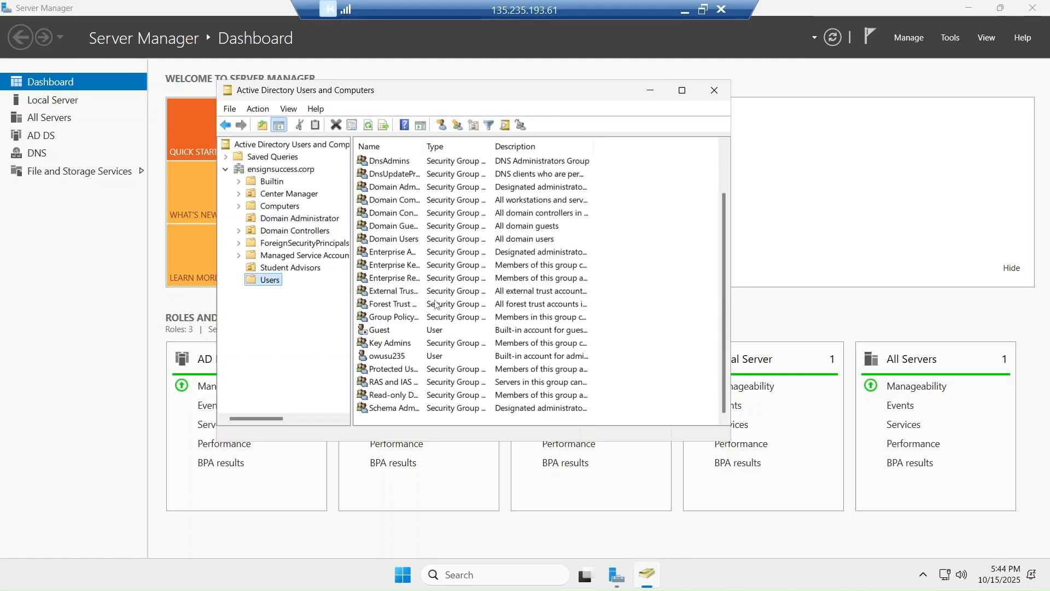
scroll(436, 305, up, 1)
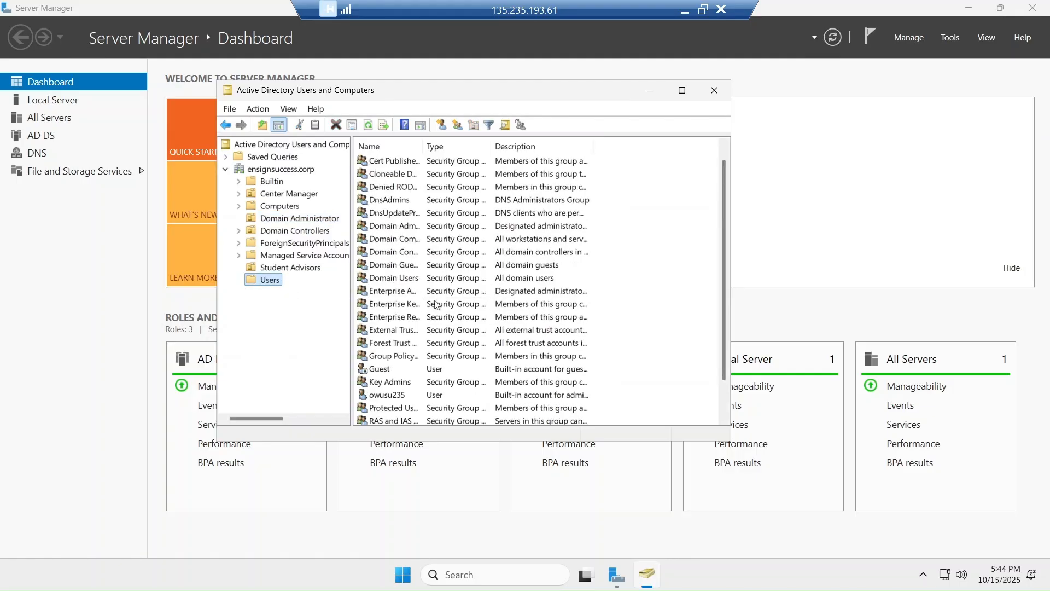
click(294, 269)
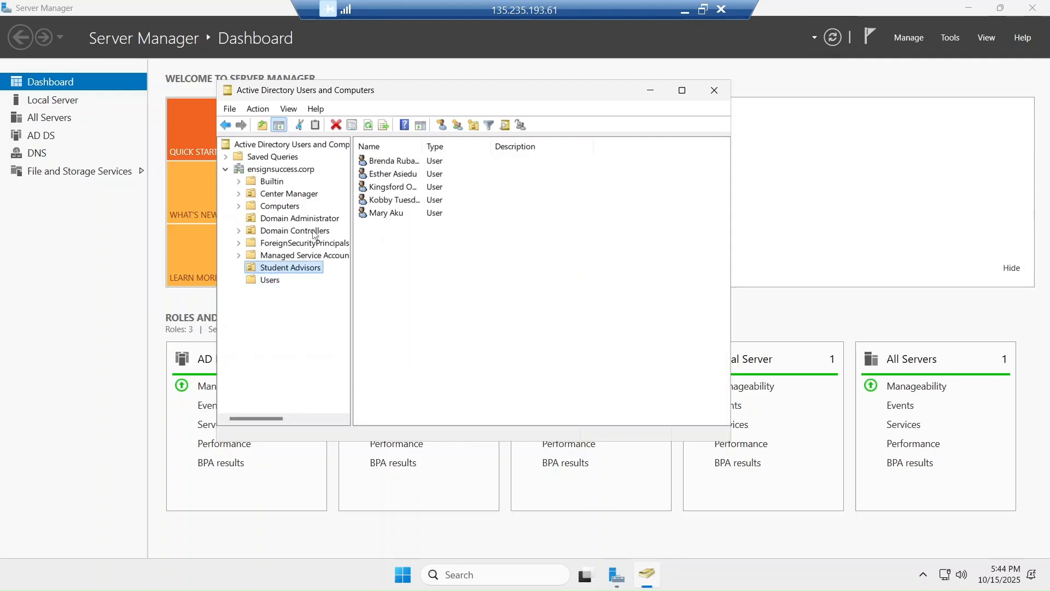
click(296, 169)
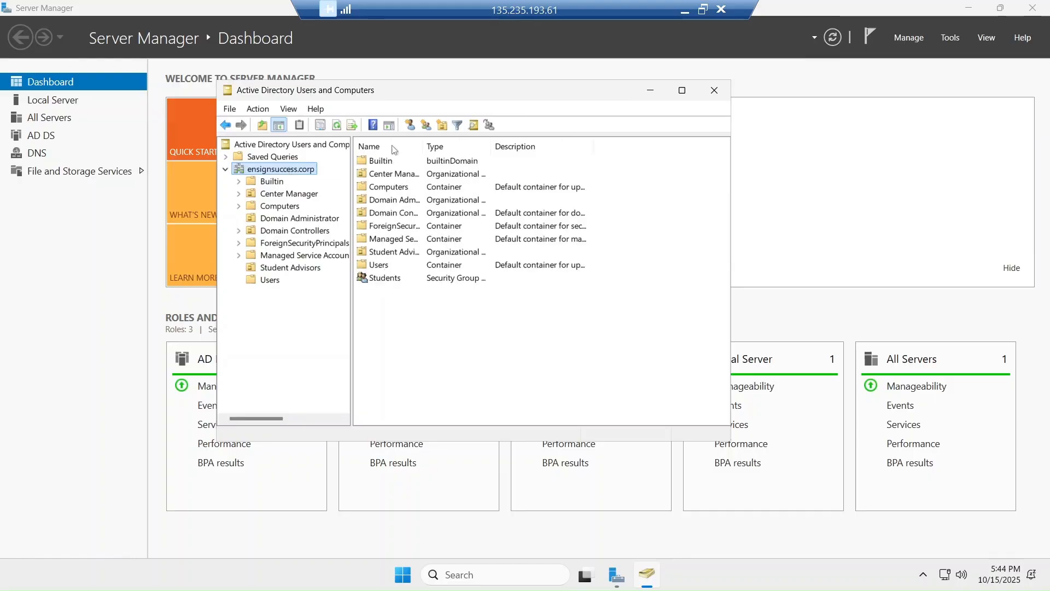
click(462, 280)
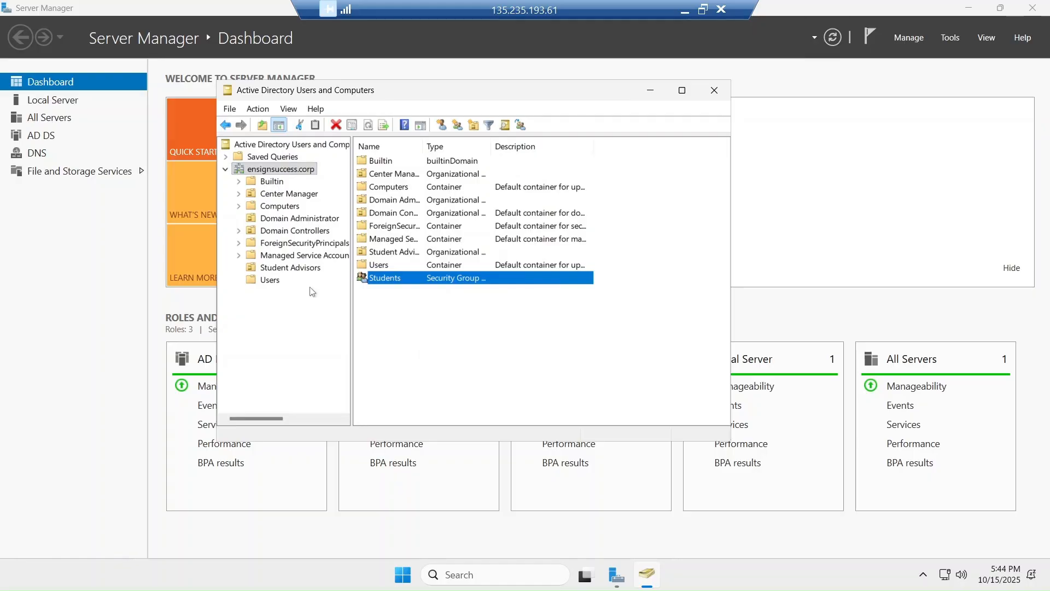
click(293, 197)
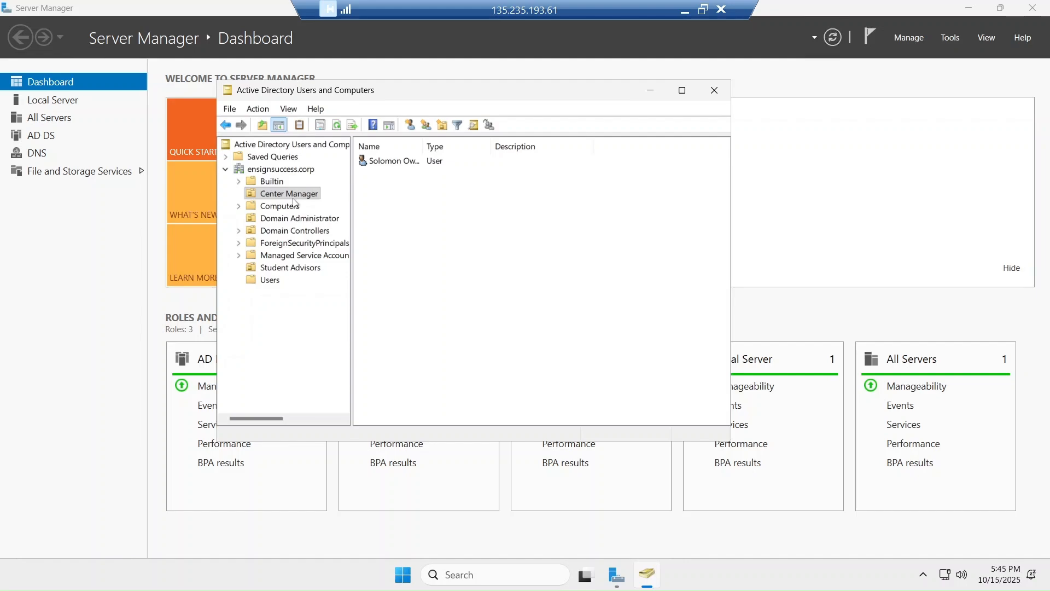
Create the Center_manager global security group in the Center Manager OU, then close the console
right_click(294, 202)
mouse_move(370, 267)
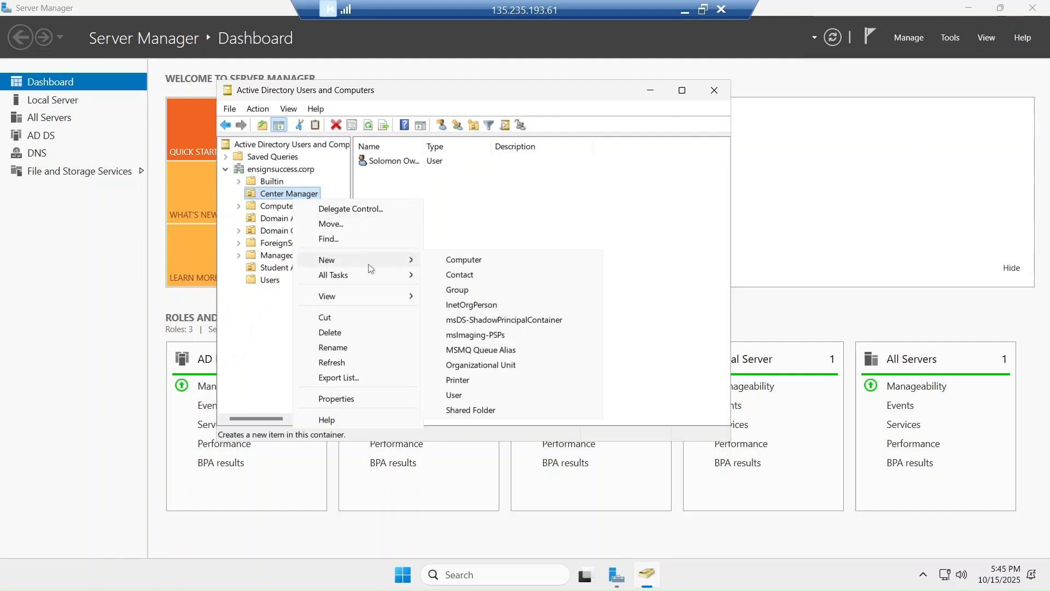
click(470, 294)
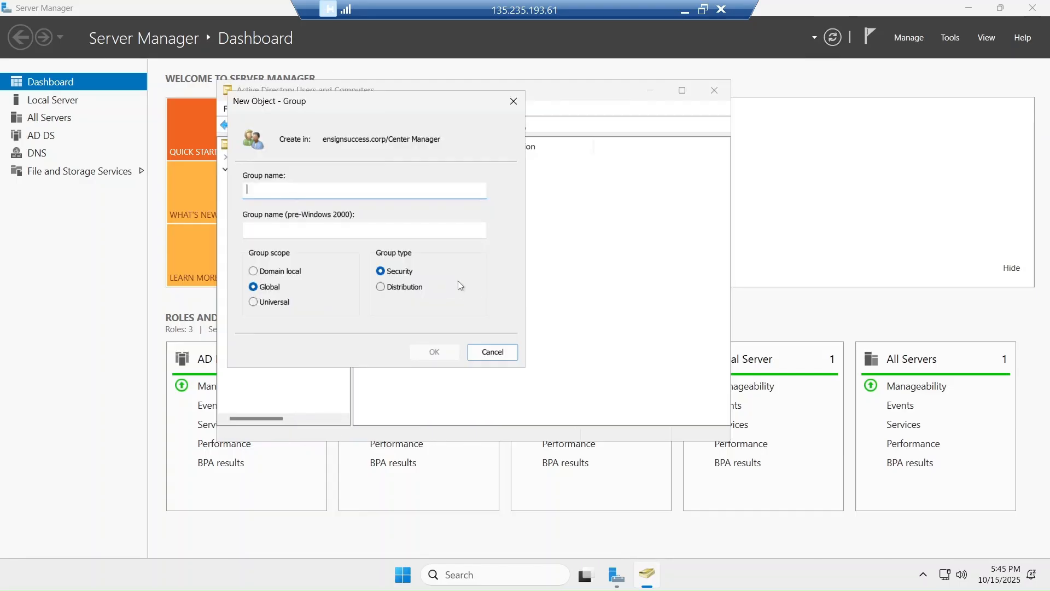
text(S)
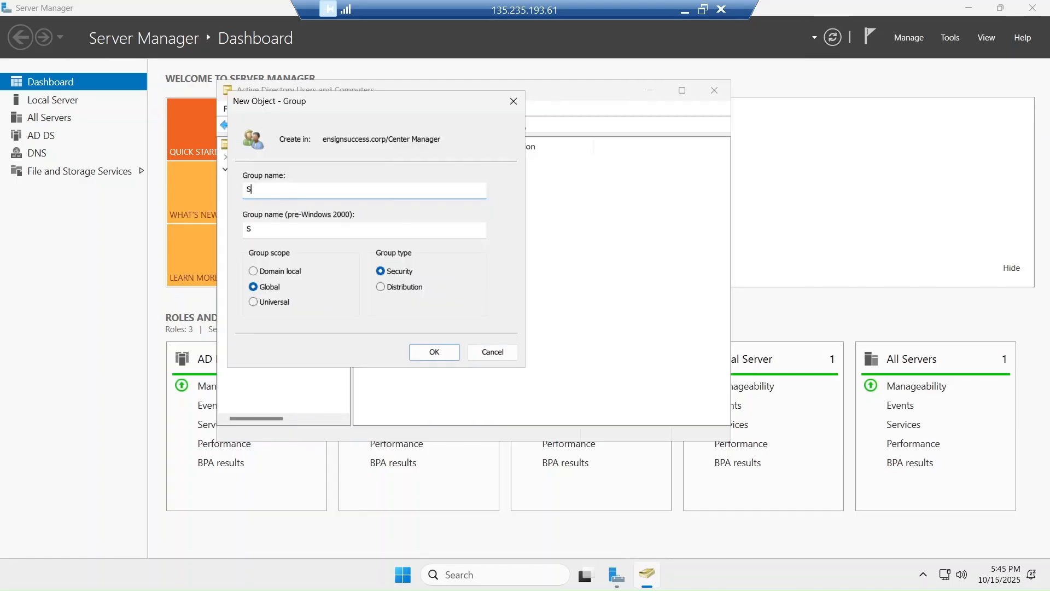
key(BackSpace)
text(Center_manager)
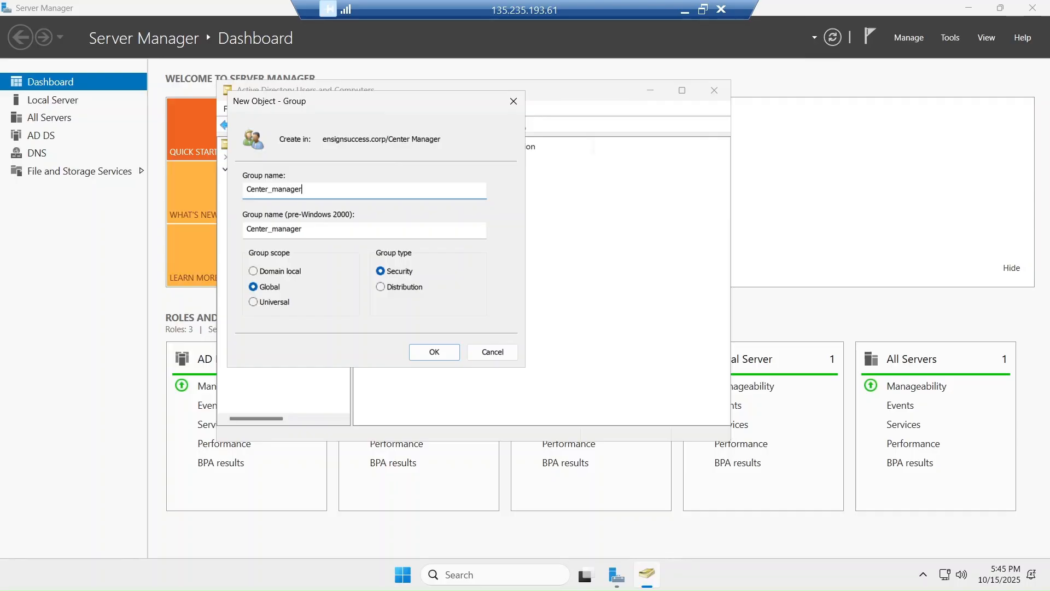
click(425, 353)
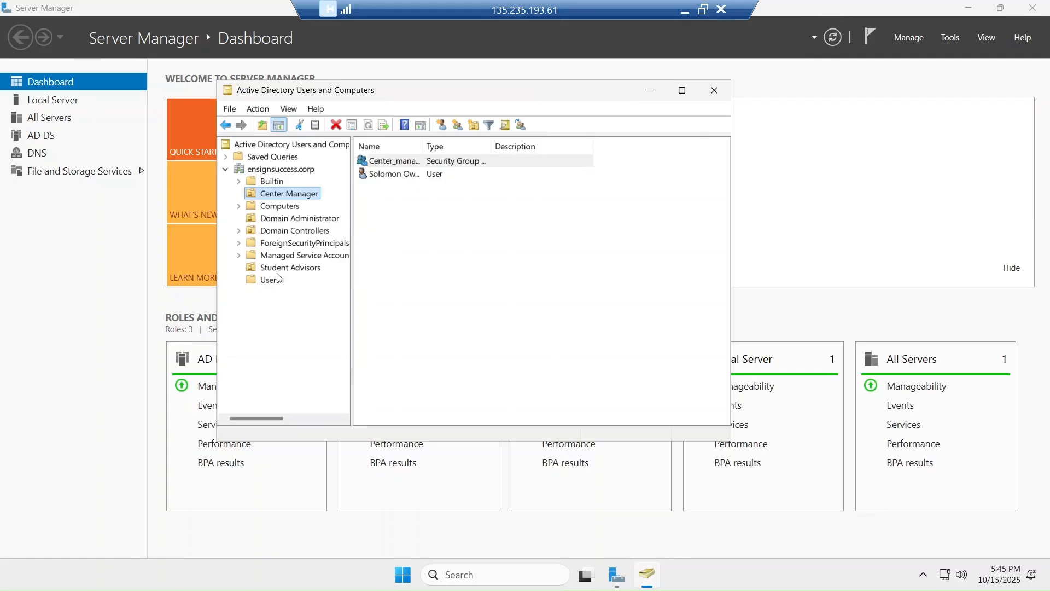
click(715, 94)
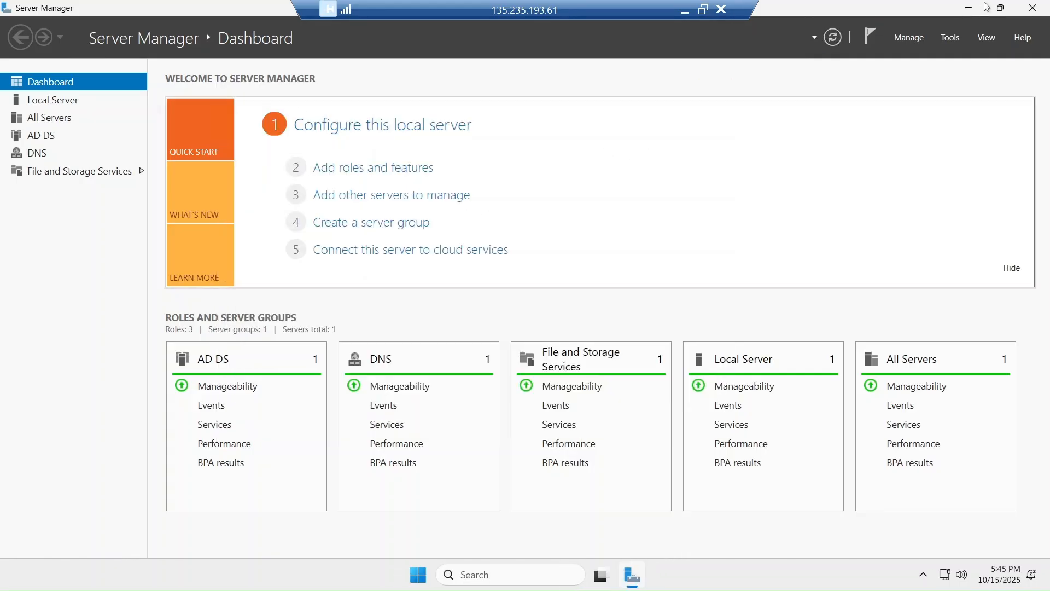
Open File Explorer maximized on the server's Documents folder
click(969, 8)
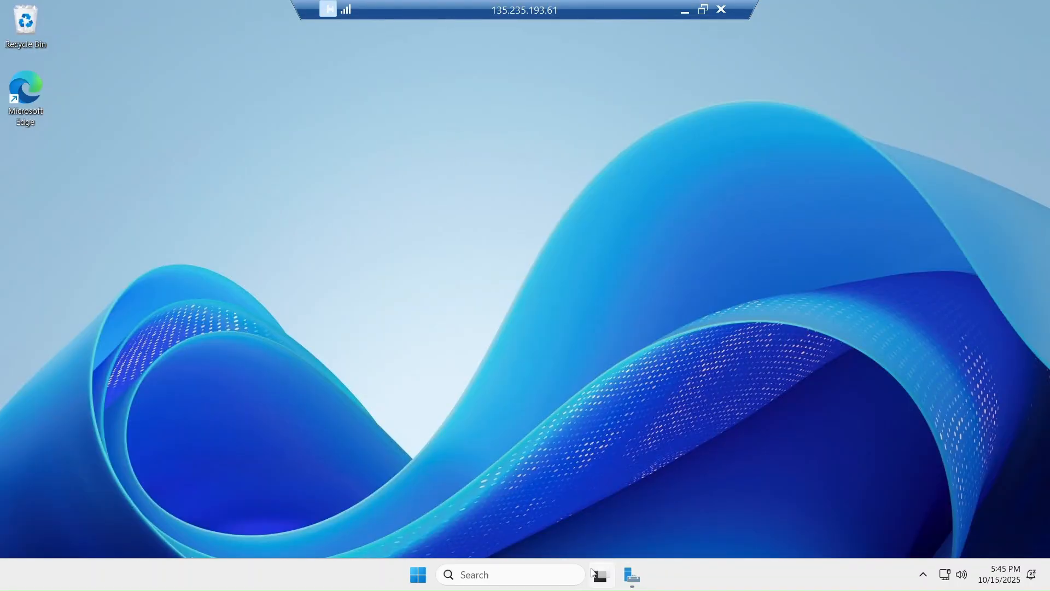
click(414, 584)
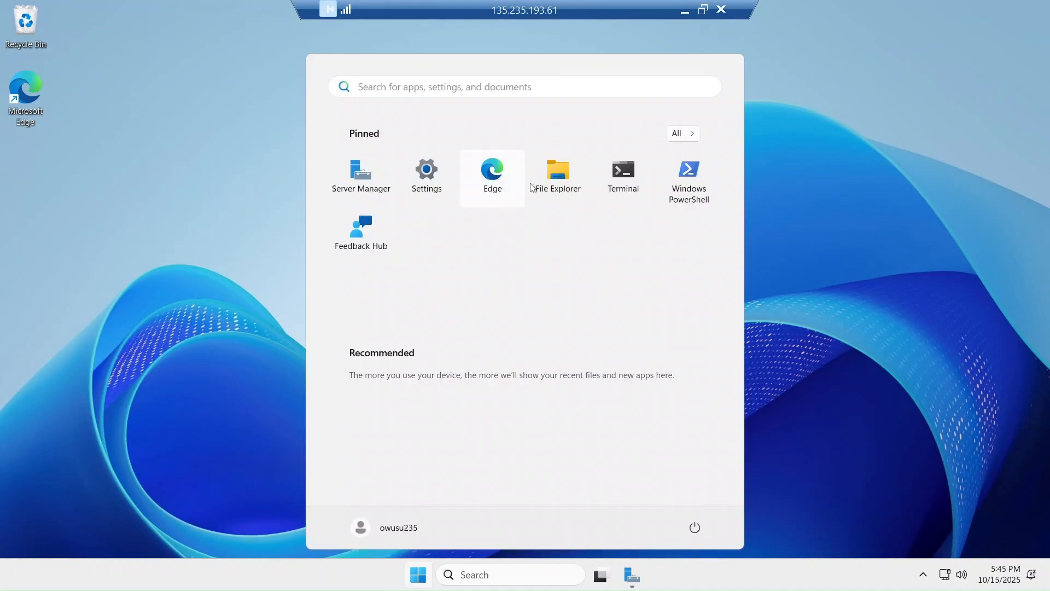
click(546, 176)
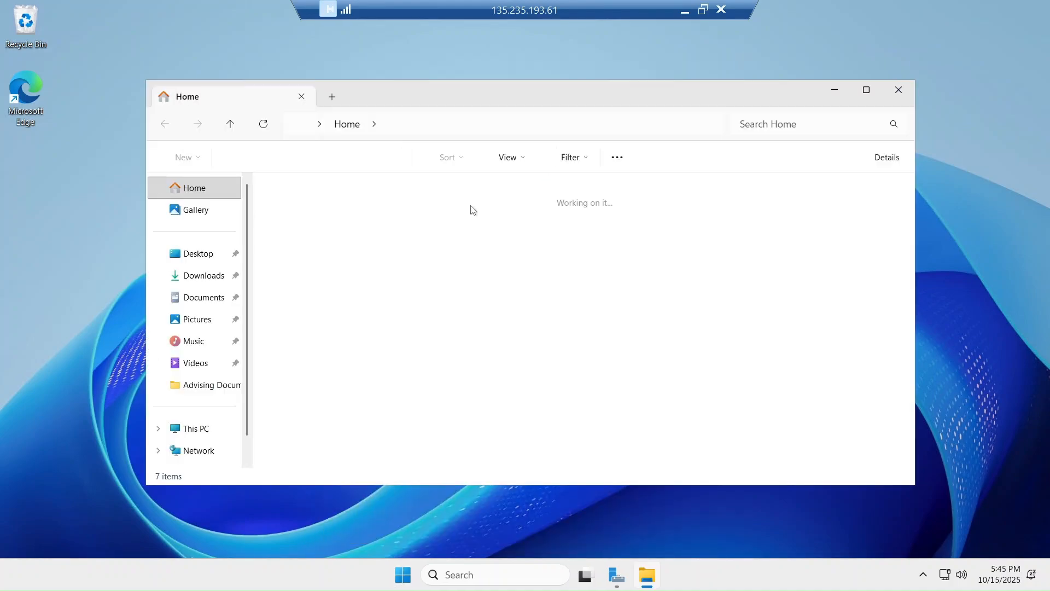
click(866, 89)
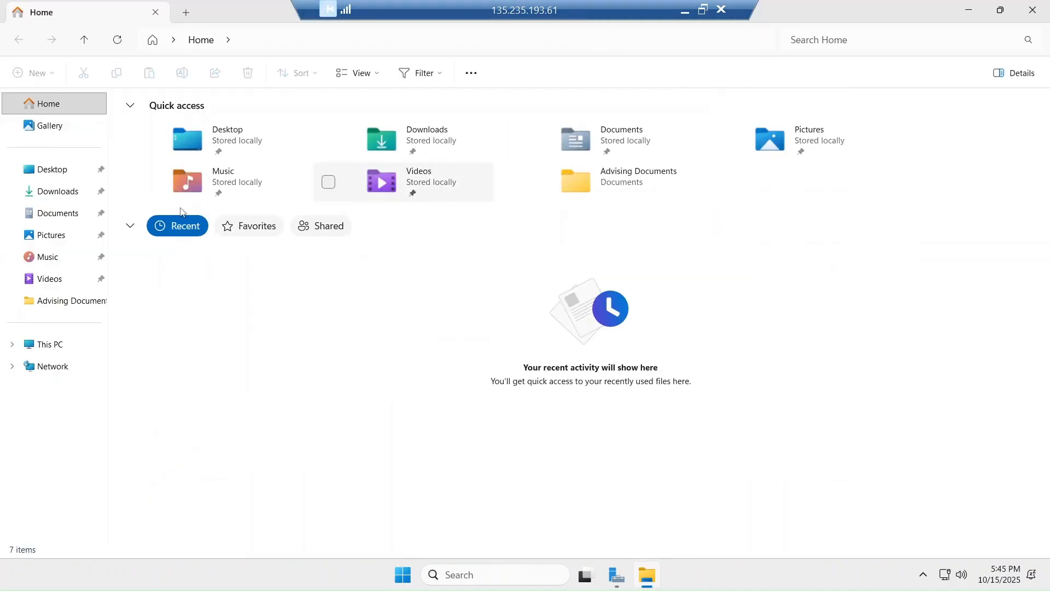
click(53, 214)
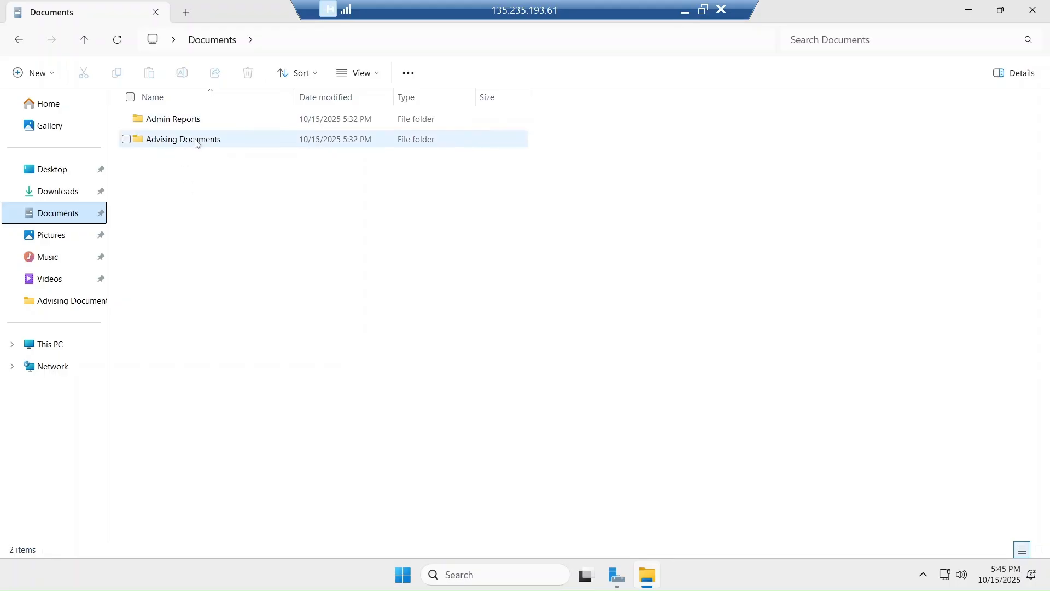
Look inside Admin Reports and Advising Documents, then bring up the Advising Documents context menu
double_click(186, 123)
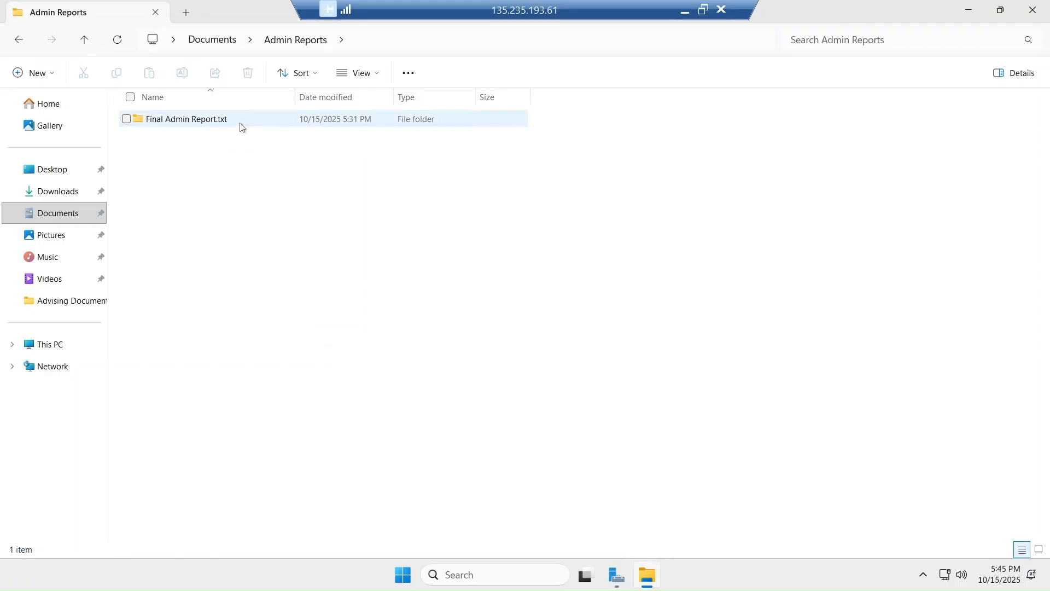
click(89, 37)
double_click(158, 140)
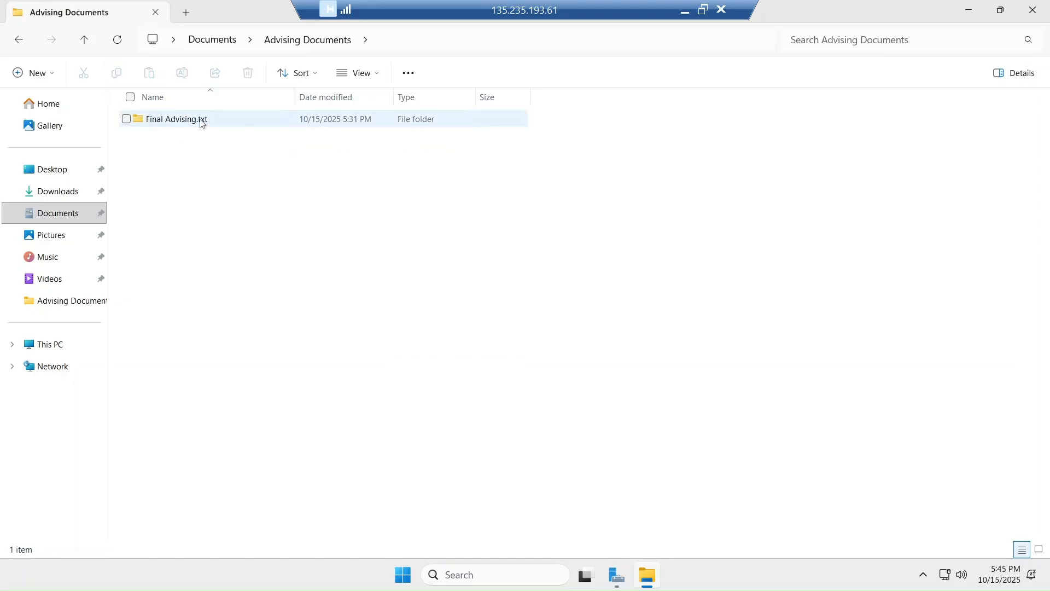
click(84, 40)
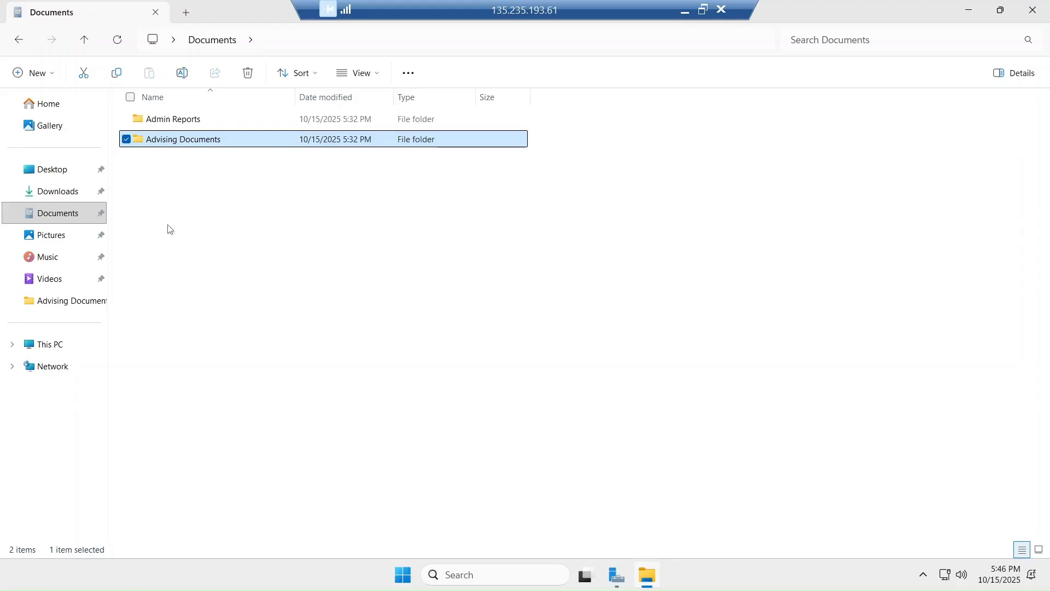
right_click(166, 147)
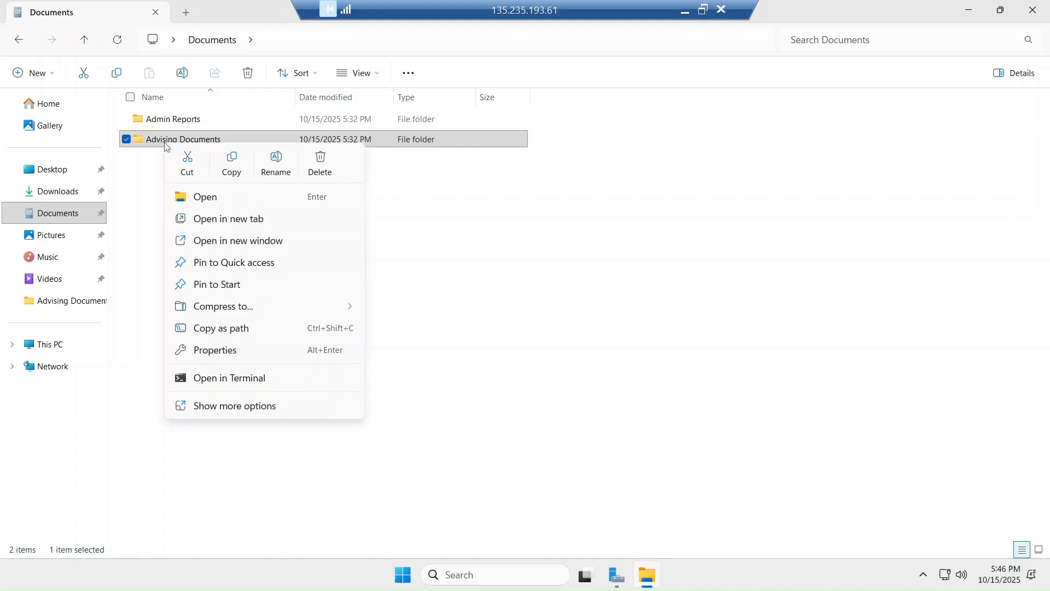
Share the Advising Documents folder via Advanced Sharing and remove Everyone from its share permissions
click(237, 353)
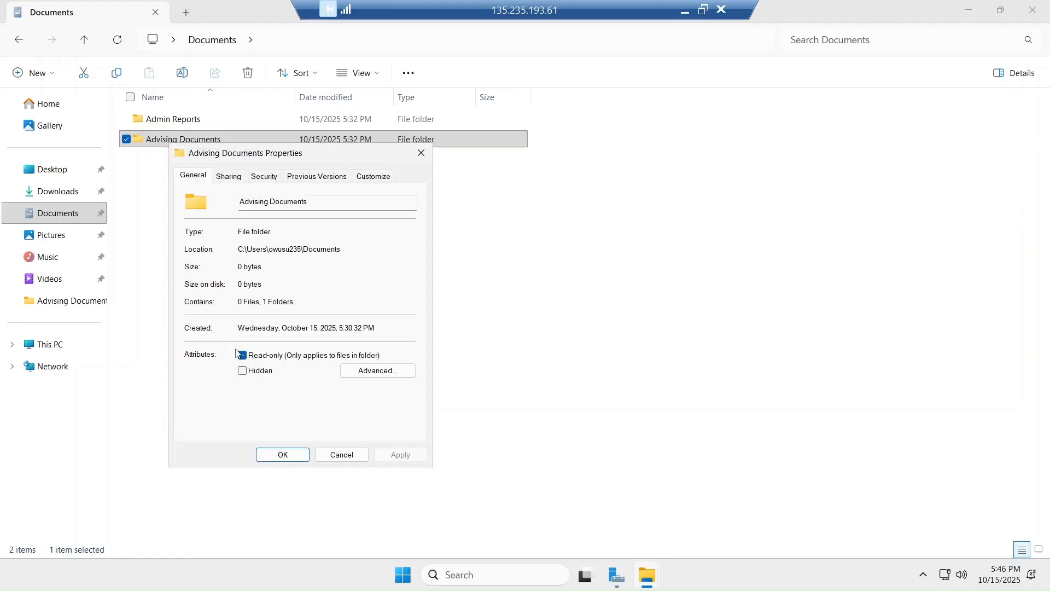
click(228, 176)
click(231, 338)
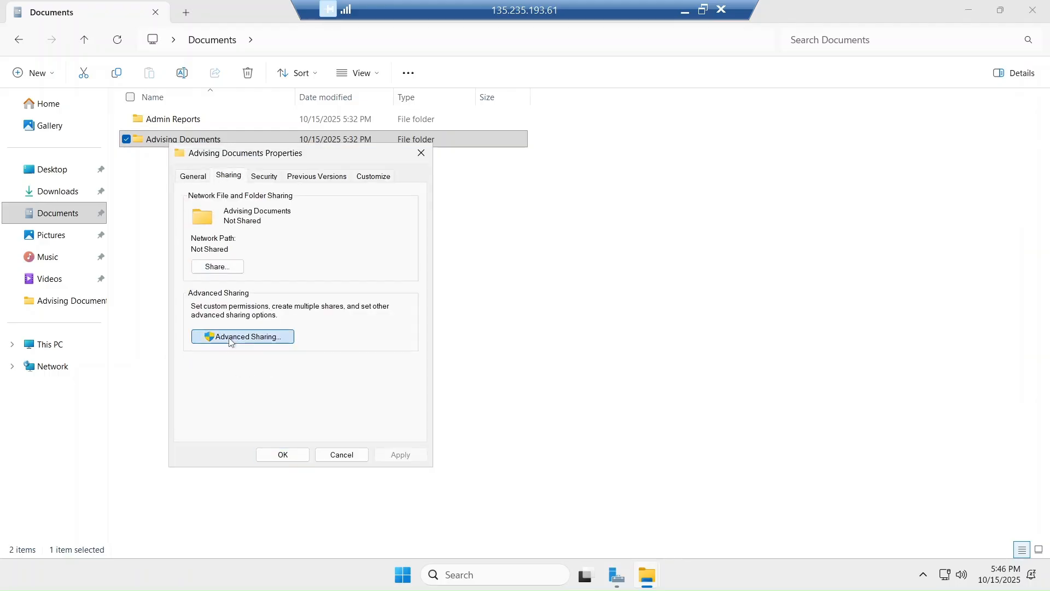
click(188, 200)
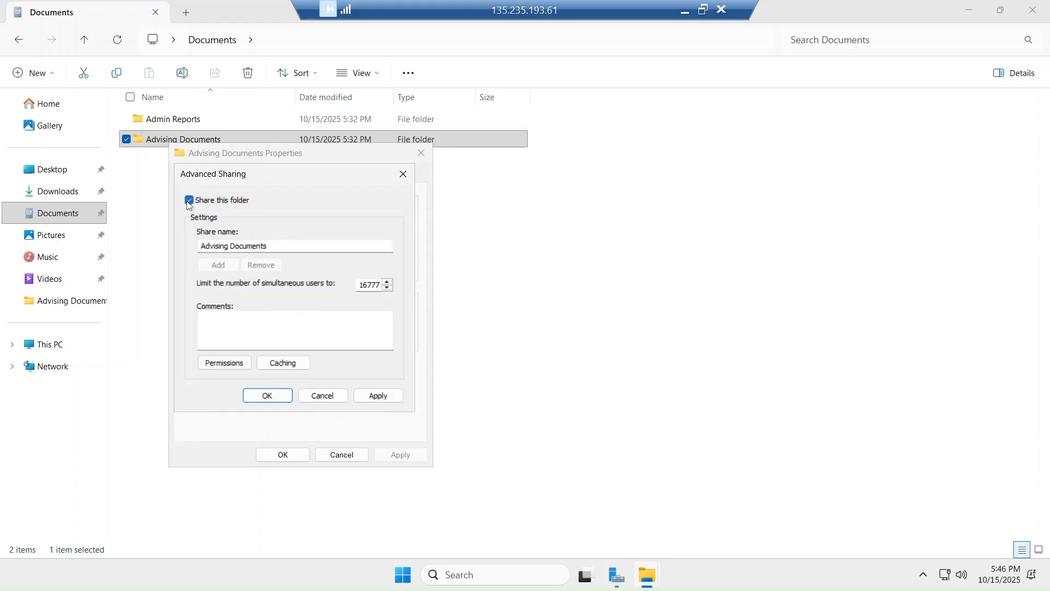
click(229, 364)
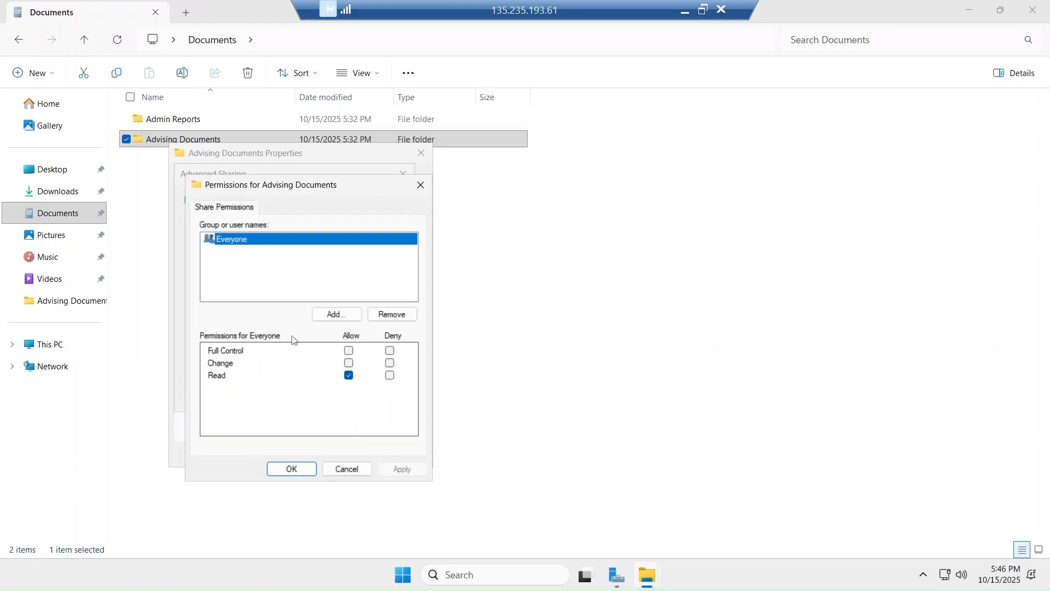
click(402, 317)
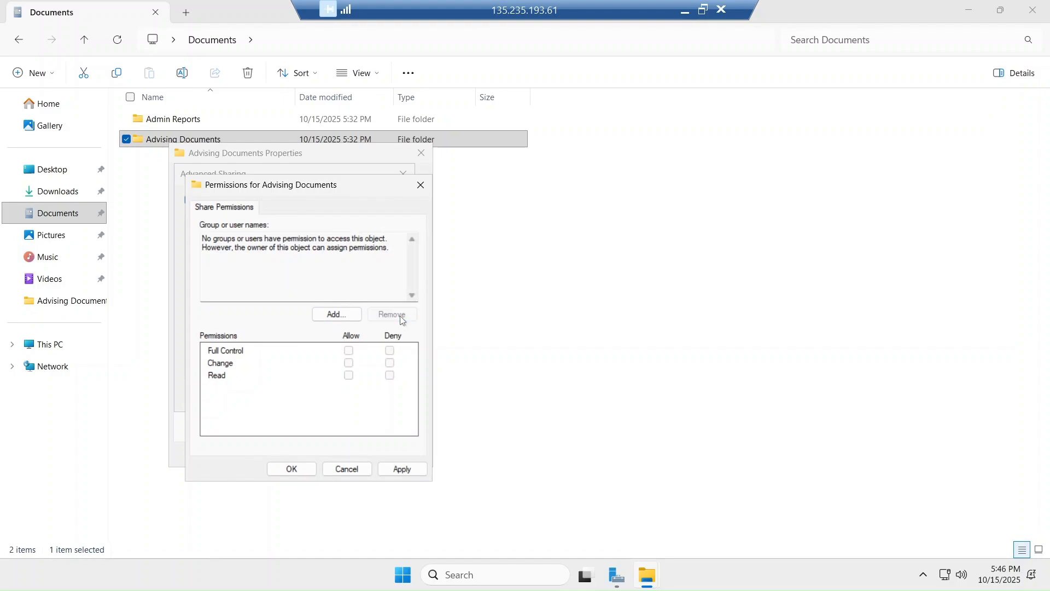
Add Center_manager and Students to the share permissions with Read access and confirm the sharing settings
click(336, 315)
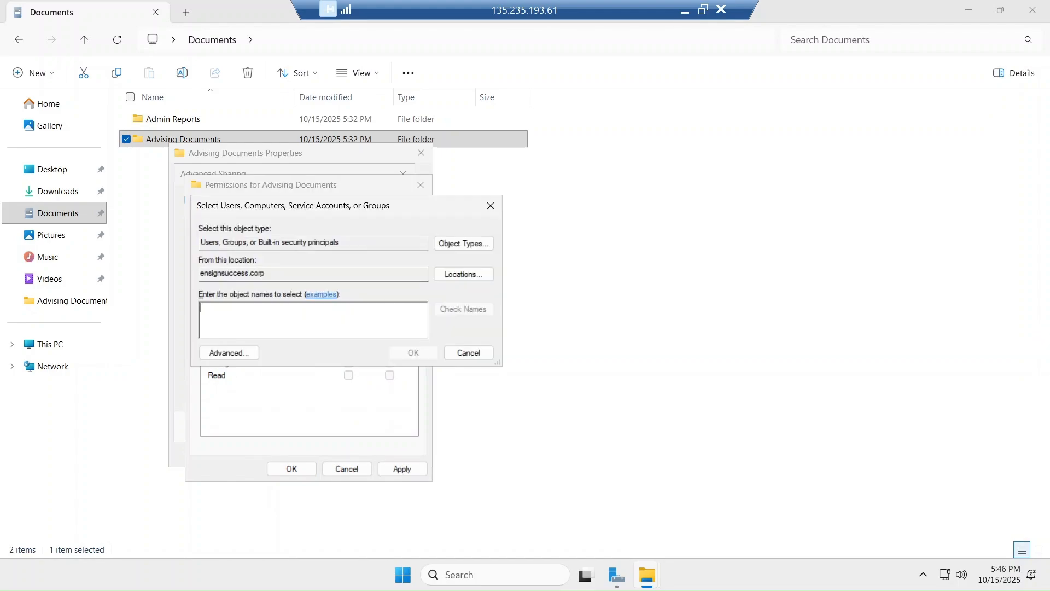
text(Center)
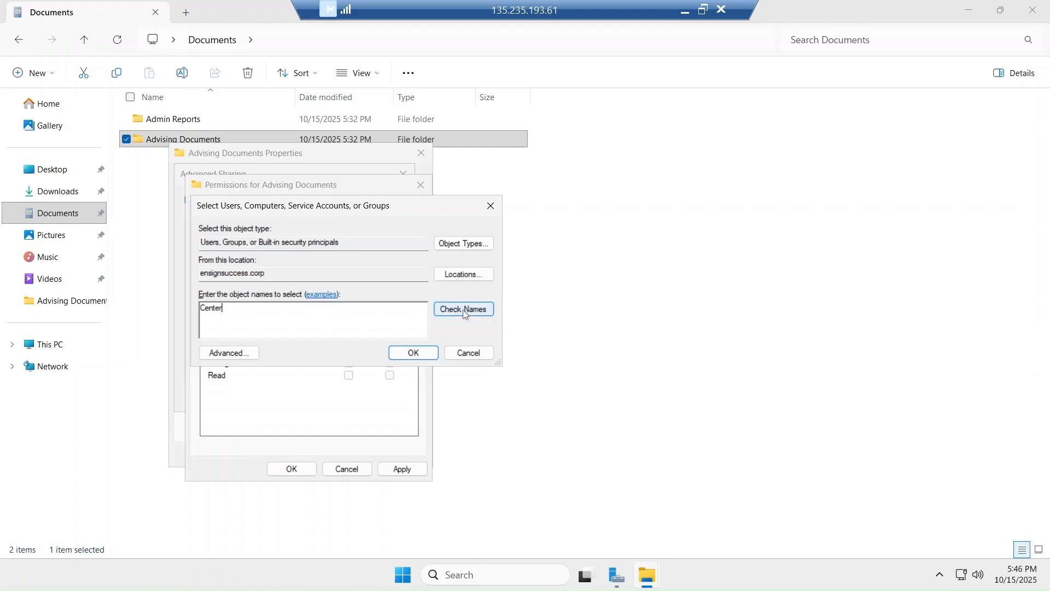
click(464, 309)
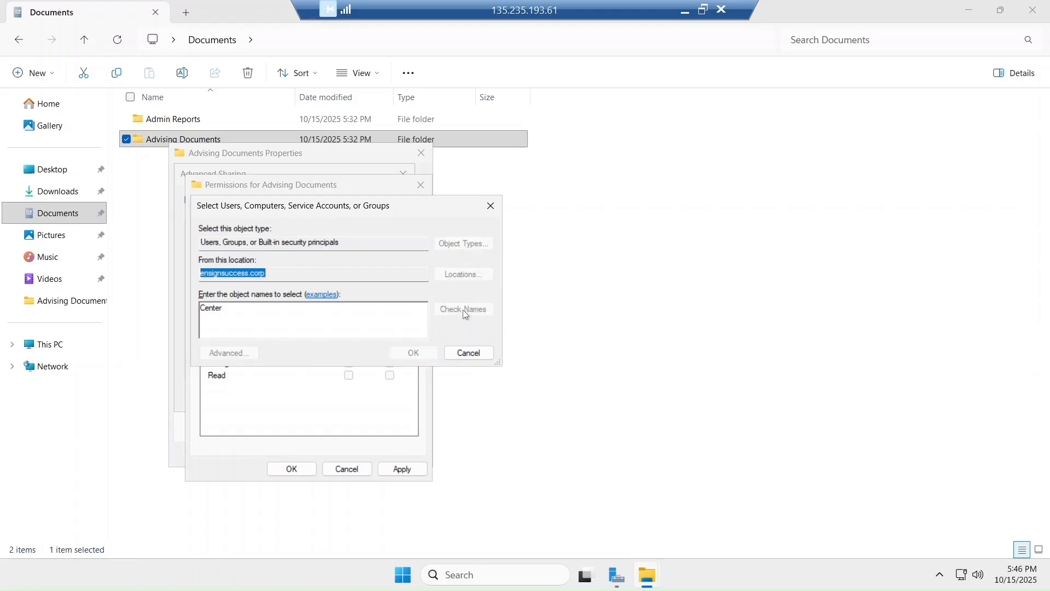
click(427, 352)
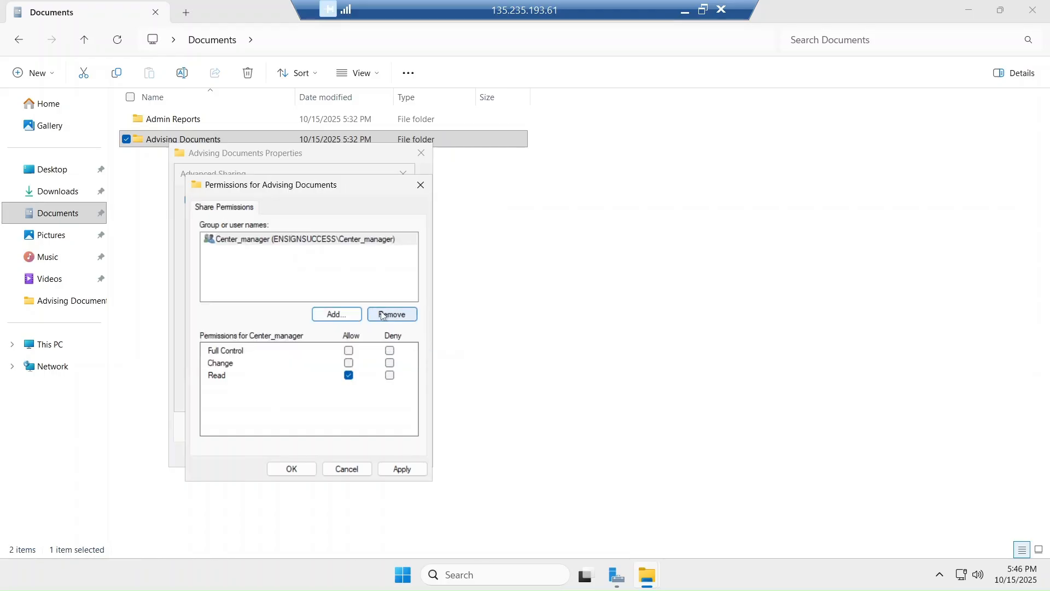
click(337, 314)
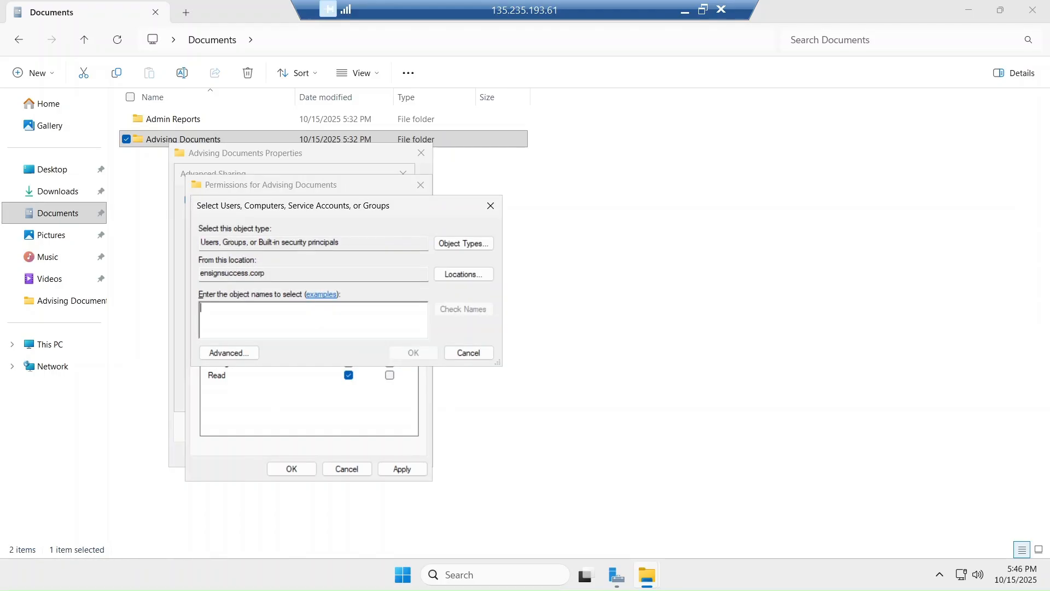
text(studen)
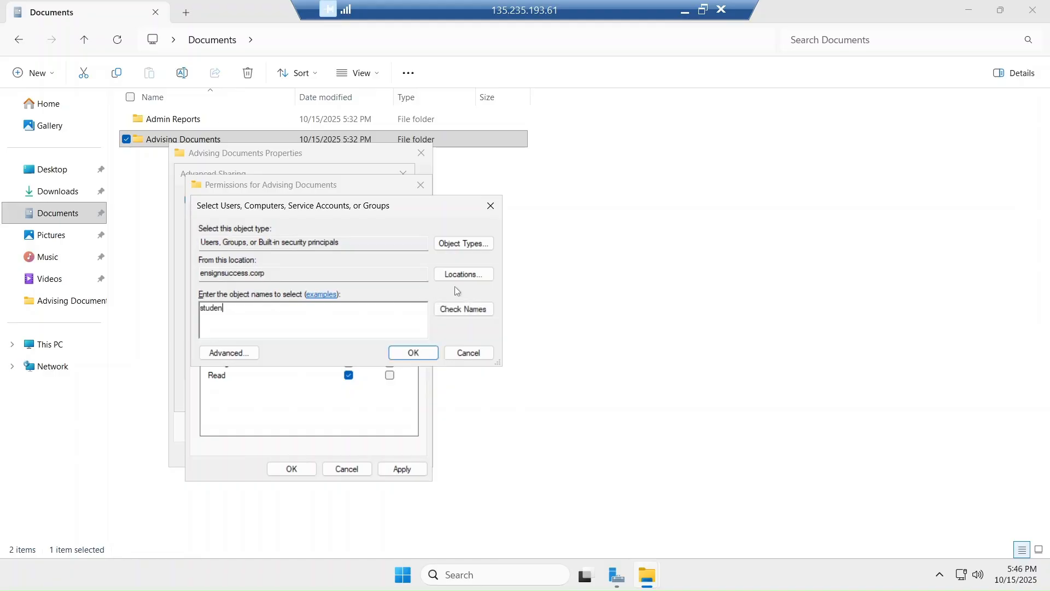
click(463, 309)
click(414, 352)
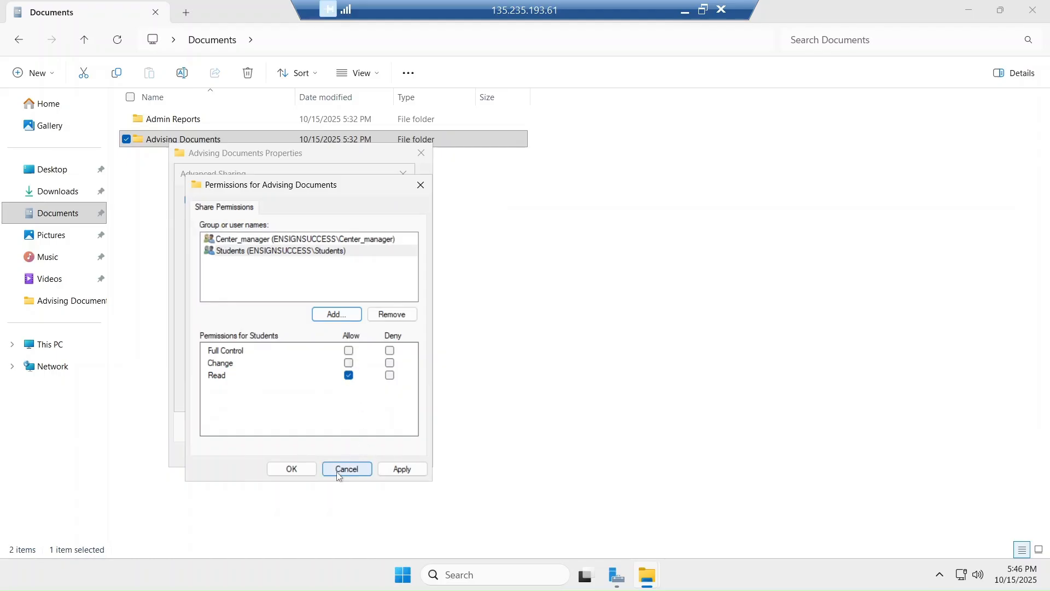
click(387, 472)
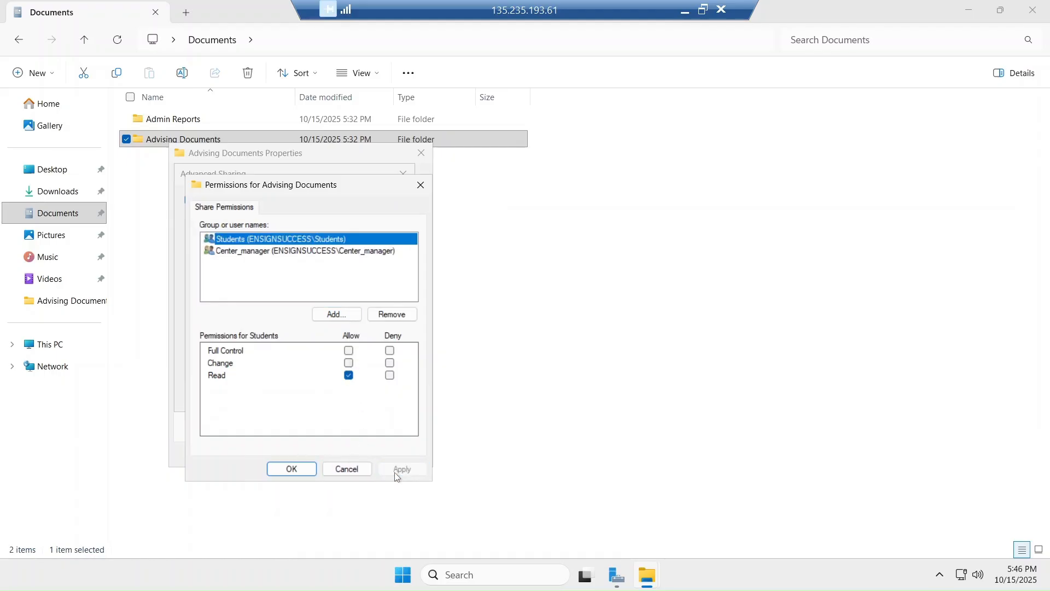
click(300, 470)
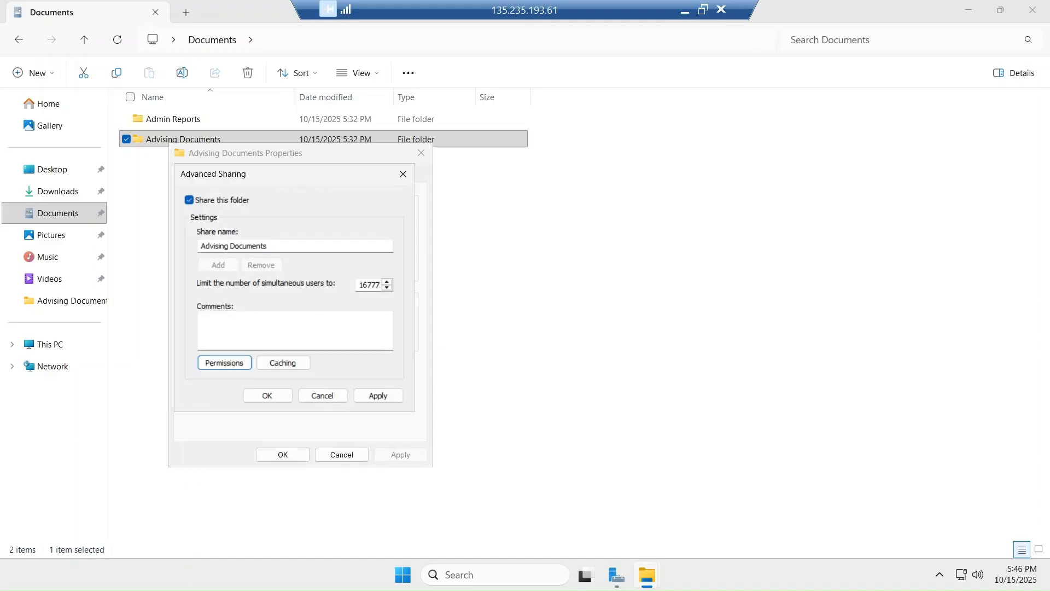
click(377, 395)
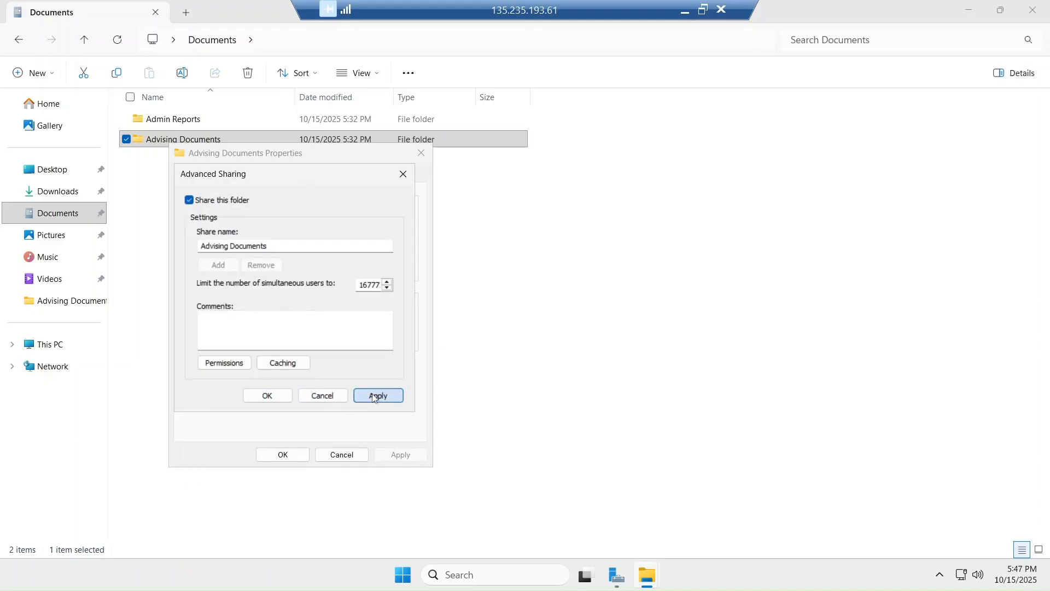
click(261, 398)
click(265, 175)
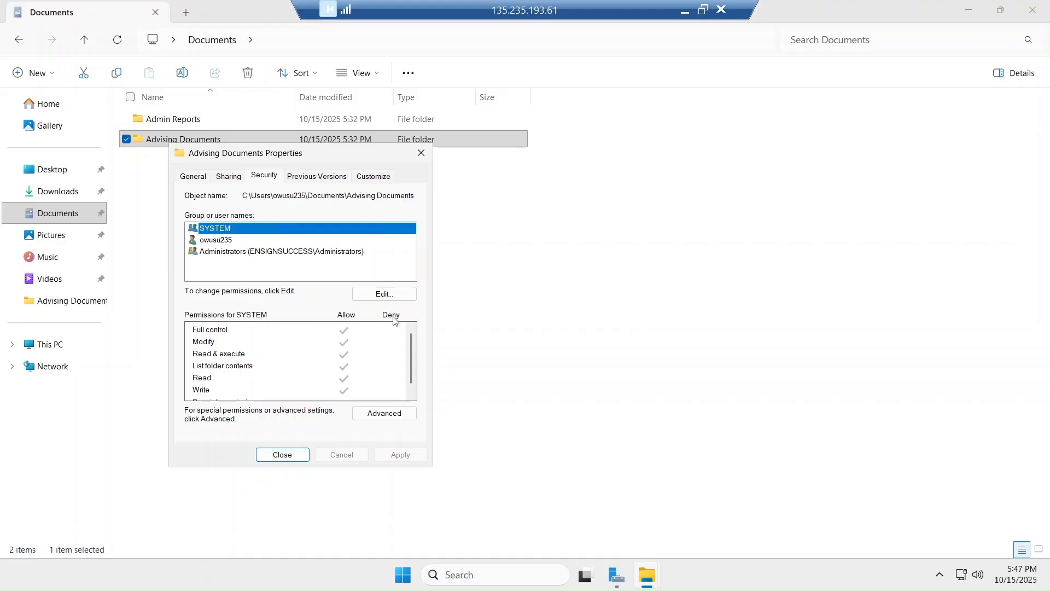
Add Center_manager and Students to the Advising Documents security permissions list
click(385, 298)
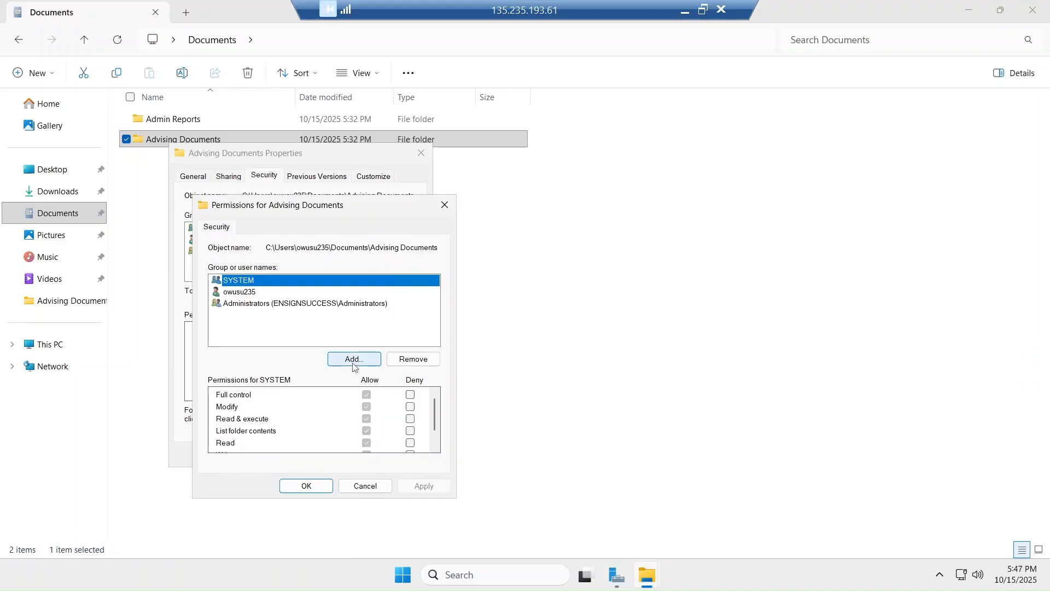
click(353, 359)
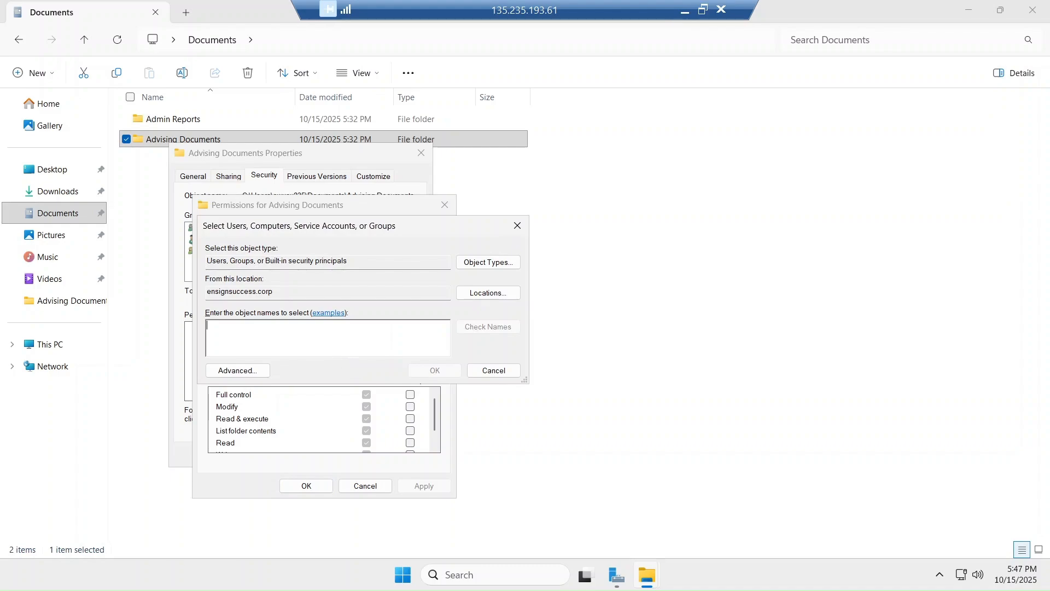
text(cen)
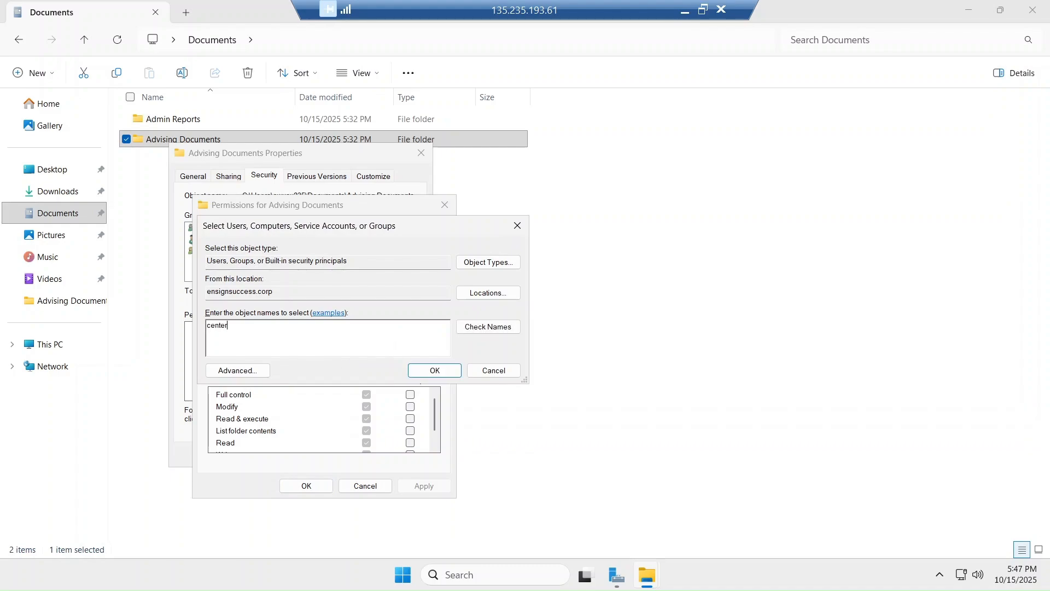
text(ter)
click(488, 327)
click(433, 371)
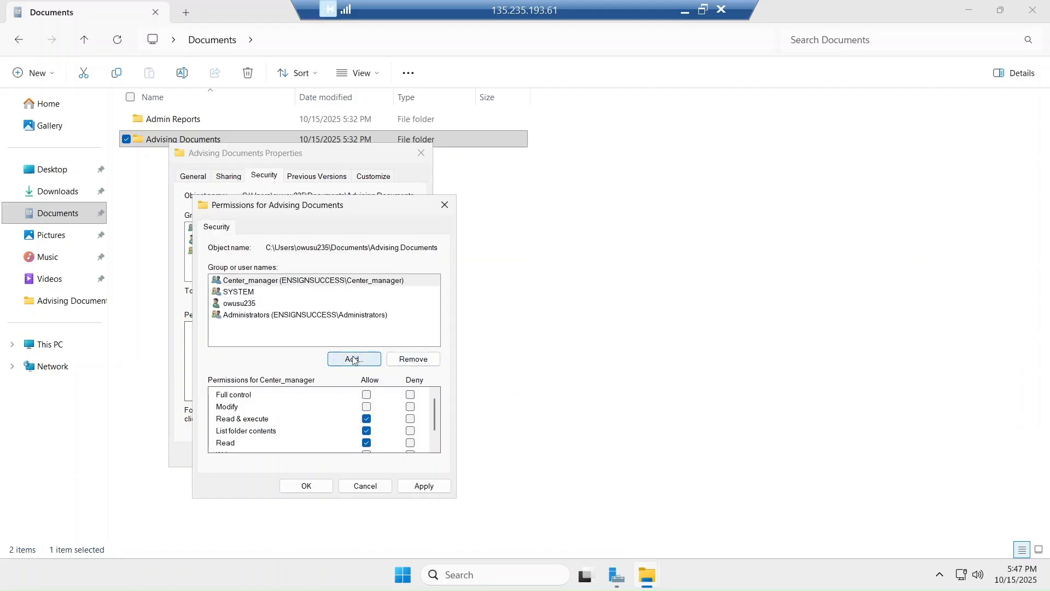
click(353, 359)
text(studen)
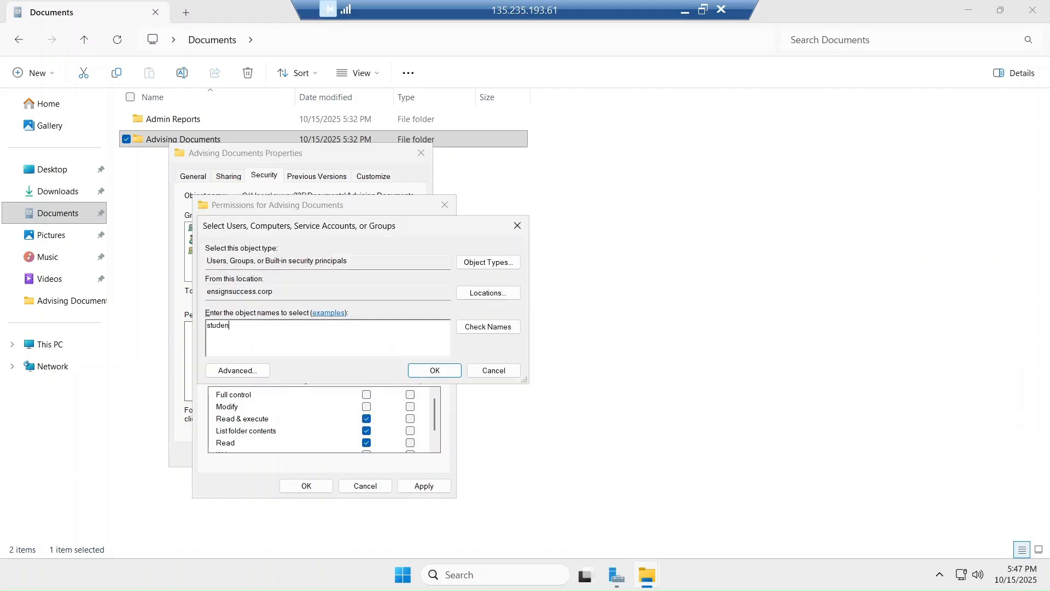
text(t)
click(495, 326)
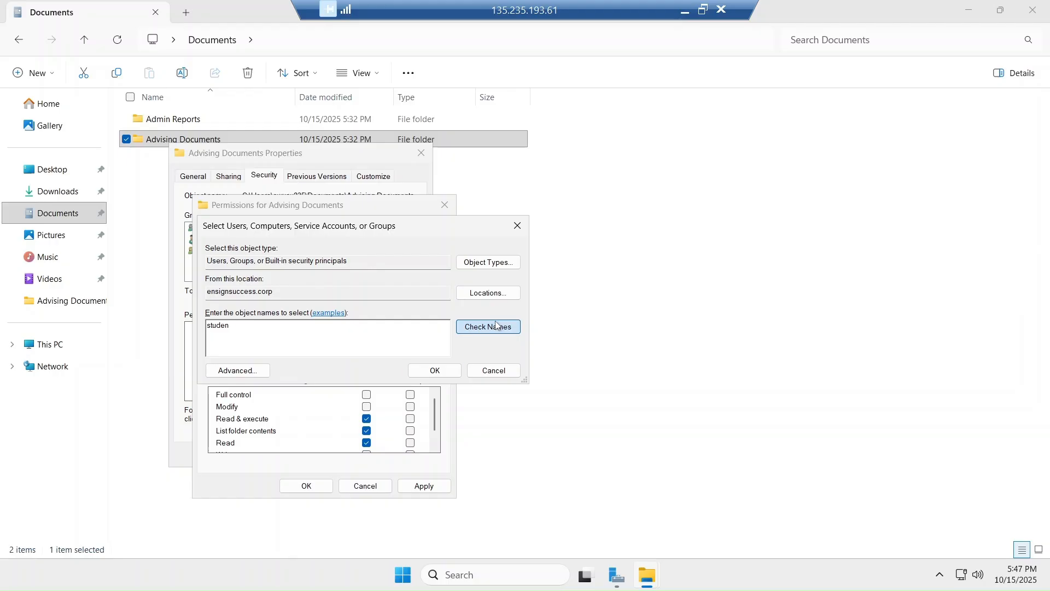
click(432, 370)
Allow both groups Read and Write without Read & execute or List folder contents, and apply
scroll(340, 431, down, 1)
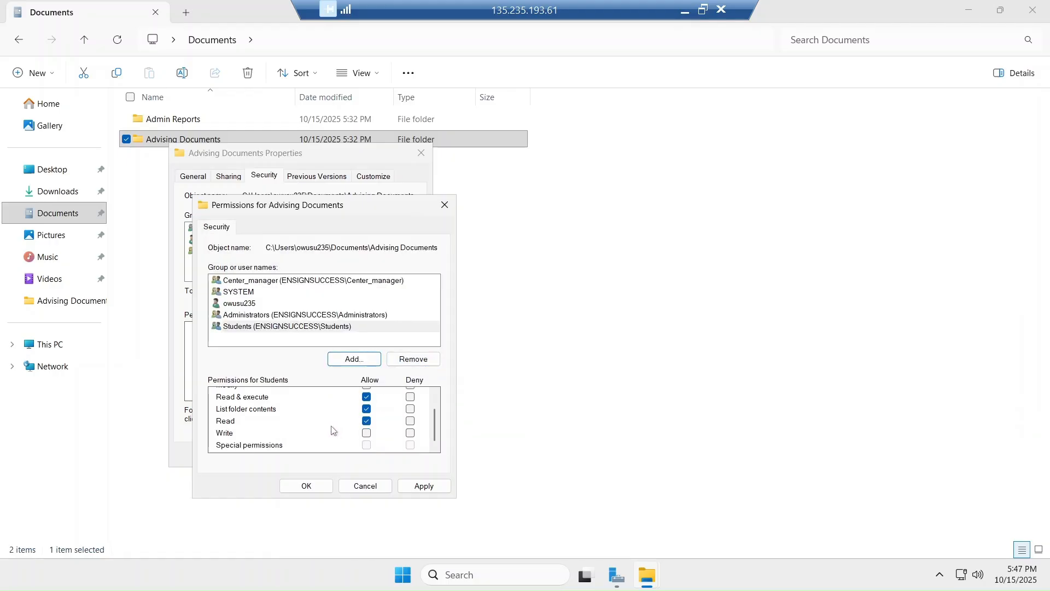
click(366, 431)
click(367, 432)
click(367, 433)
click(366, 410)
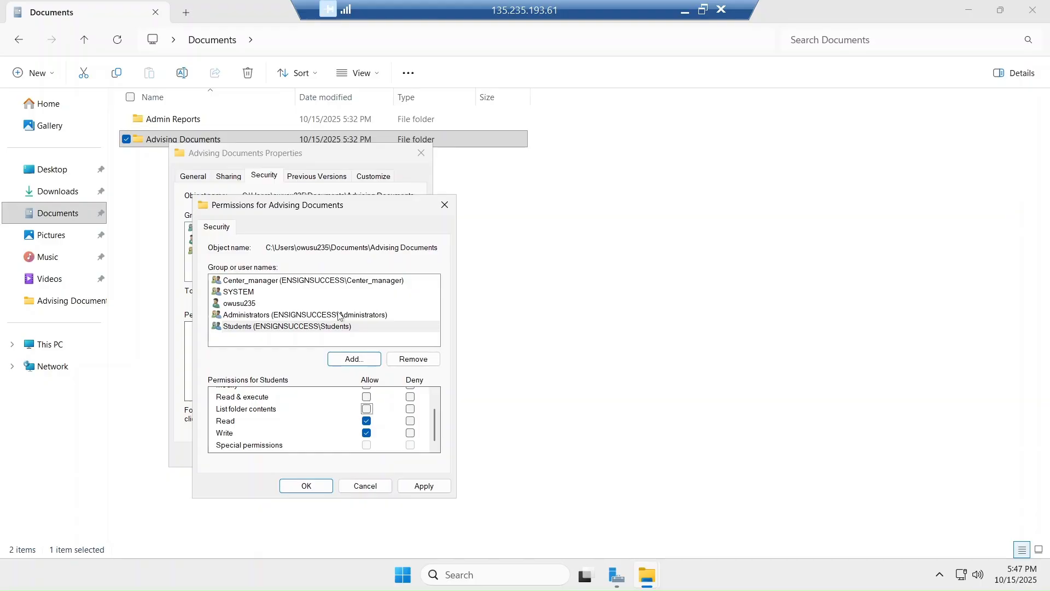
click(336, 282)
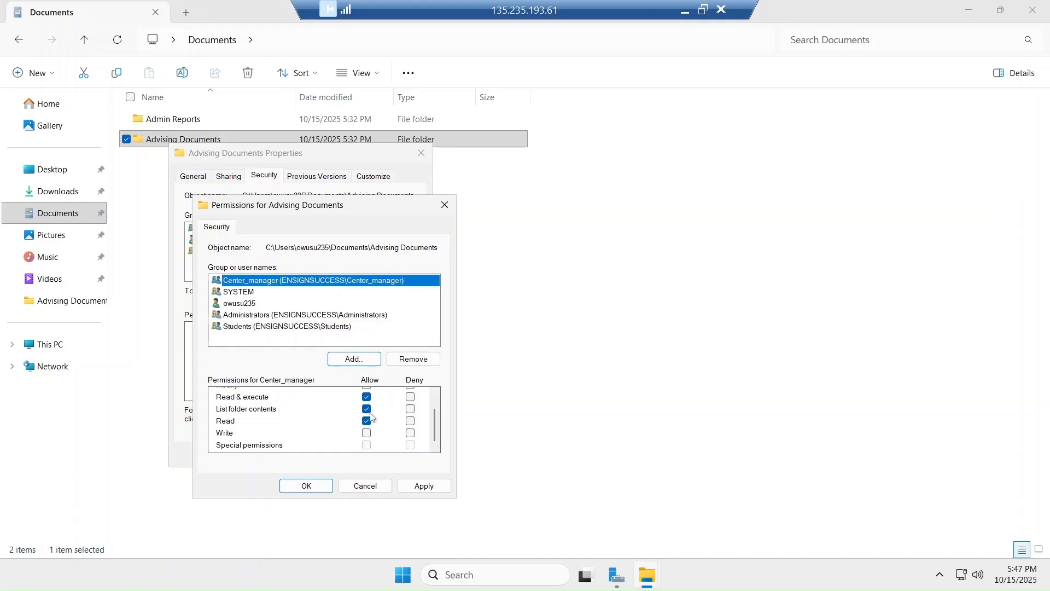
click(366, 396)
click(366, 409)
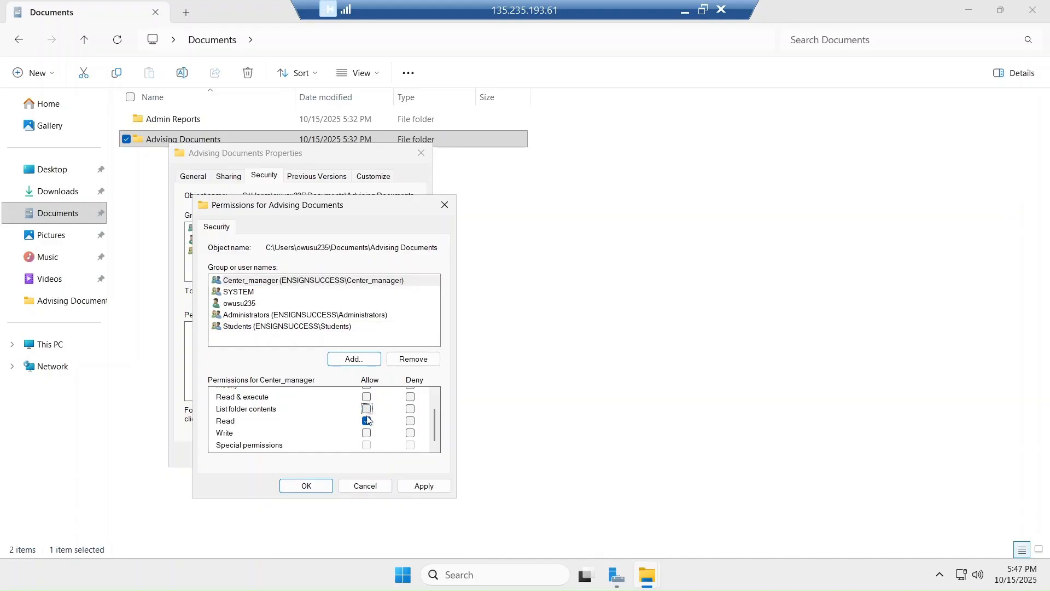
click(367, 432)
click(418, 486)
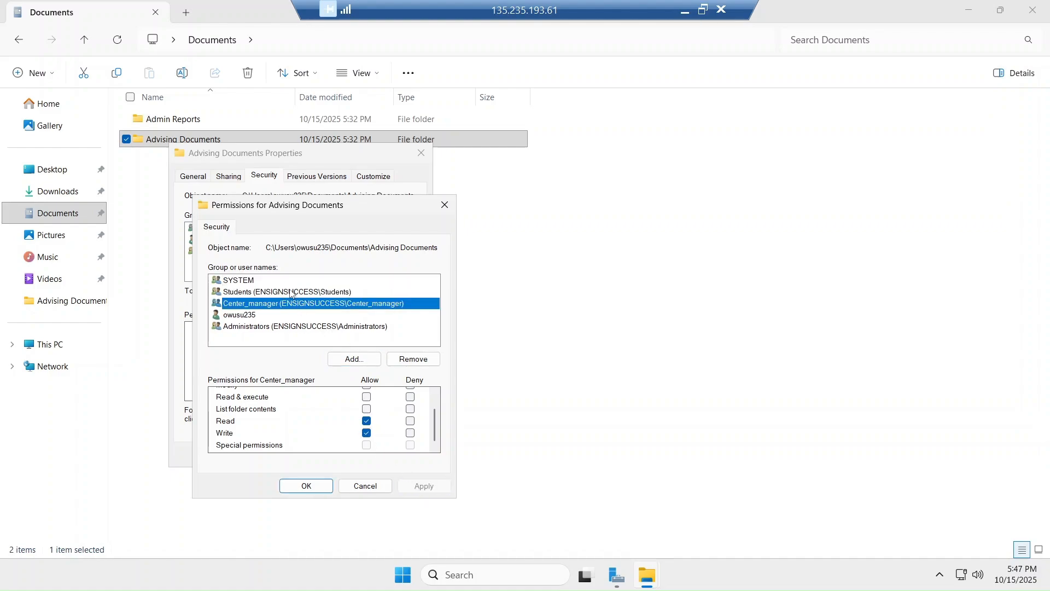
click(291, 293)
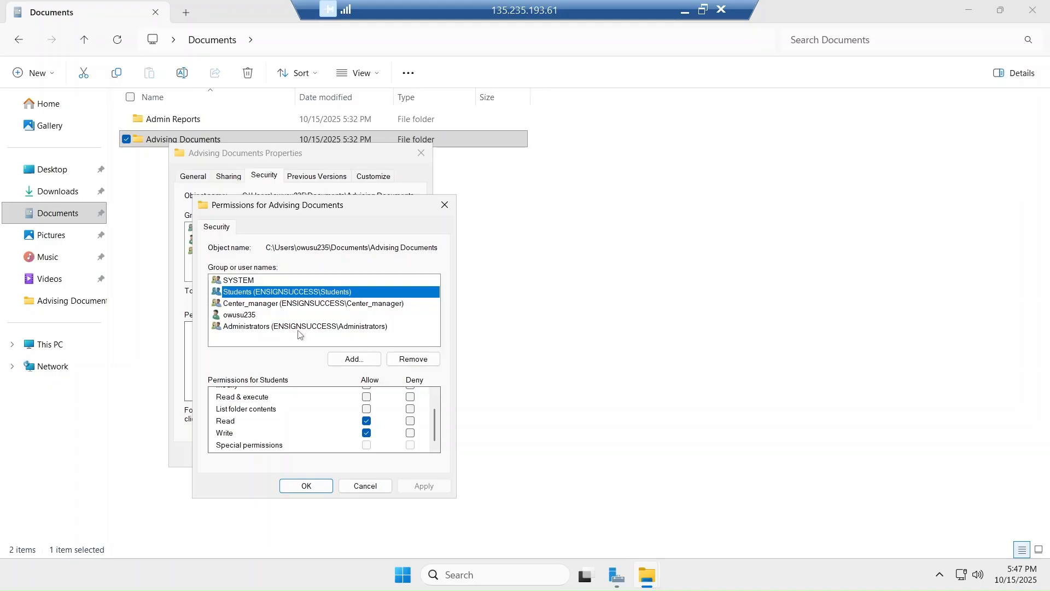
click(315, 485)
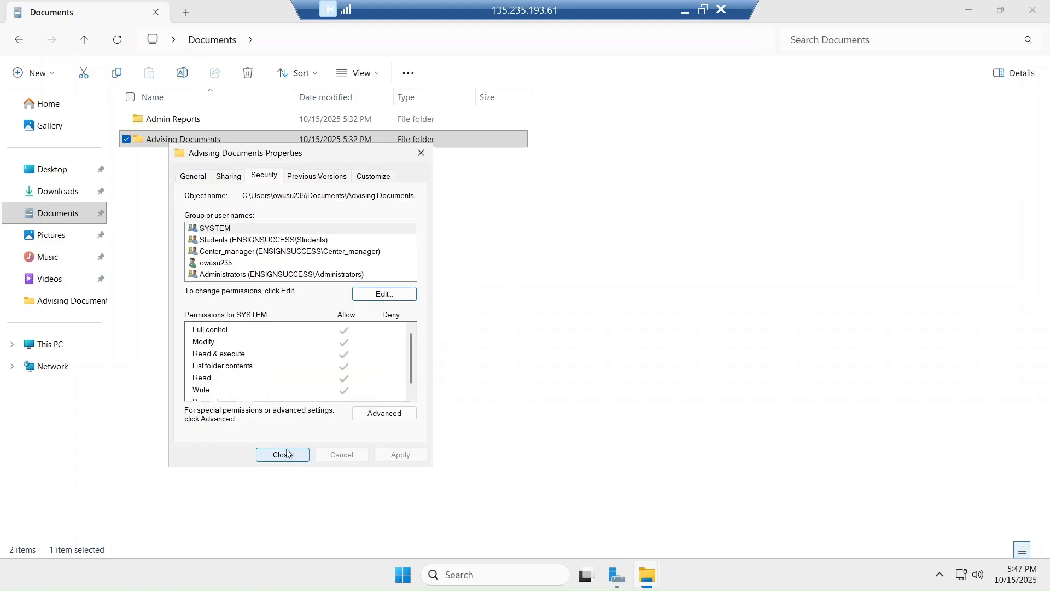
click(281, 455)
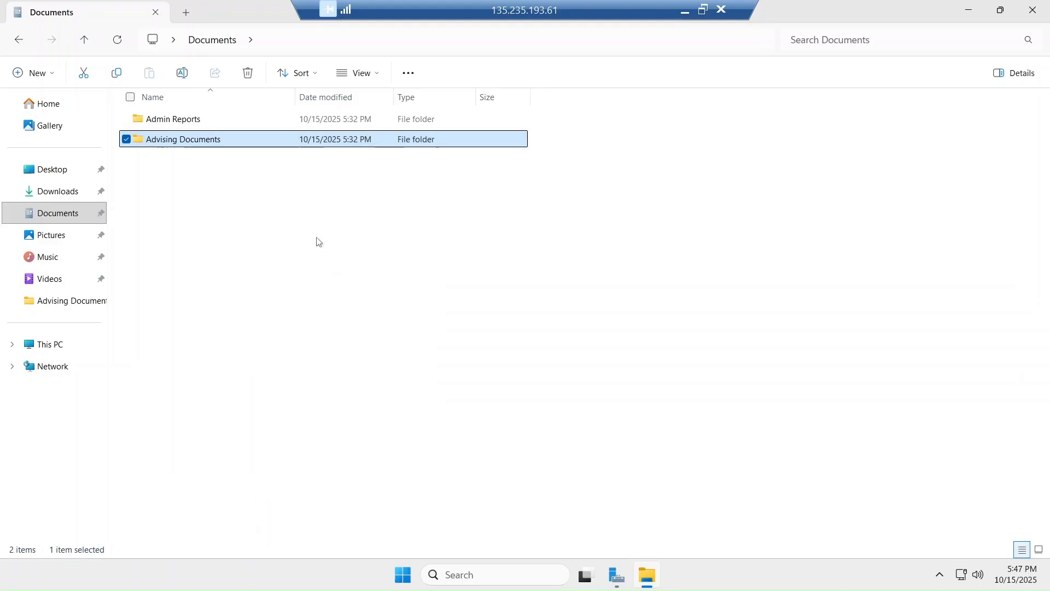
Open the Admin Reports folder's properties at its Security permissions
click(300, 245)
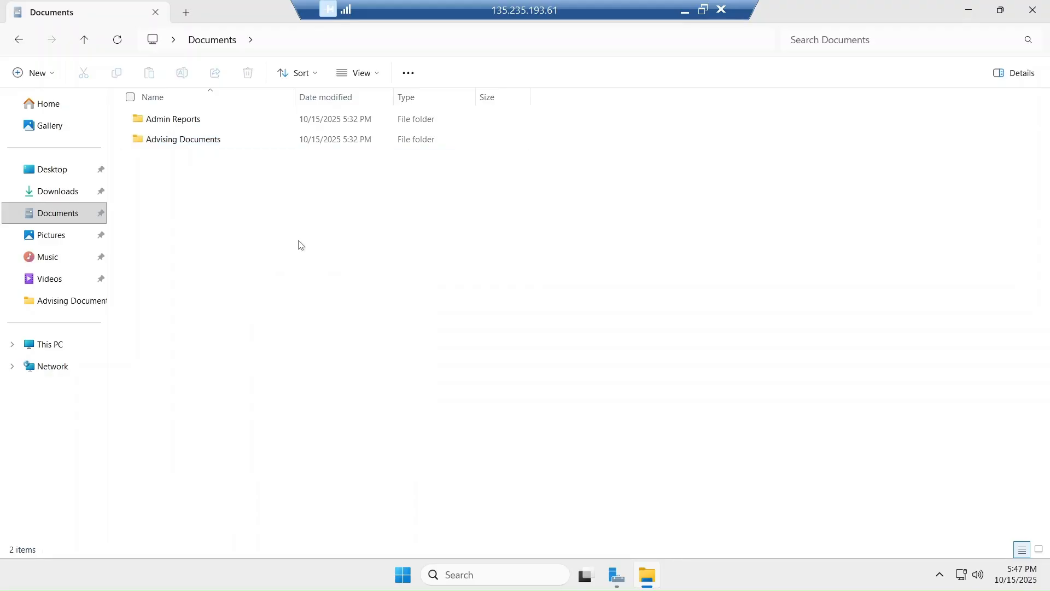
click(186, 120)
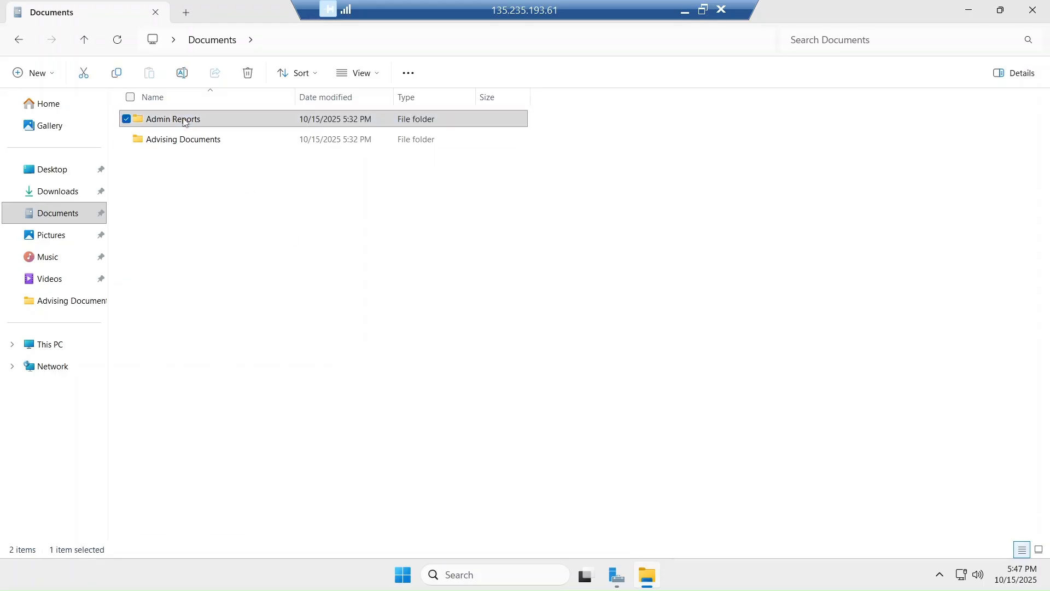
right_click(185, 121)
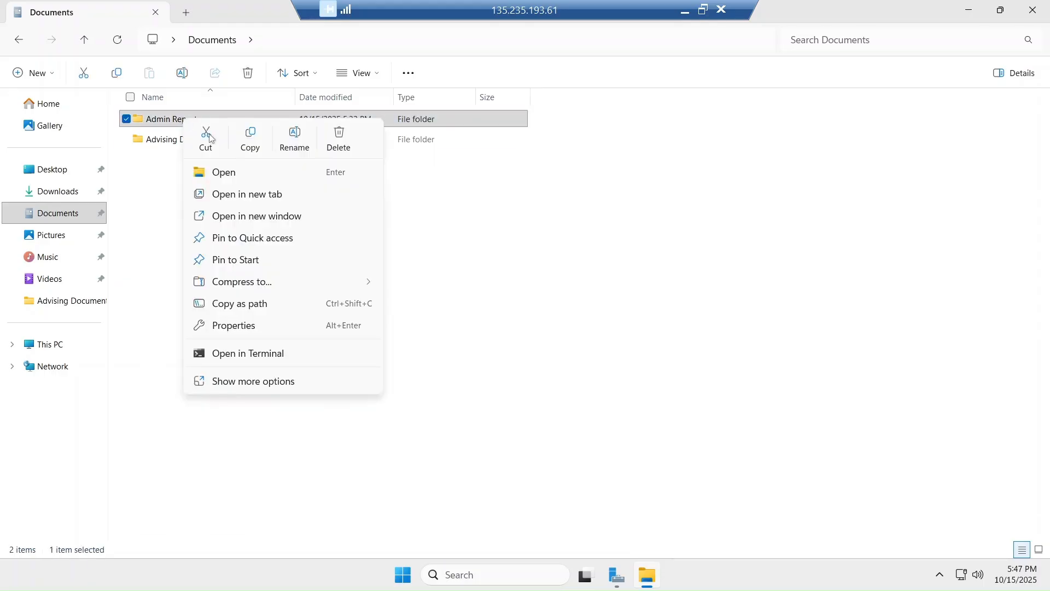
click(246, 327)
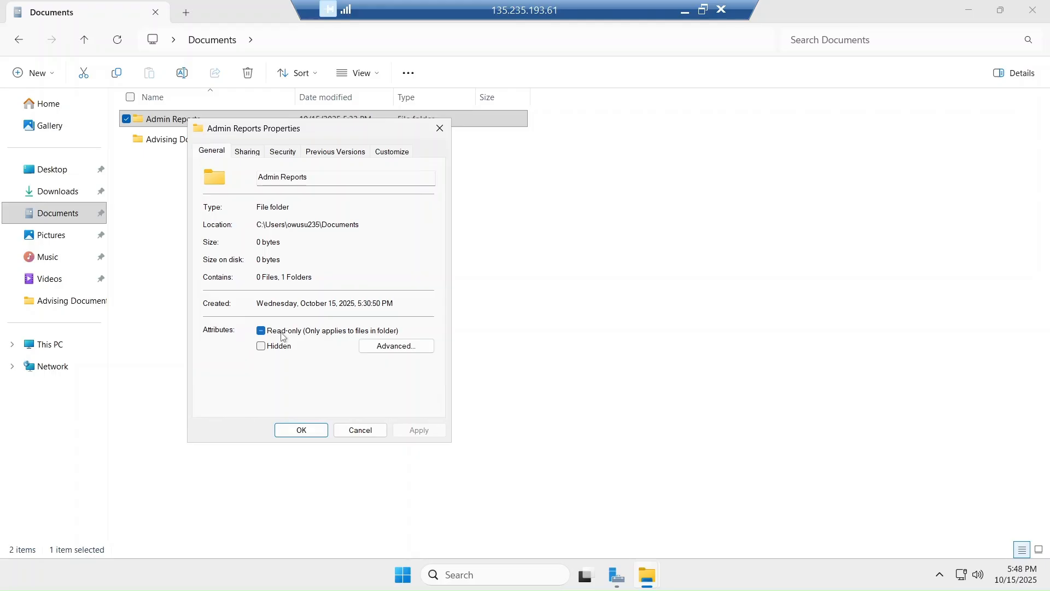
click(274, 156)
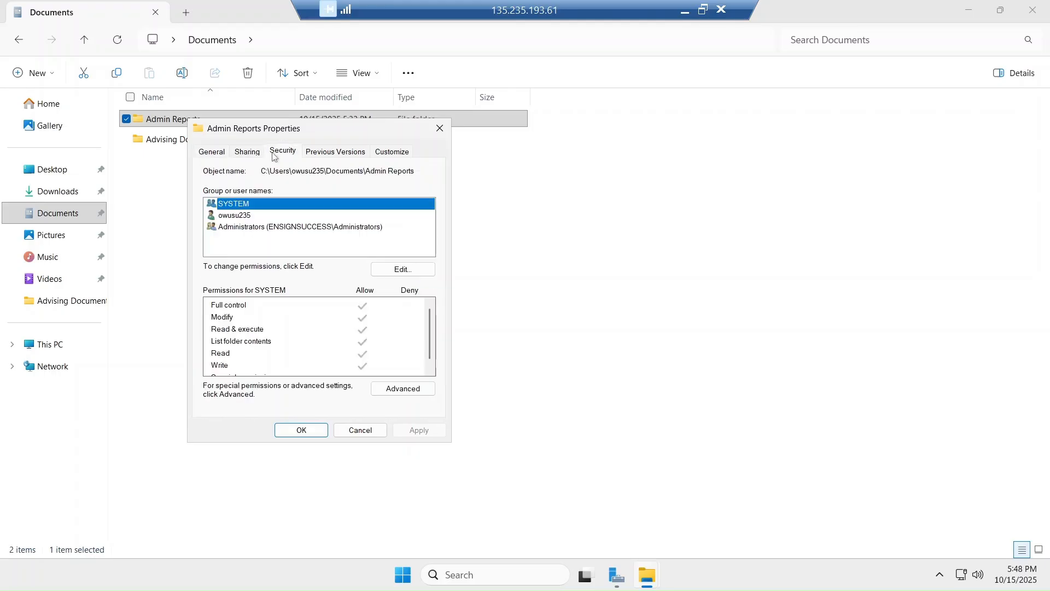
Add Center_manager to the Admin Reports folder's security permissions
click(396, 274)
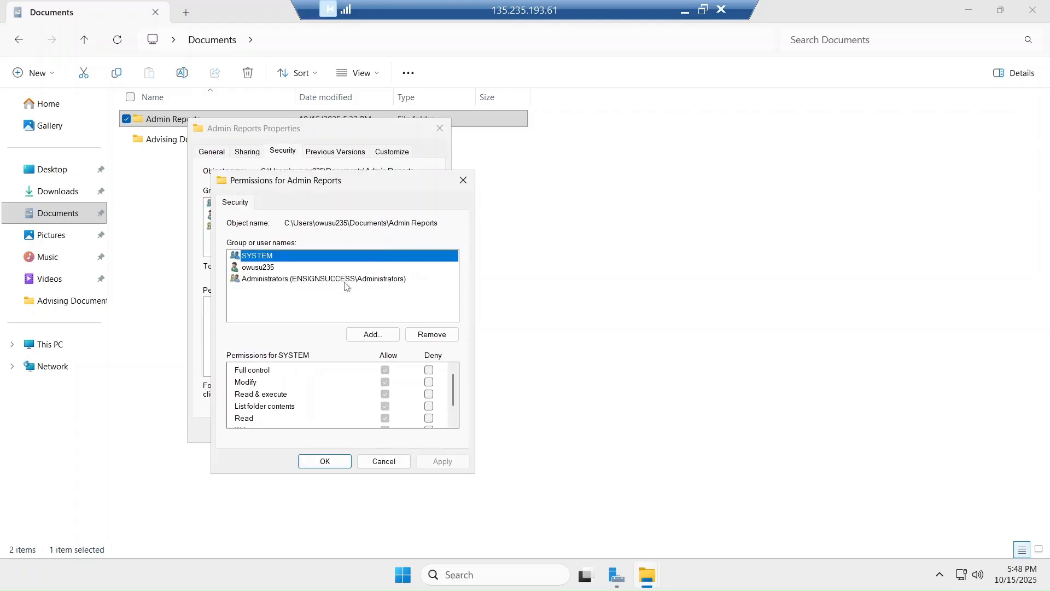
click(366, 329)
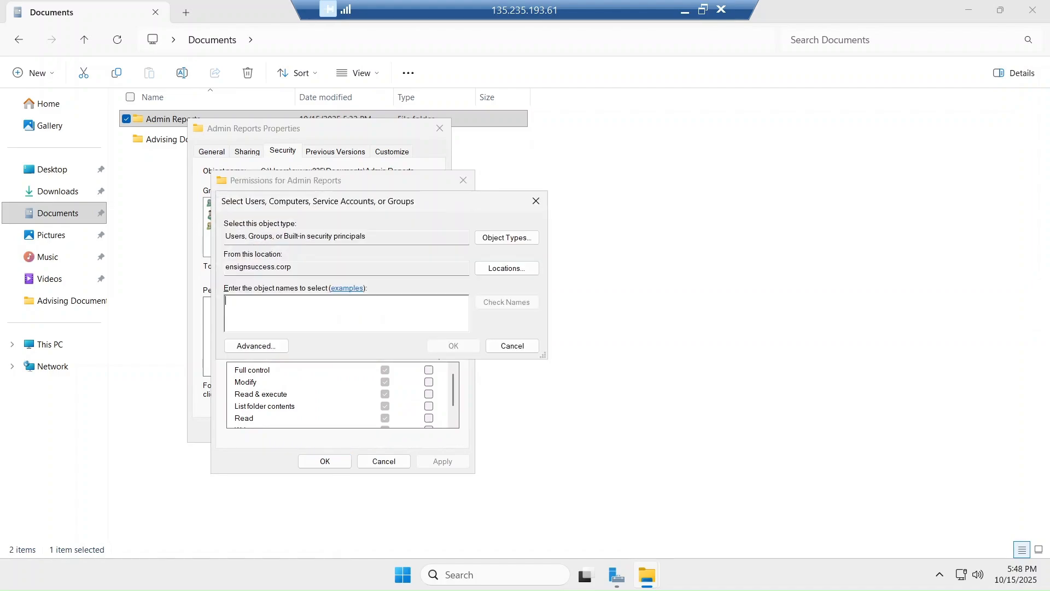
text(center)
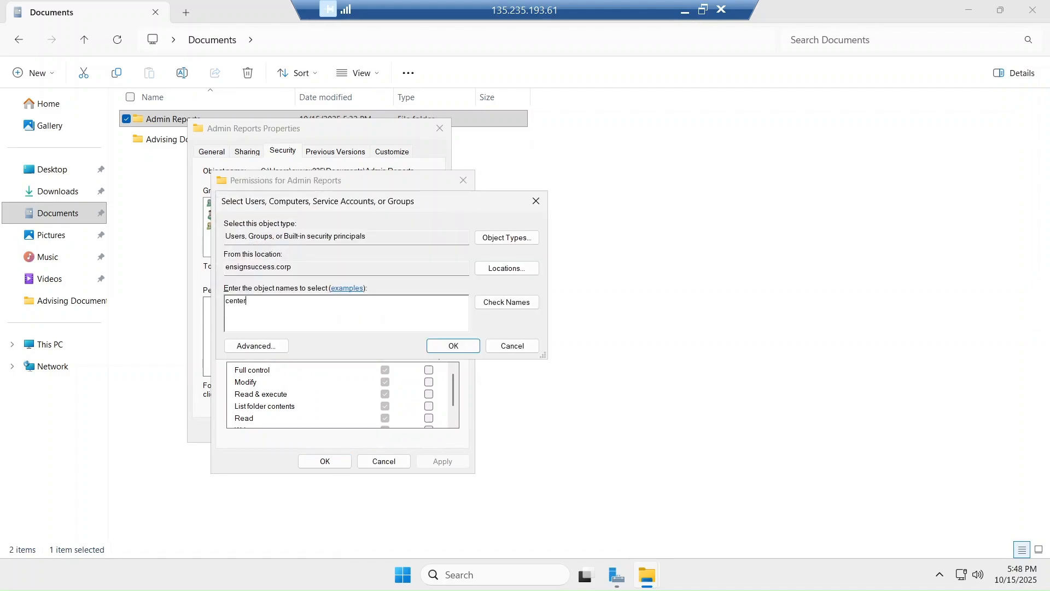
click(517, 303)
click(454, 351)
Limit Center_manager to Read and Write, clearing Read & execute and List folder contents
click(385, 395)
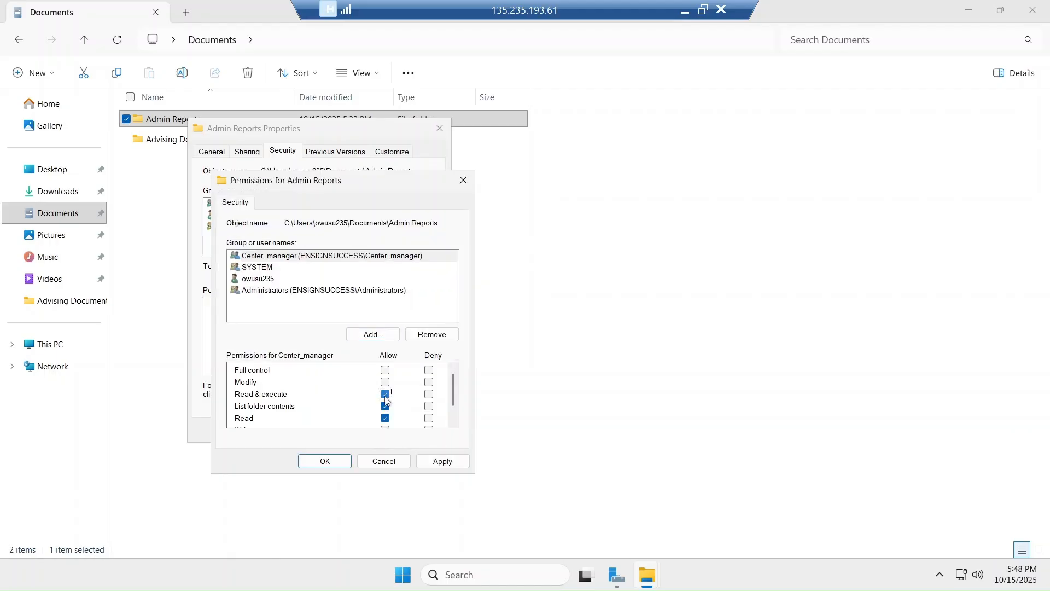
scroll(385, 402, down, 1)
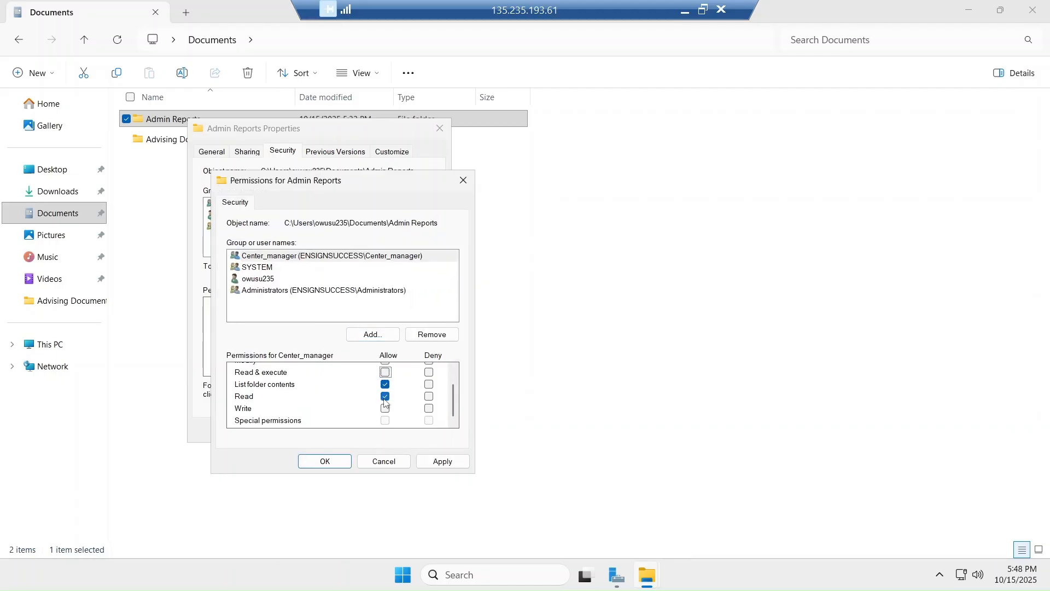
click(386, 409)
click(385, 385)
click(436, 462)
click(334, 461)
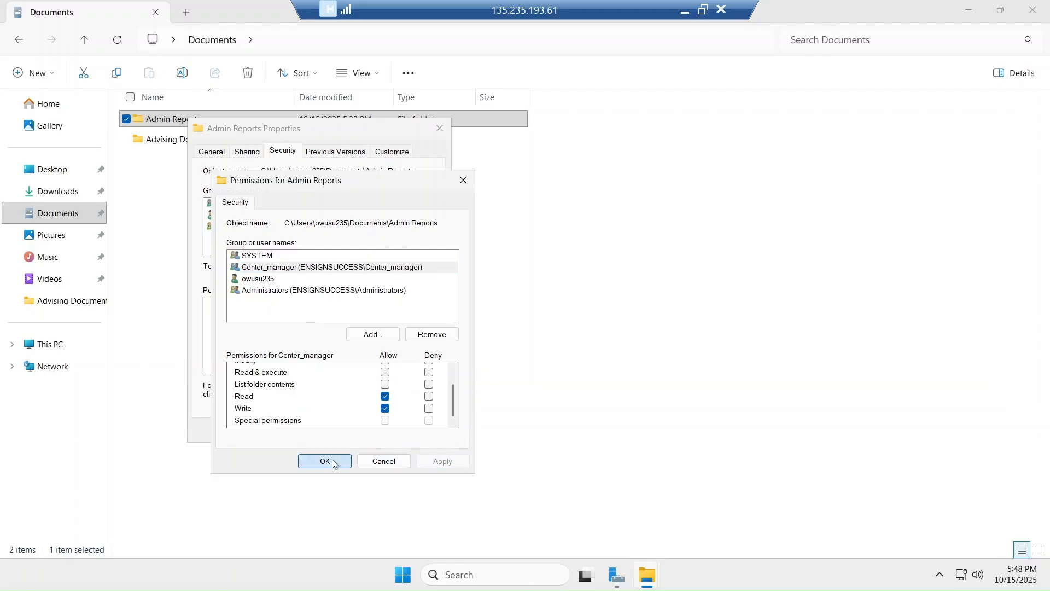
click(255, 154)
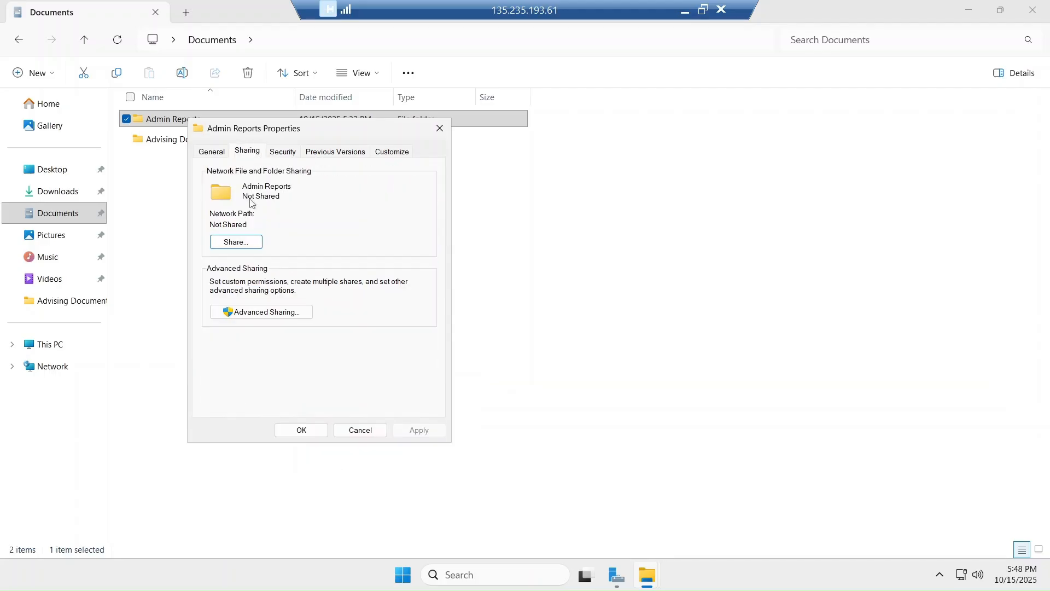
Turn on 'Share this folder' for Admin Reports in Advanced Sharing
click(238, 242)
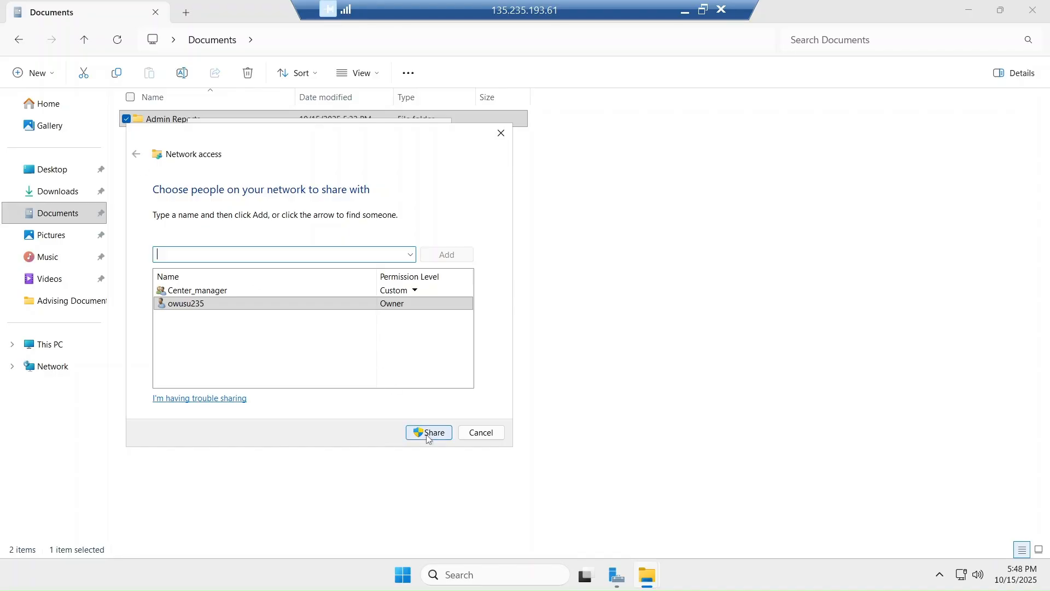
click(501, 133)
click(244, 312)
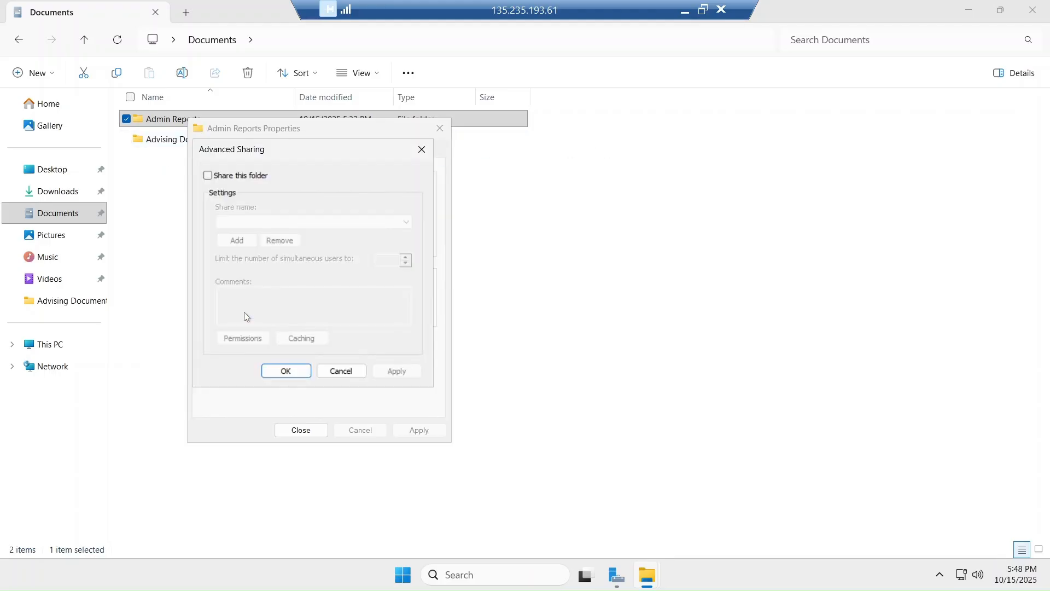
click(207, 176)
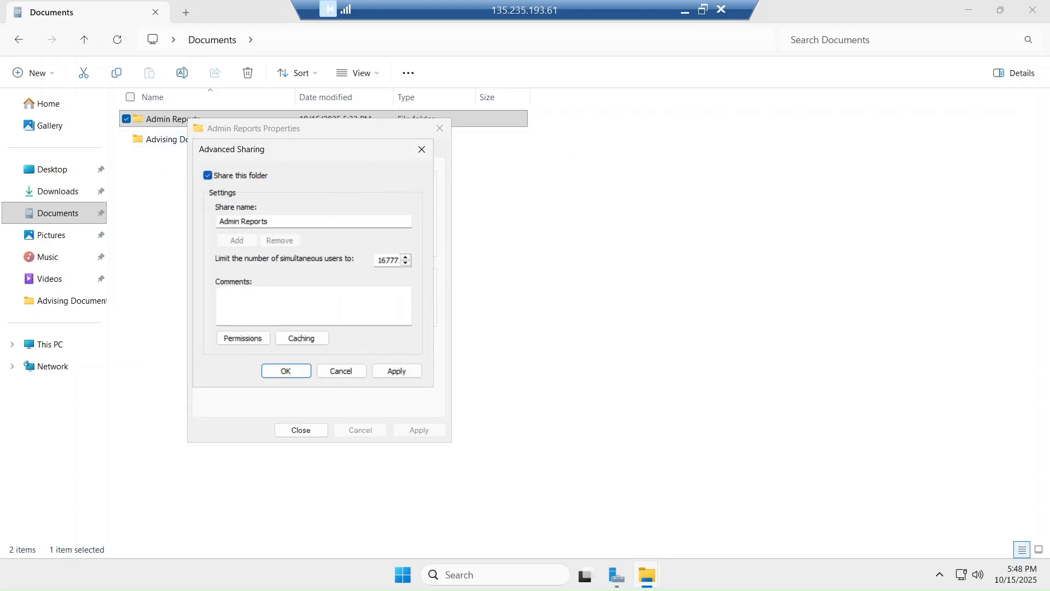
Replace Everyone with Center_manager at Read share access, apply, and close Properties
click(254, 340)
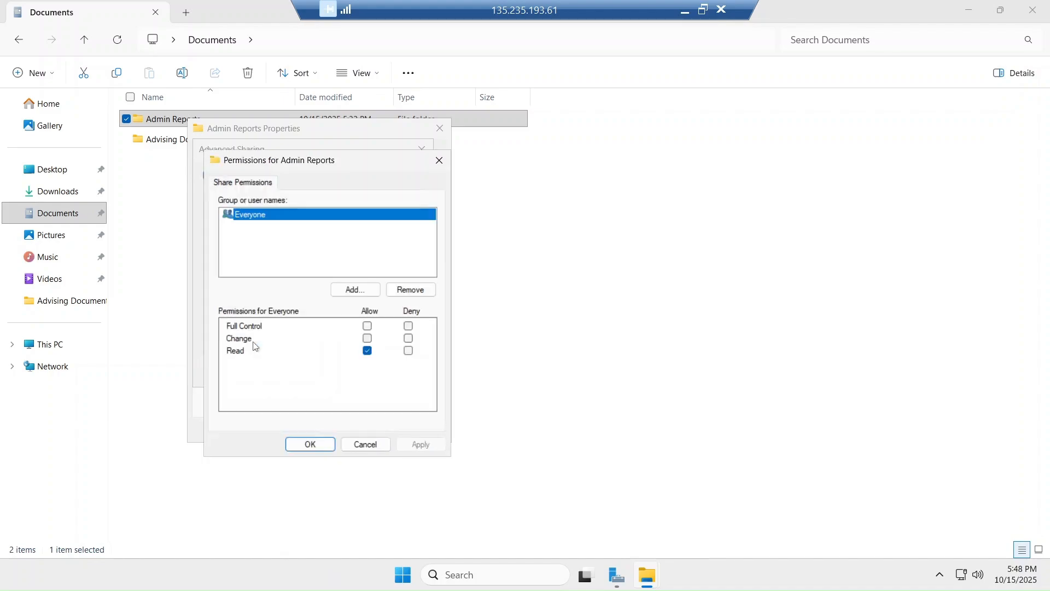
click(409, 289)
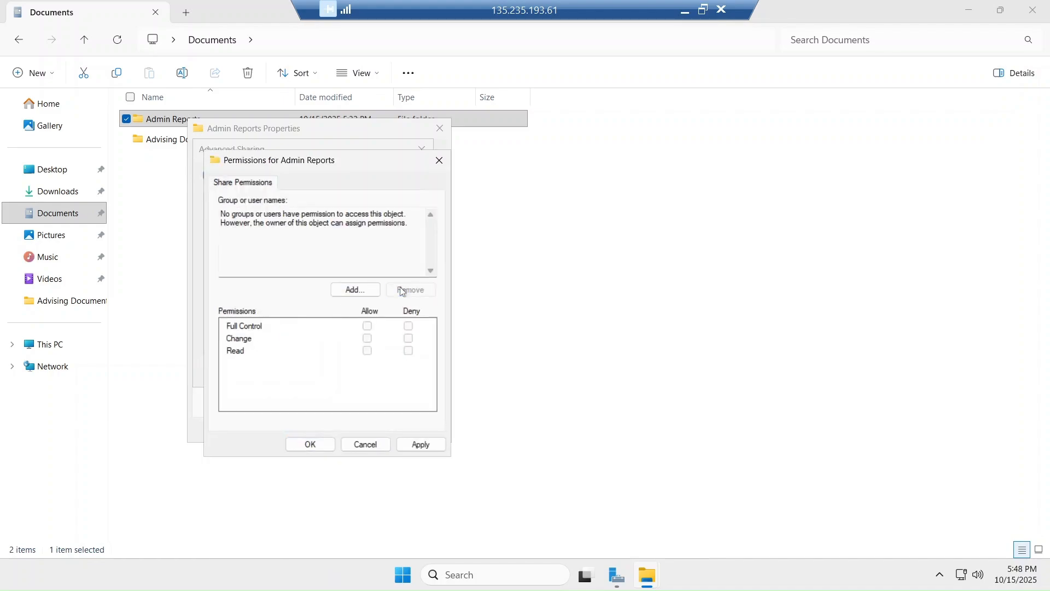
key(Return)
text(center)
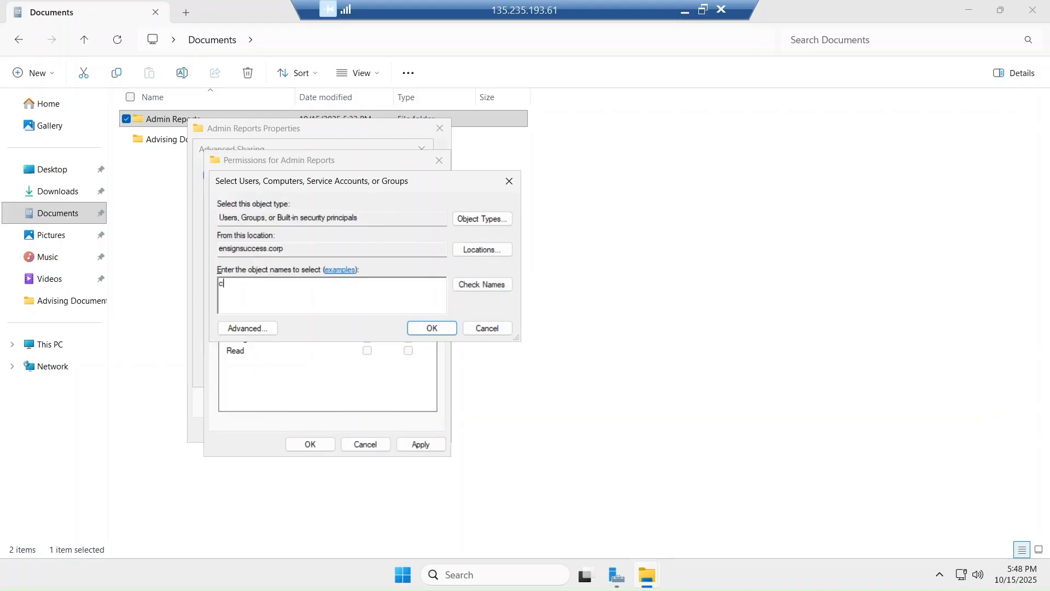
click(477, 284)
click(432, 328)
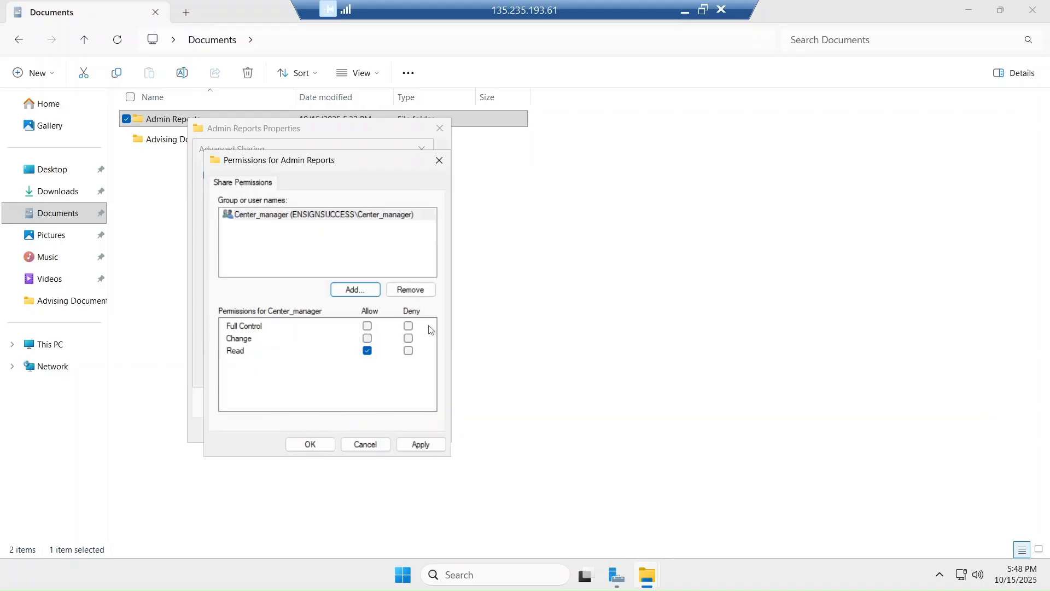
click(420, 444)
click(313, 447)
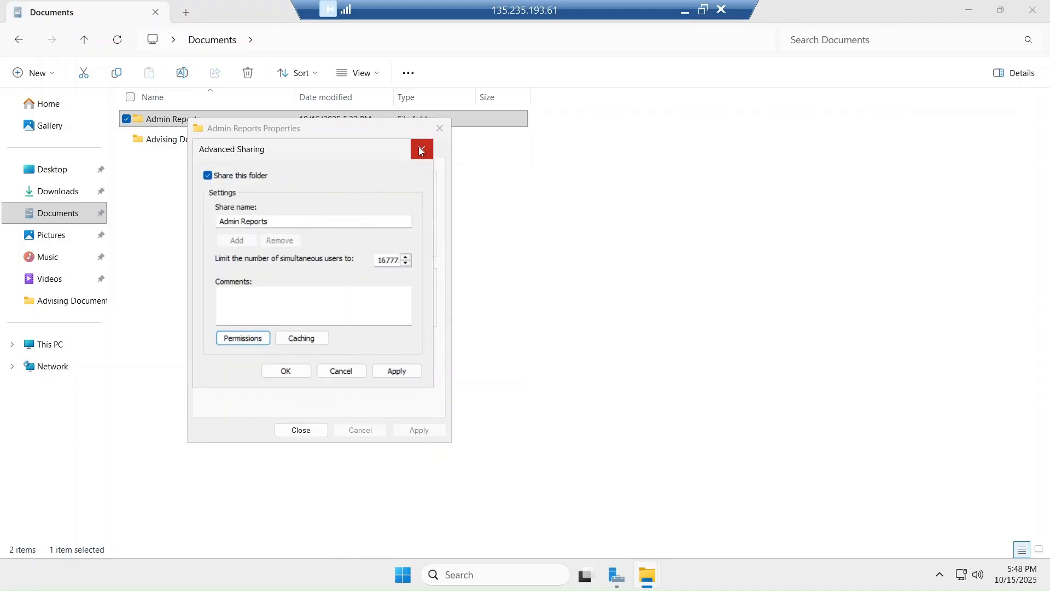
click(393, 370)
click(286, 373)
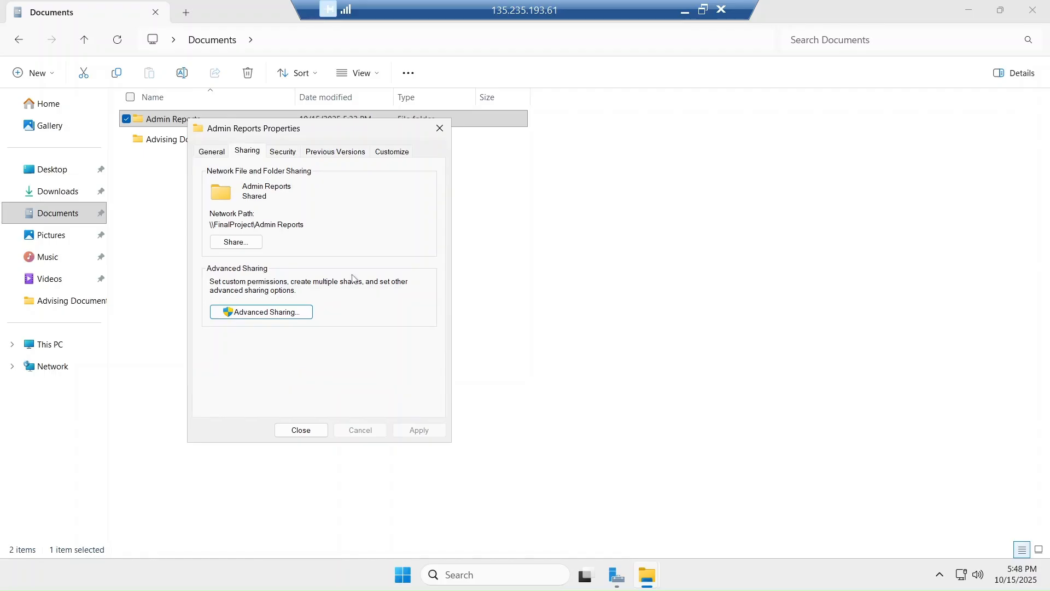
click(302, 430)
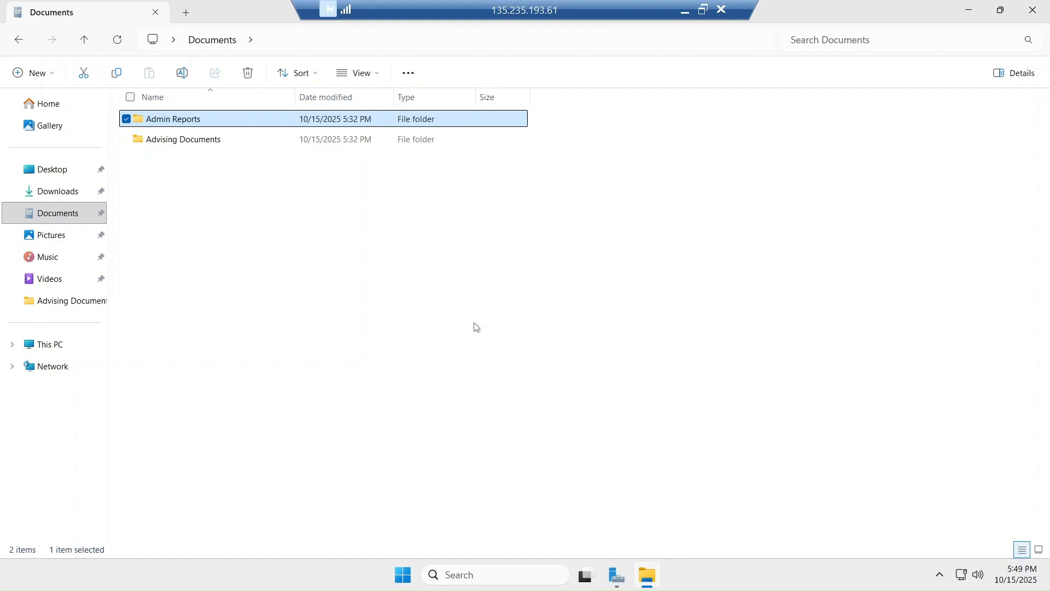
Leave full-screen Remote Desktop and bring the Canvas Final Project instructions forward
click(705, 9)
scroll(380, 297, down, 2)
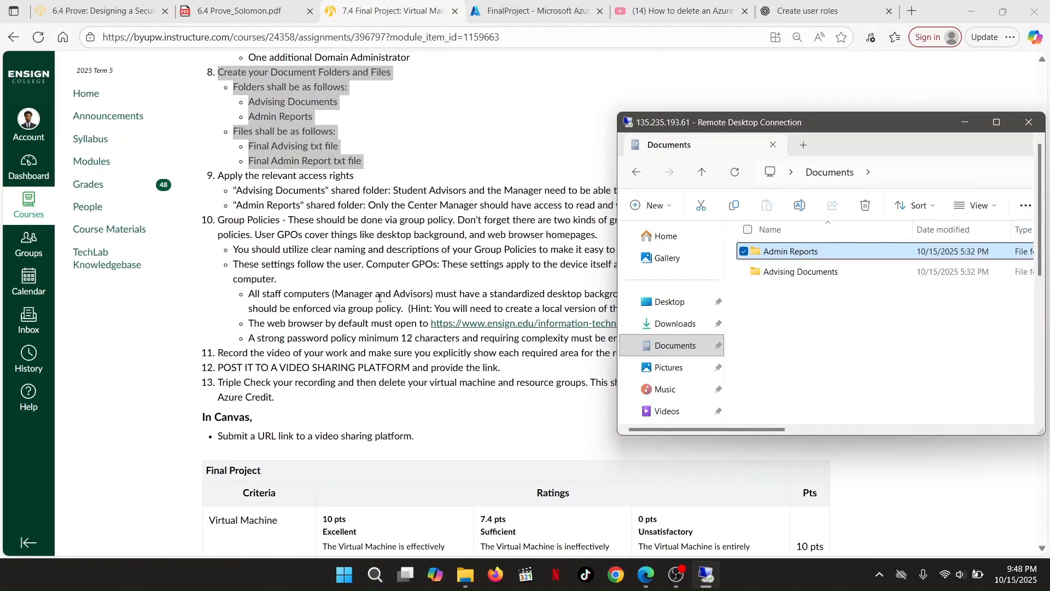
click(411, 186)
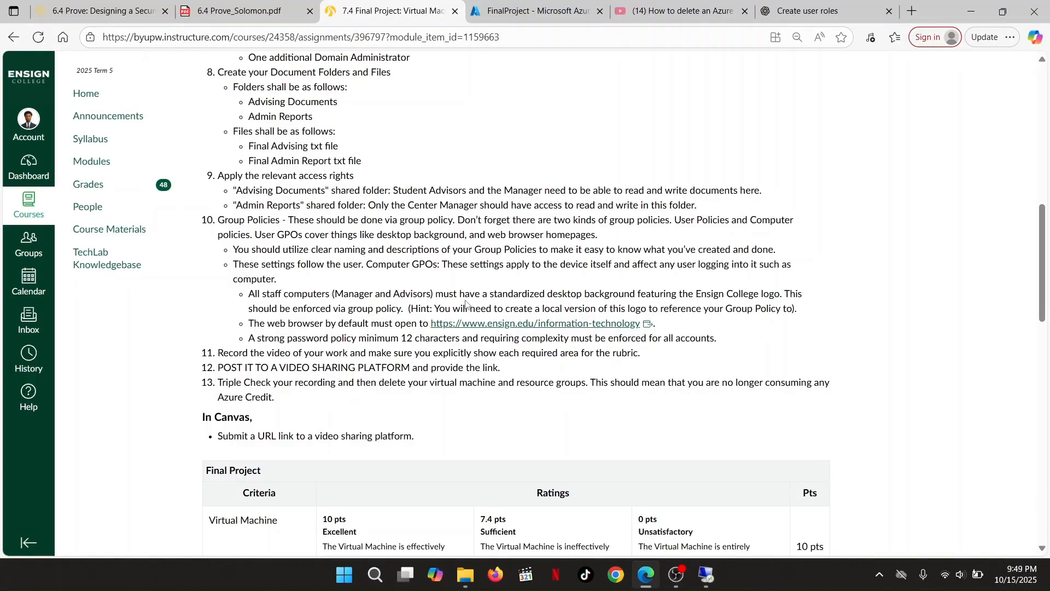
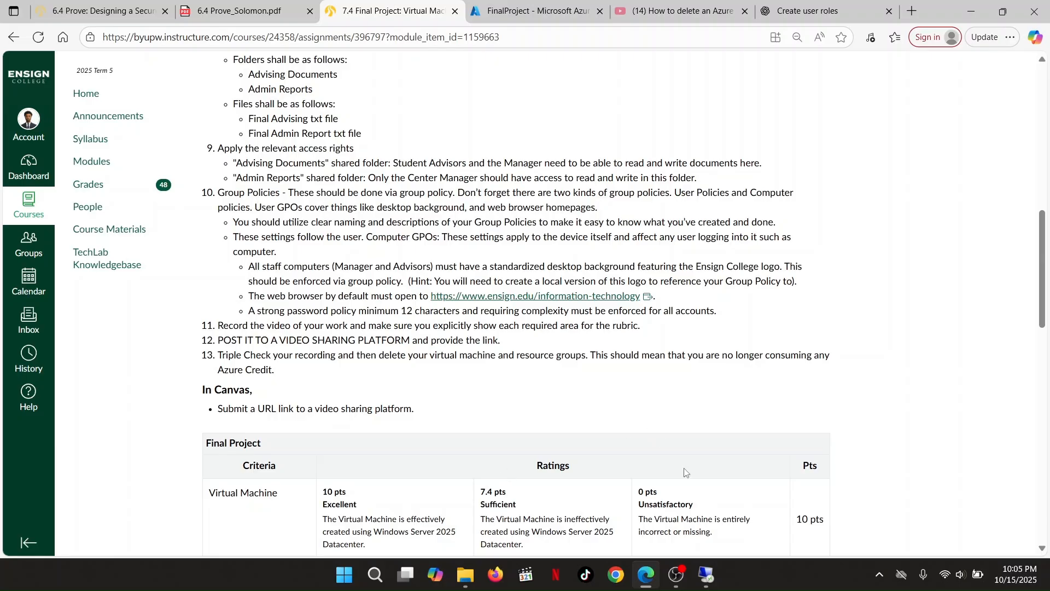
Bring the Remote Desktop session forward and maximize it to show Server Manager
click(706, 576)
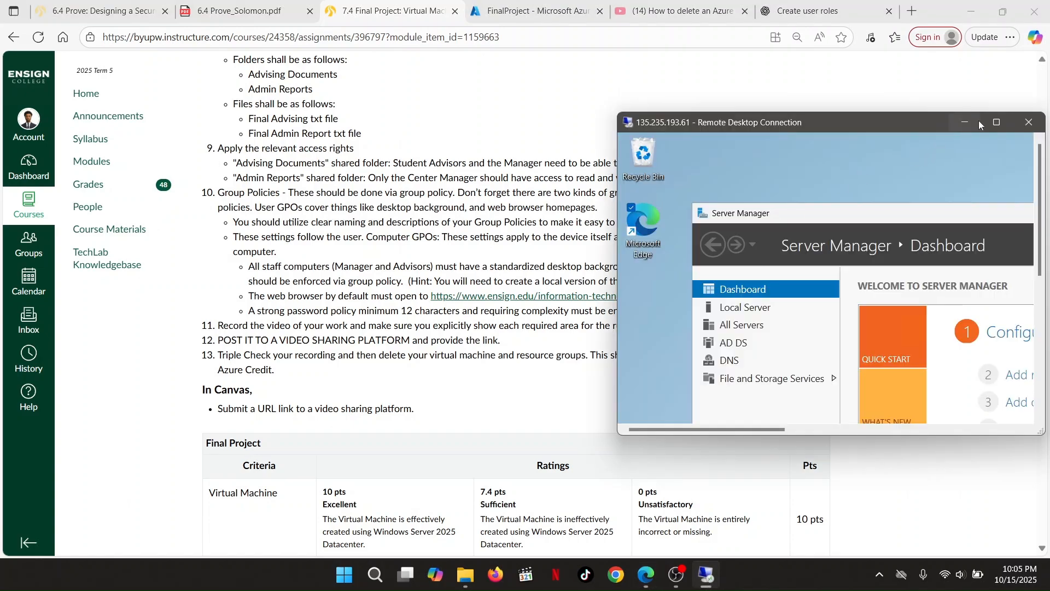
click(998, 123)
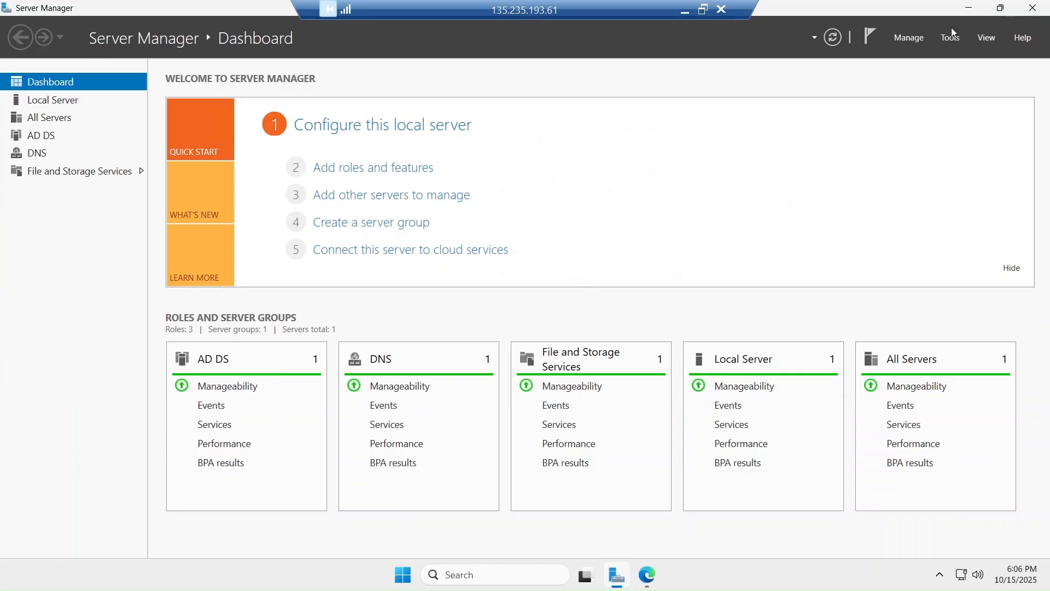
Launch Group Policy Management and expand Forest > Domains to ensignsuccess.corp
click(951, 38)
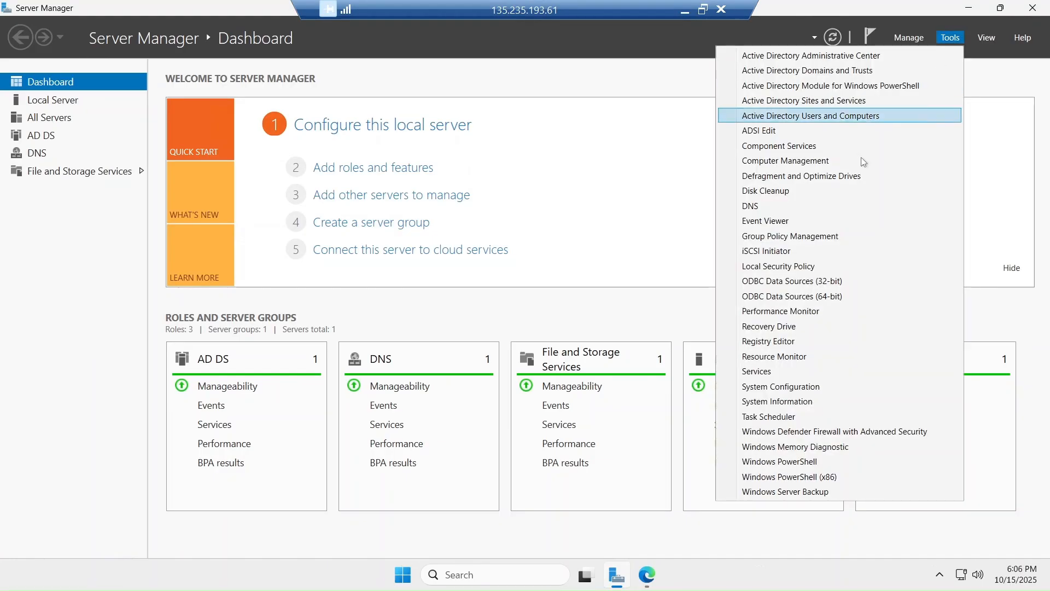
click(789, 241)
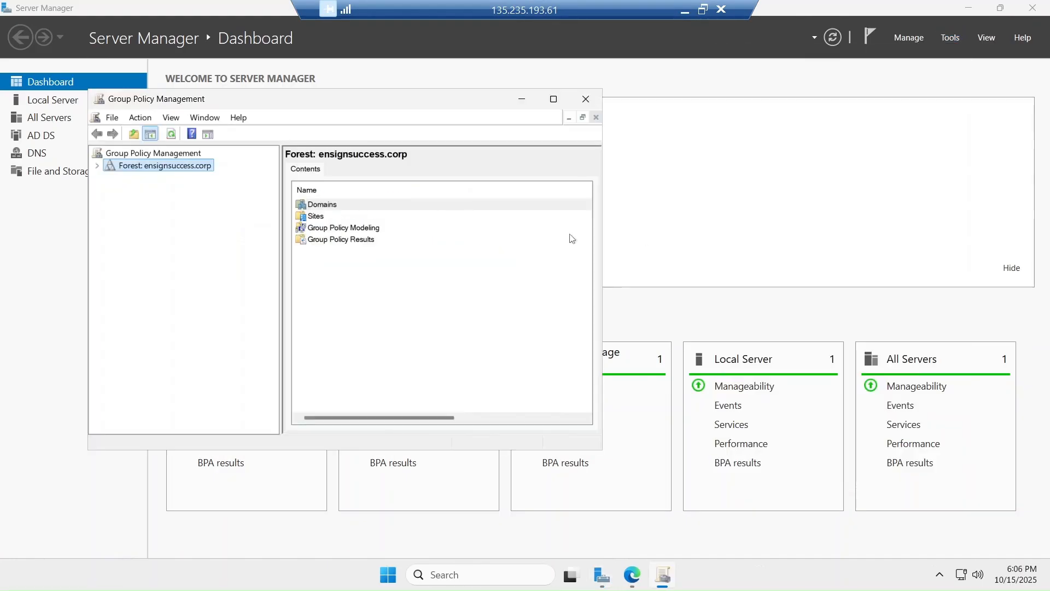
right_click(154, 170)
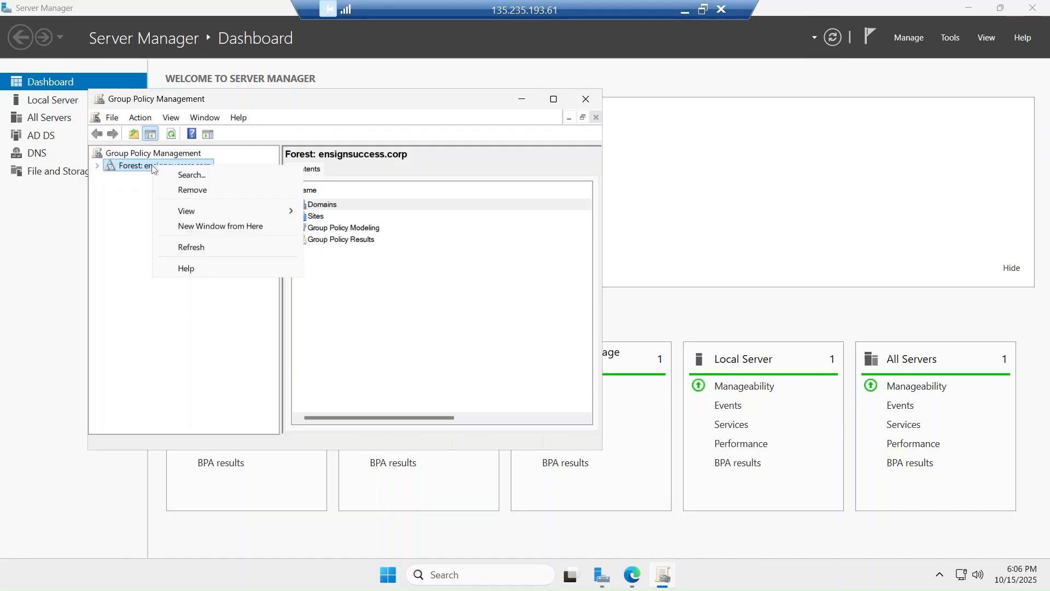
click(98, 165)
click(110, 178)
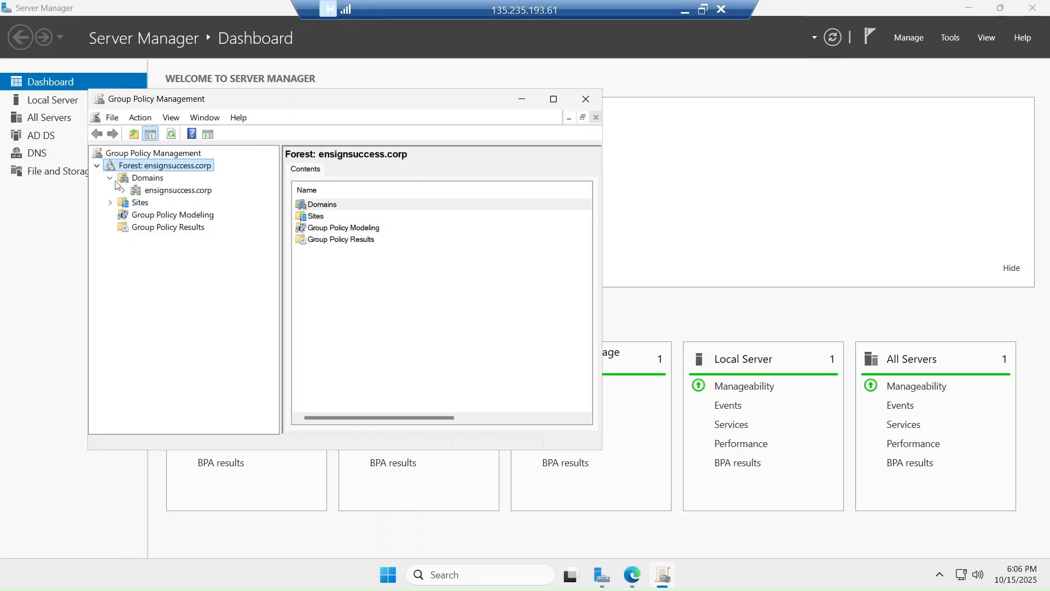
click(148, 189)
Create a GPO named 'Common GPO' linked to the ensignsuccess.corp domain
right_click(147, 189)
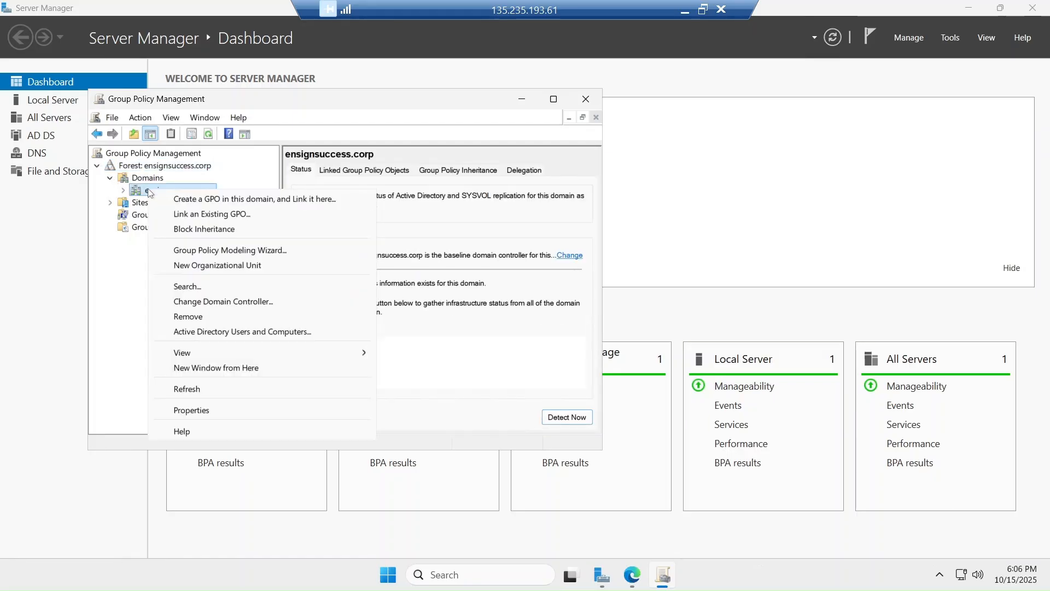
click(225, 200)
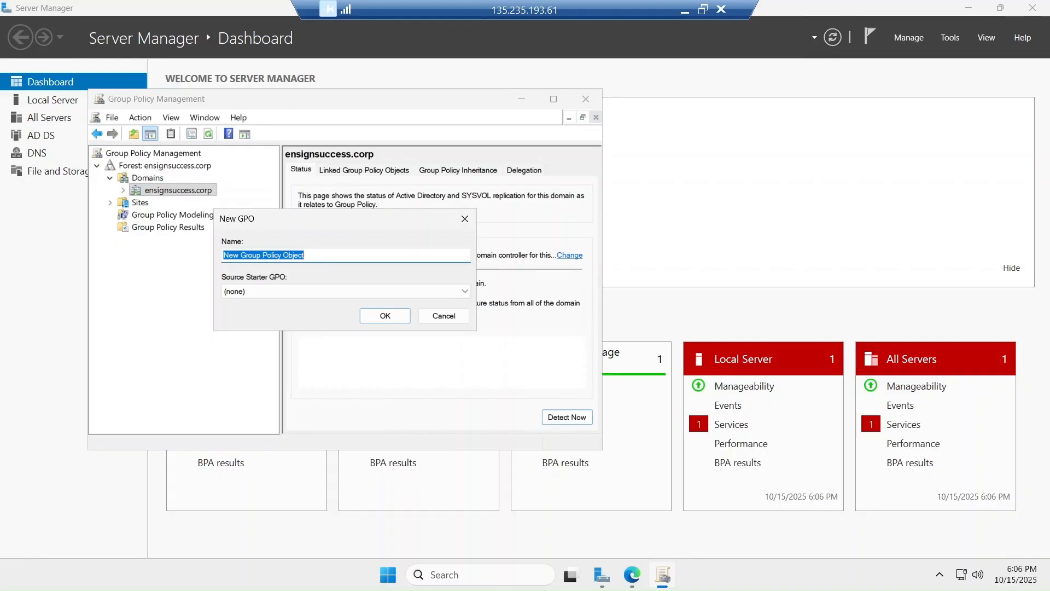
text(Comm)
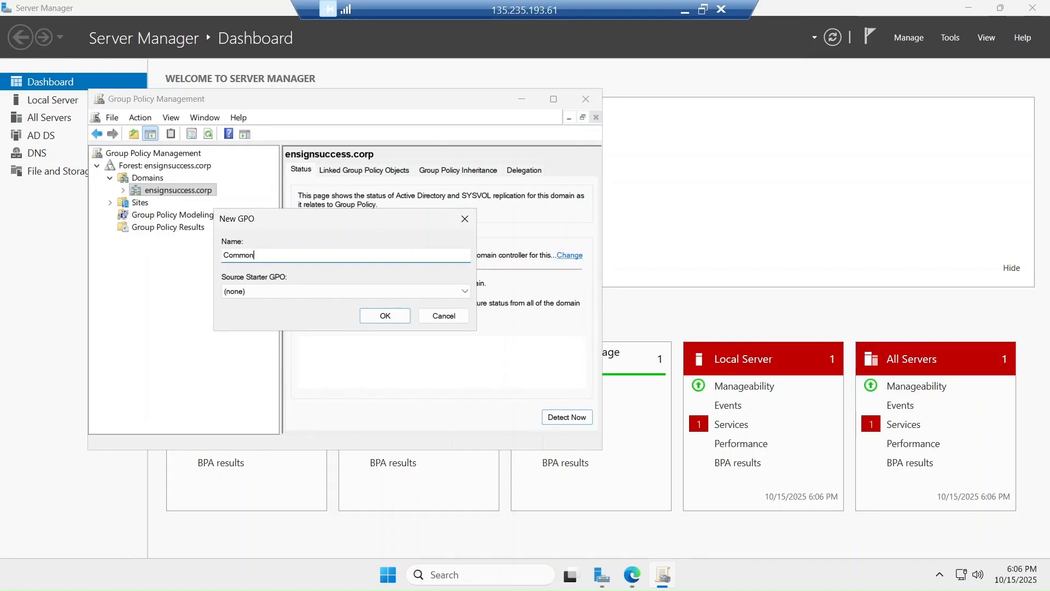
text(on GPO)
click(384, 316)
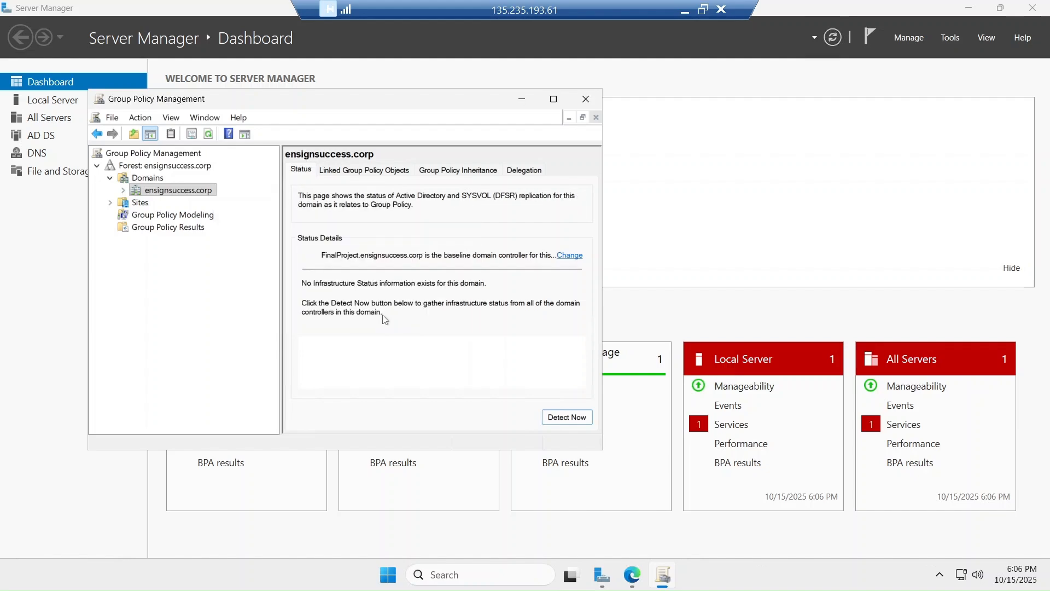
Select Common GPO under the domain and permanently dismiss the link warning
click(123, 191)
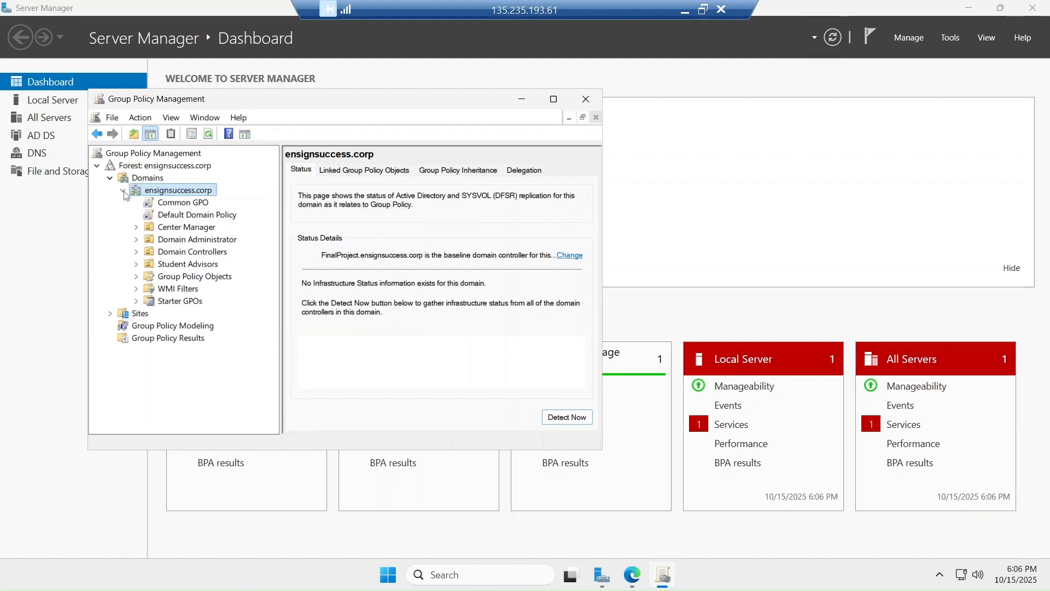
click(176, 203)
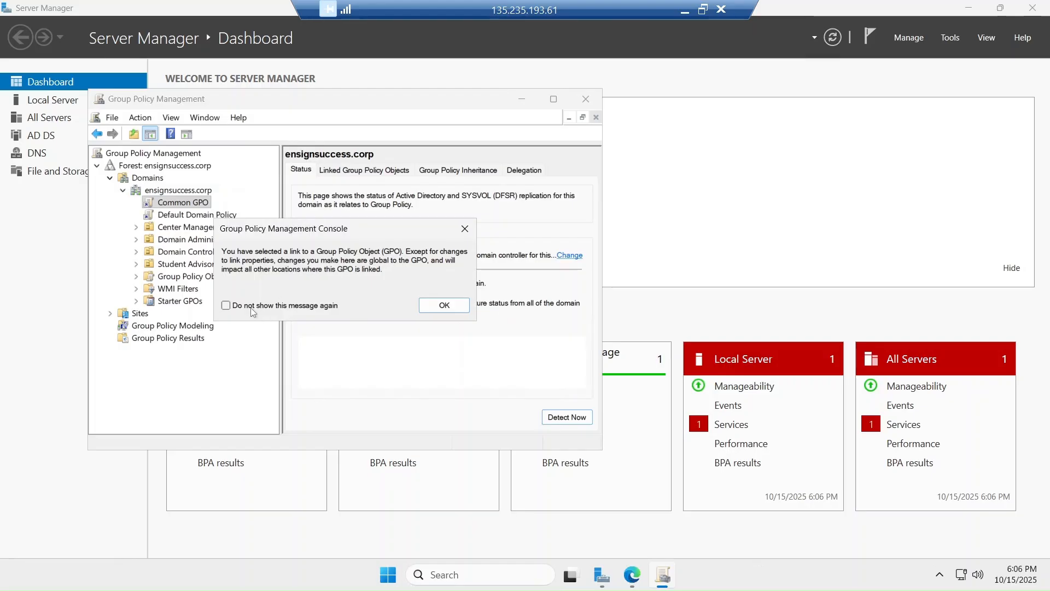
click(226, 305)
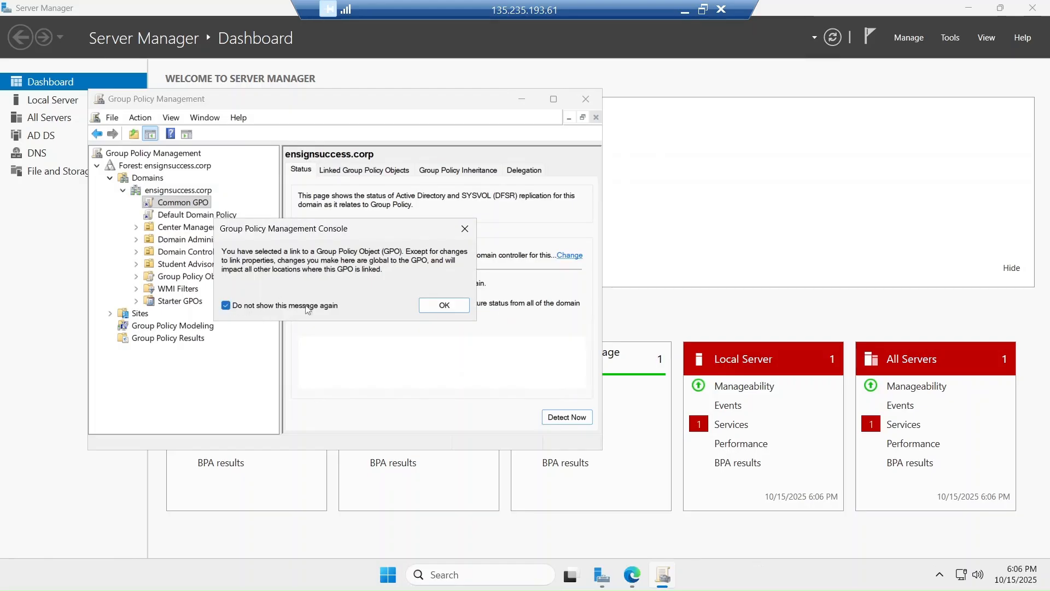
click(444, 305)
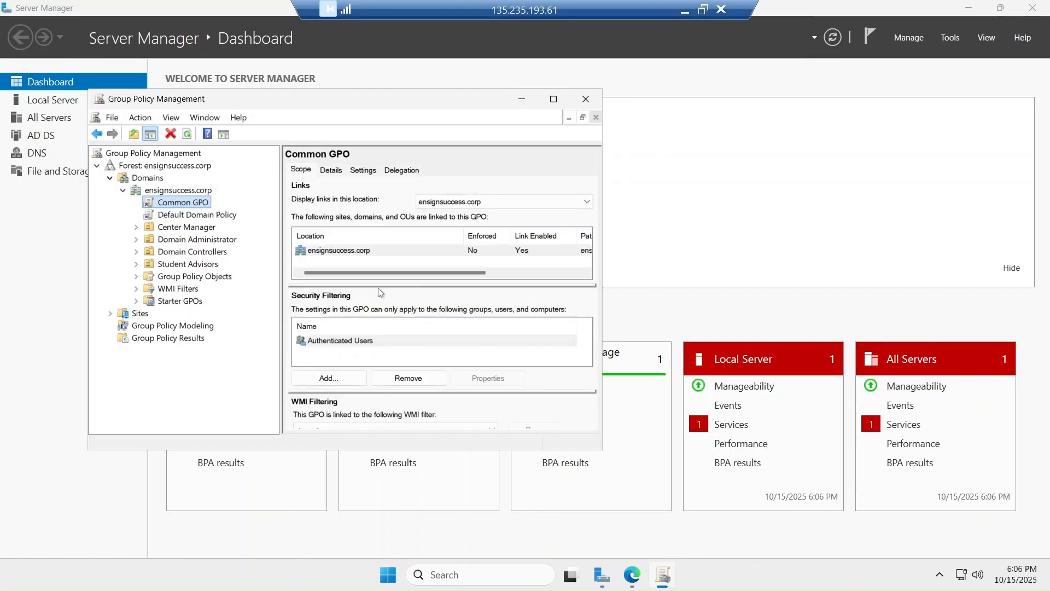
Open Common GPO in the policy editor and minimize Server Manager to reach Edge
right_click(183, 205)
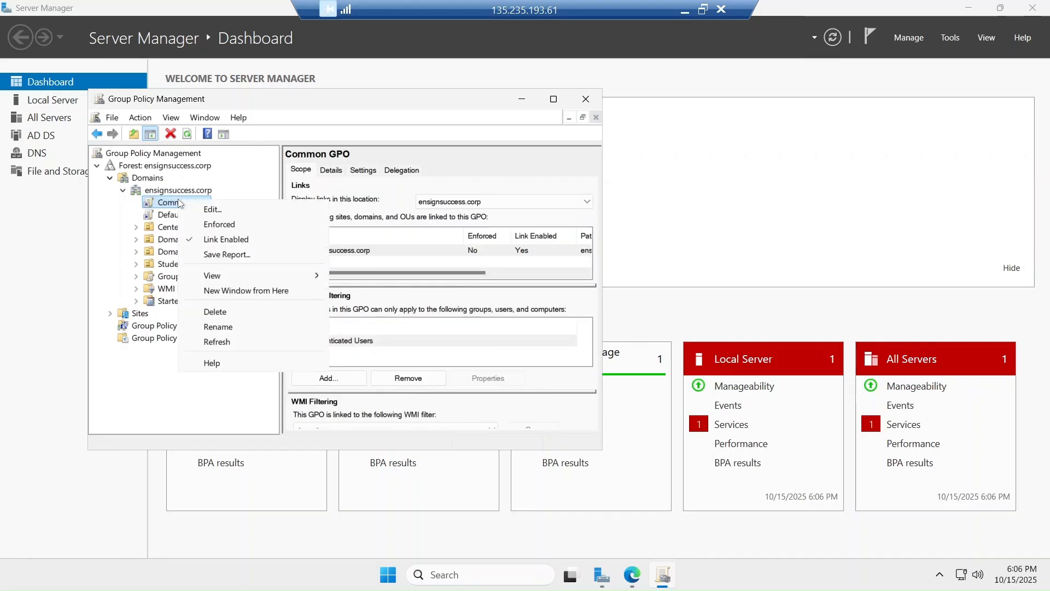
click(208, 209)
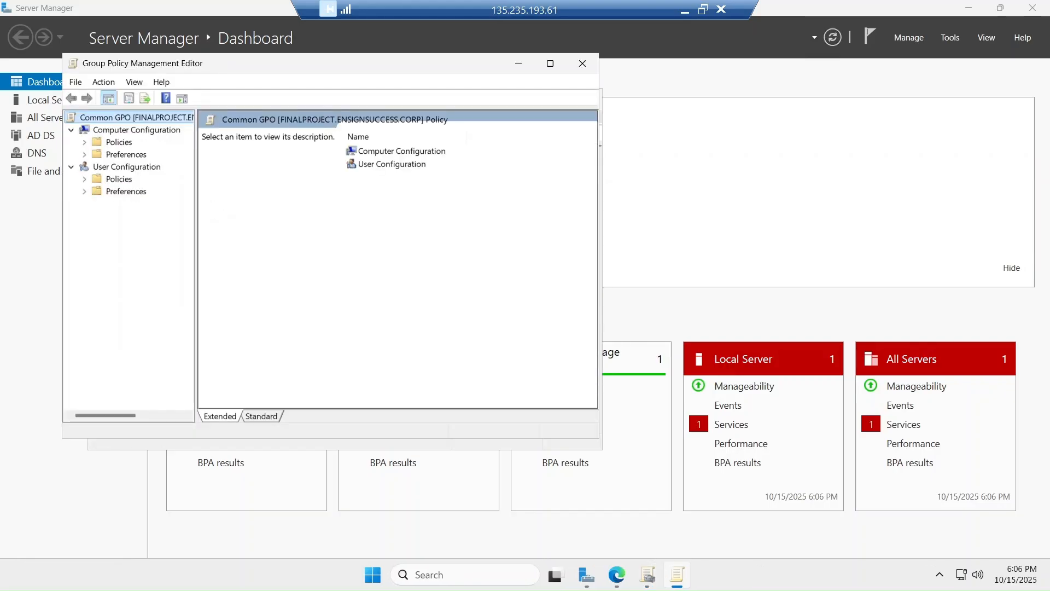
click(968, 15)
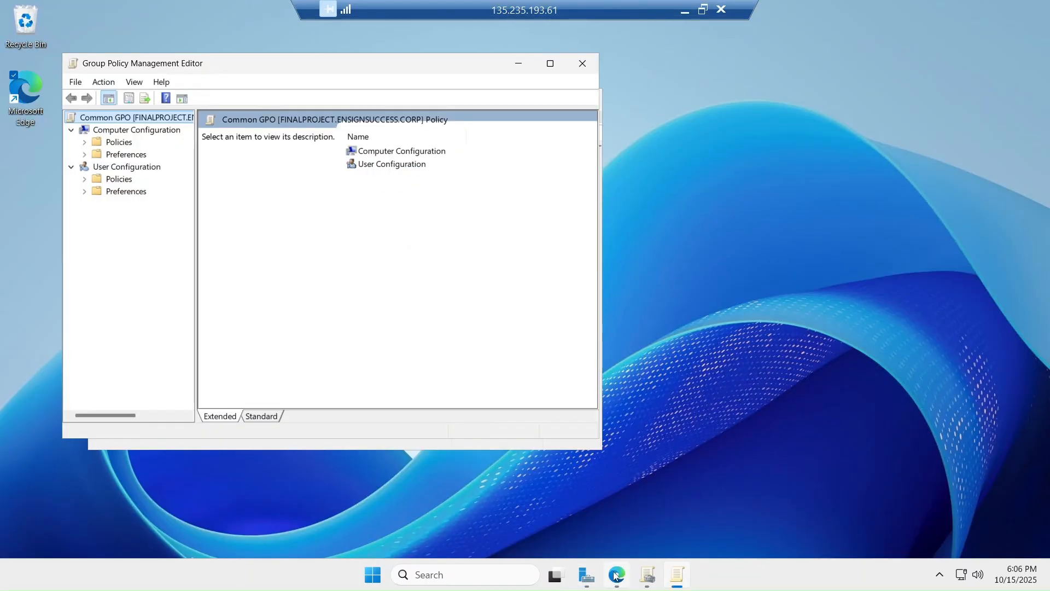
click(616, 575)
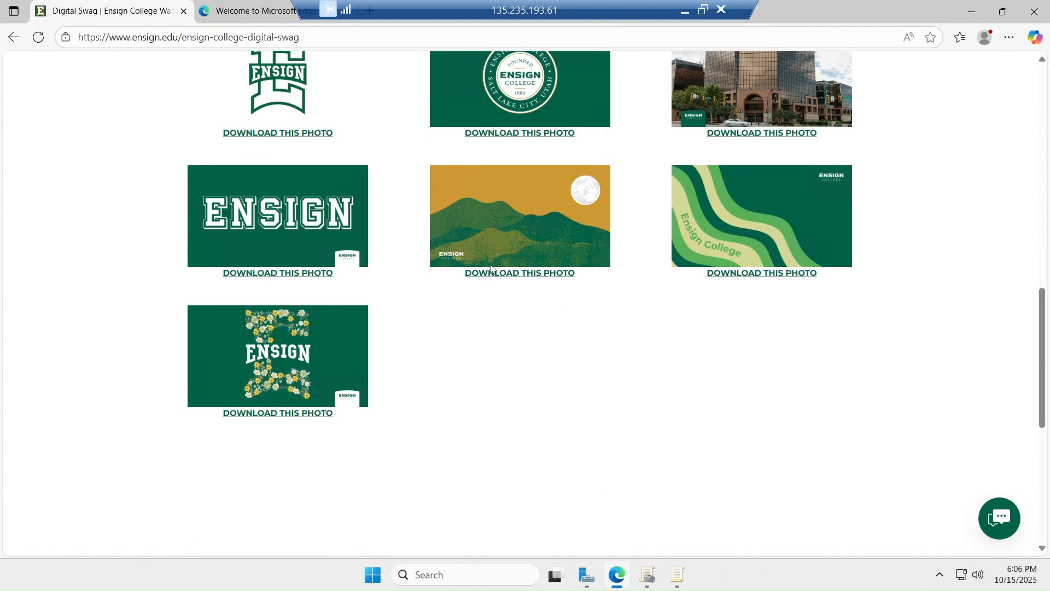
Preview bridge-e-green.png and medallion-logo (1).png from Edge's Downloads, closing each
scroll(491, 264, up, 7)
scroll(490, 265, up, 1)
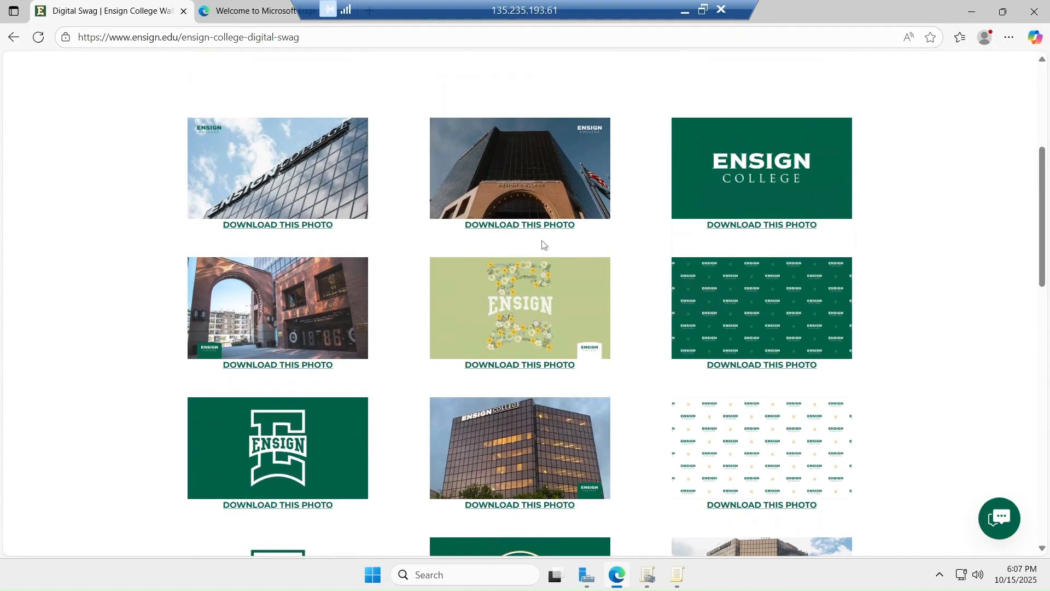
click(1010, 39)
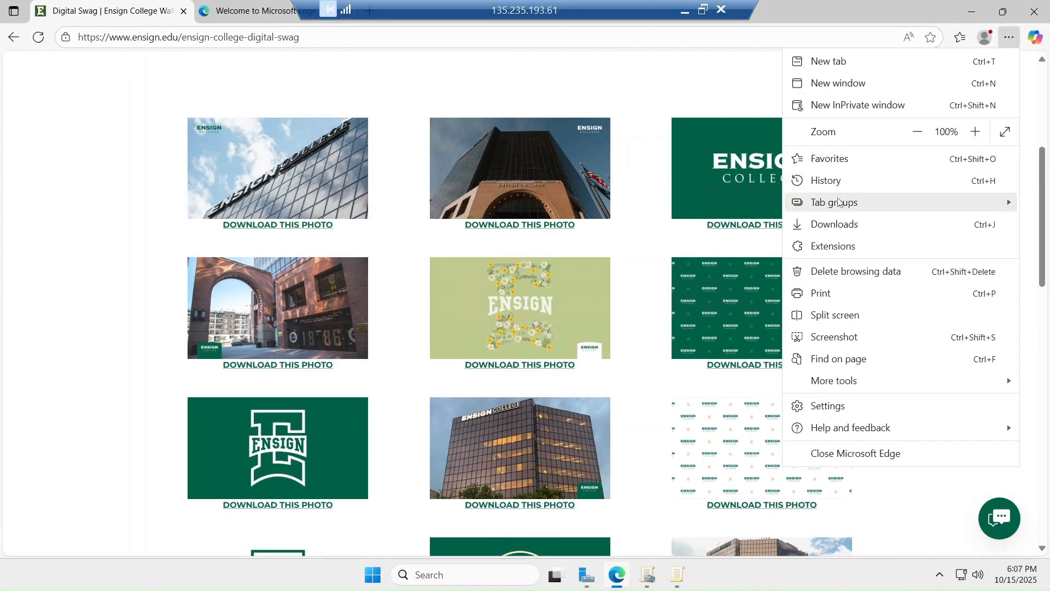
click(829, 234)
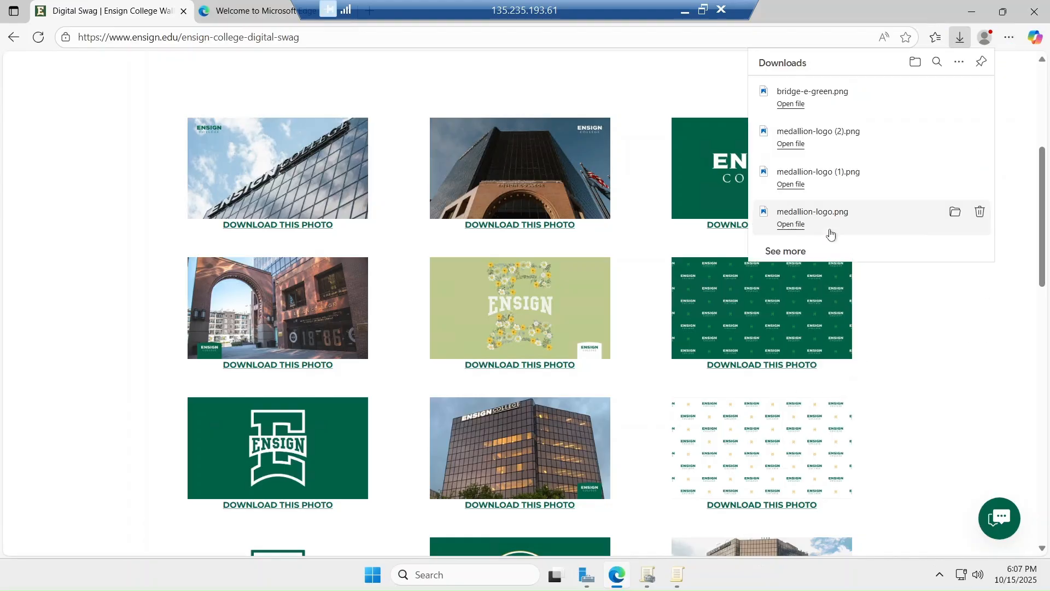
click(790, 104)
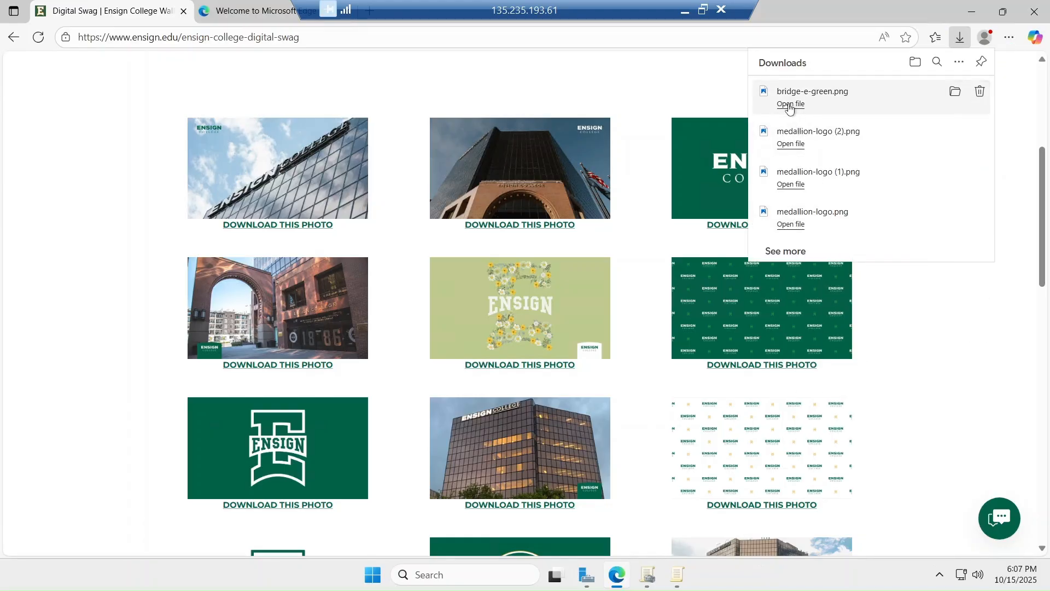
click(790, 104)
scroll(666, 272, down, 5)
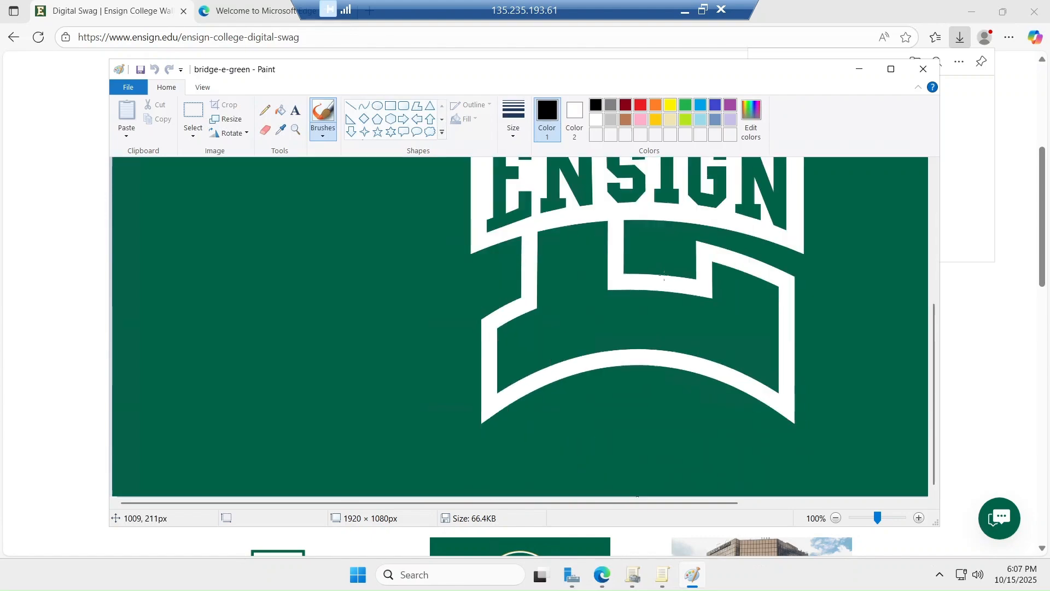
click(924, 69)
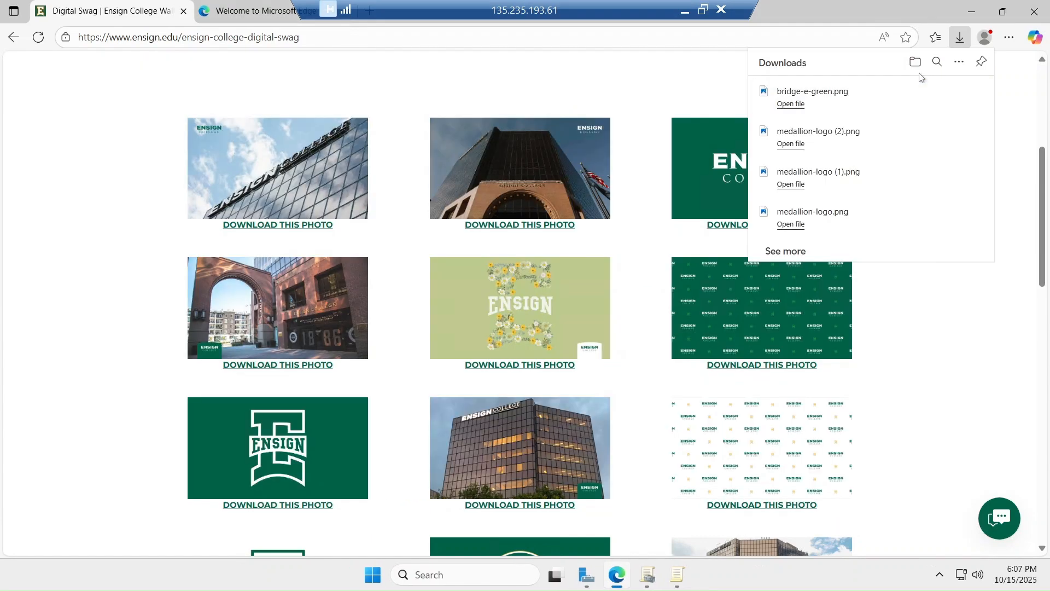
click(791, 184)
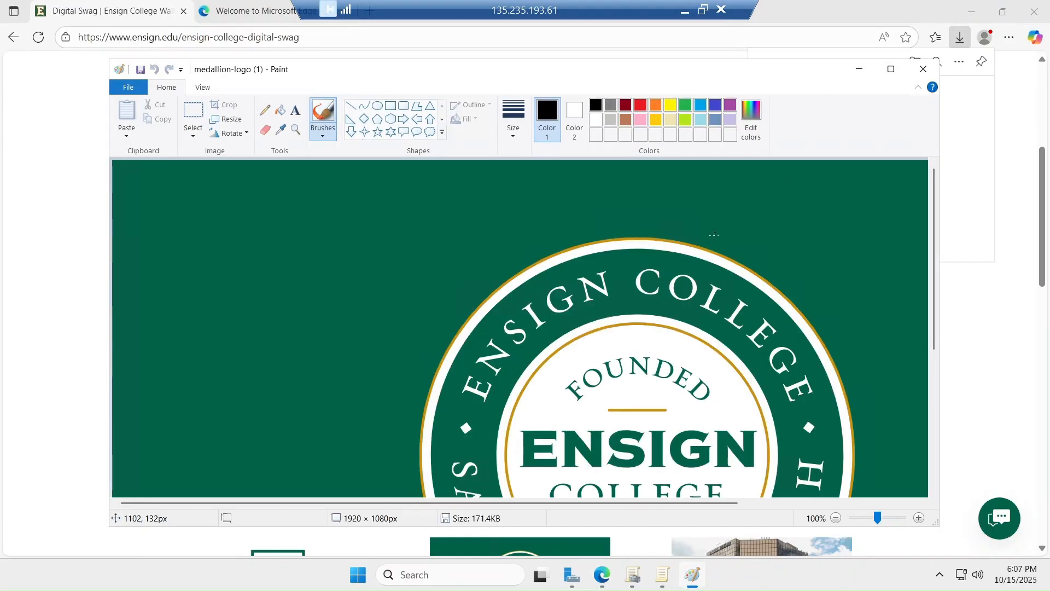
click(924, 69)
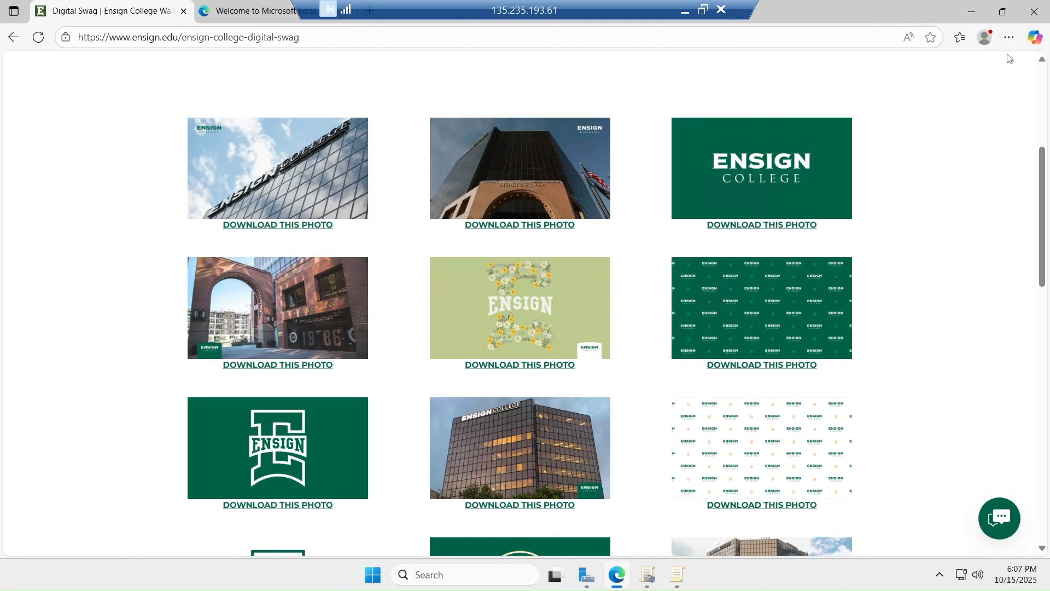
Minimize the open windows and create a new folder on the desktop
click(971, 12)
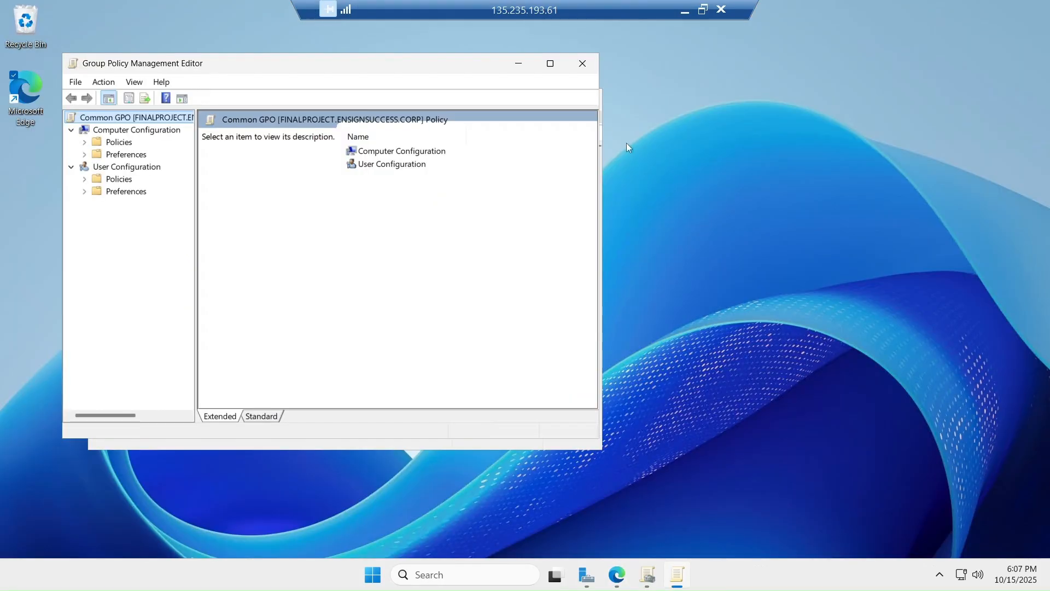
click(525, 65)
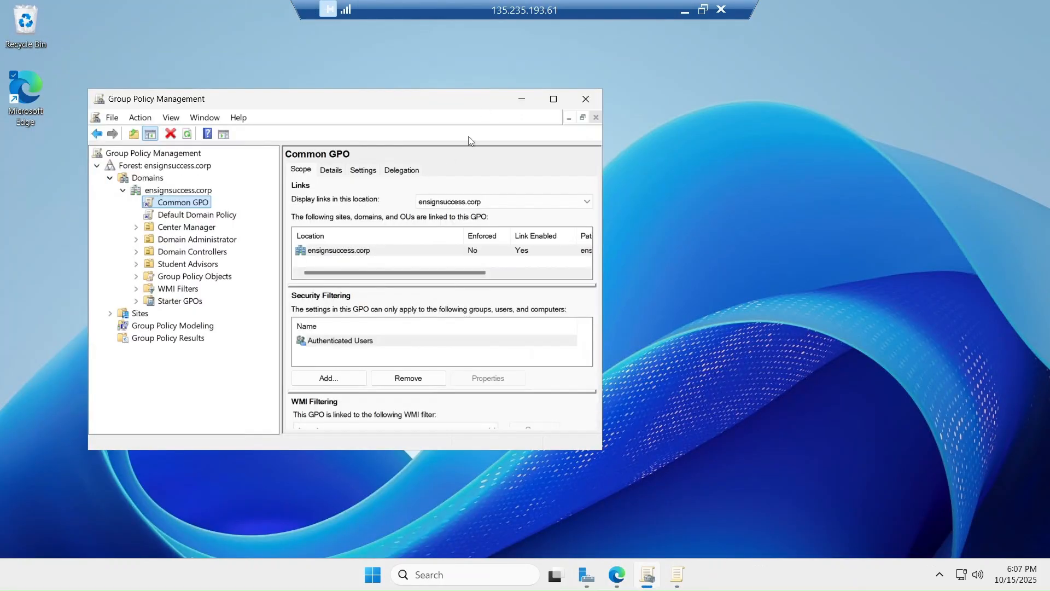
click(527, 104)
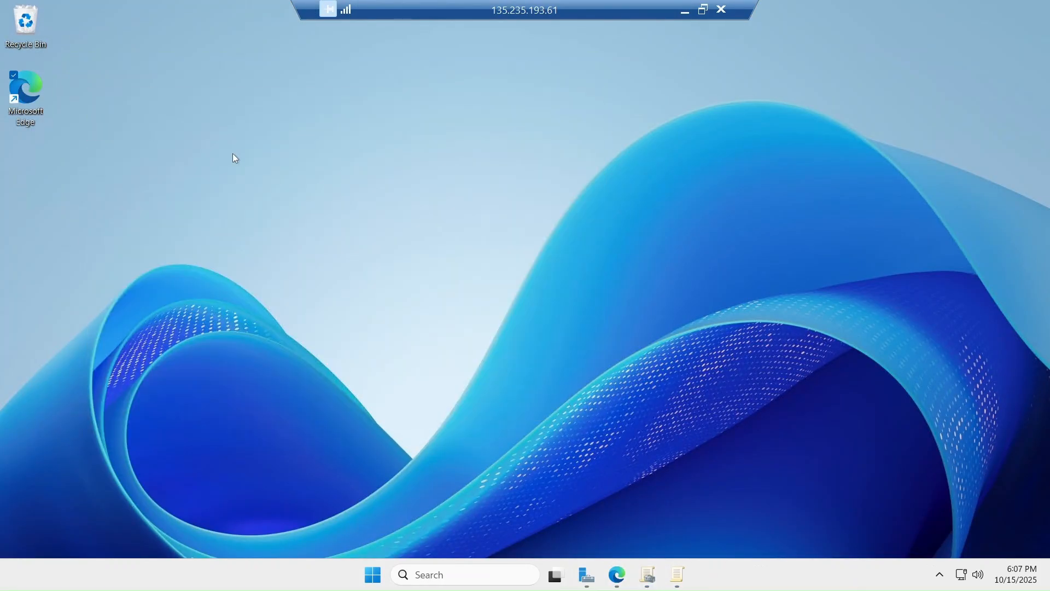
right_click(233, 158)
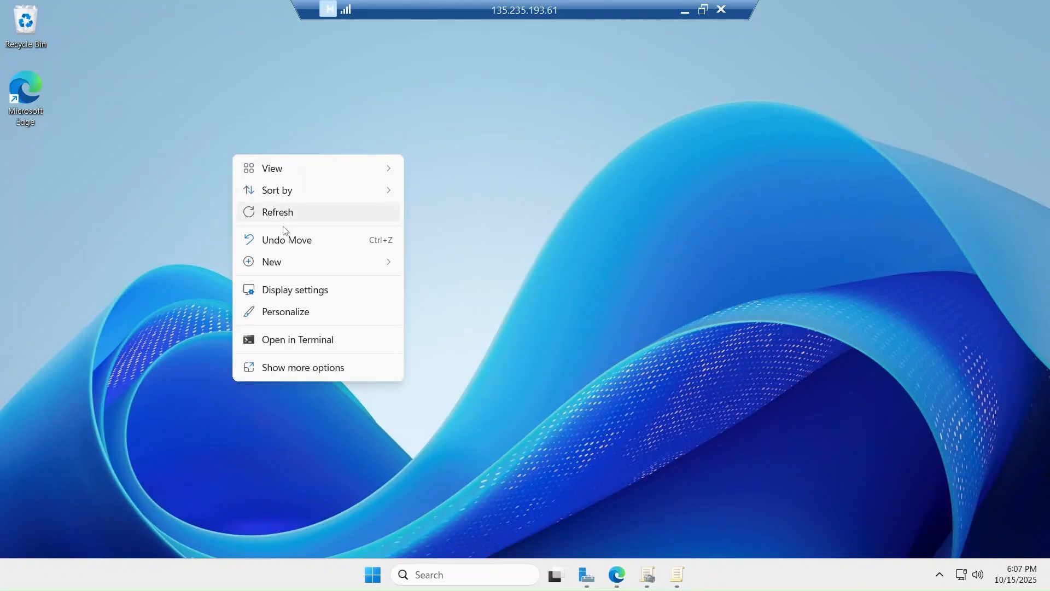
mouse_move(269, 262)
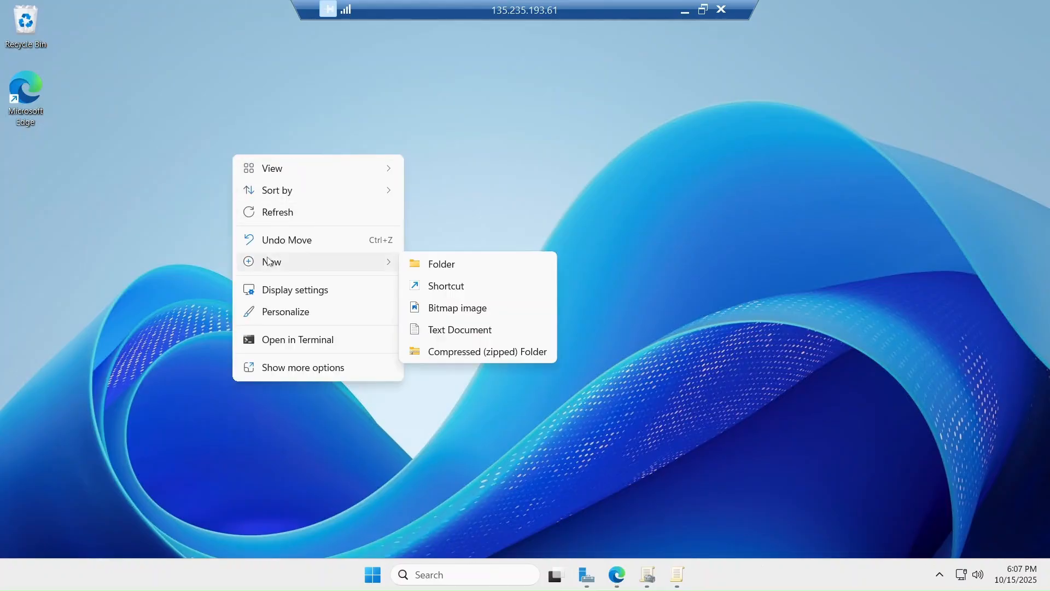
click(426, 267)
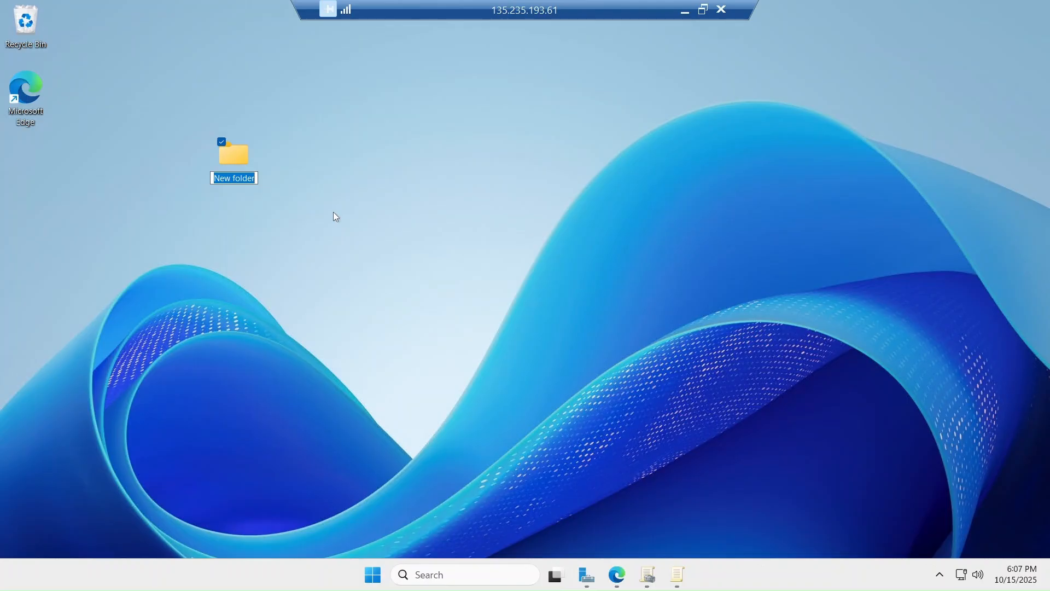
Name the folder Wallpaper, open it, and go to Downloads
text(Wkl)
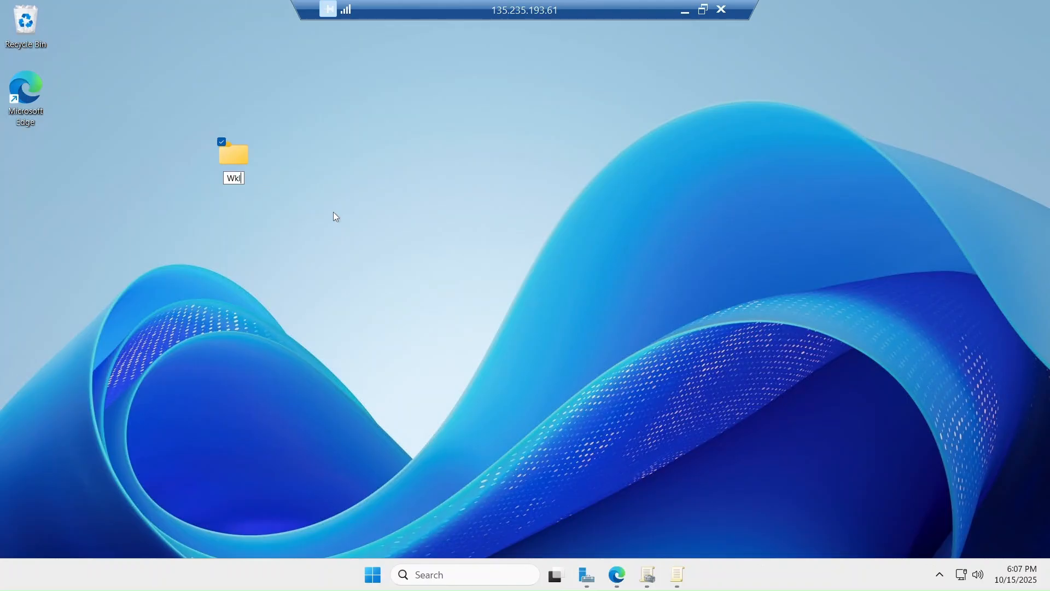
key(BackSpace)
key(BackSpace)
text(allpaper)
key(Return)
double_click(234, 160)
click(71, 199)
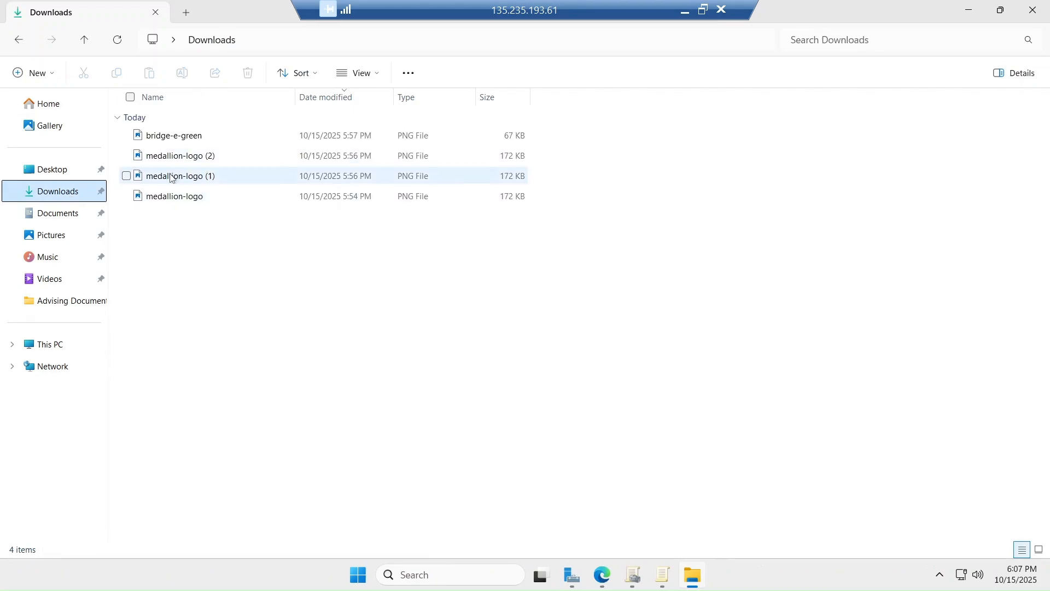
Move the medallion-logo image from Downloads into Desktop\Wallpaper
click(158, 197)
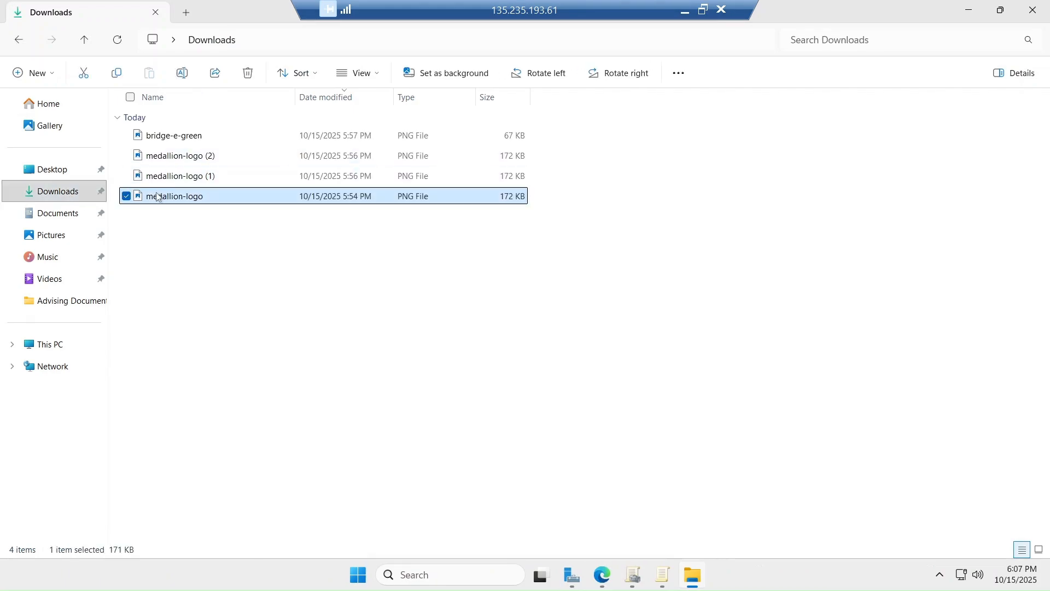
click(82, 77)
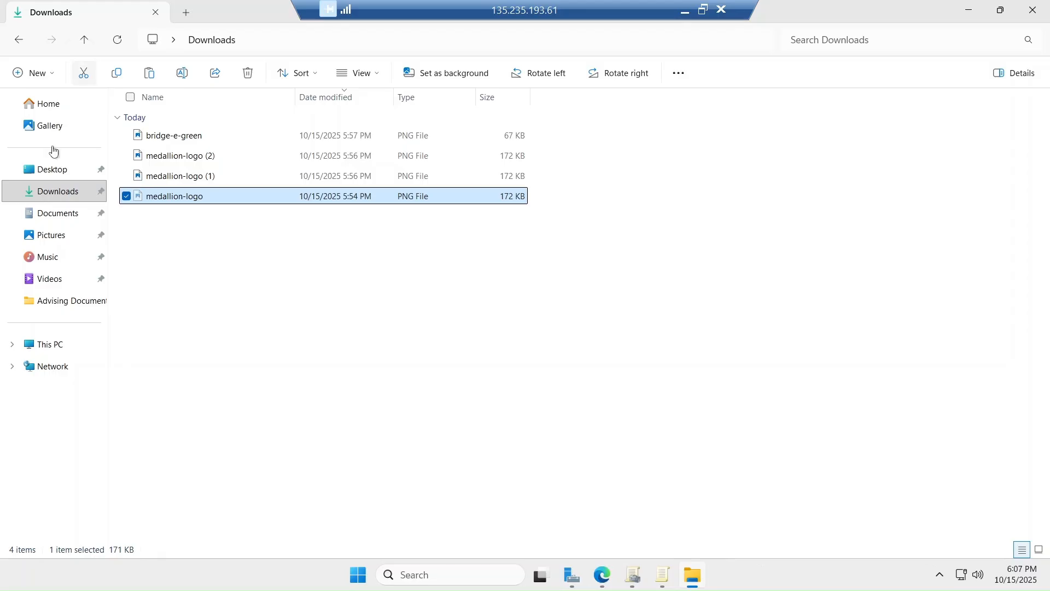
click(33, 171)
double_click(163, 120)
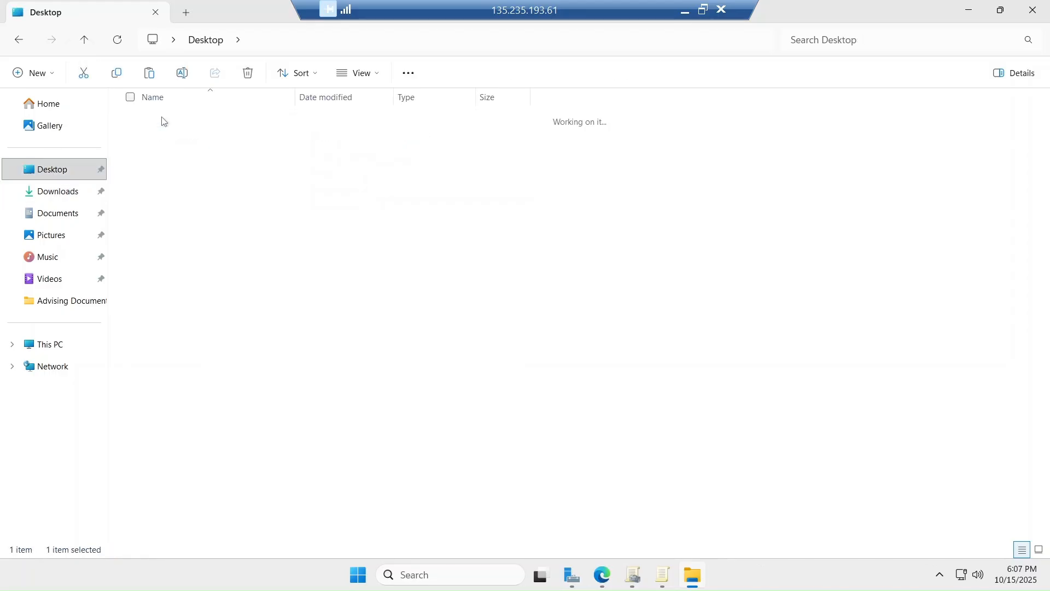
key(ctrl+v)
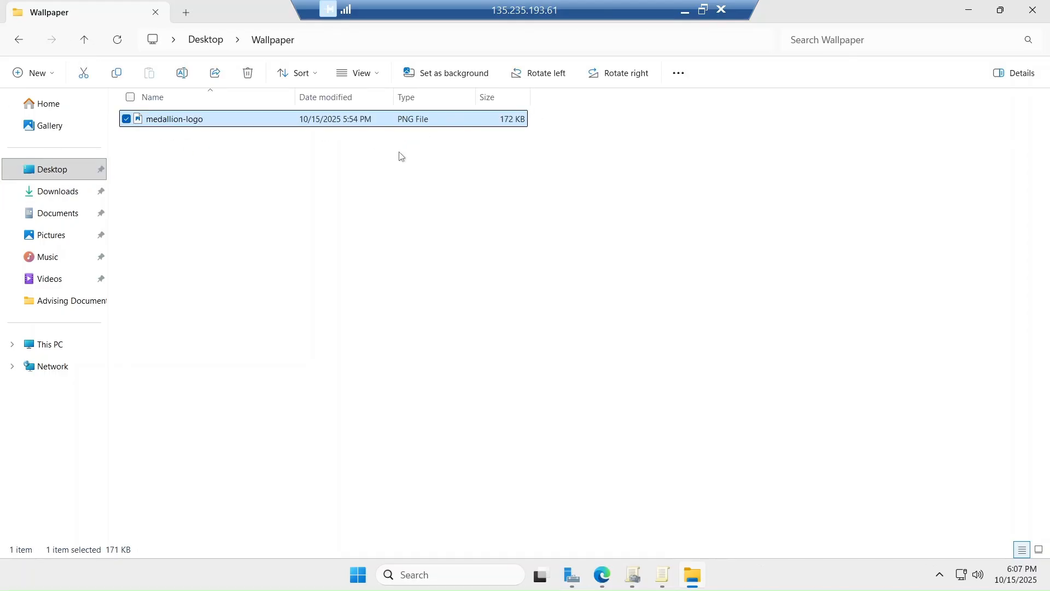
click(532, 220)
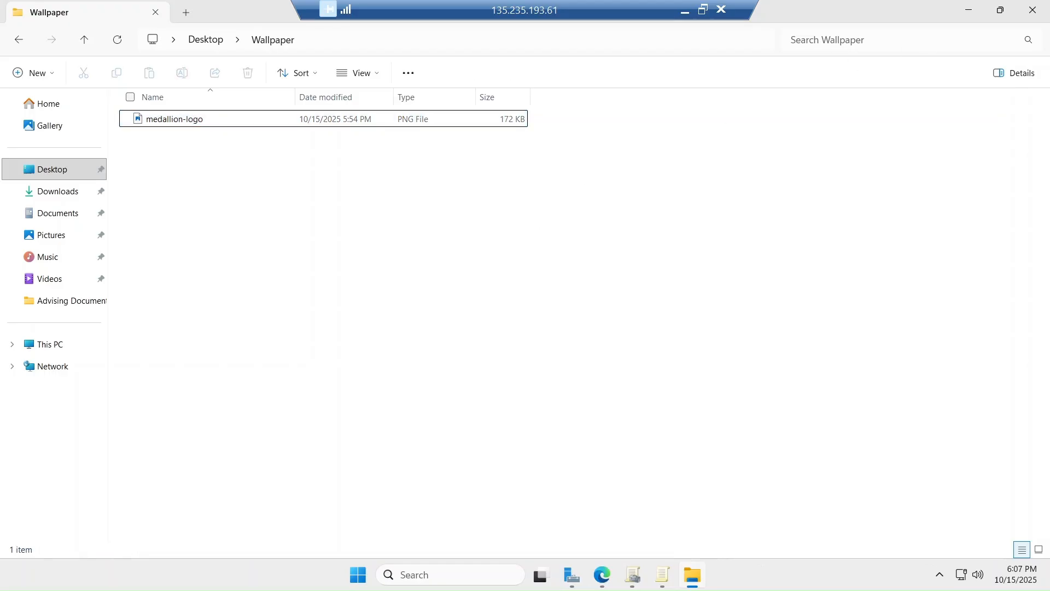
Reopen Wallpaper to check the logo, then minimize the policy editor and Explorer
click(1033, 9)
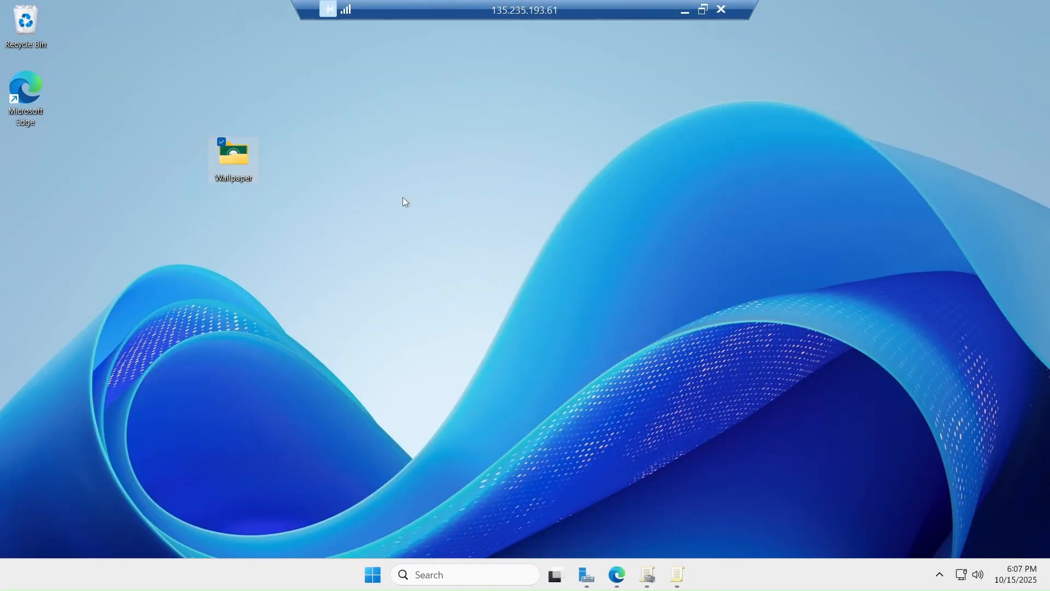
double_click(234, 165)
click(171, 124)
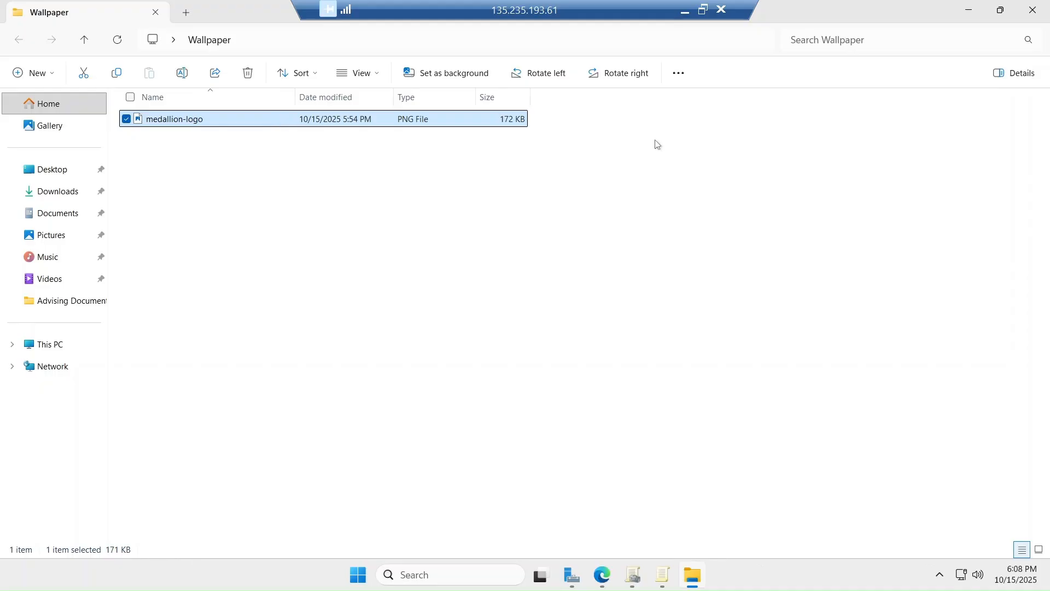
click(663, 575)
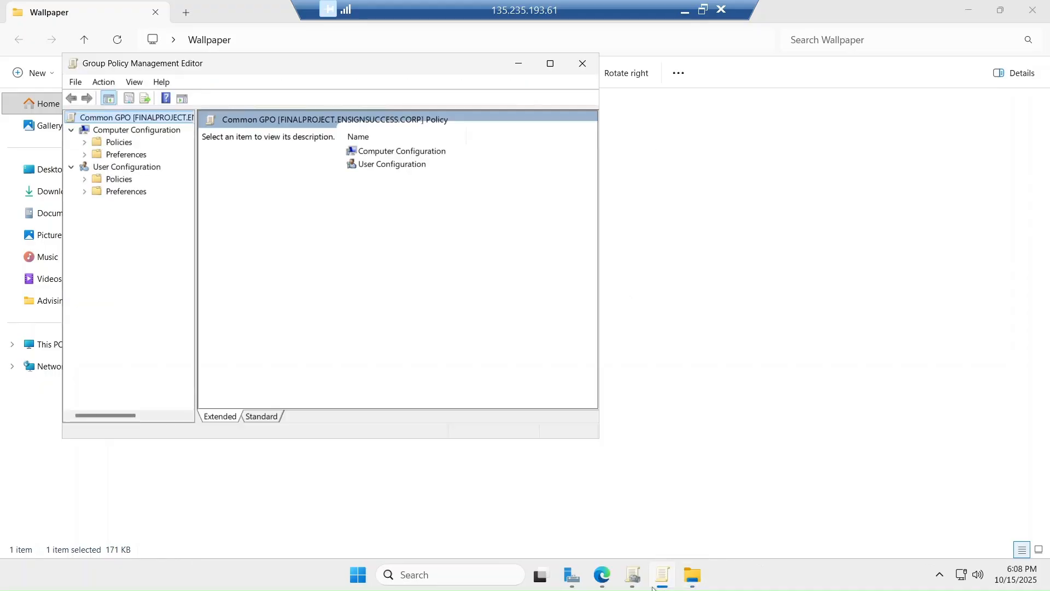
click(654, 585)
click(693, 576)
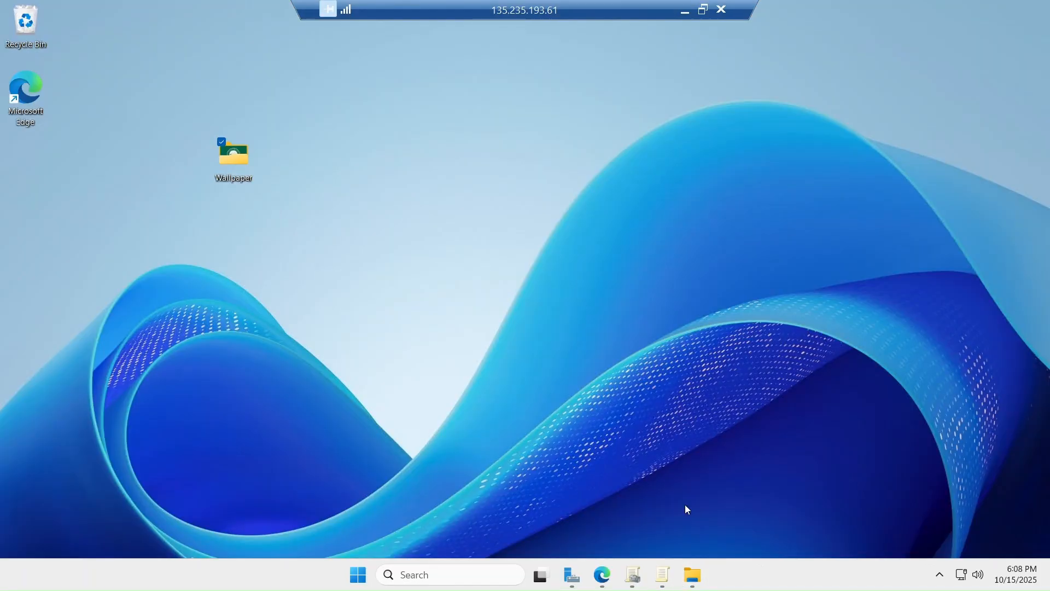
click(386, 172)
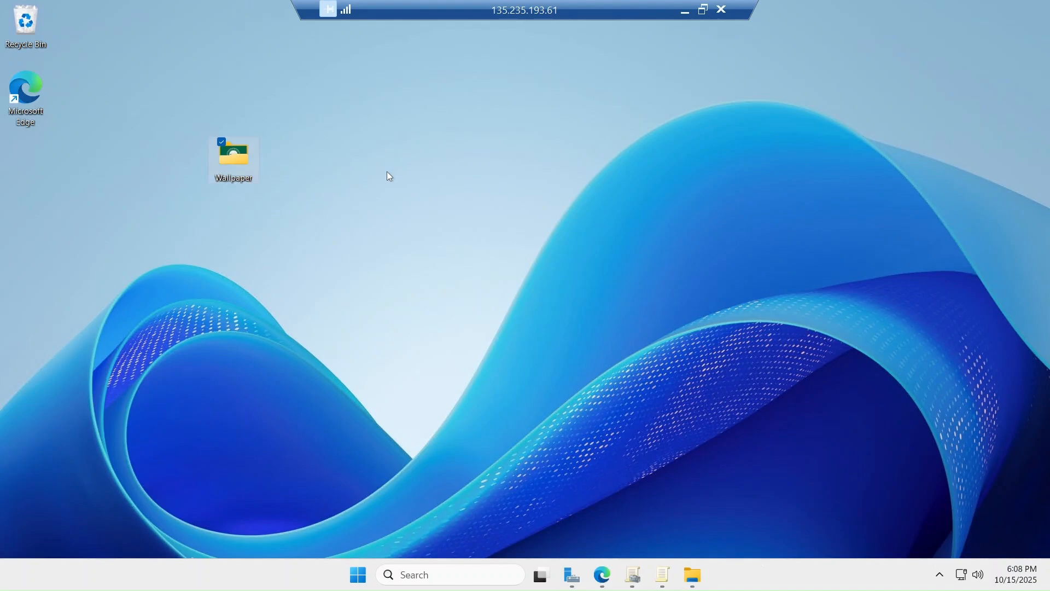
Share the Wallpaper folder on the network from its Properties Sharing tab
right_click(248, 166)
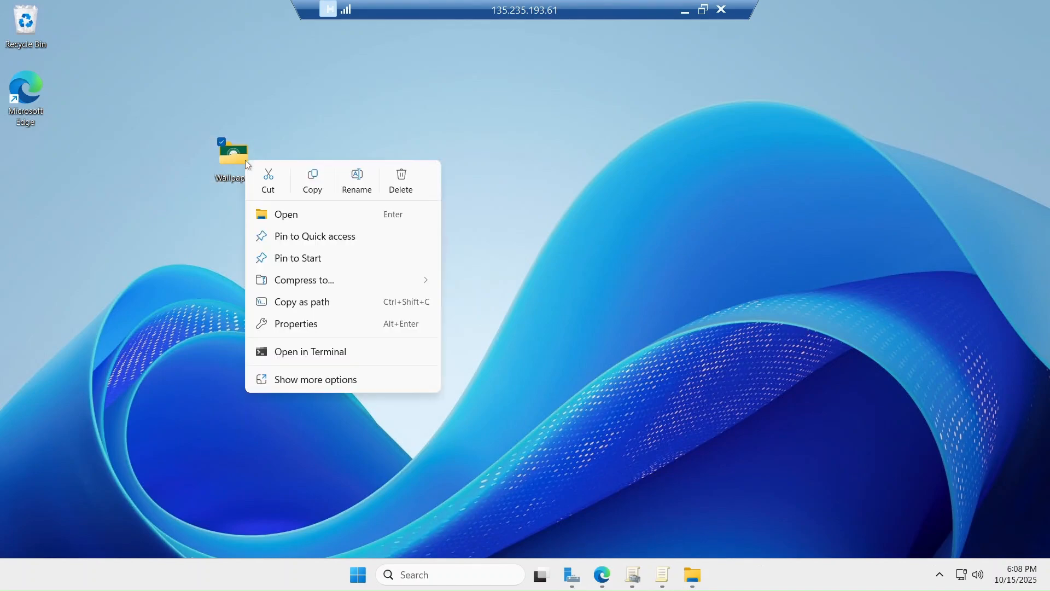
click(314, 326)
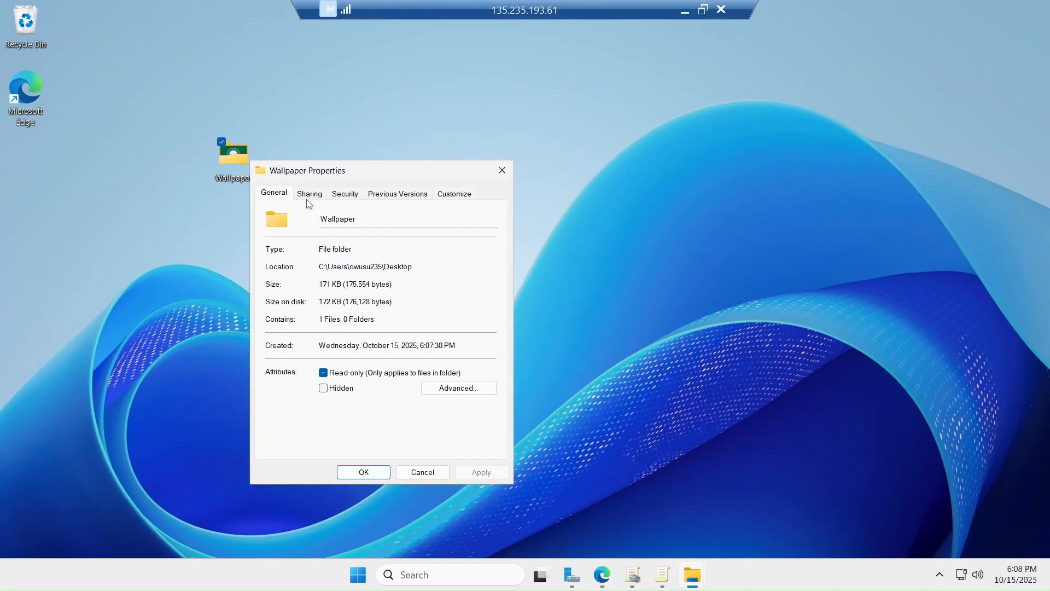
click(308, 194)
click(299, 284)
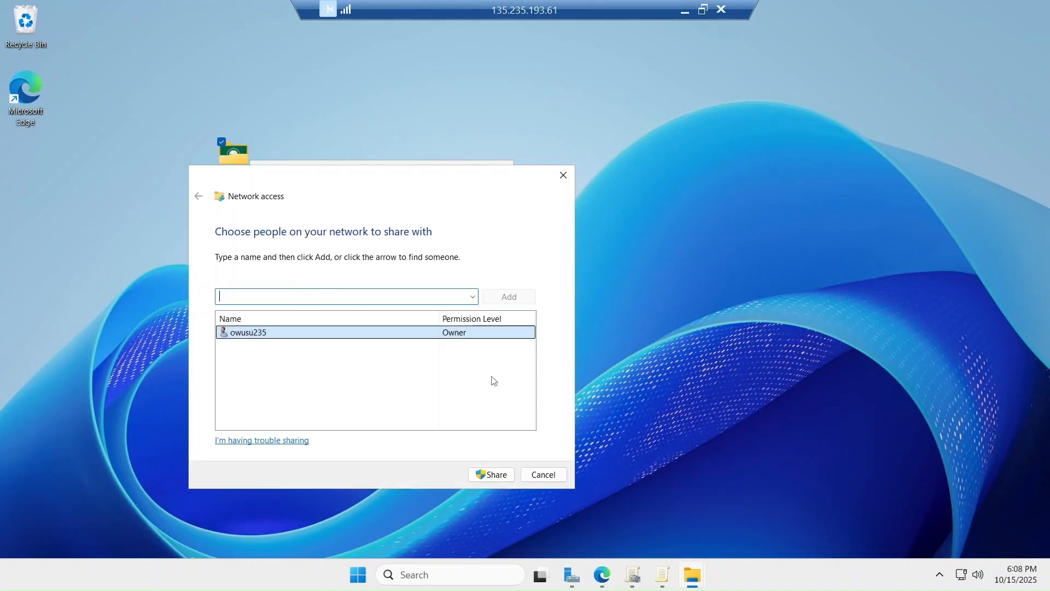
click(491, 475)
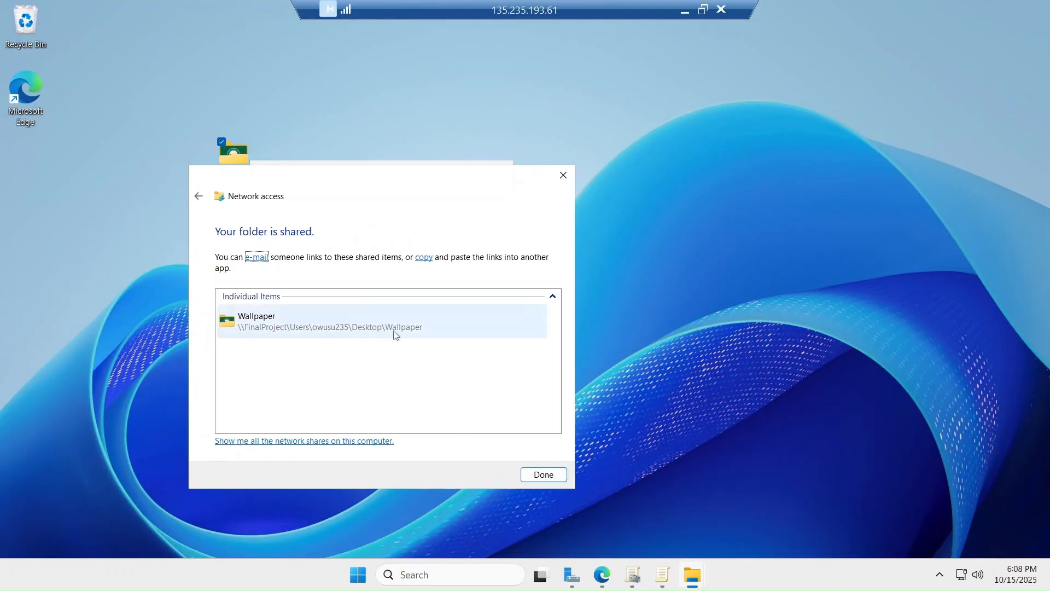
click(539, 474)
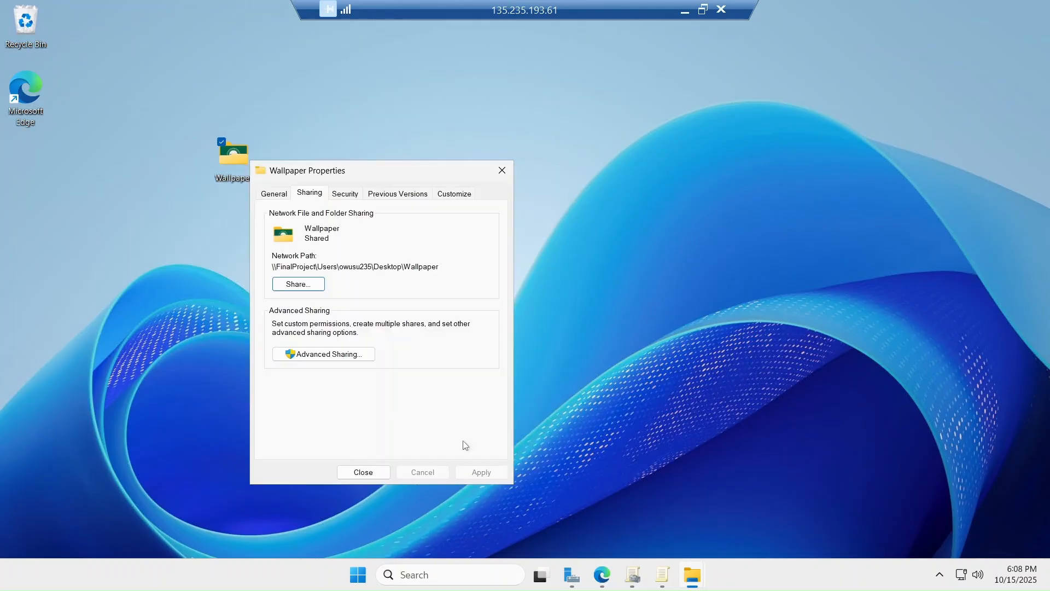
In Advanced Sharing, turn on Share this folder with Everyone allowed Read
click(310, 354)
click(271, 217)
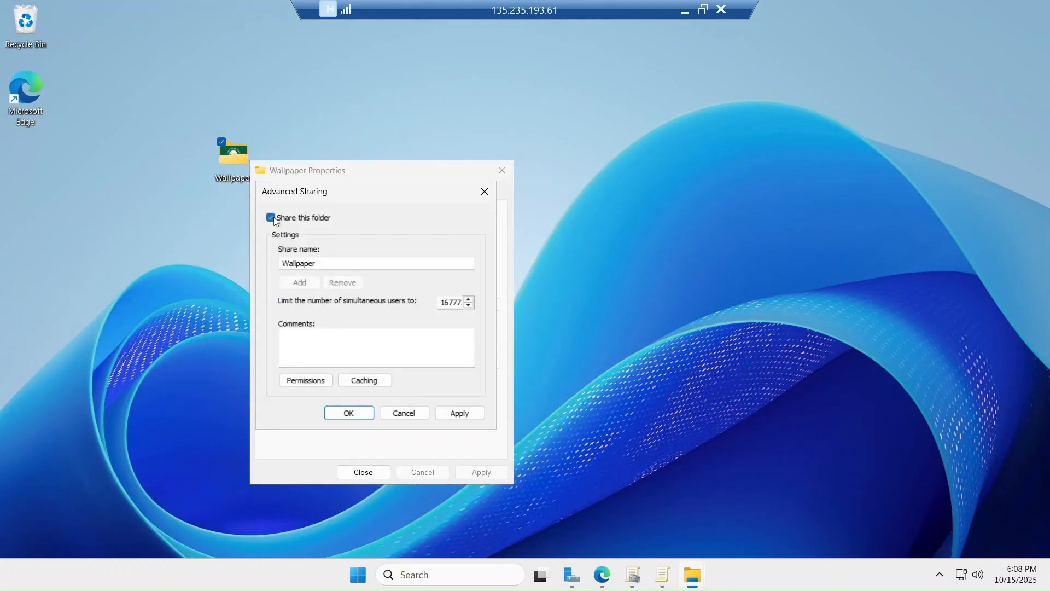
click(307, 381)
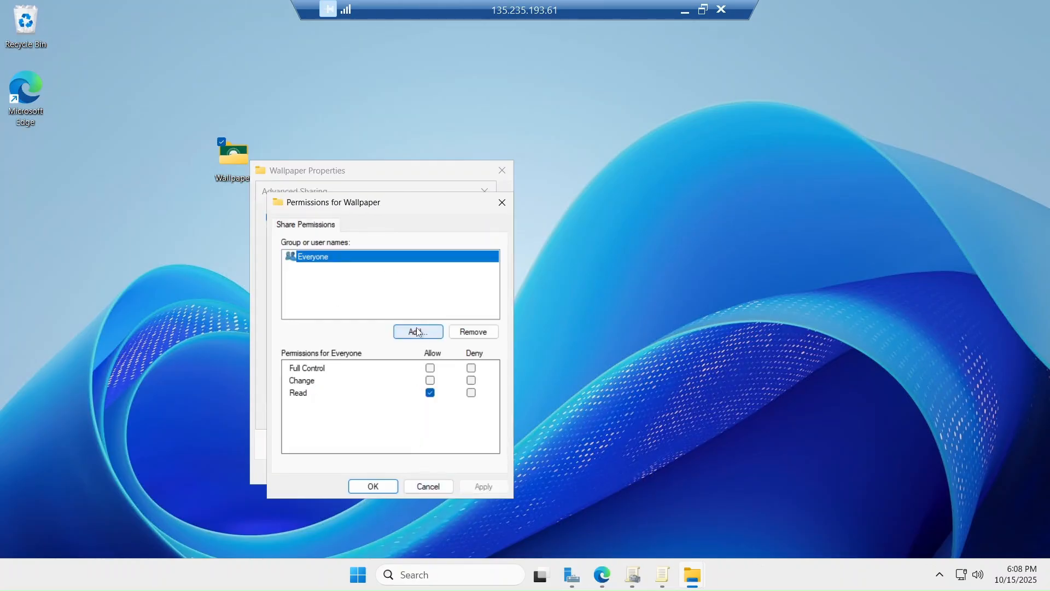
click(430, 394)
click(431, 393)
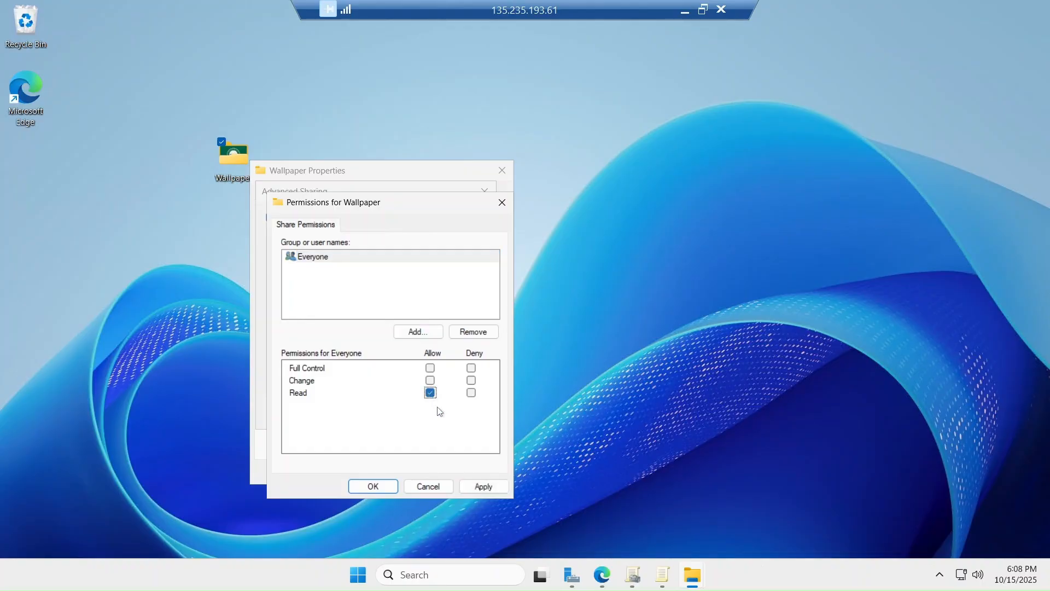
click(482, 486)
click(363, 486)
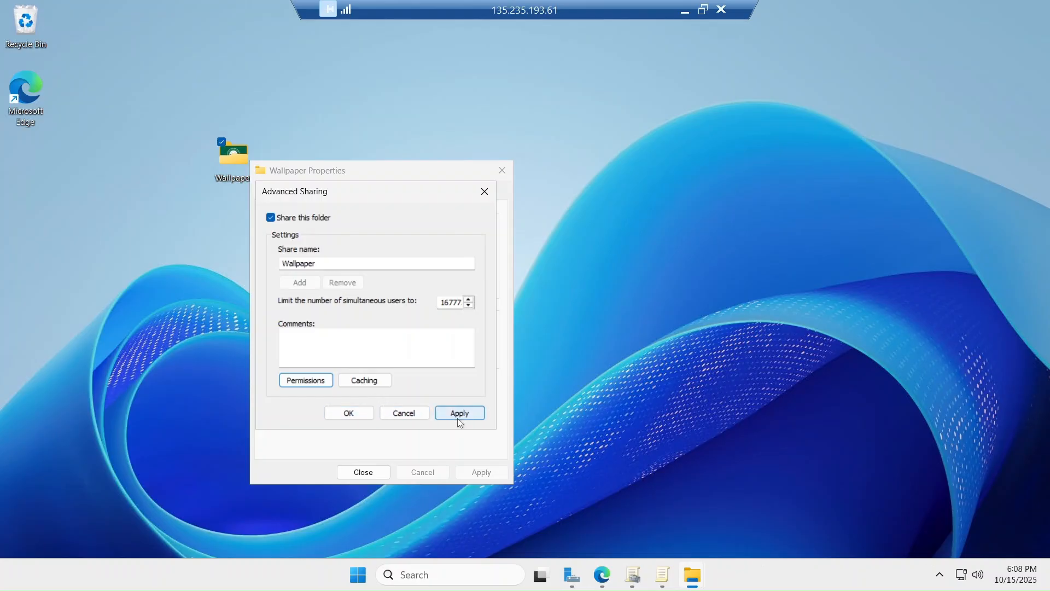
click(464, 419)
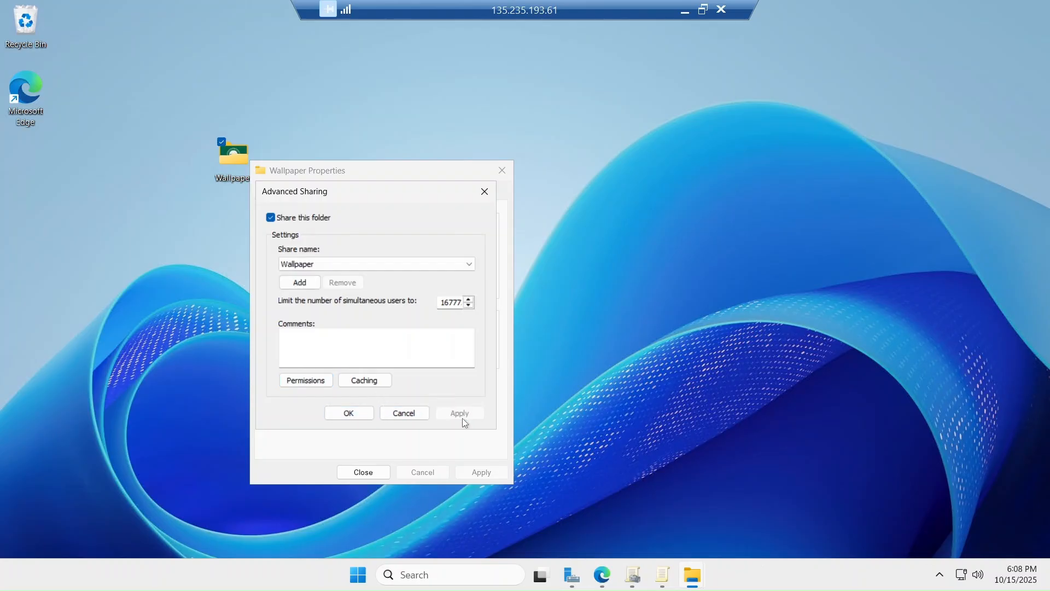
click(350, 415)
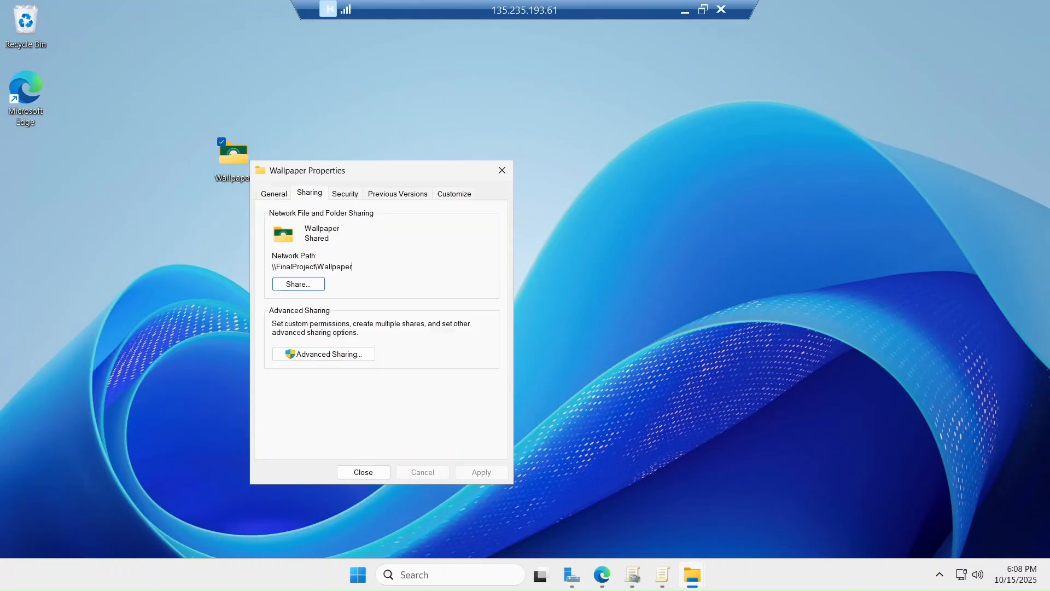
Copy the \\FinalProject\Wallpaper network path, close Properties, and restore the policy editor
drag(356, 267, 272, 267)
key(ctrl+c)
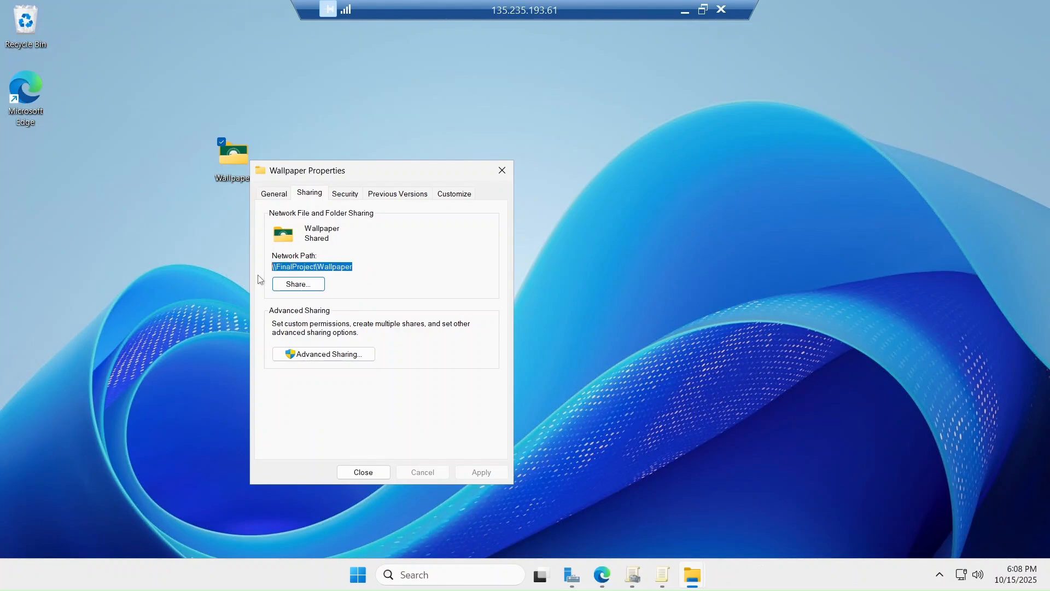
click(363, 472)
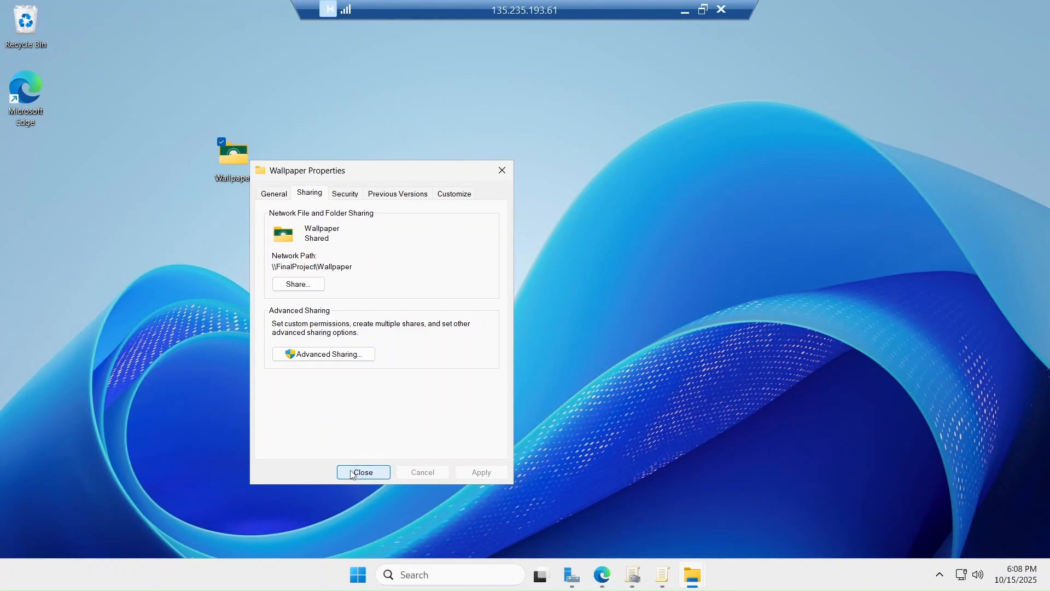
click(661, 584)
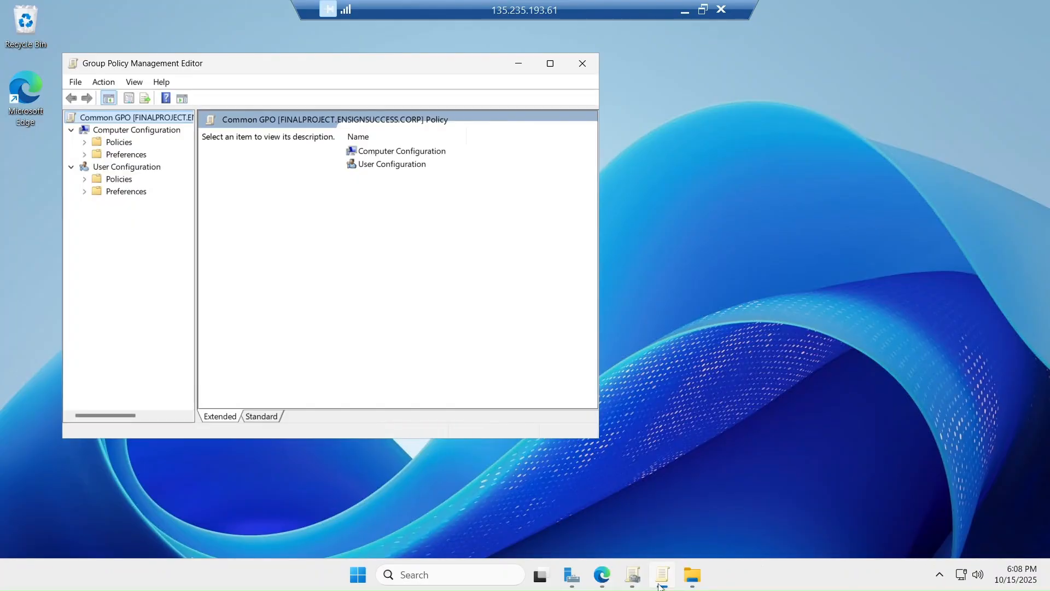
Navigate to User Configuration > Policies > Administrative Templates > Desktop > Desktop
click(545, 67)
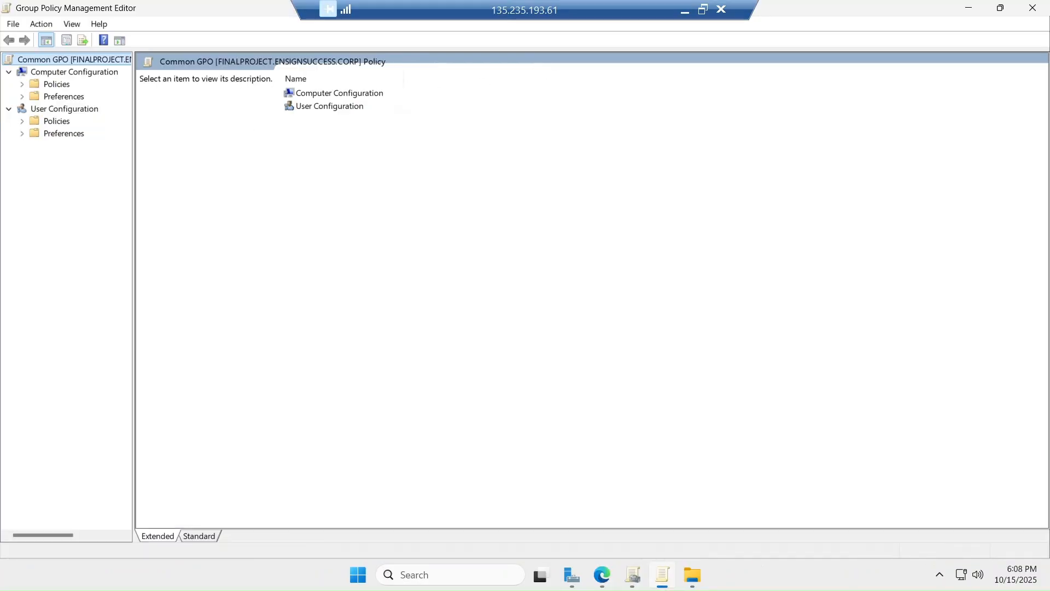
click(9, 109)
click(10, 112)
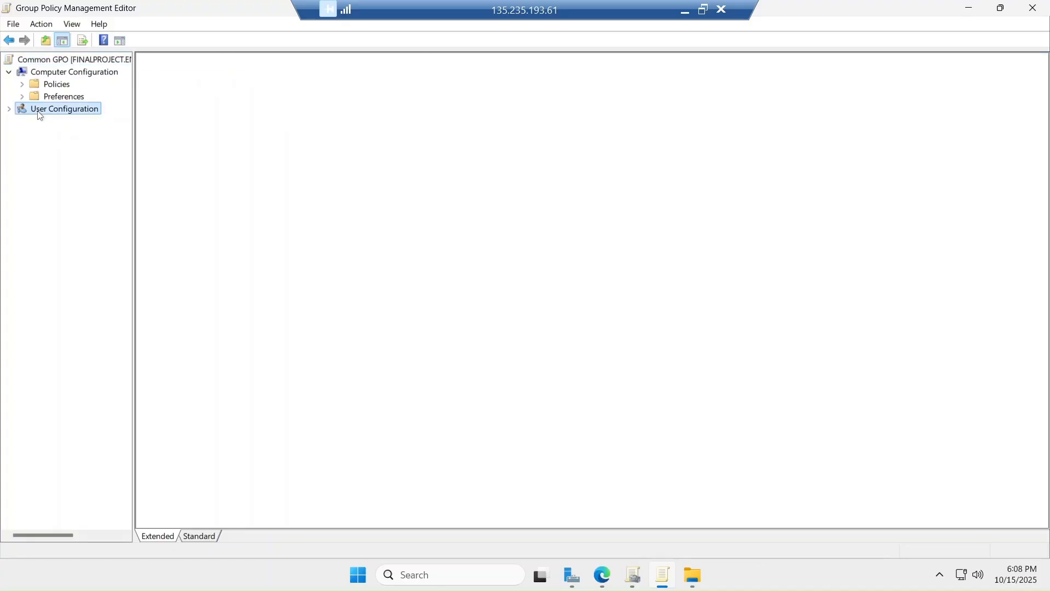
click(14, 115)
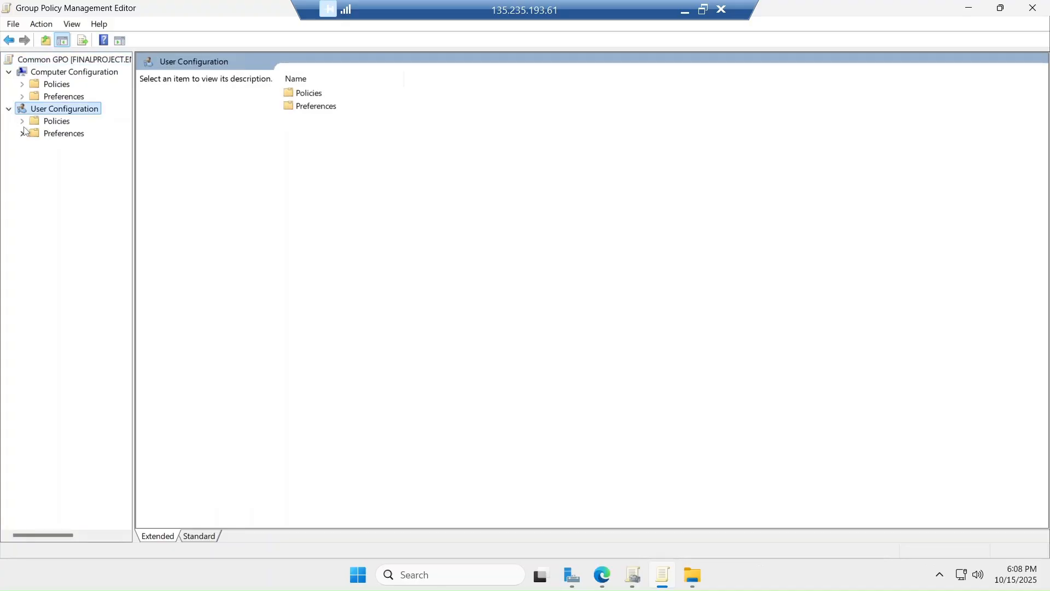
click(22, 134)
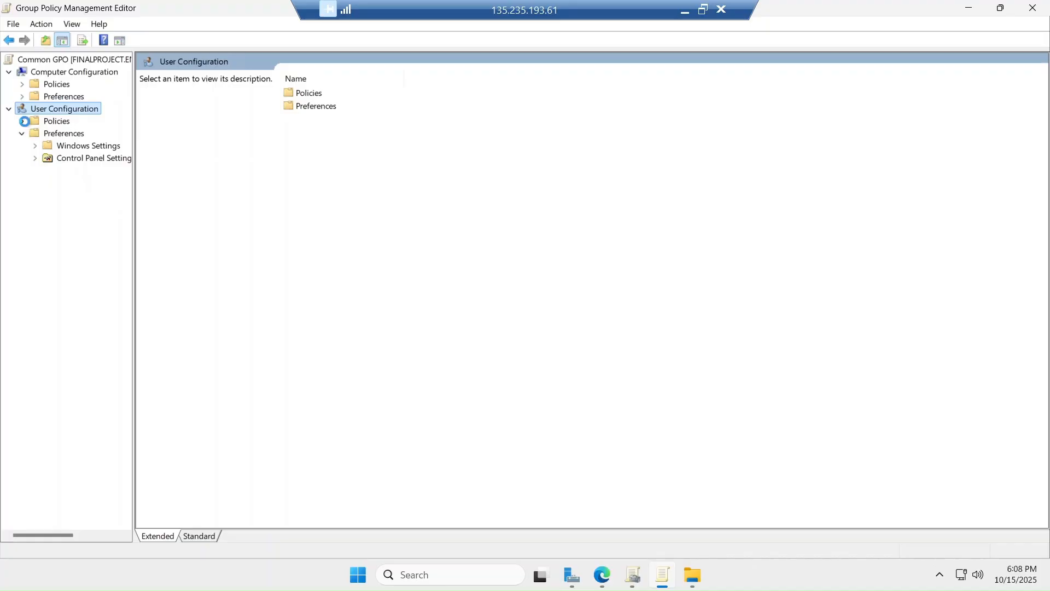
click(22, 121)
click(35, 159)
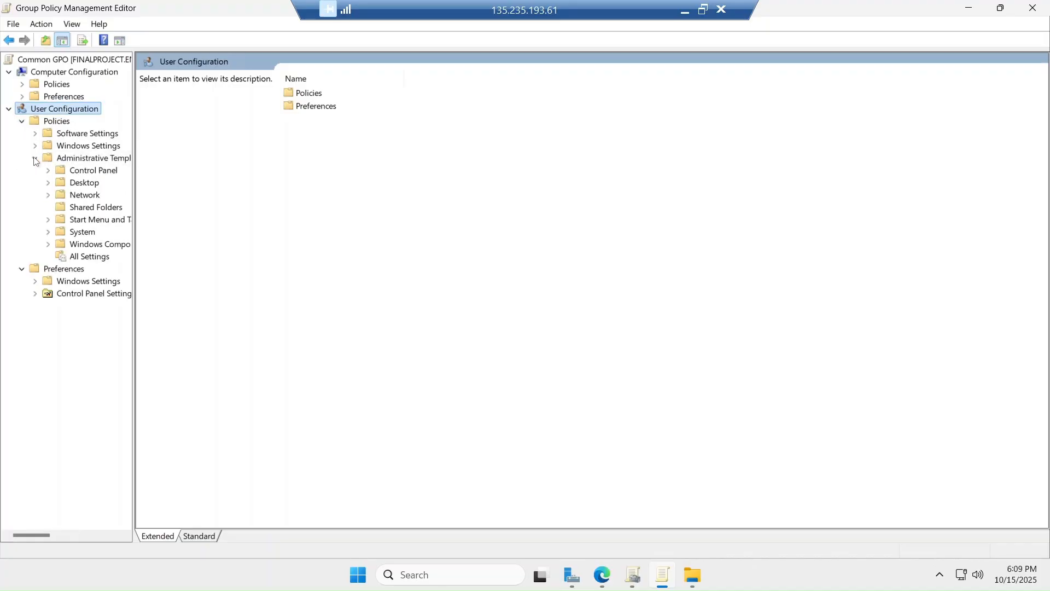
drag(133, 127, 208, 127)
click(48, 170)
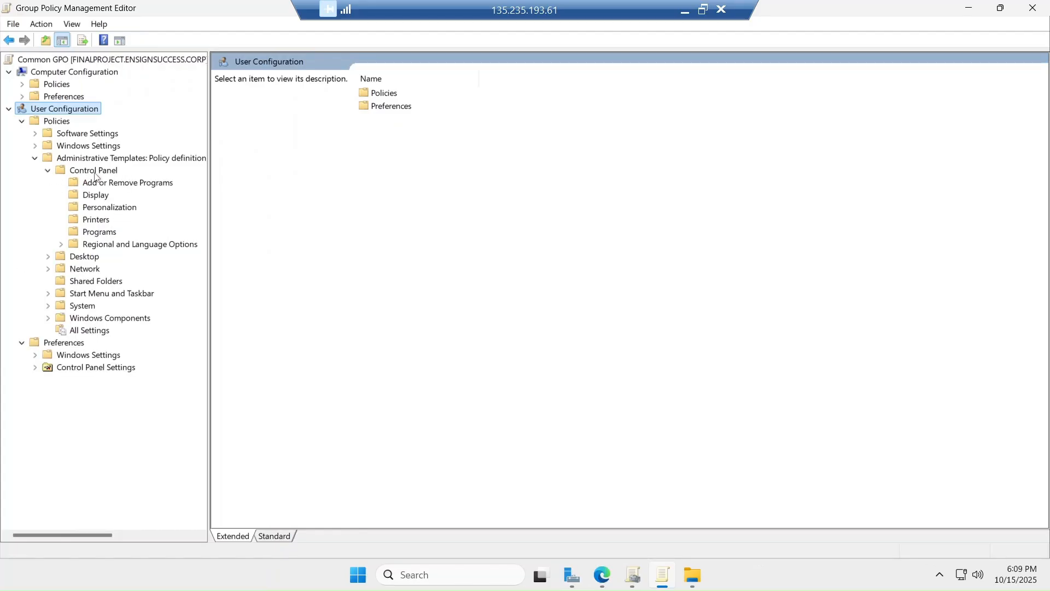
click(51, 172)
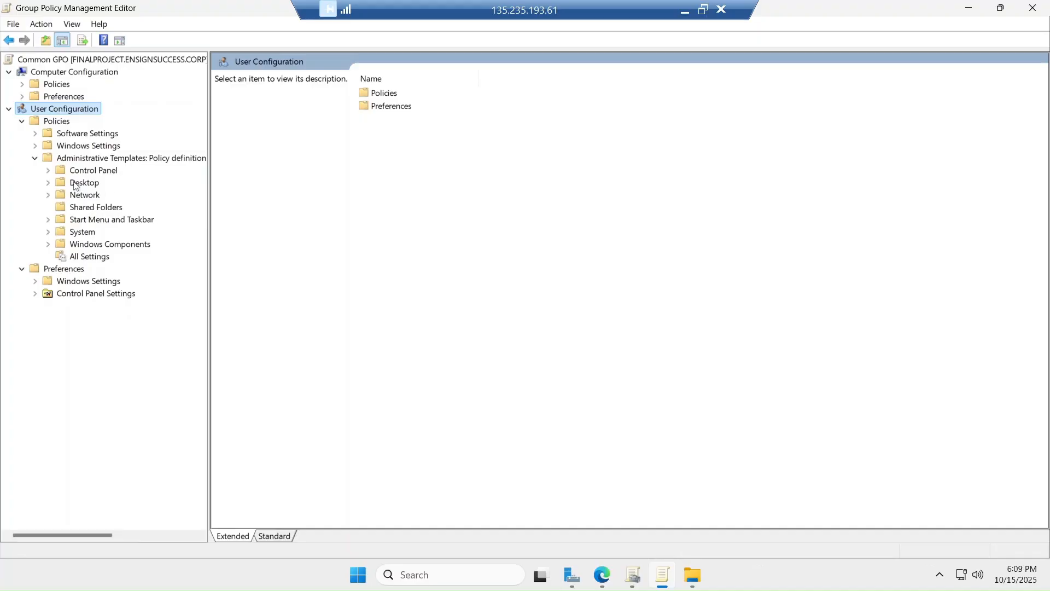
click(48, 183)
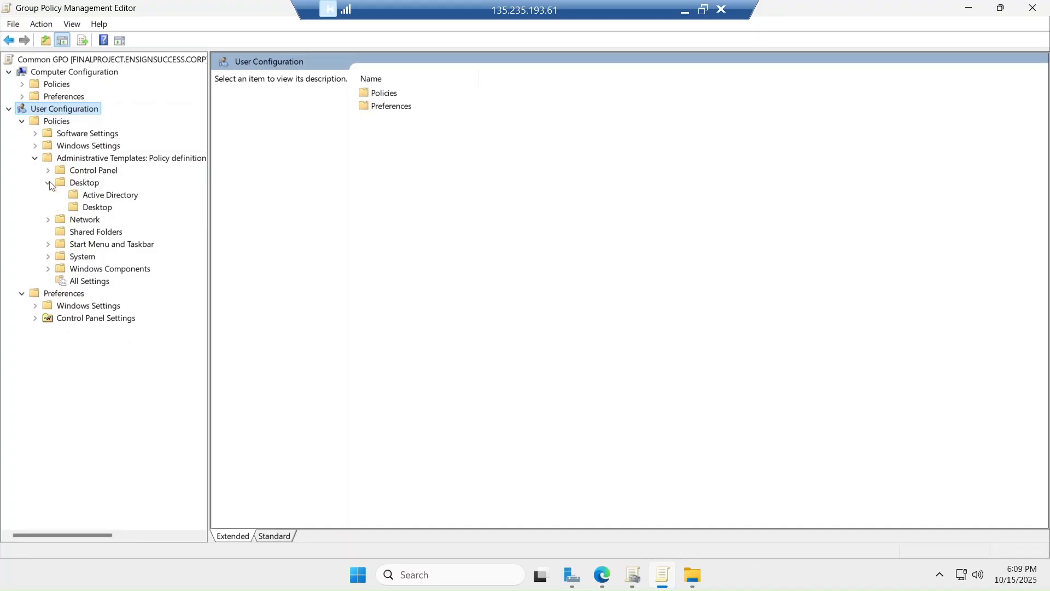
click(94, 209)
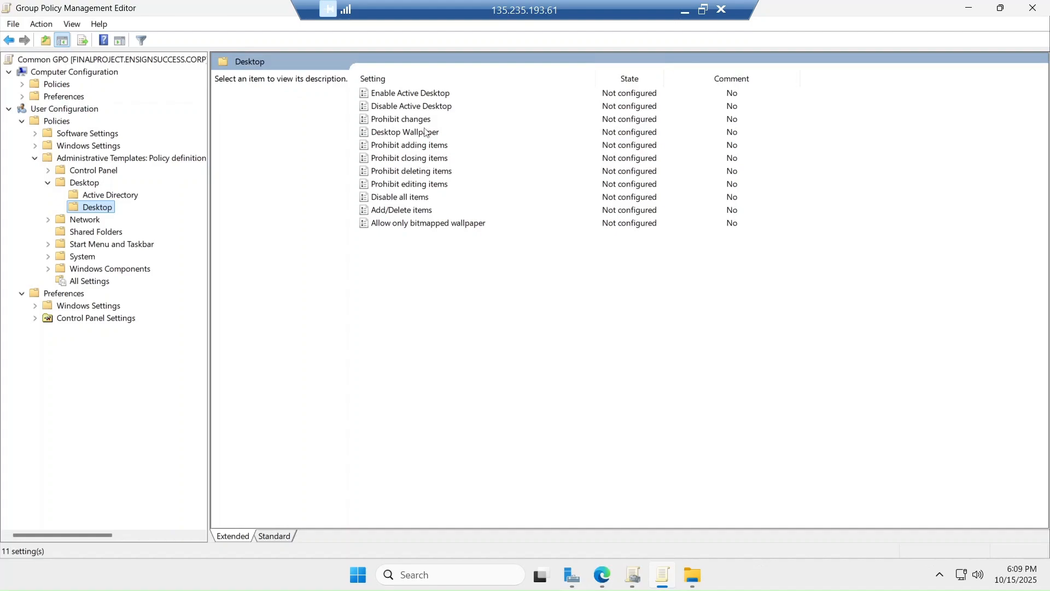
Enable the Desktop Wallpaper policy and paste the \\FinalProject\Wallpaper path
click(414, 137)
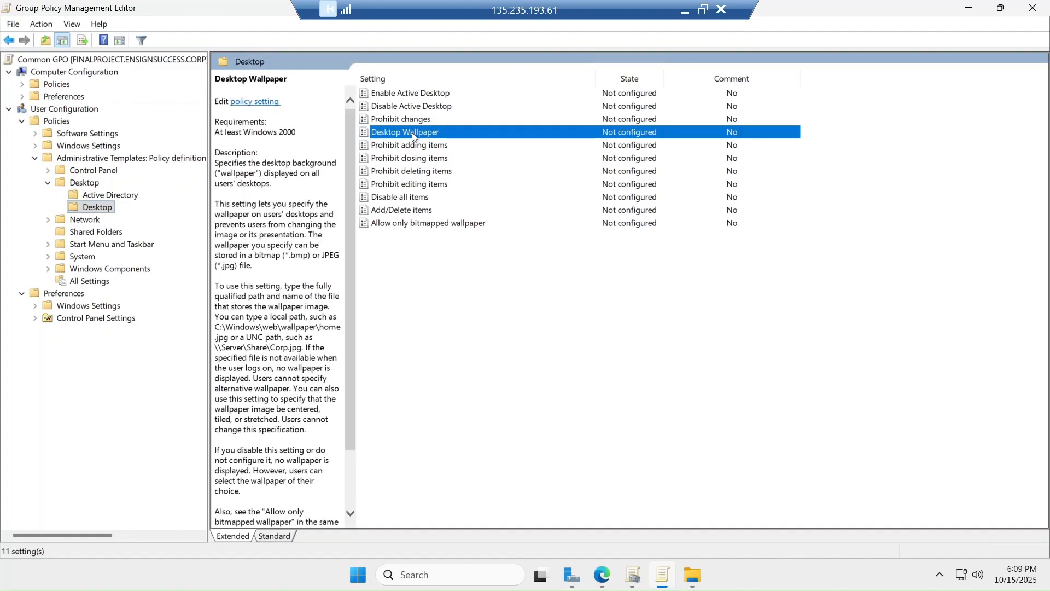
double_click(414, 137)
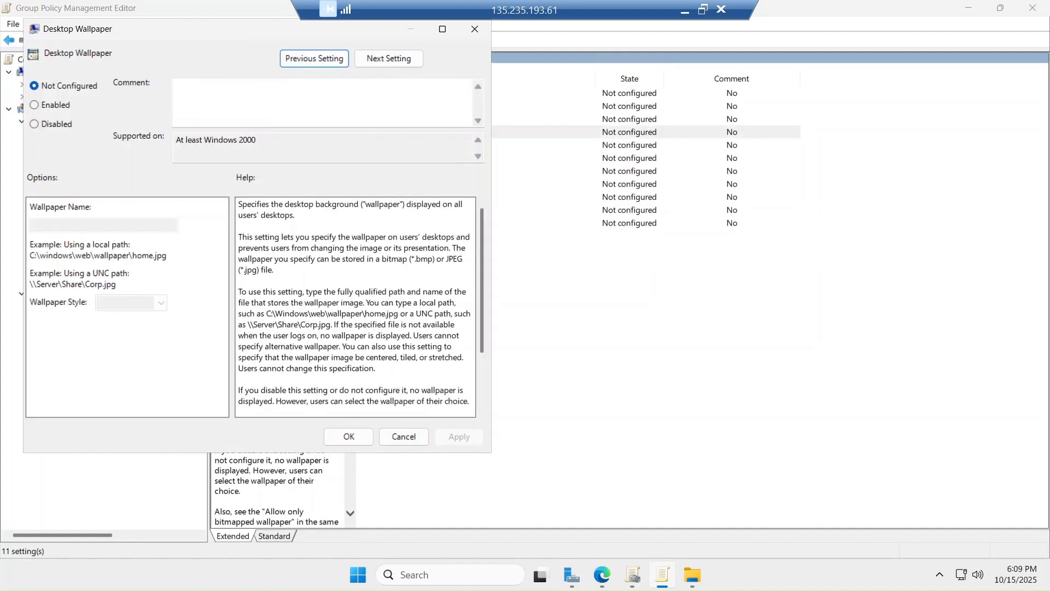
click(50, 105)
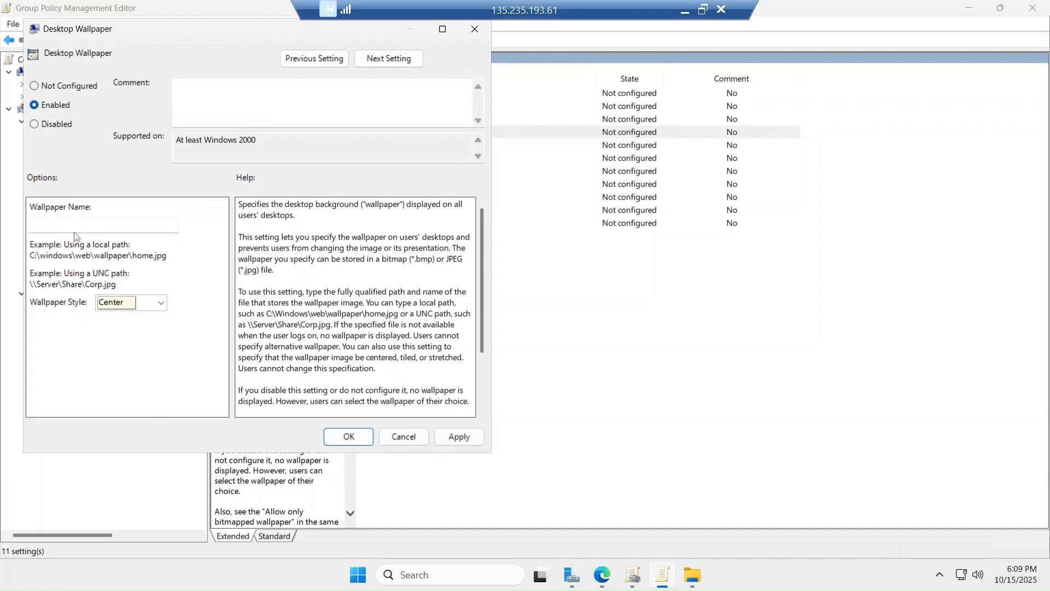
click(104, 225)
key(ctrl+v)
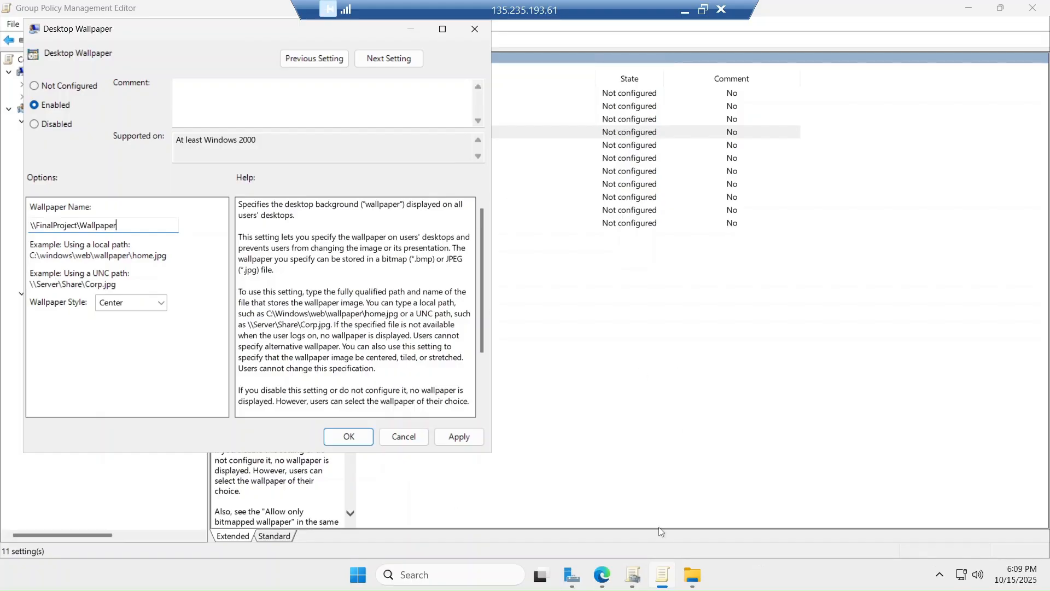
click(691, 573)
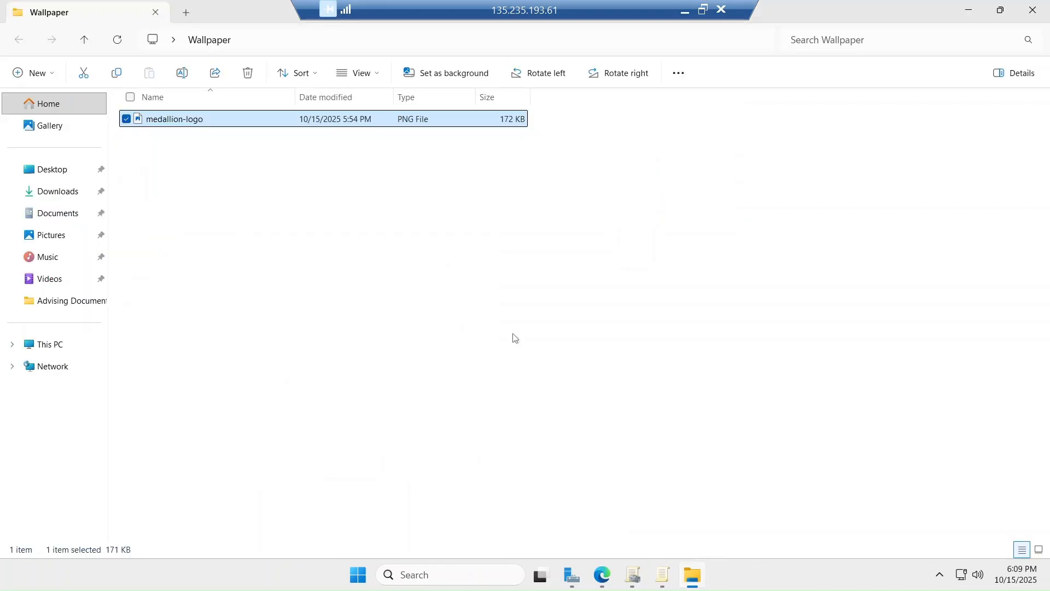
Select the medallion-logo file name in its Properties, cancel, and return to Desktop Wallpaper
click(193, 163)
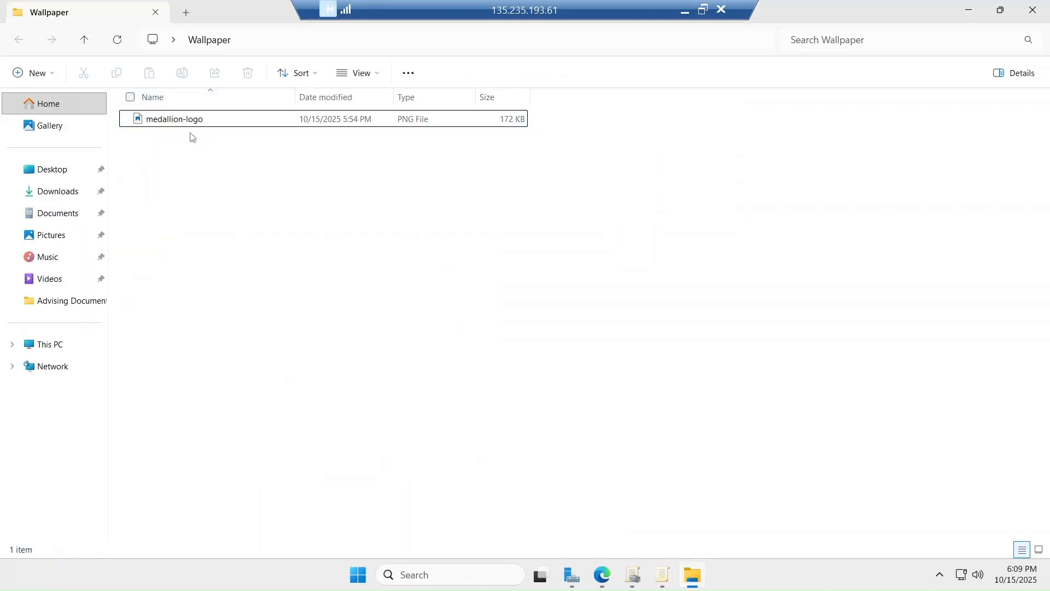
right_click(185, 125)
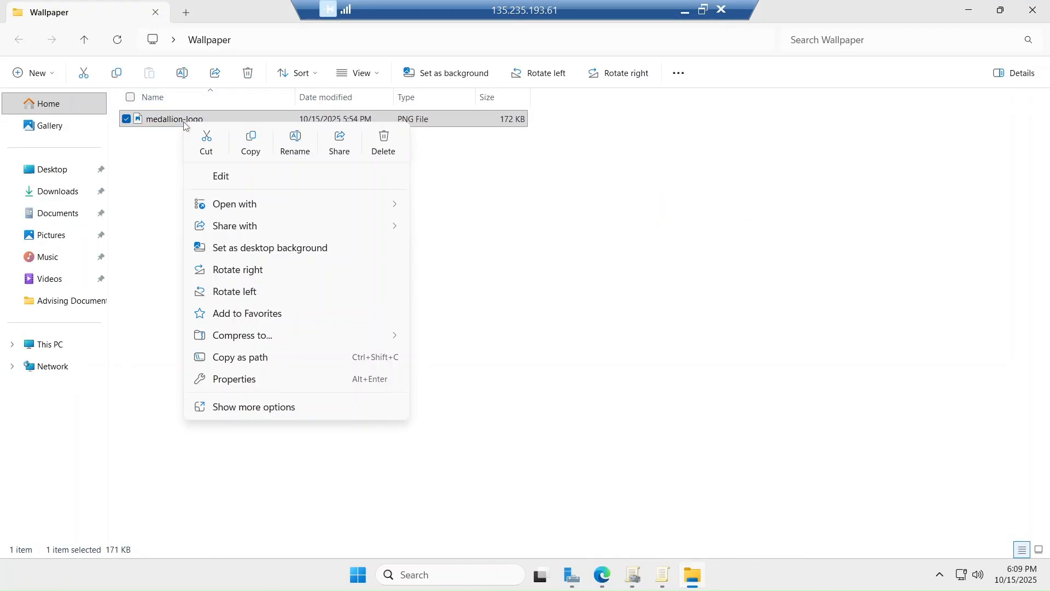
click(221, 378)
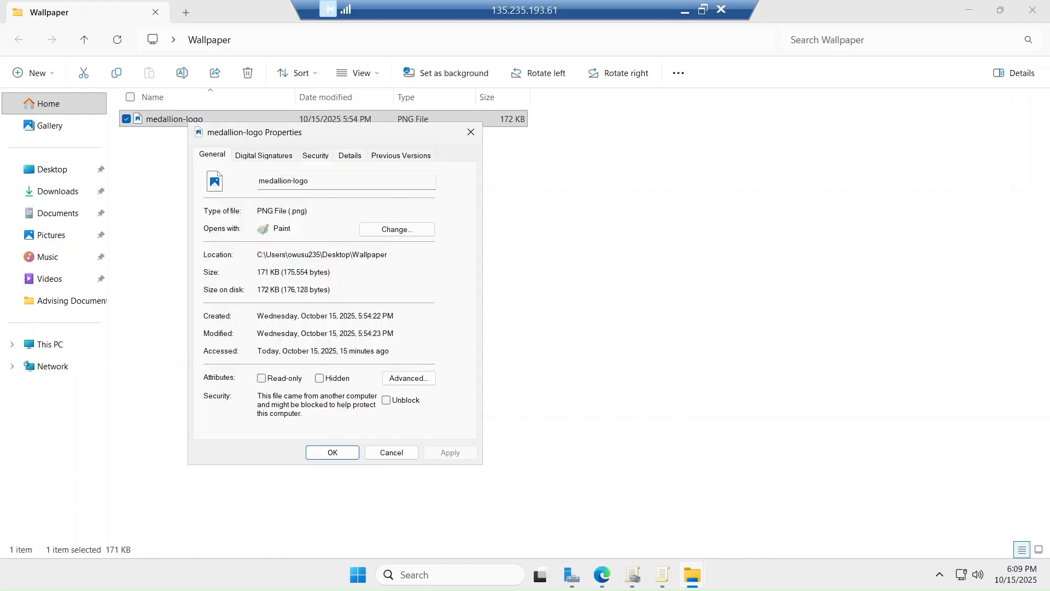
double_click(308, 181)
drag(309, 181, 265, 181)
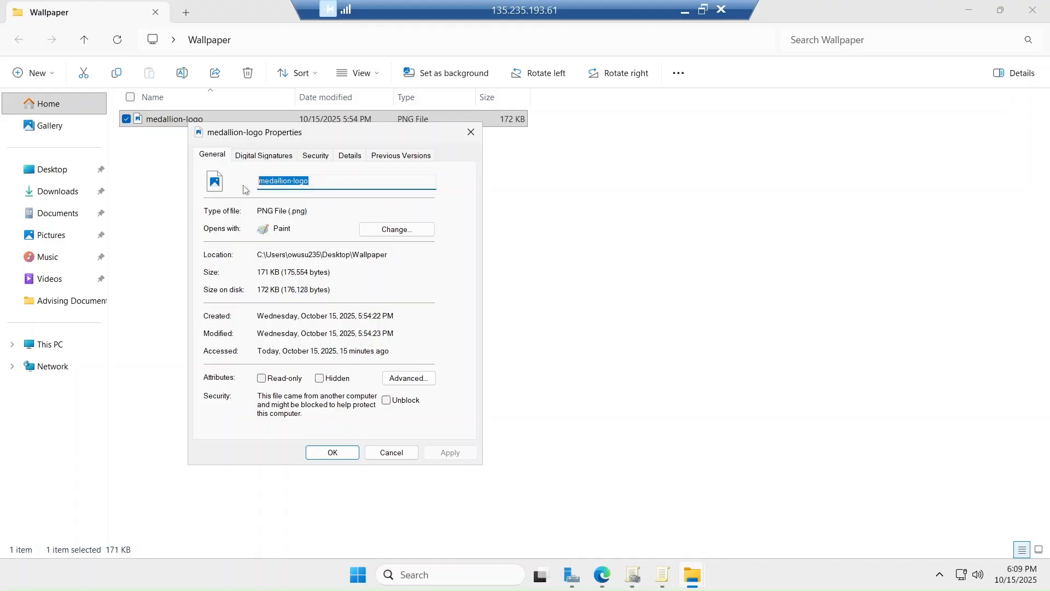
click(392, 453)
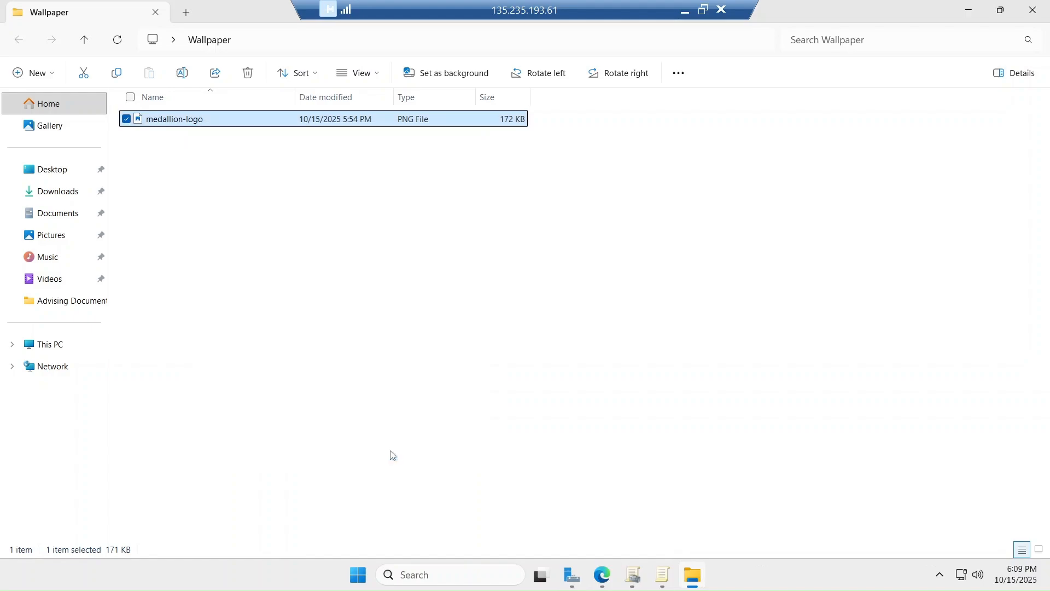
click(662, 575)
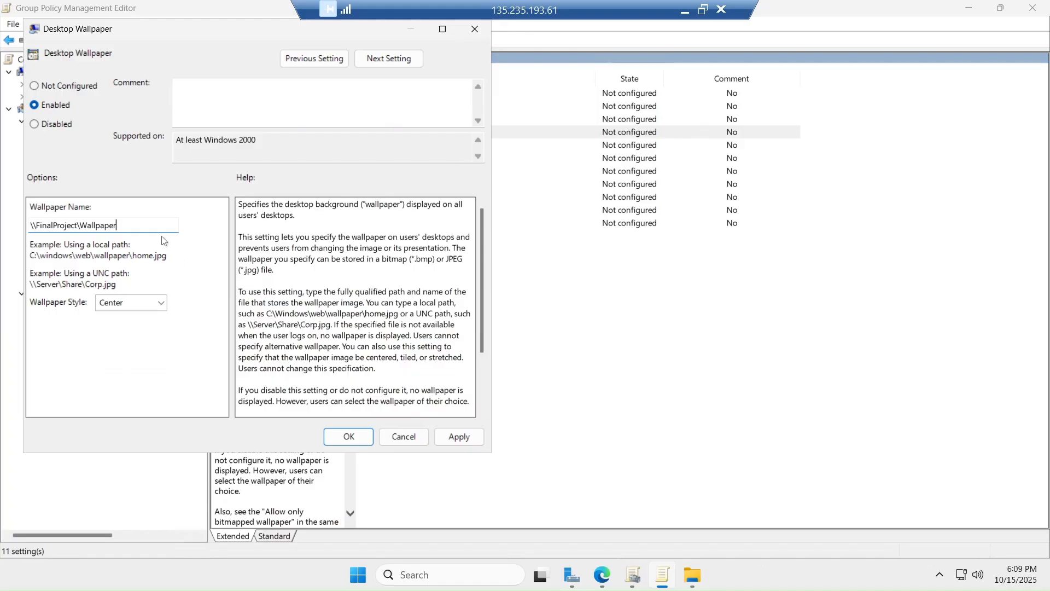
Set the wallpaper path to \\FinalProject\Wallpaper\medallion-logo and save the policy
text(medallion-logo)
click(457, 437)
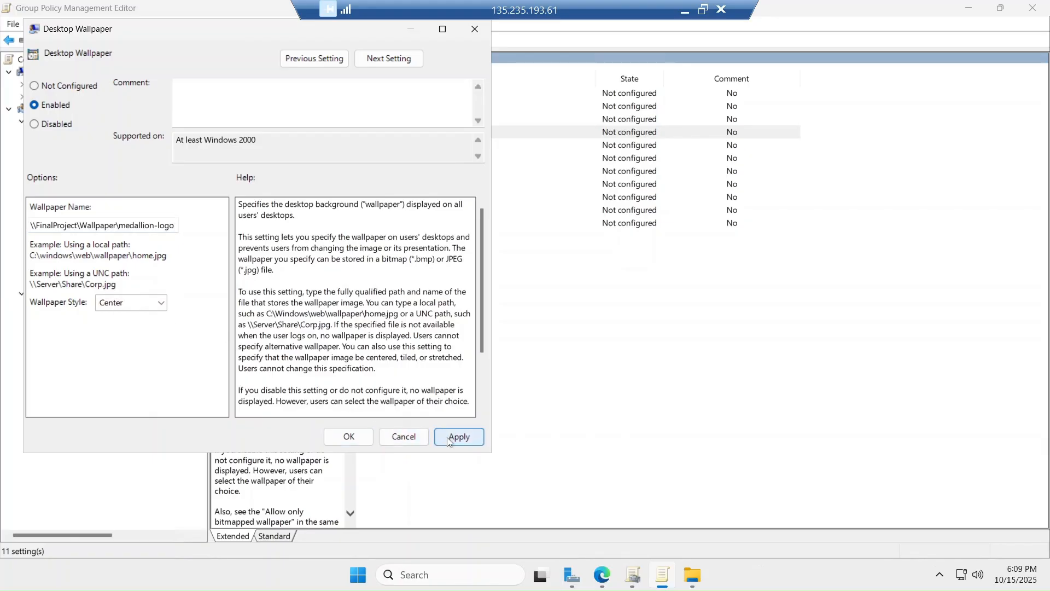
click(349, 437)
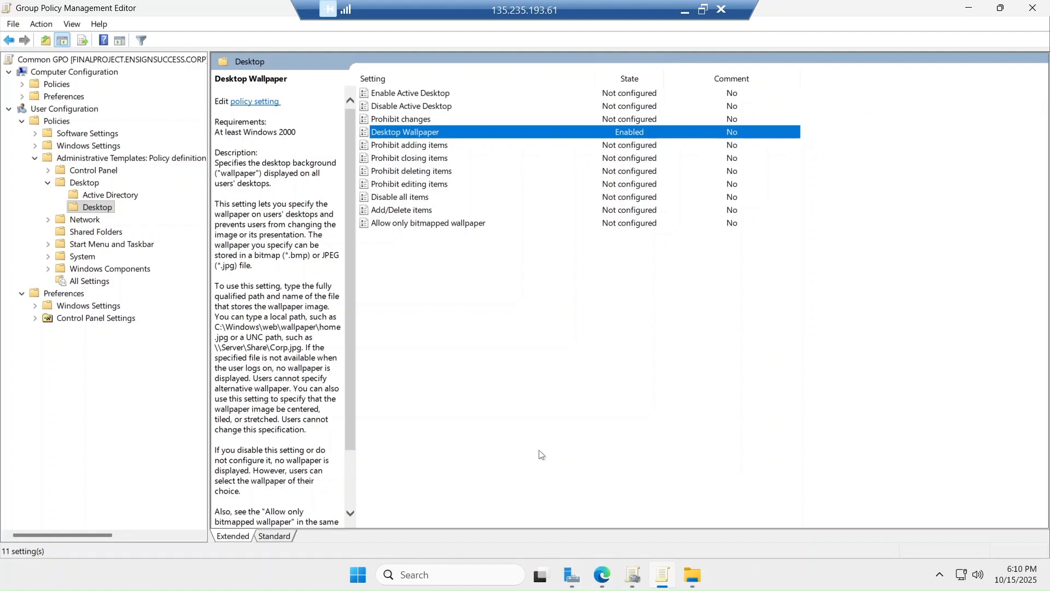
Close the policy editor and Wallpaper folder, then window the remote session
click(1031, 10)
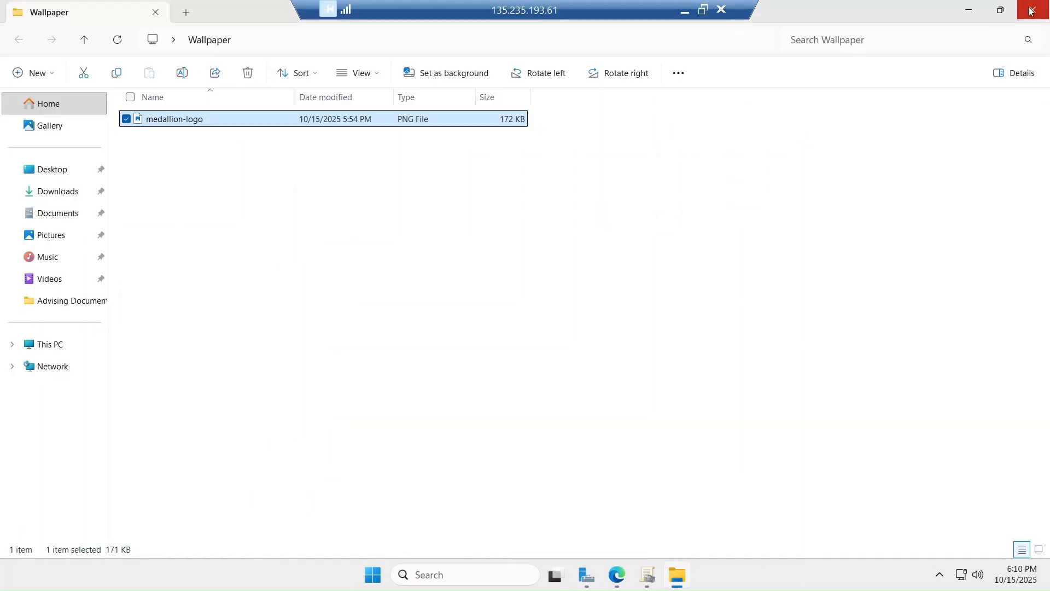
click(1027, 12)
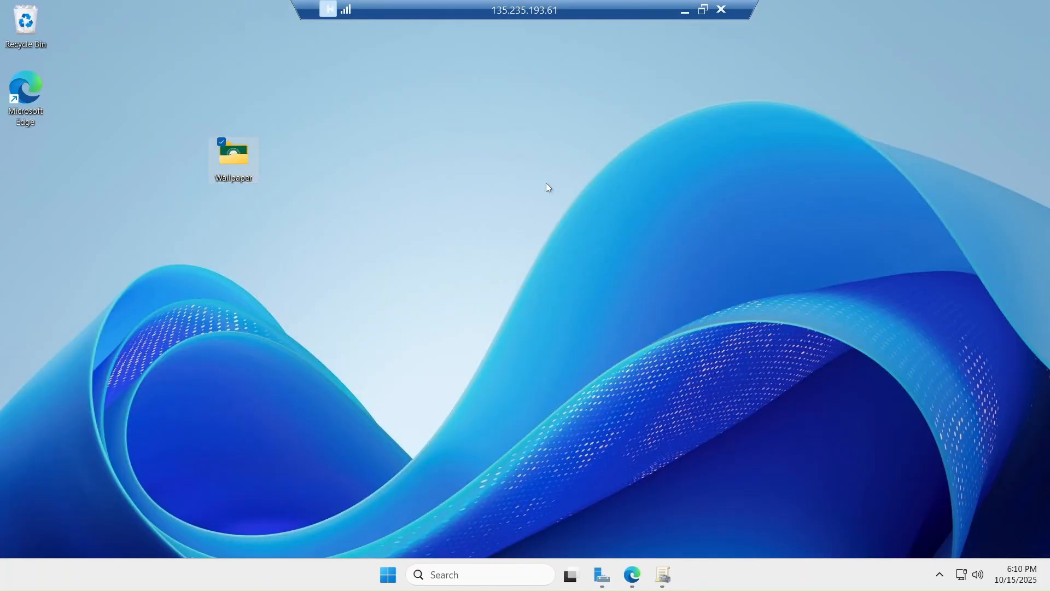
click(382, 166)
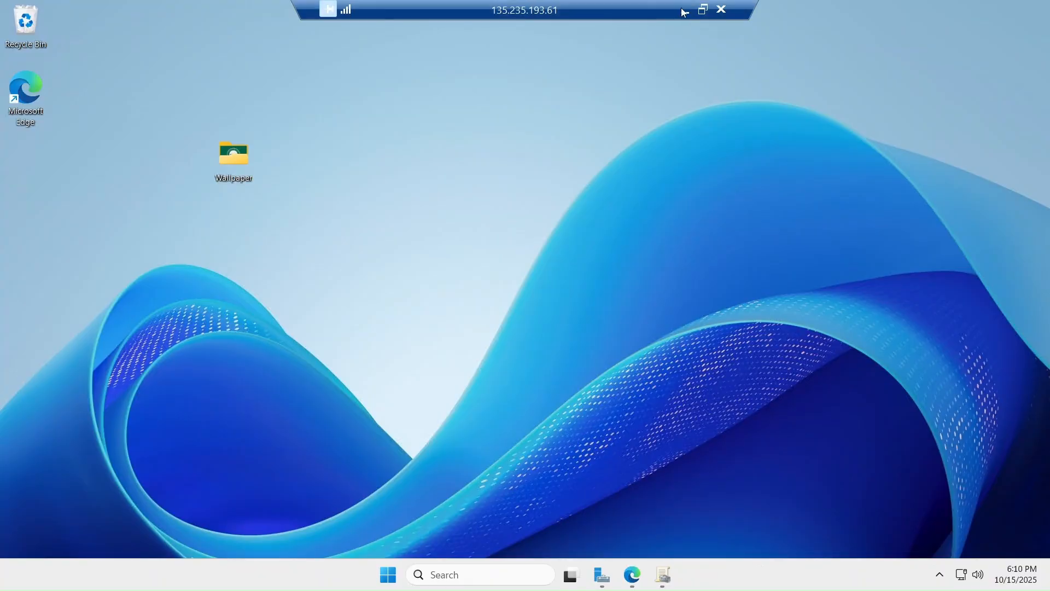
click(703, 12)
scroll(272, 280, down, 1)
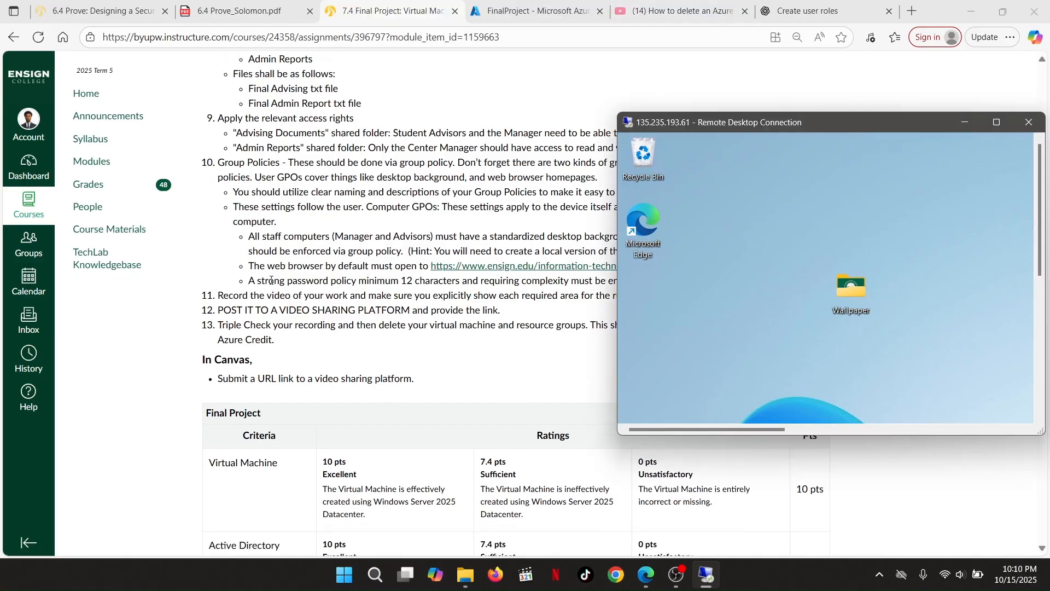
Minimize the remote desktop and scroll the Canvas assignment to its Group Policies requirements
scroll(481, 195, down, 2)
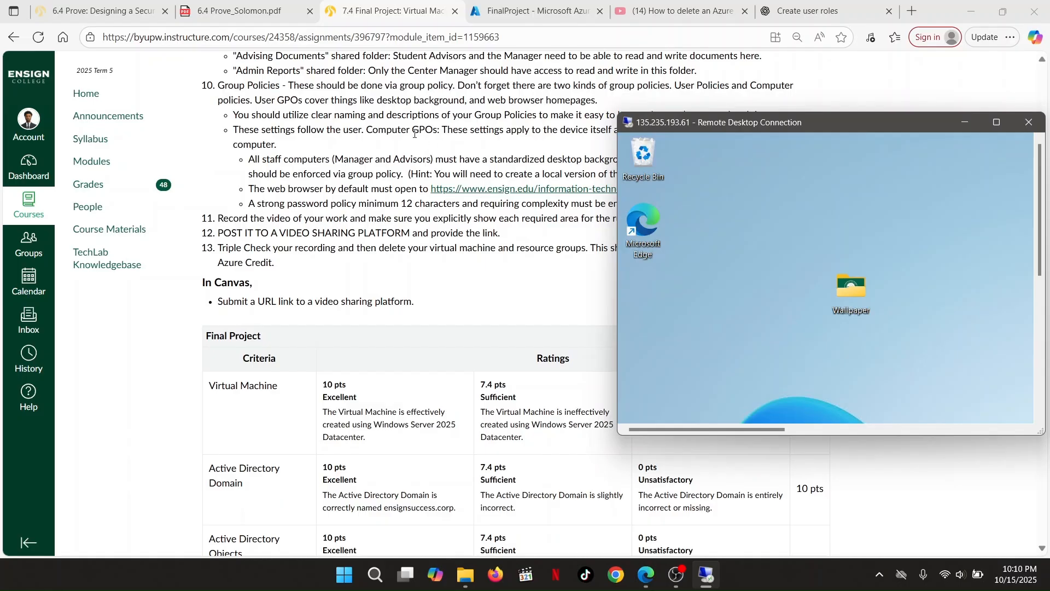
scroll(414, 134, down, 1)
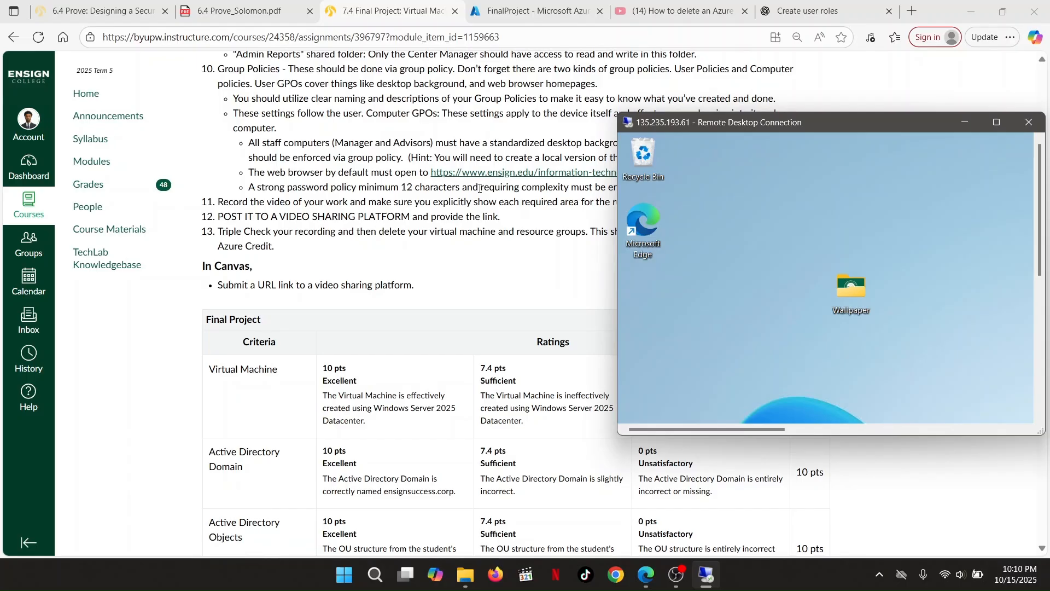
click(969, 128)
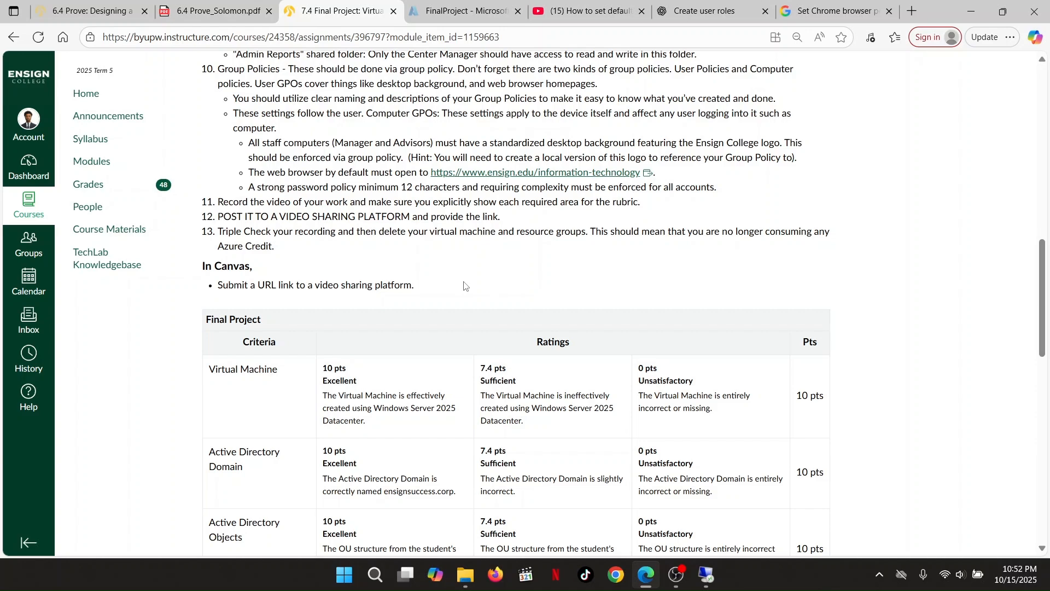
scroll(464, 285, up, 2)
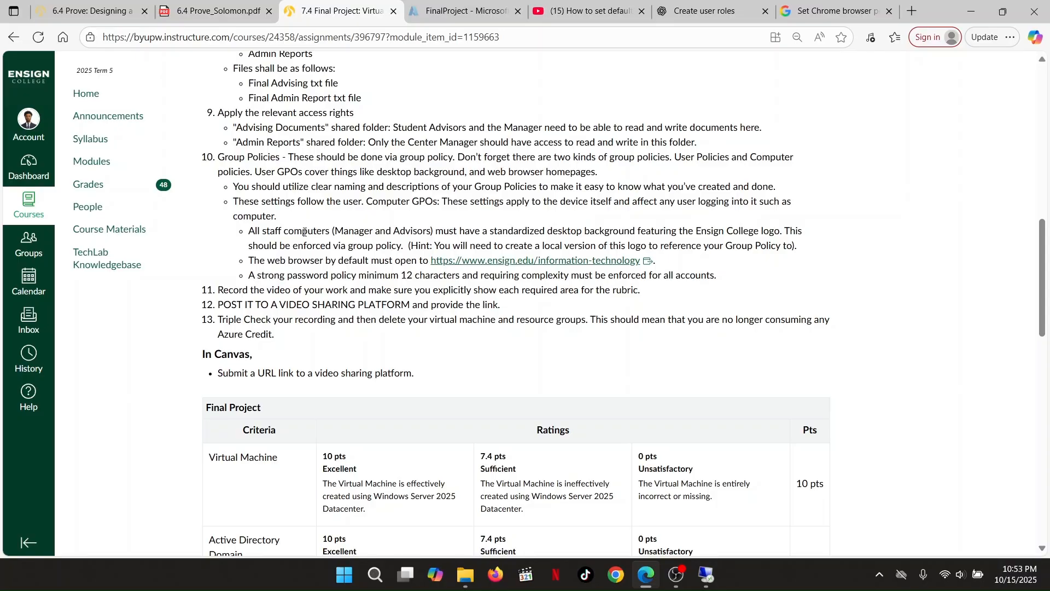
Highlight the 12-character password requirement, then bring the remote desktop back full-screen
drag(250, 273, 752, 279)
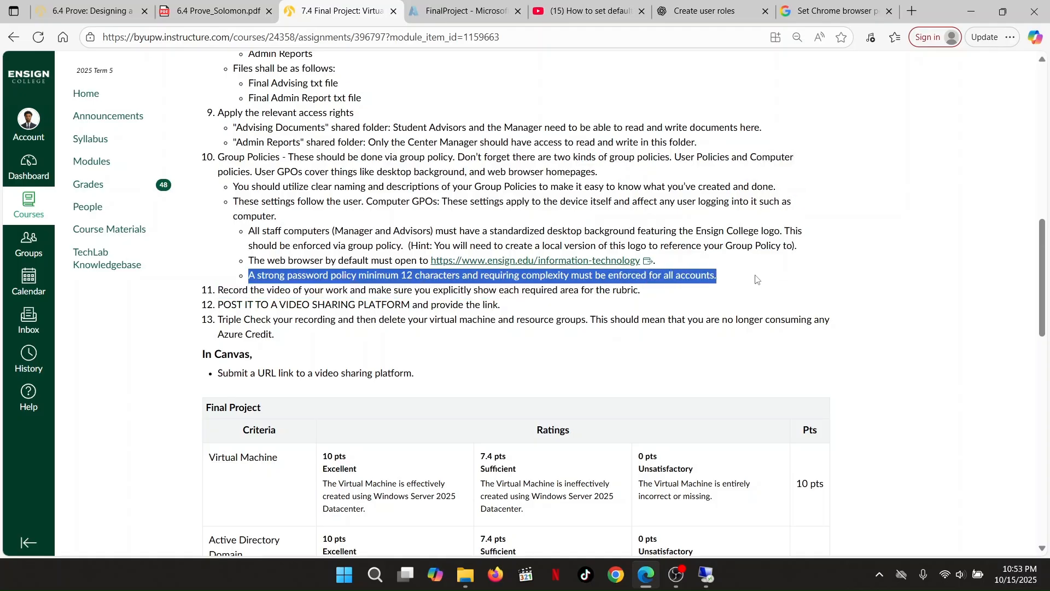
click(713, 390)
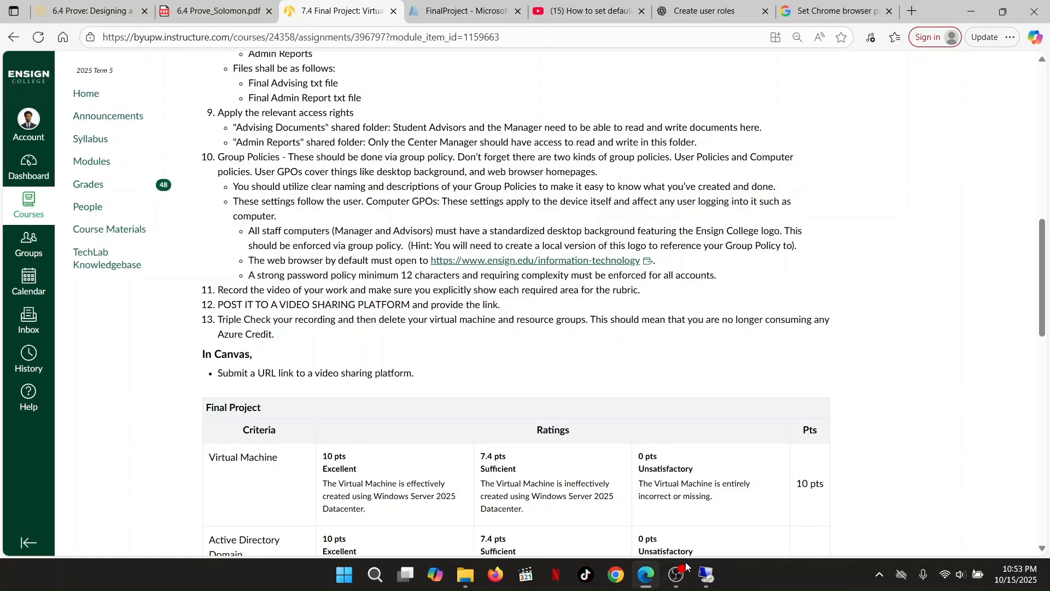
click(705, 577)
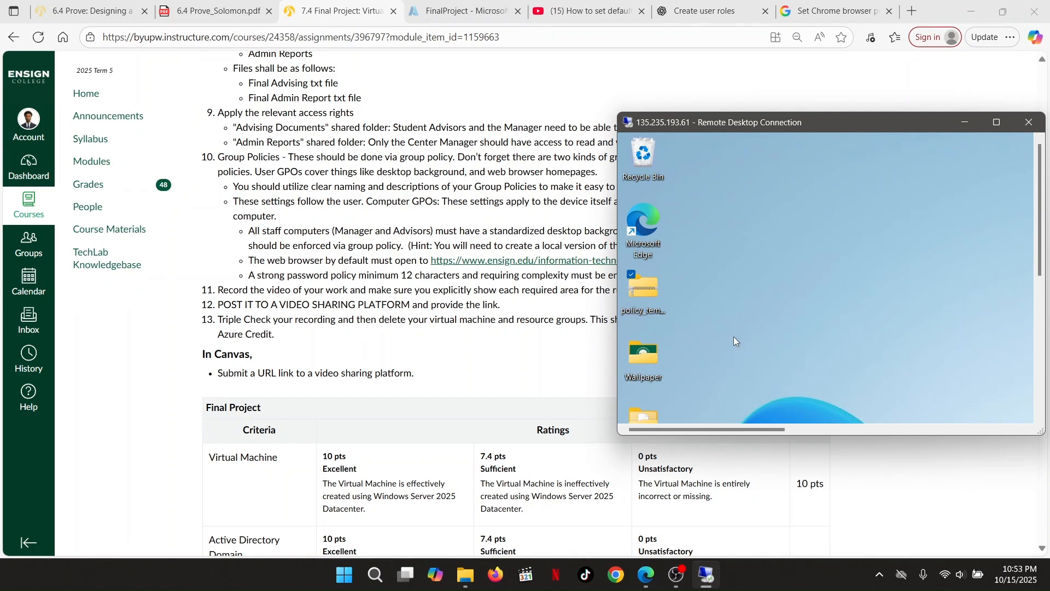
click(998, 121)
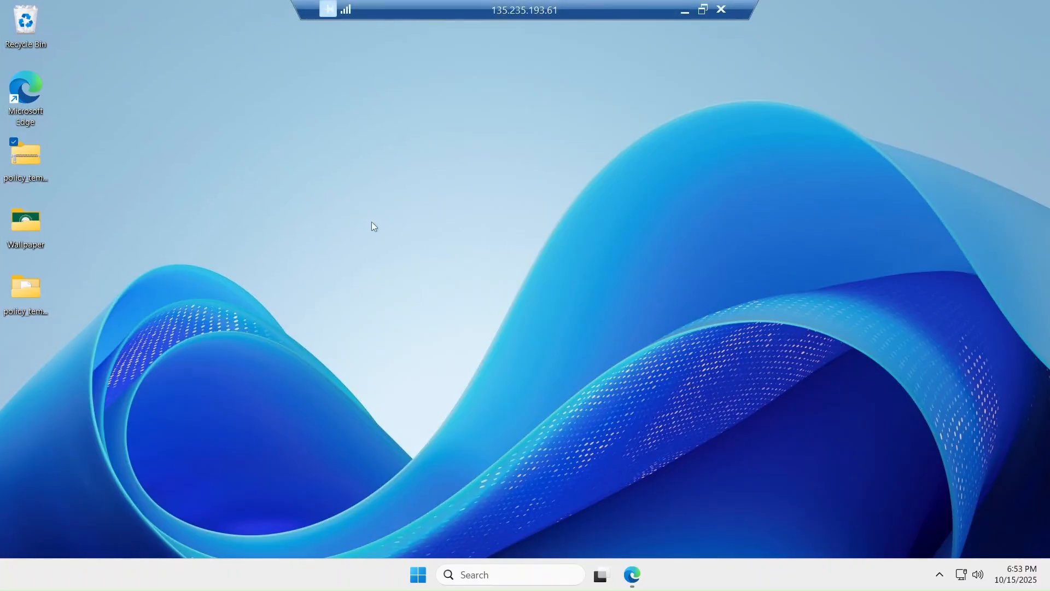
Launch Group Policy Management from Server Manager maximized, and select the Default Browser and Homepage GPO
click(419, 575)
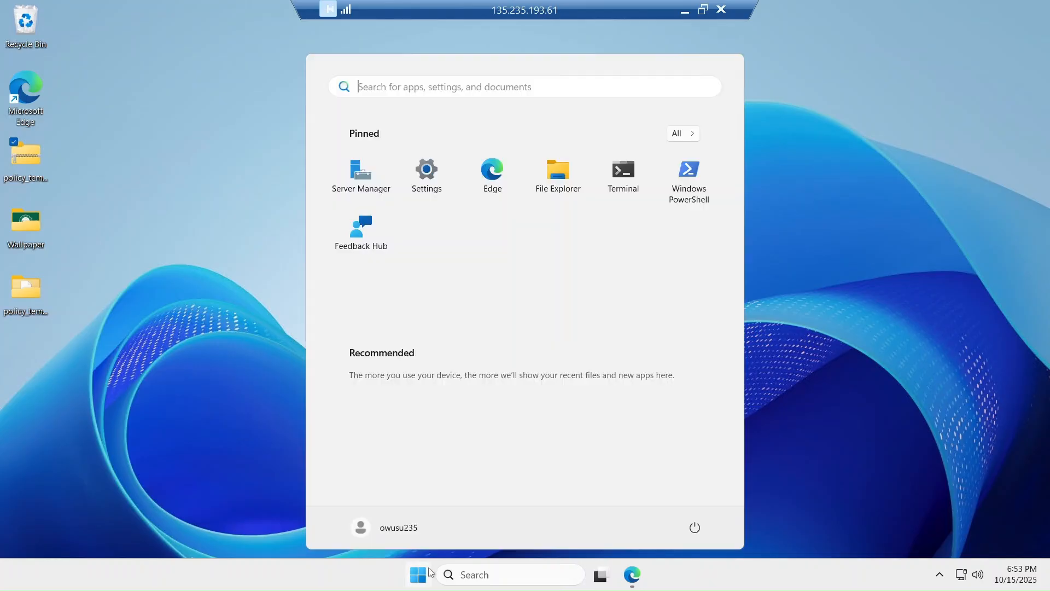
click(362, 176)
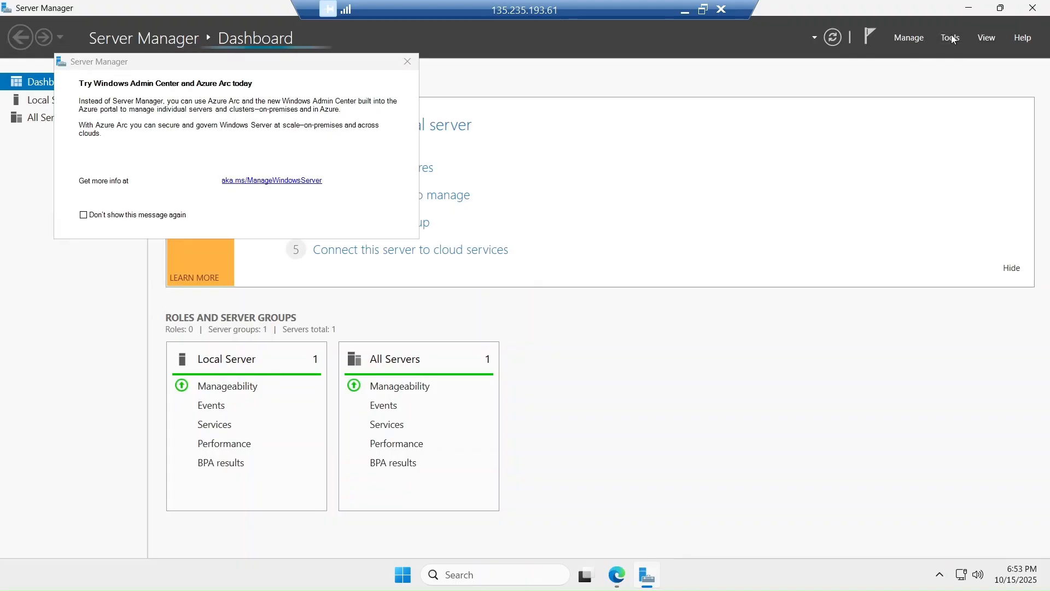
click(950, 37)
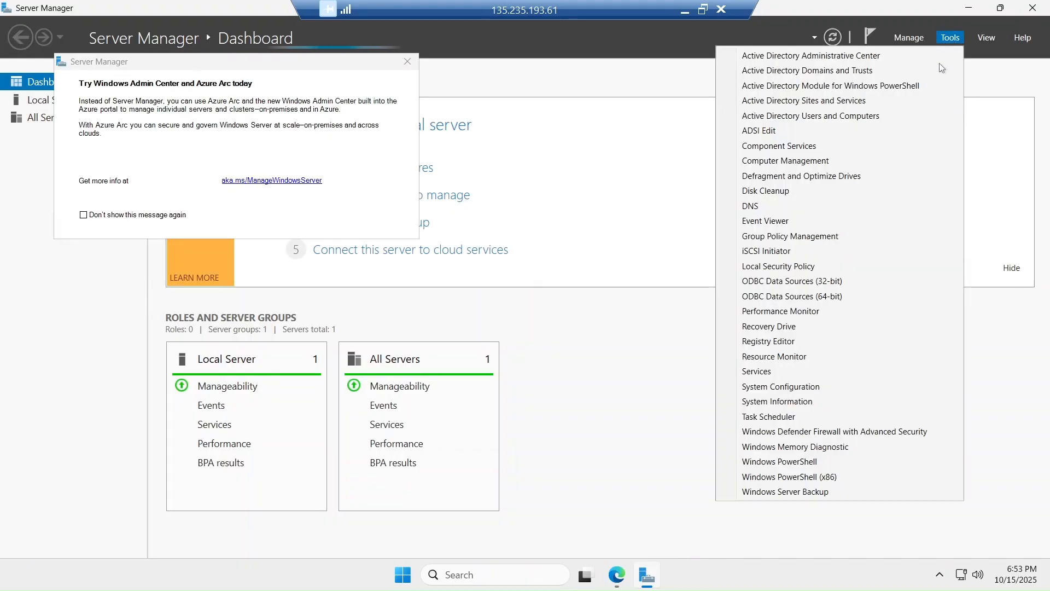
click(792, 237)
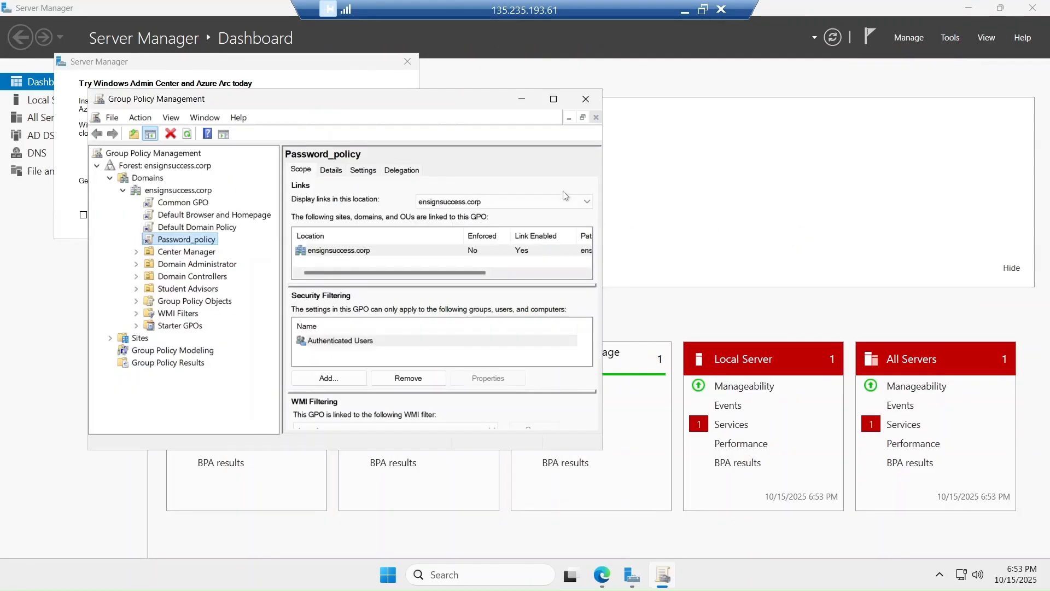
click(554, 99)
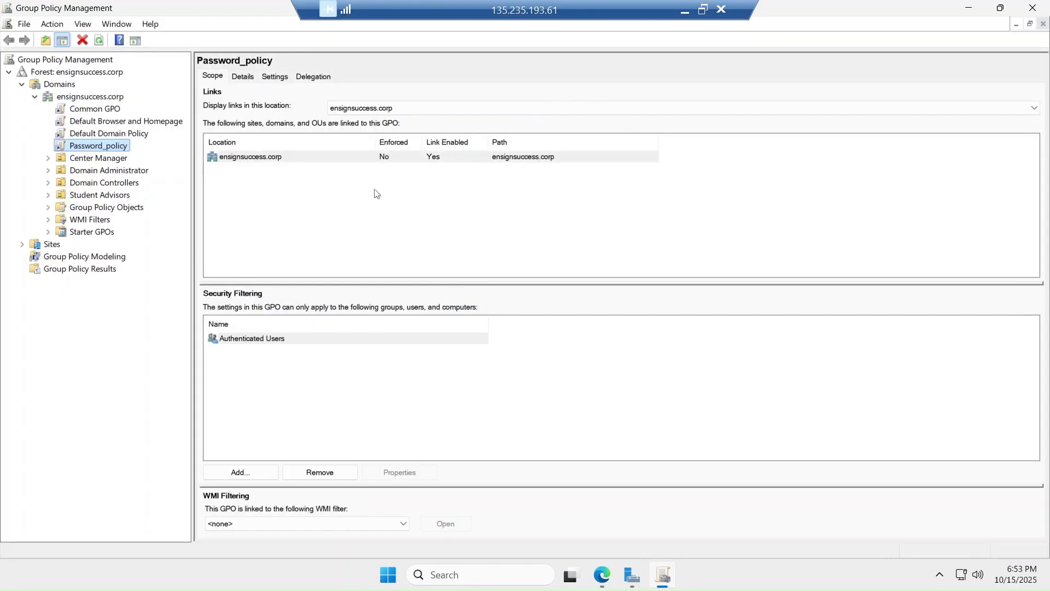
click(84, 123)
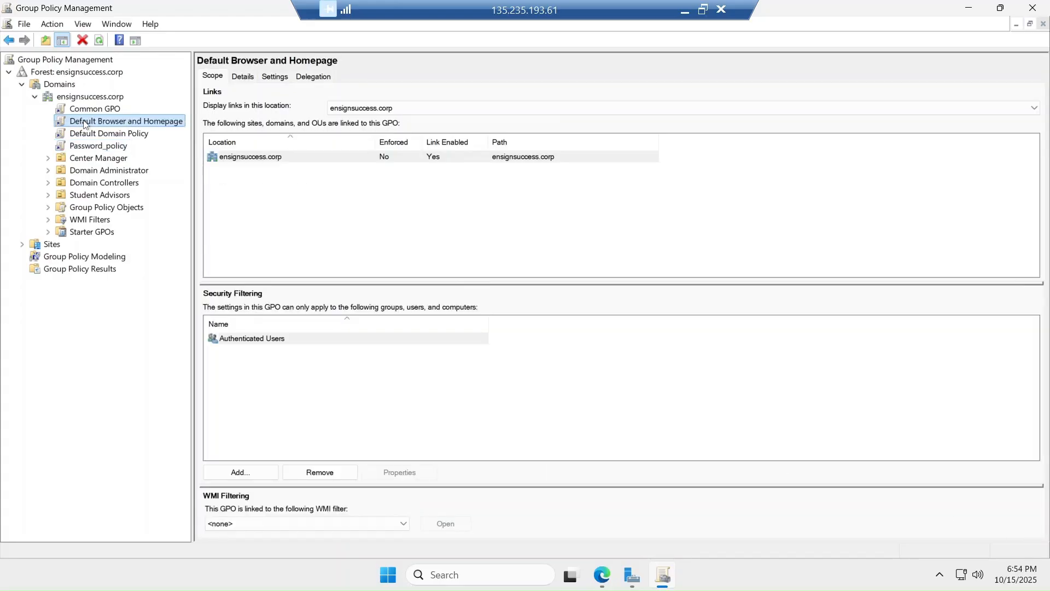
Edit the Default Browser and Homepage GPO maximized with a wider tree pane, then minimize both windows
right_click(136, 124)
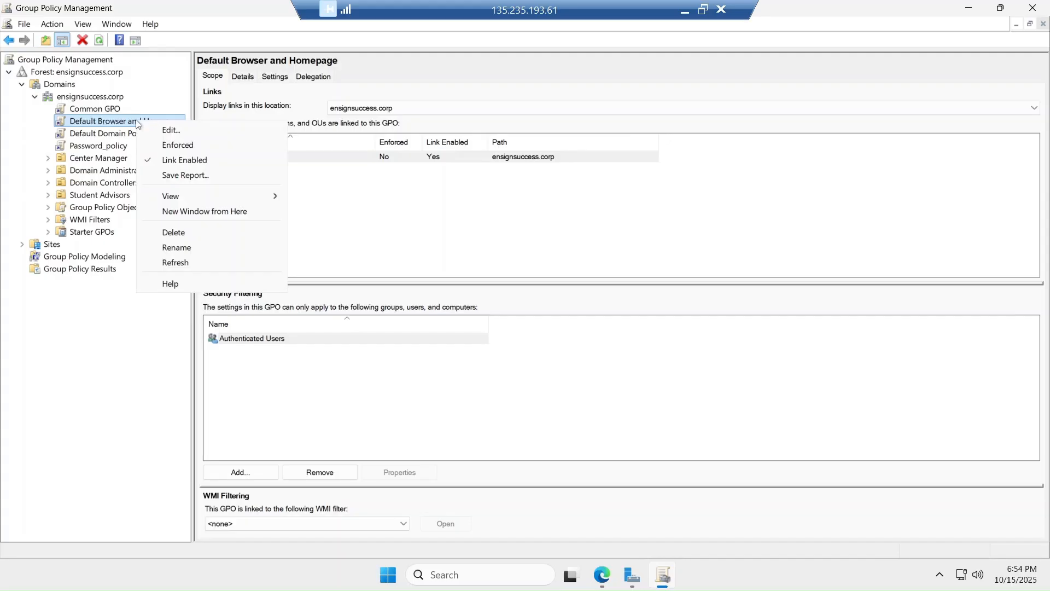
click(164, 130)
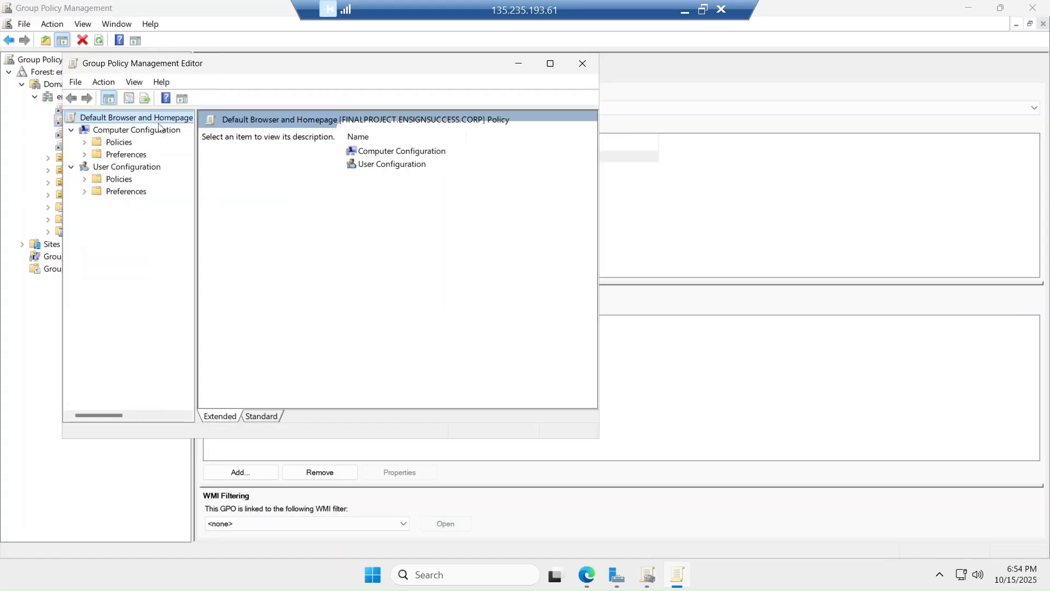
click(551, 64)
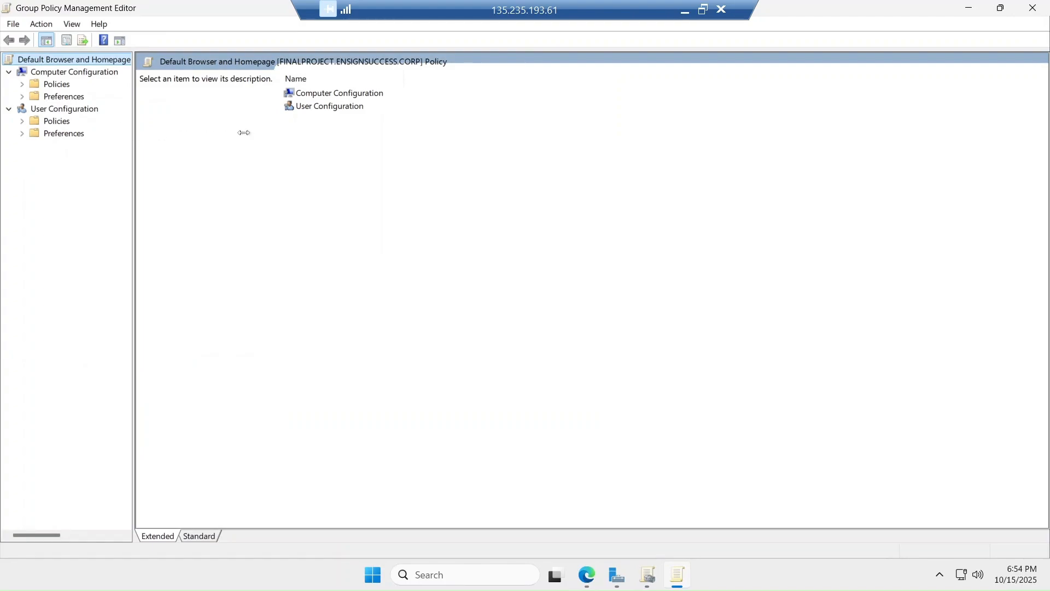
drag(244, 133, 254, 133)
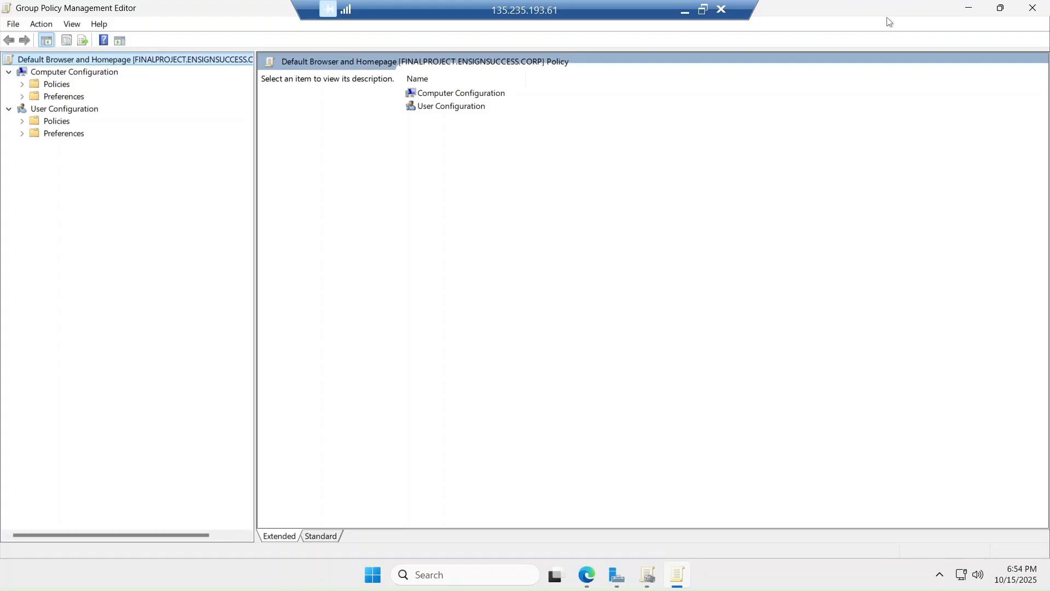
click(969, 7)
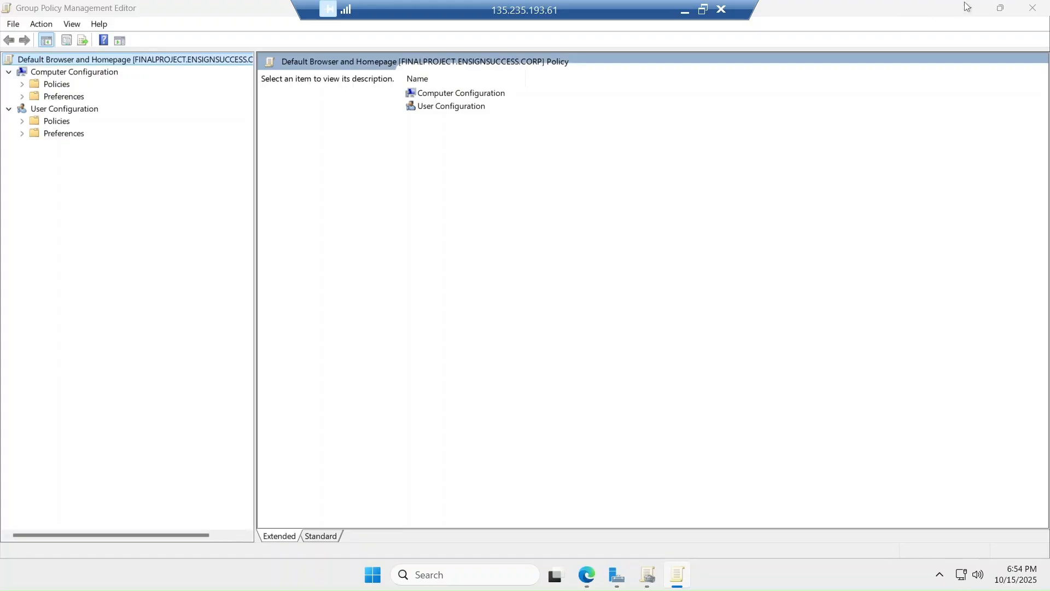
click(968, 8)
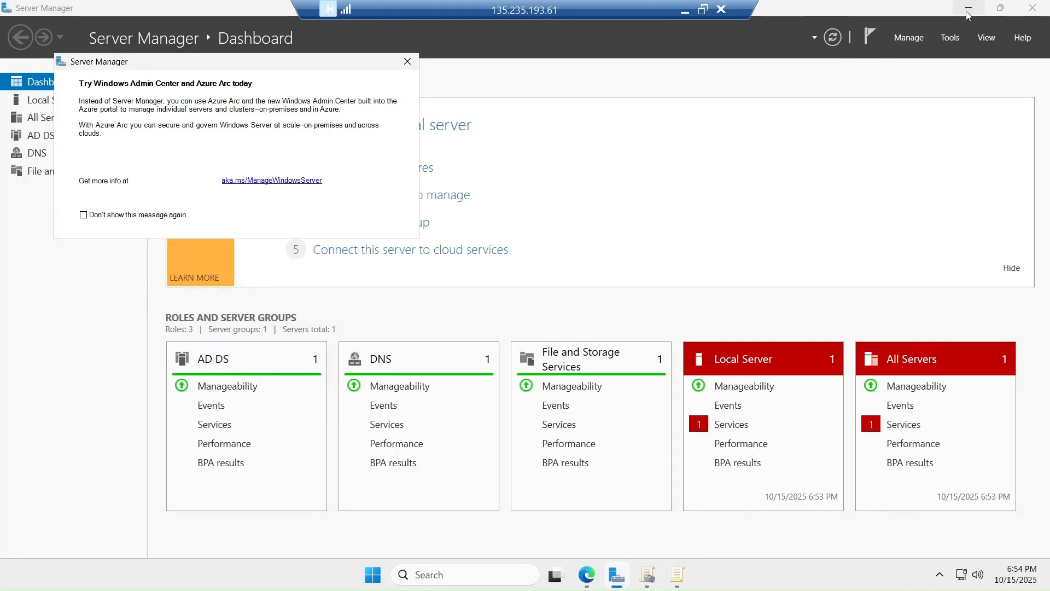
Minimize Server Manager and check the Chrome policy help page in Edge
click(969, 9)
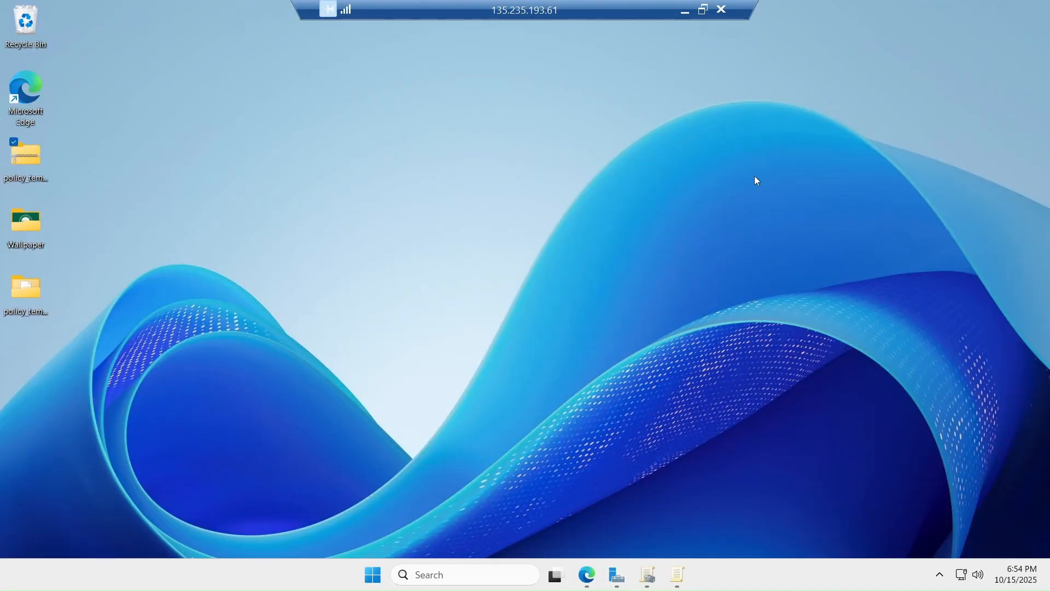
click(587, 575)
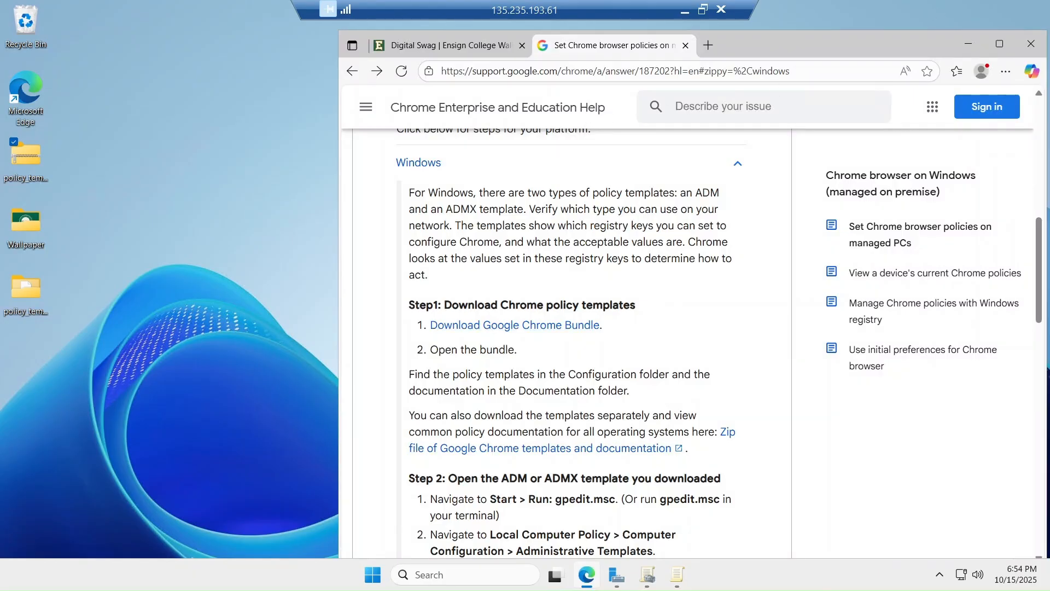
click(967, 42)
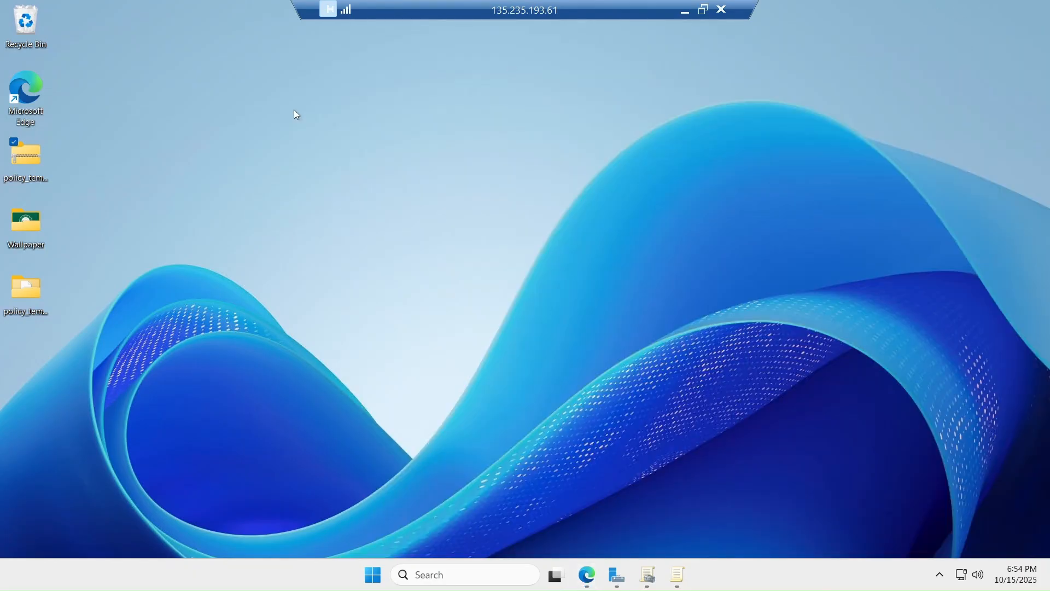
Browse the desktop's policy_templates download into windows\adm's language folders, then minimize Explorer
double_click(17, 159)
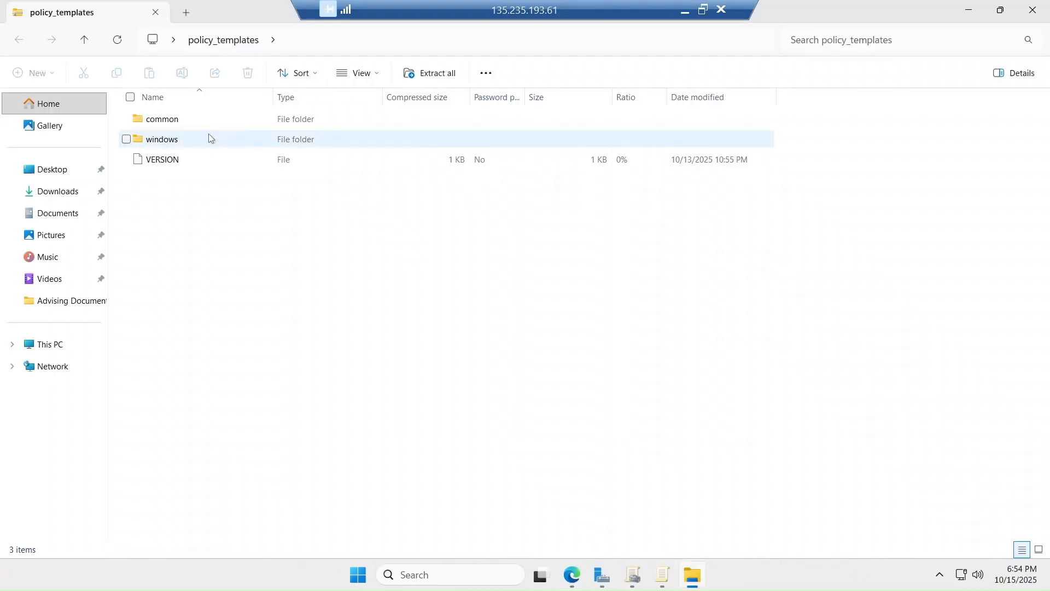
double_click(180, 138)
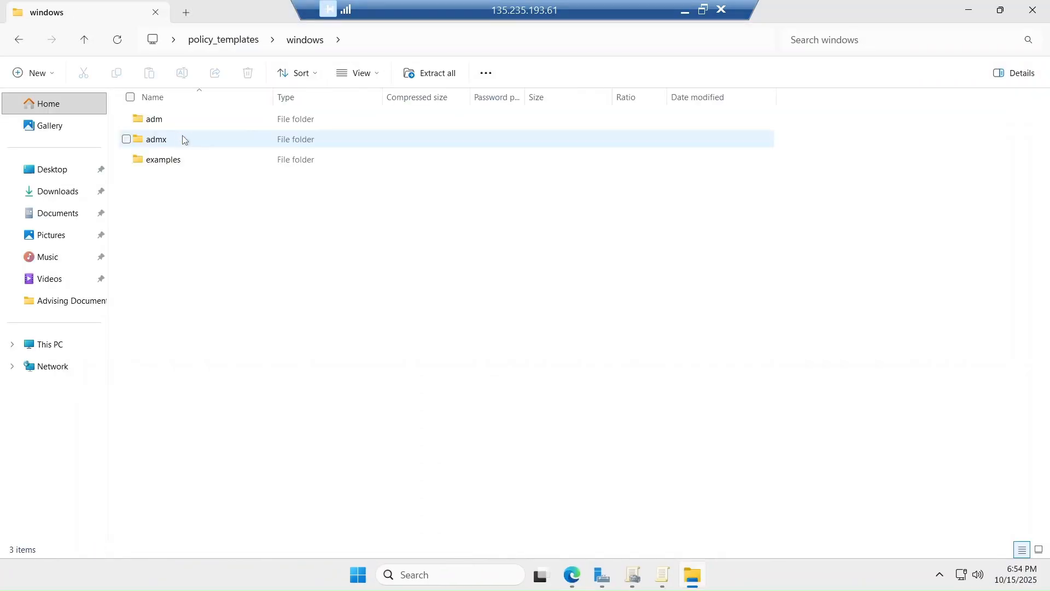
click(192, 127)
double_click(192, 127)
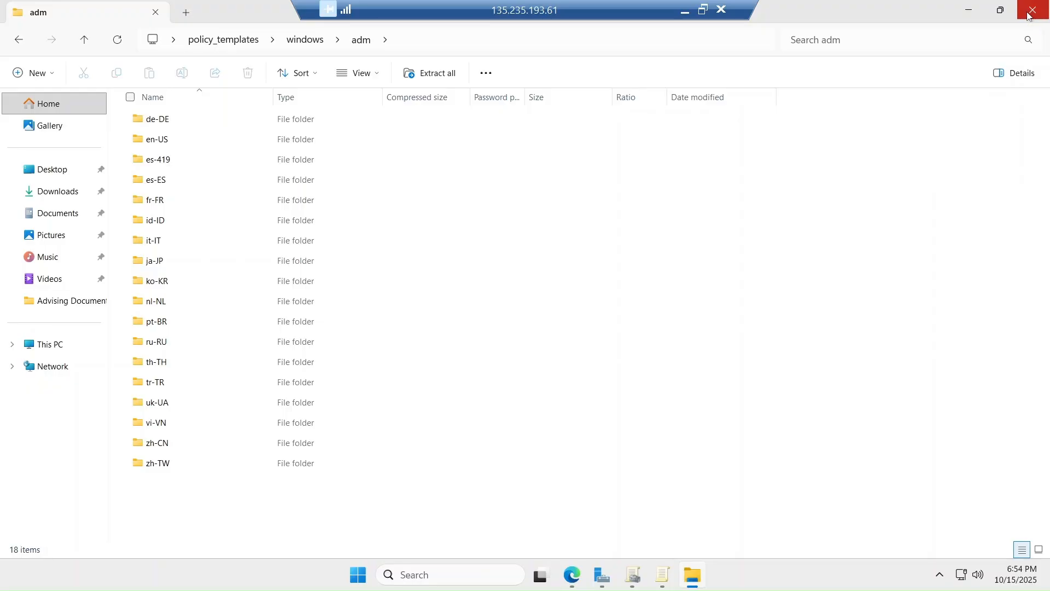
click(970, 13)
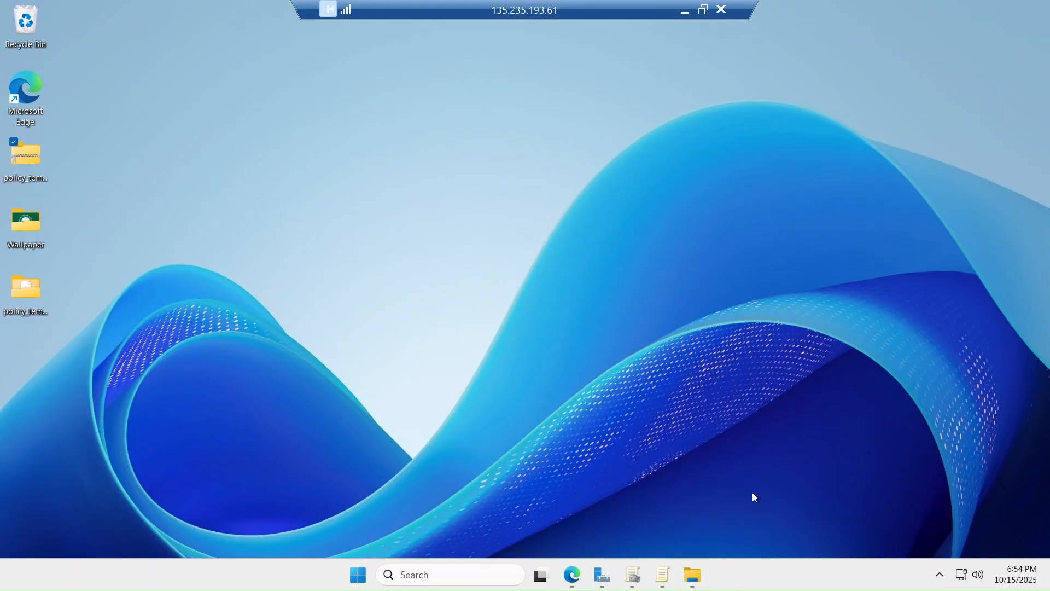
Expand Policies and Administrative Templates under both Computer and User Configuration
click(664, 580)
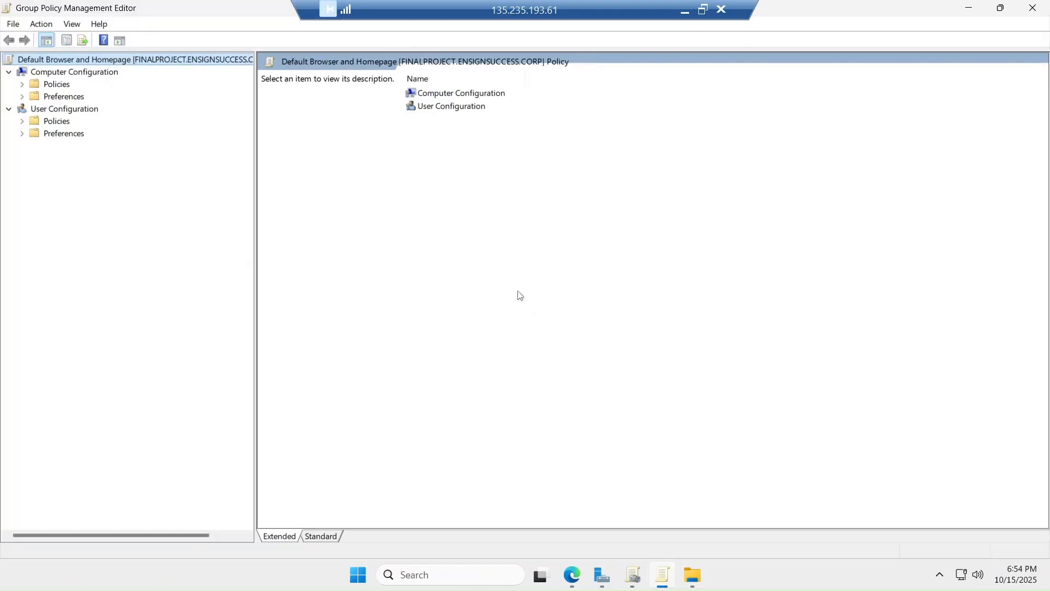
click(22, 84)
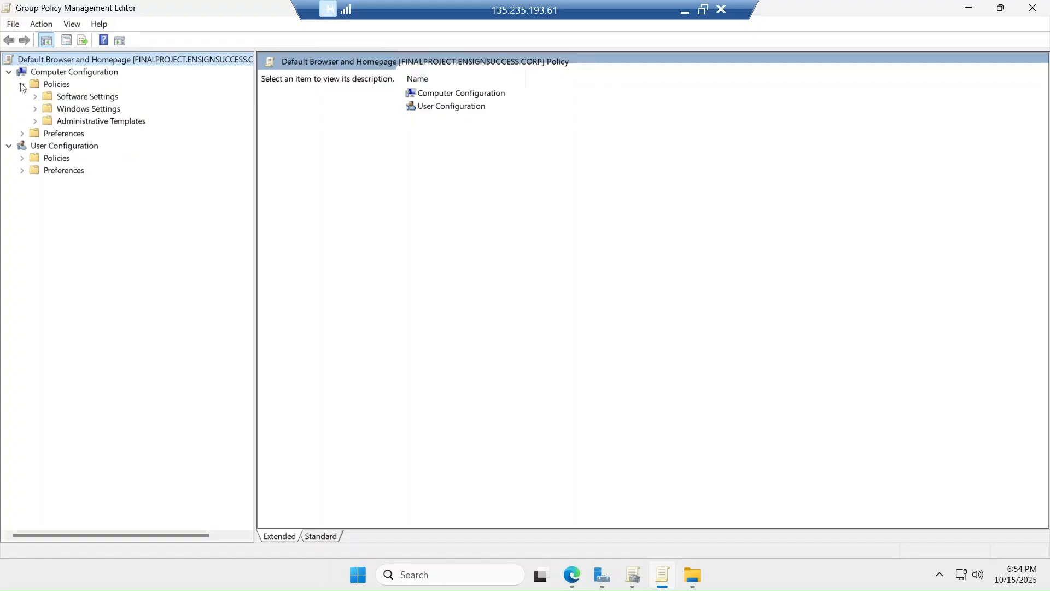
click(21, 159)
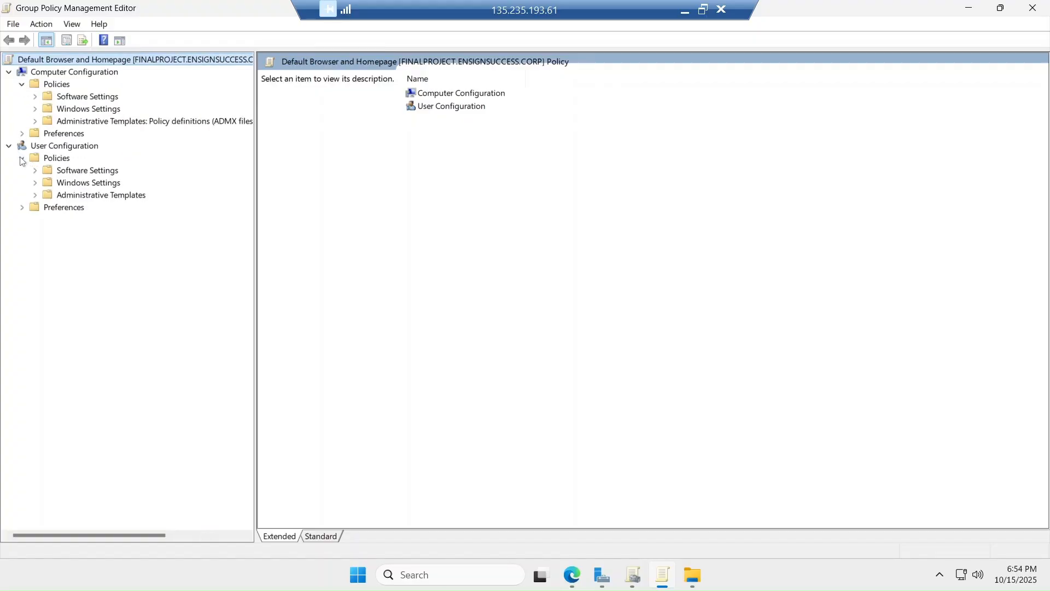
click(35, 122)
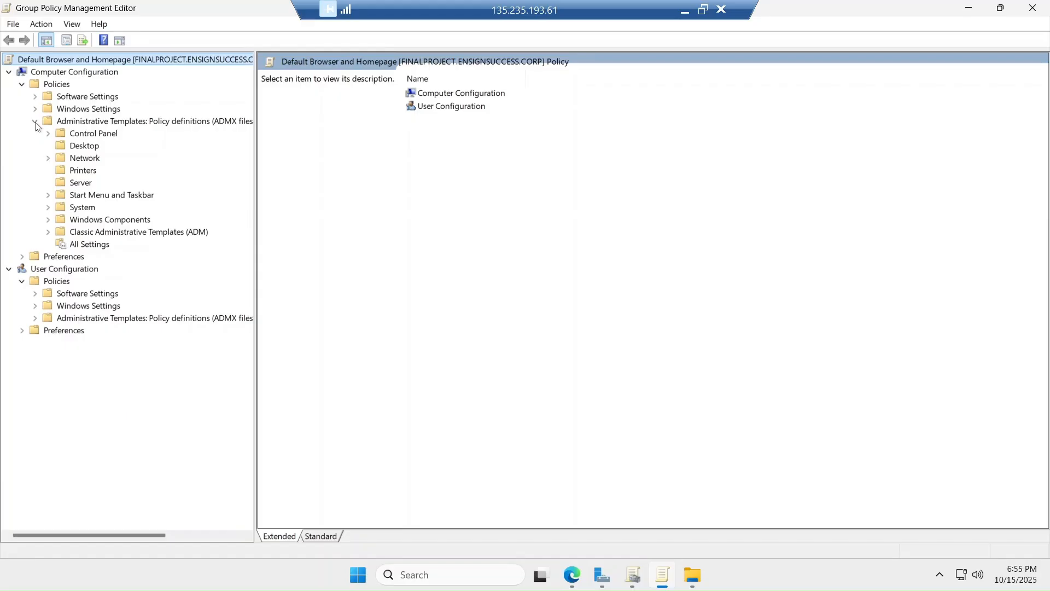
click(33, 319)
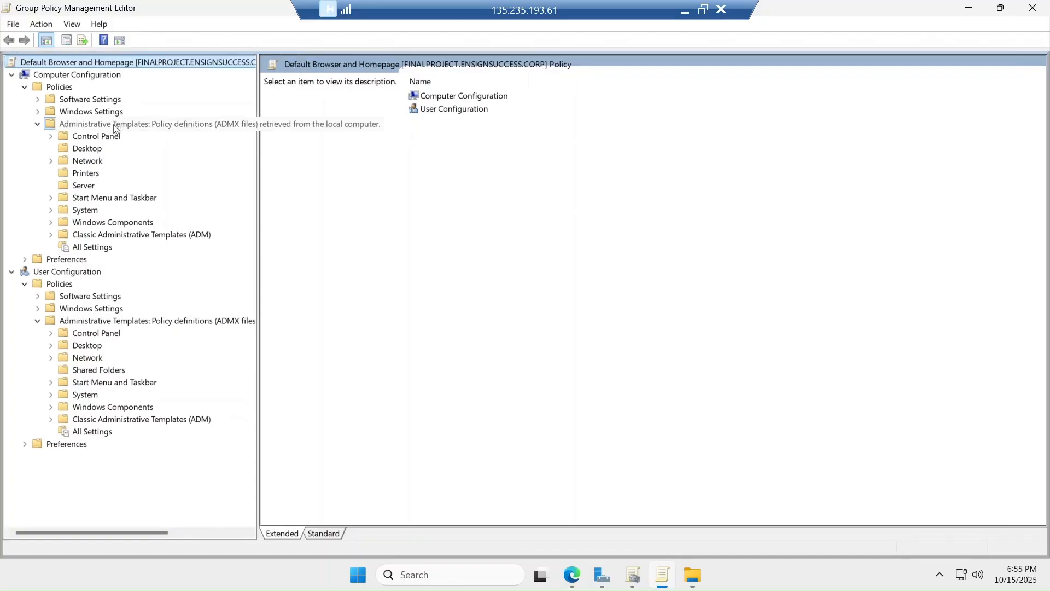
Check Add/Remove Templates, browsing to policy_templates\windows\adm\en-US, then cancel since chrome is already added
right_click(115, 128)
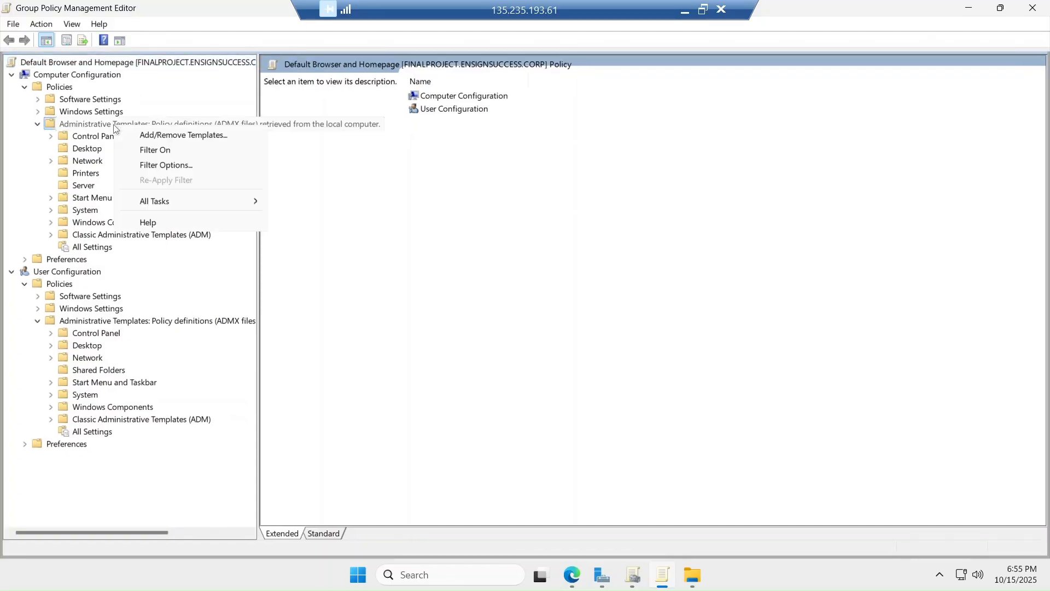
click(155, 136)
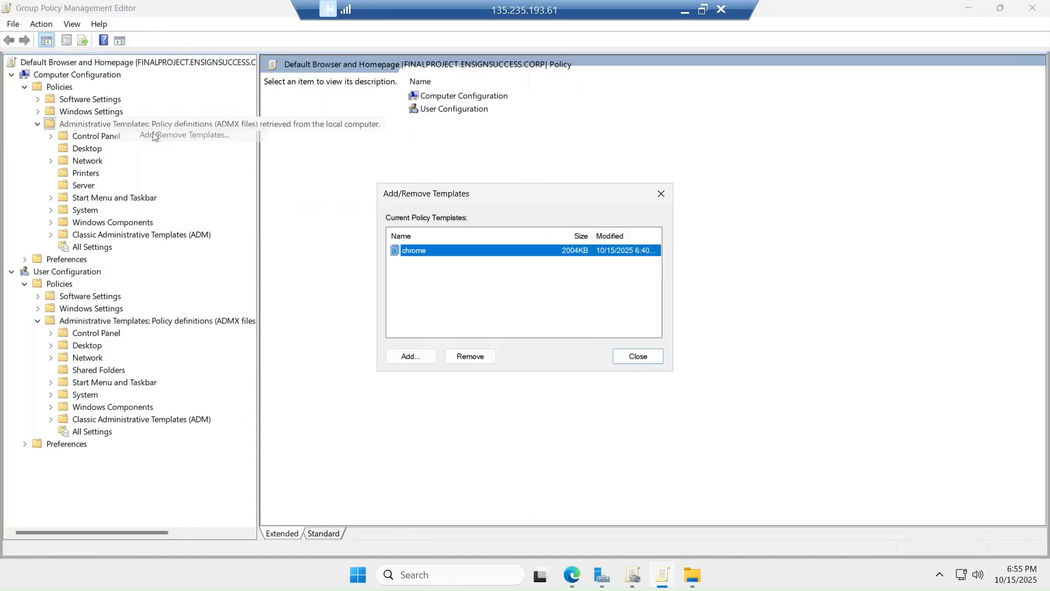
click(408, 359)
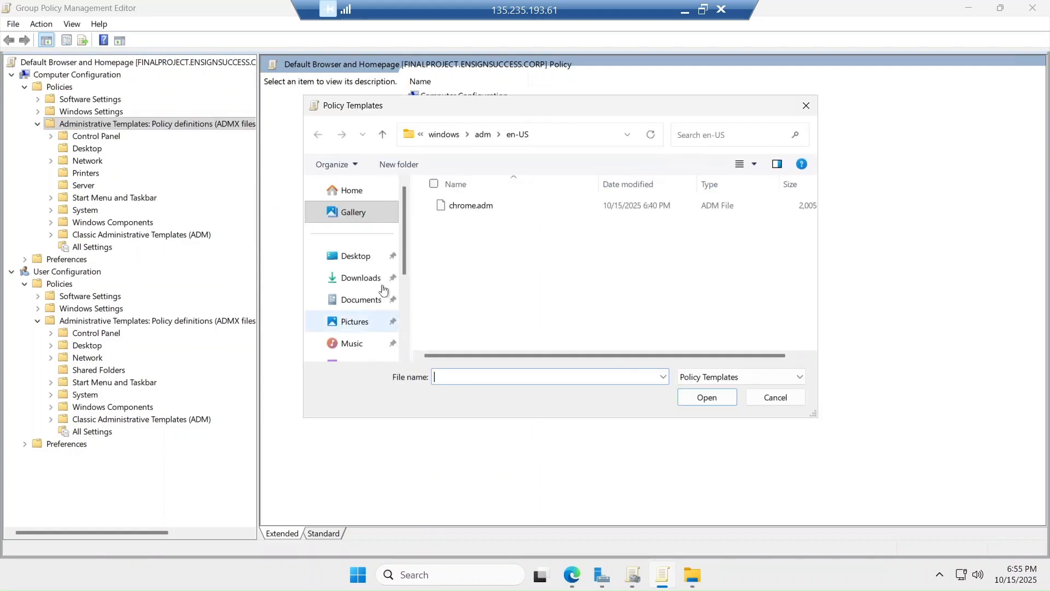
click(357, 261)
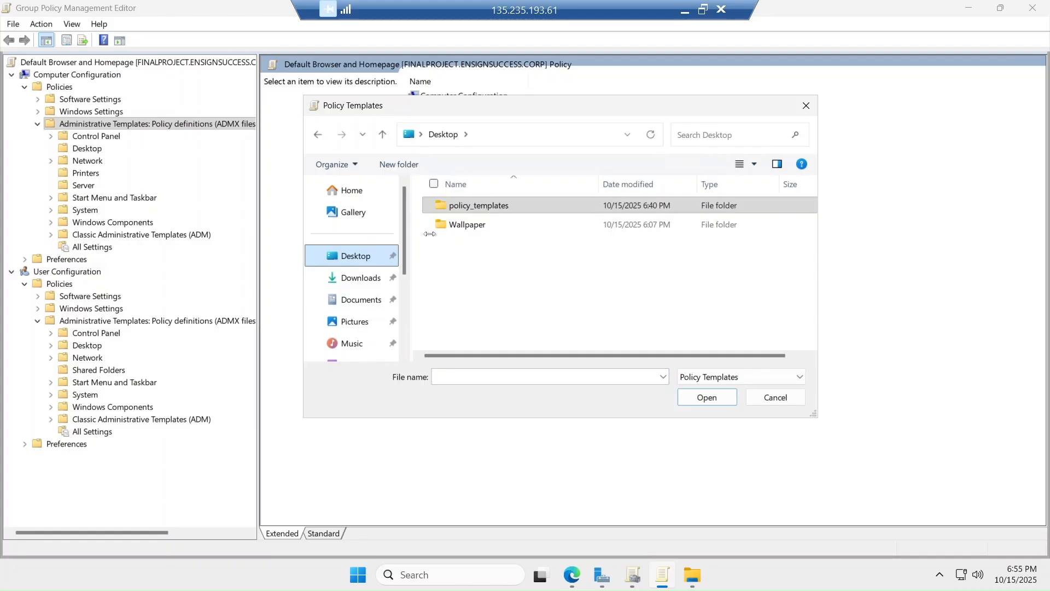
click(480, 213)
double_click(479, 214)
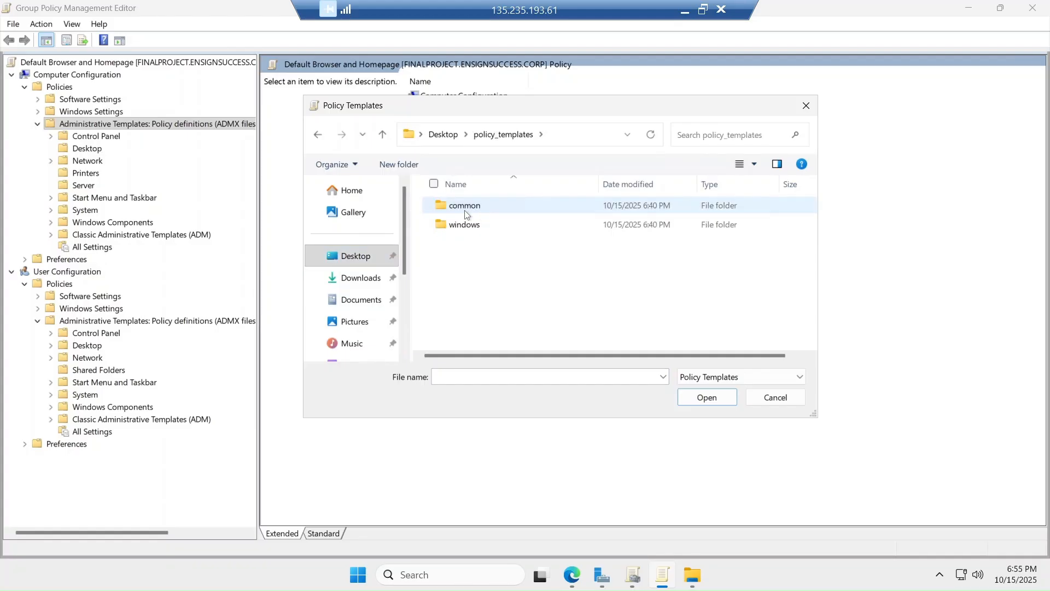
double_click(466, 225)
click(457, 211)
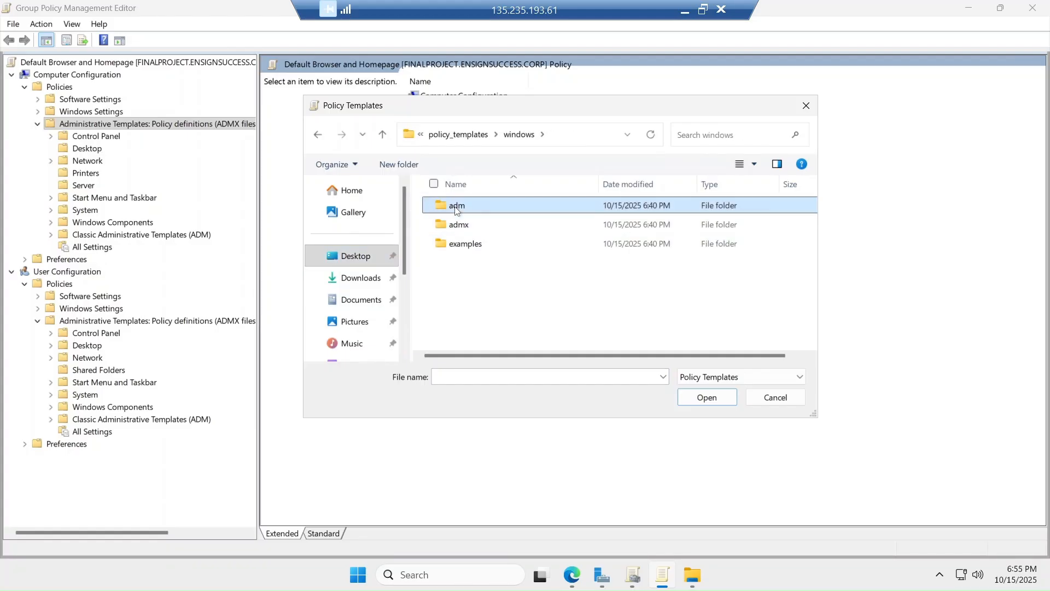
double_click(457, 211)
click(464, 228)
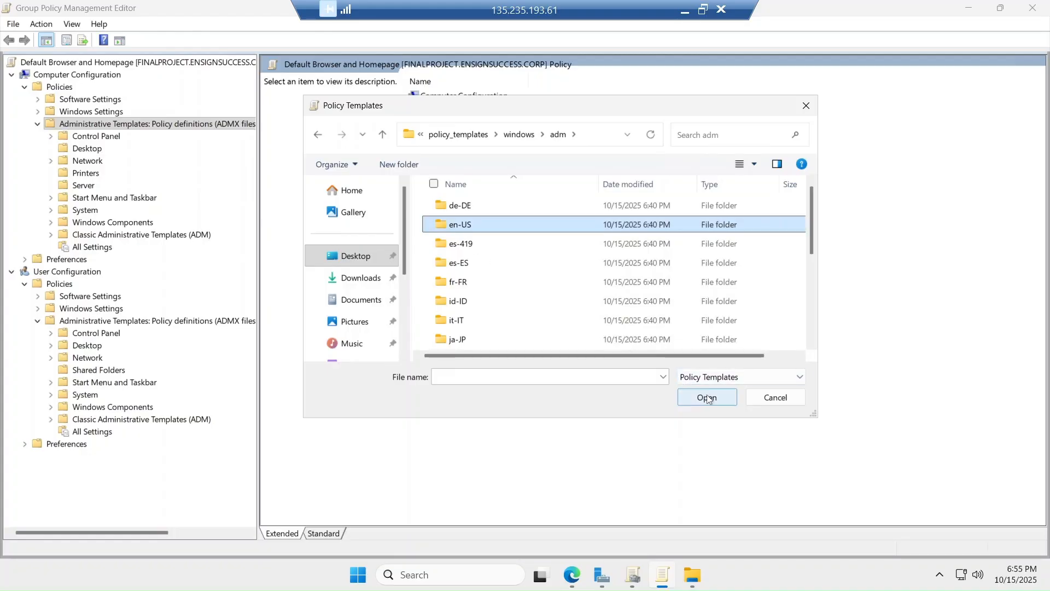
click(774, 400)
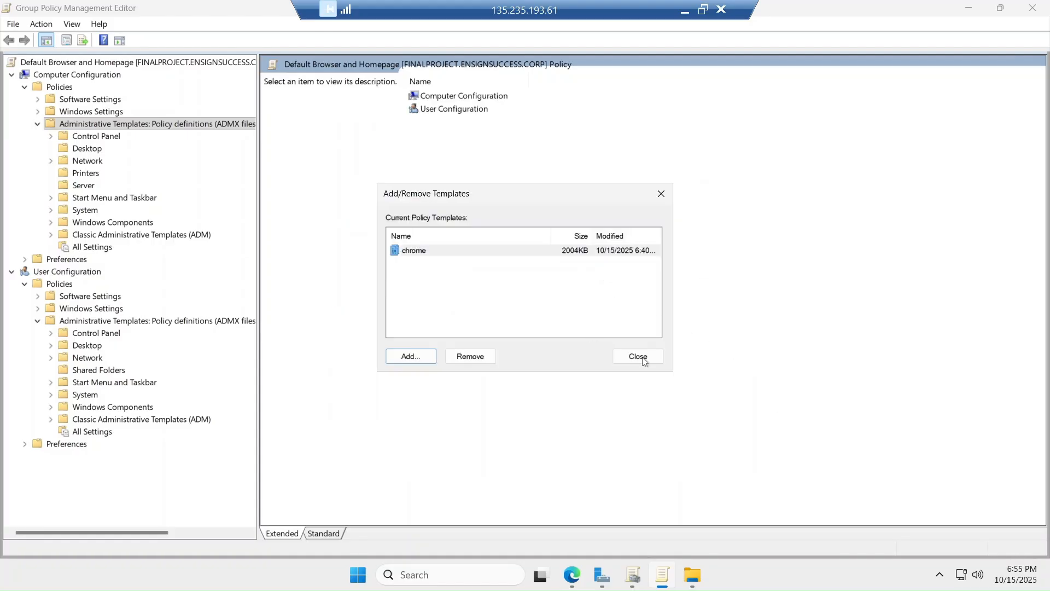
click(638, 356)
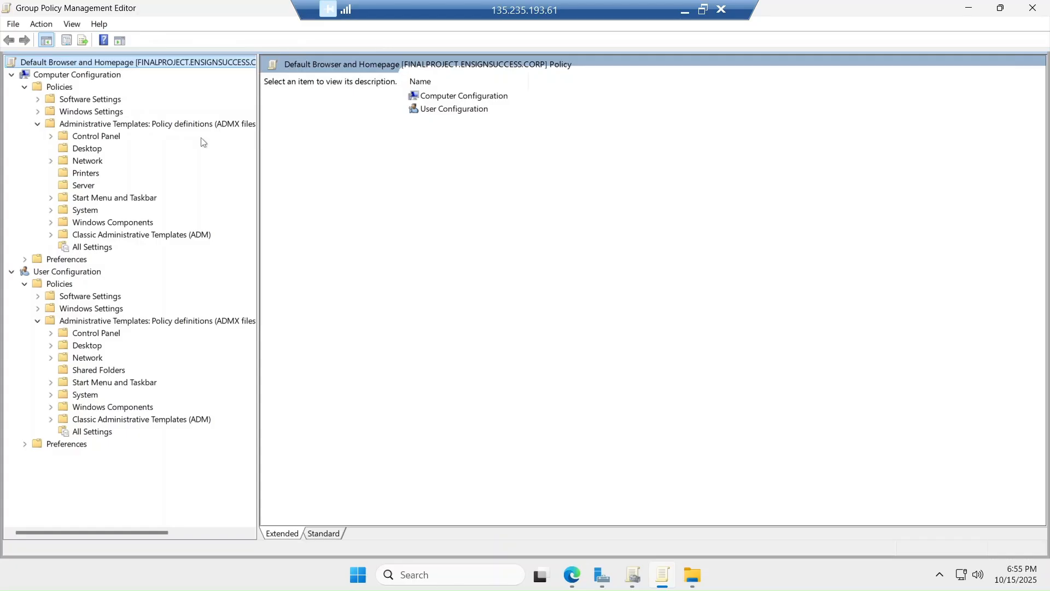
Open Google > Google Chrome under User Configuration's Classic Administrative Templates (ADM)
click(51, 236)
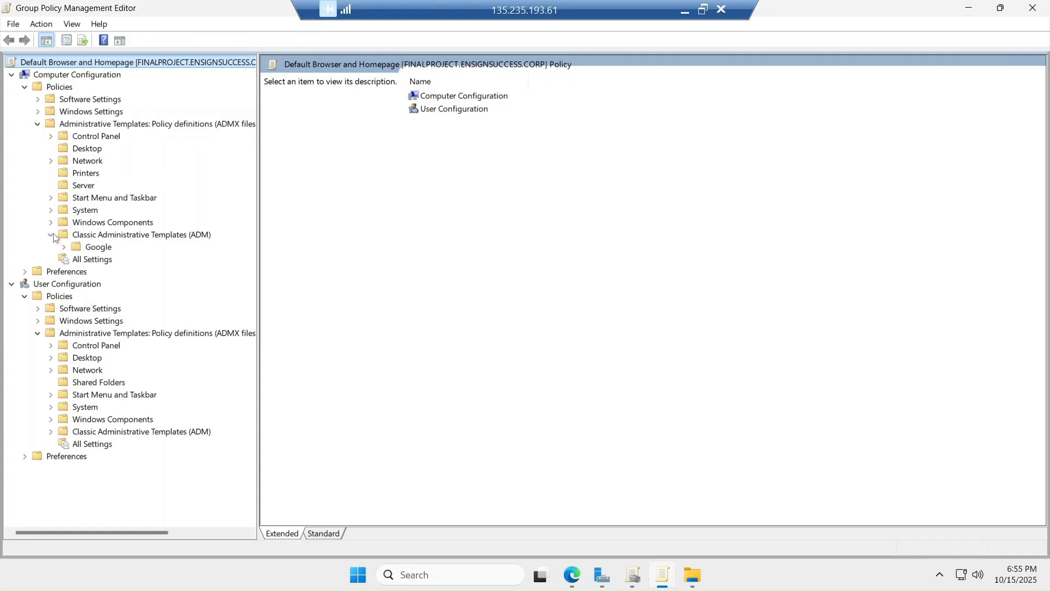
click(82, 237)
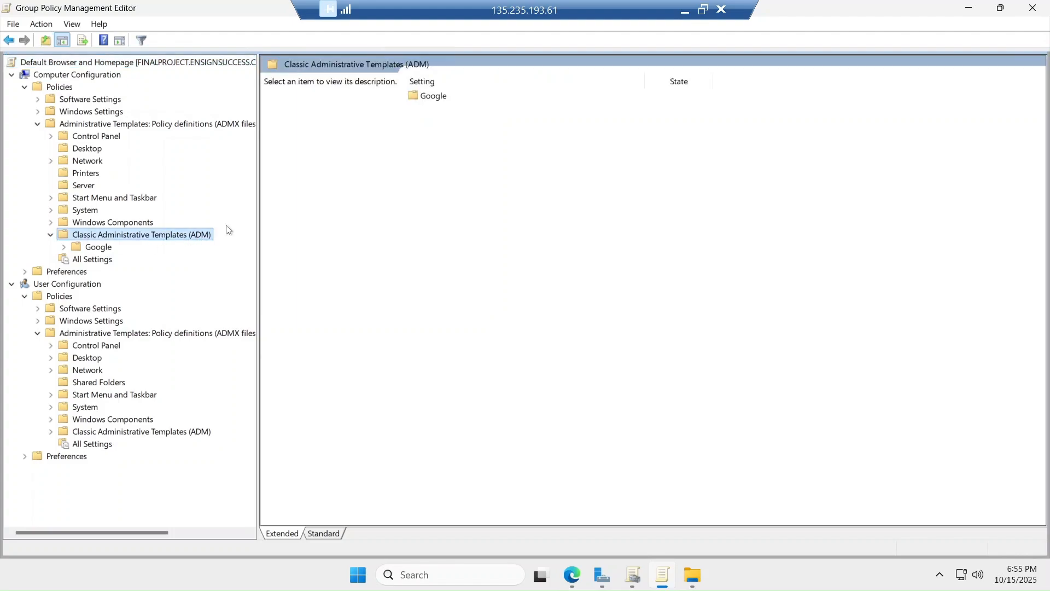
click(97, 433)
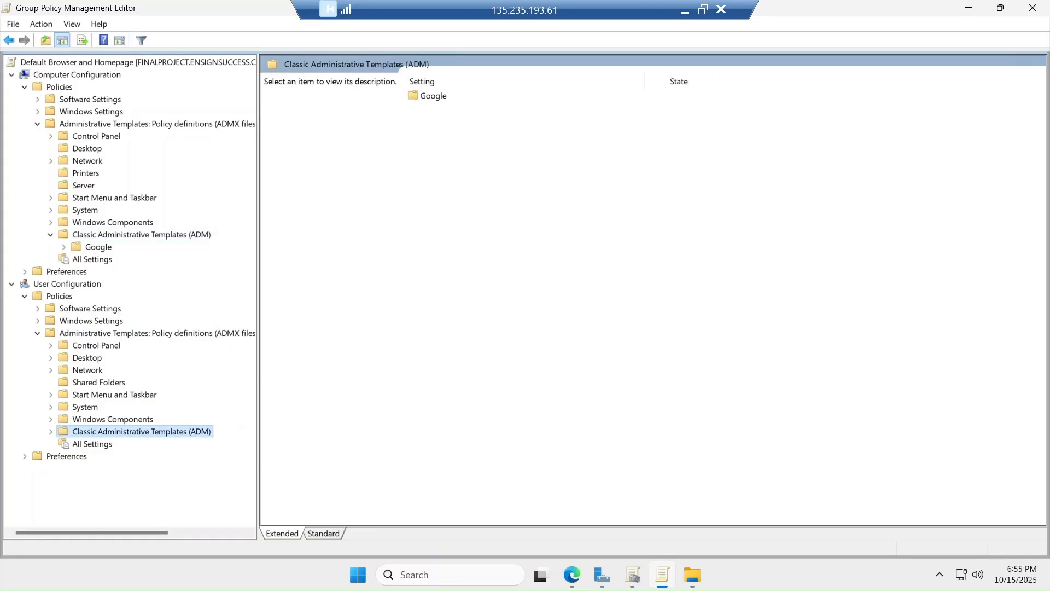
click(440, 102)
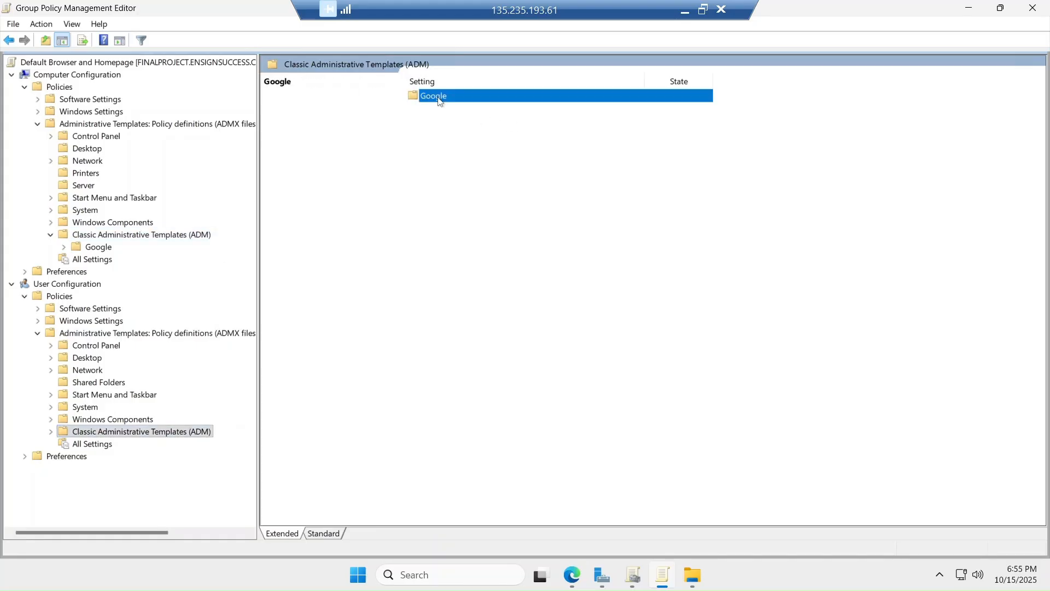
double_click(440, 101)
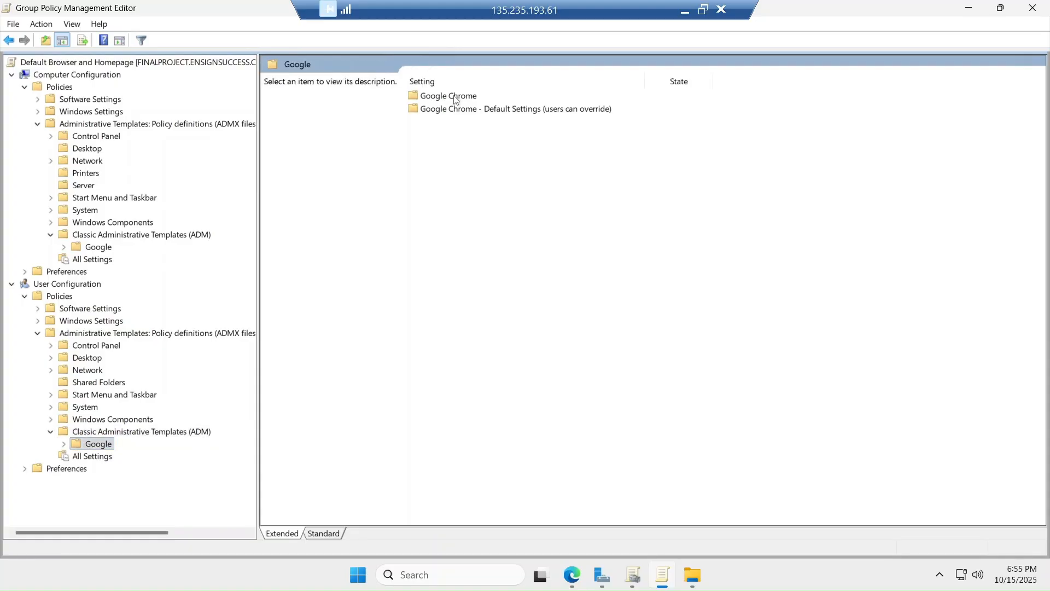
double_click(456, 98)
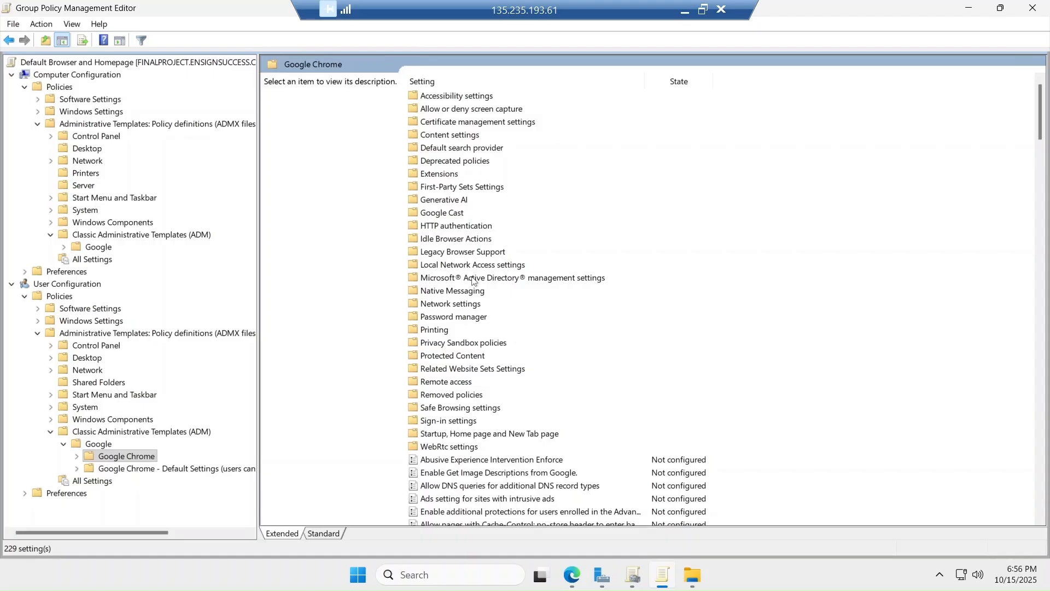
Scroll the 229 Chrome settings and select the Startup, Home page and New Tab page folder
scroll(473, 281, down, 9)
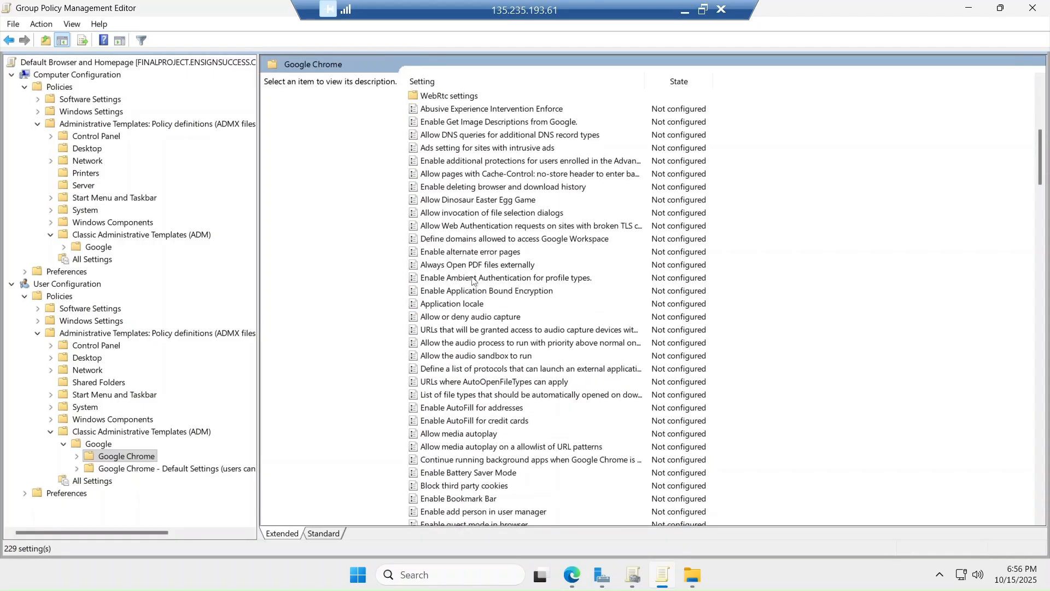
scroll(474, 280, down, 1)
scroll(474, 280, down, 6)
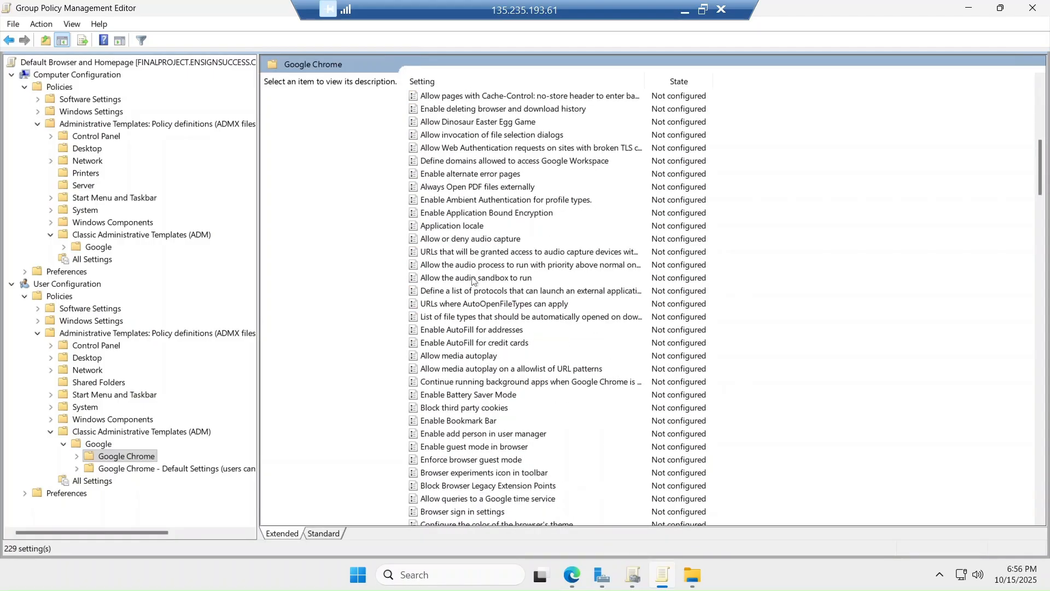
scroll(474, 281, down, 9)
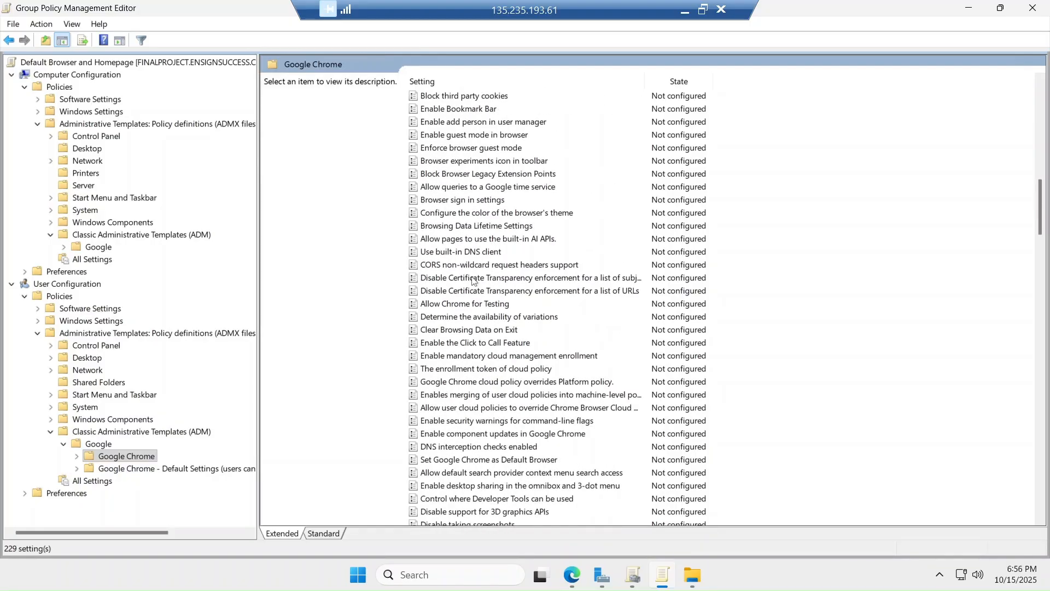
scroll(474, 280, down, 10)
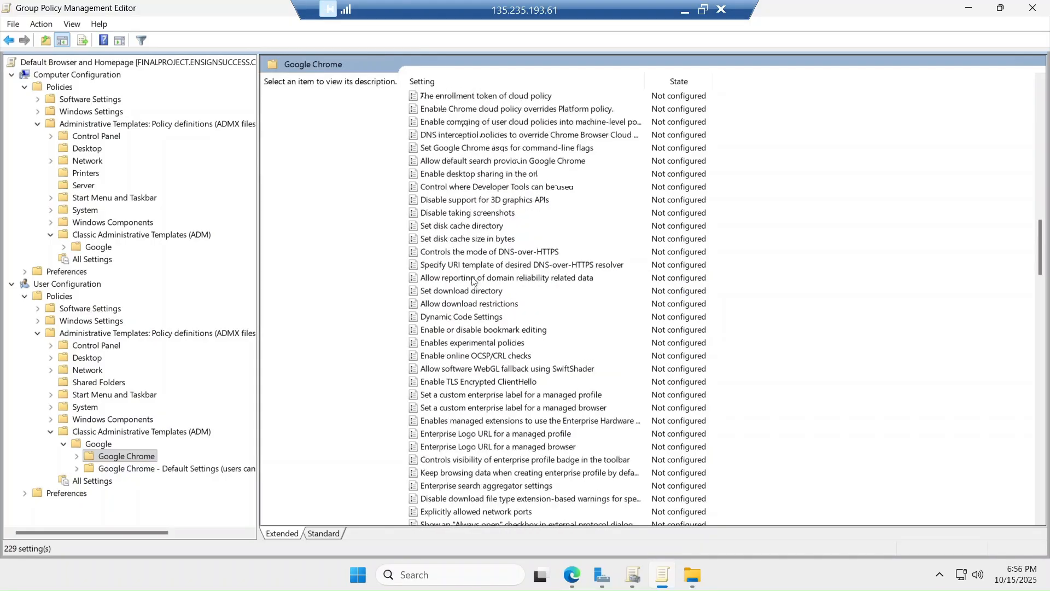
scroll(474, 280, down, 16)
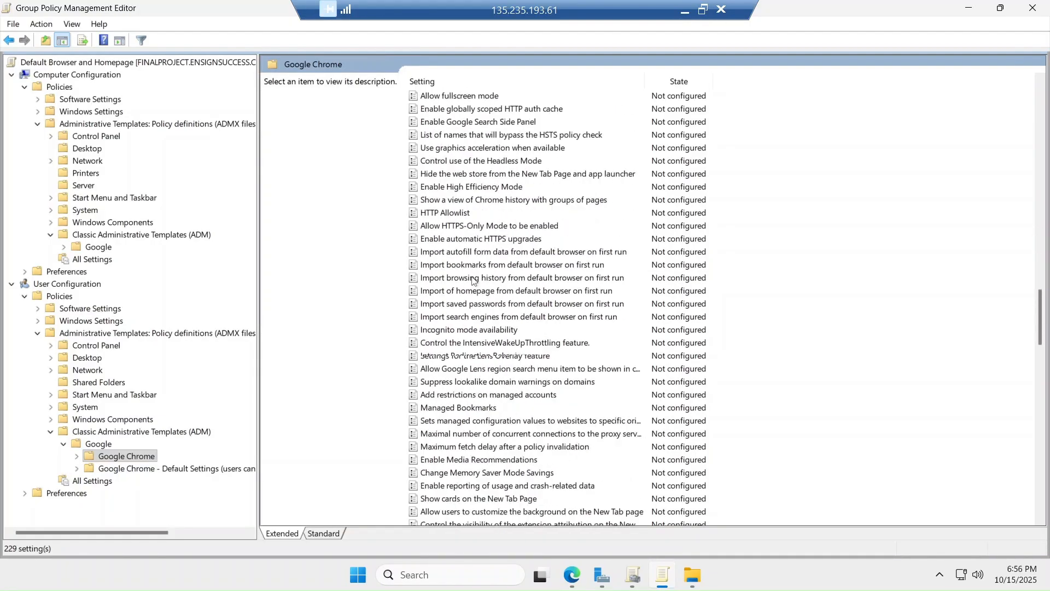
scroll(473, 280, down, 14)
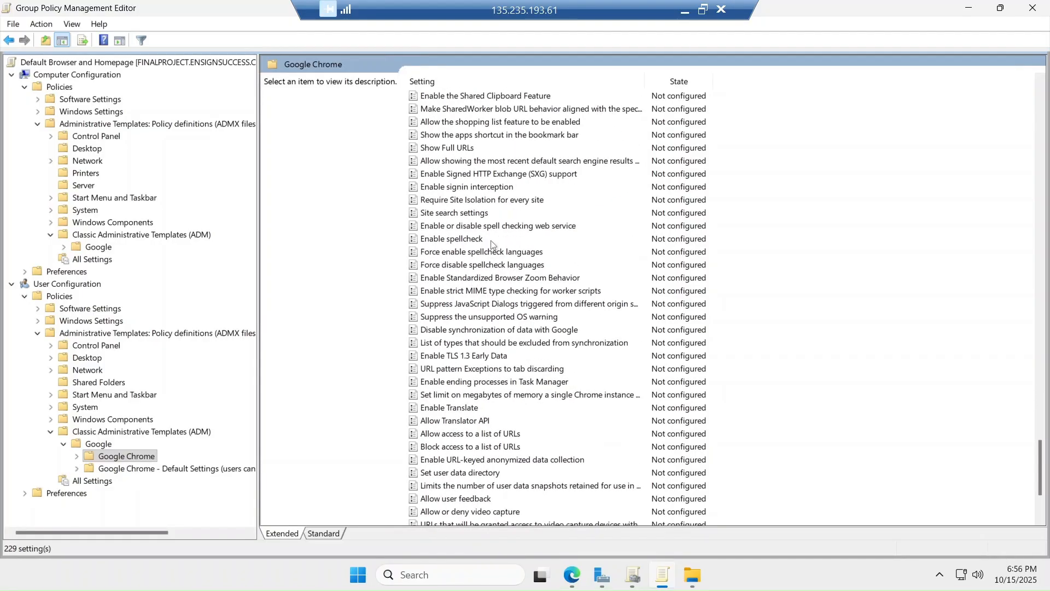
scroll(494, 249, up, 14)
scroll(491, 245, up, 6)
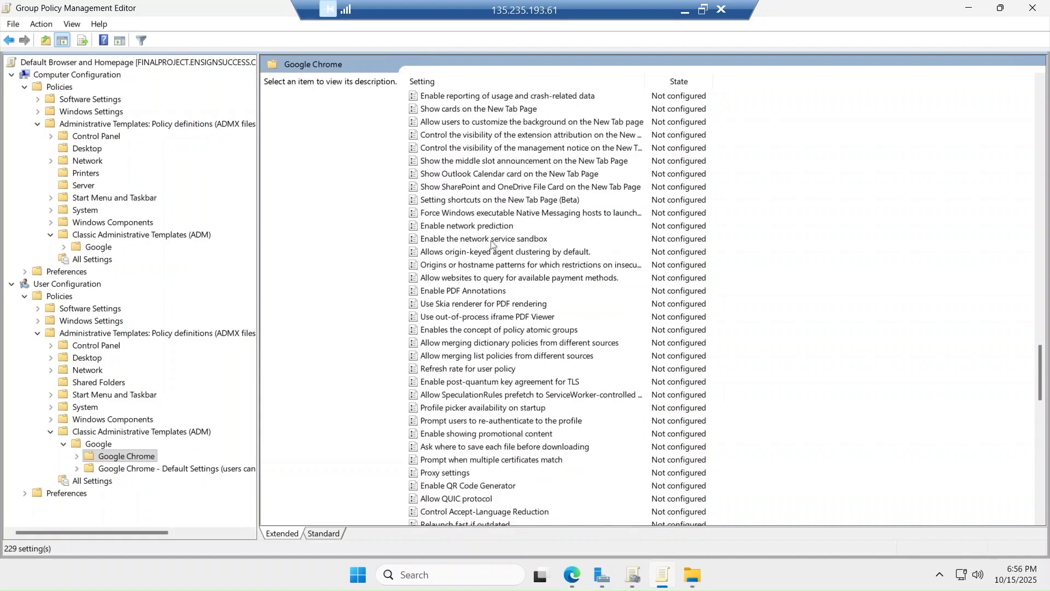
scroll(492, 244, up, 20)
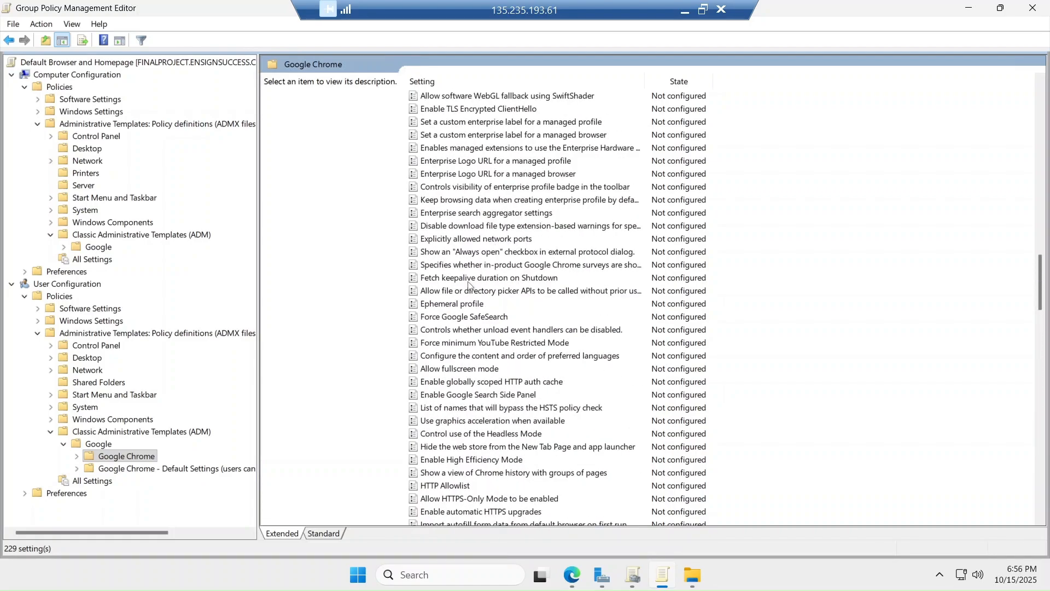
scroll(469, 285, up, 7)
scroll(469, 285, up, 20)
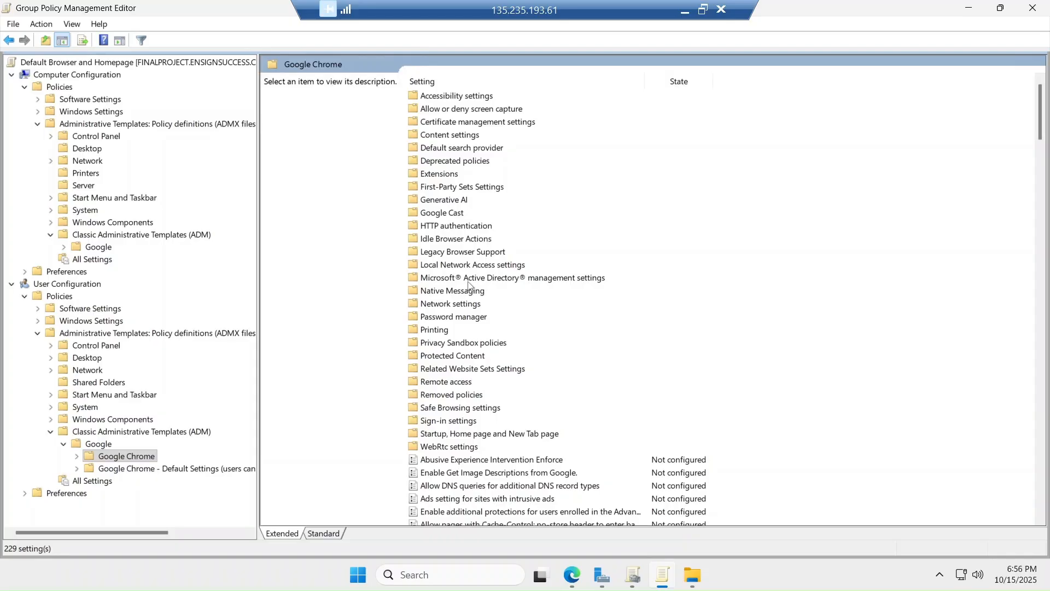
click(499, 436)
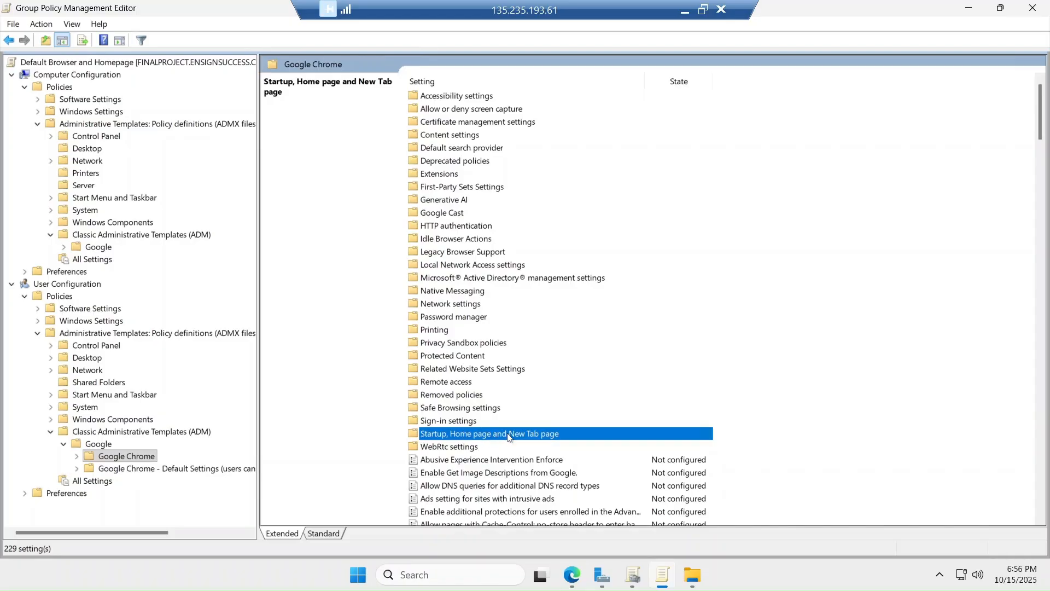
Open Configure the home page URL under Startup, Home page and New Tab page, confirming it Enabled
double_click(508, 435)
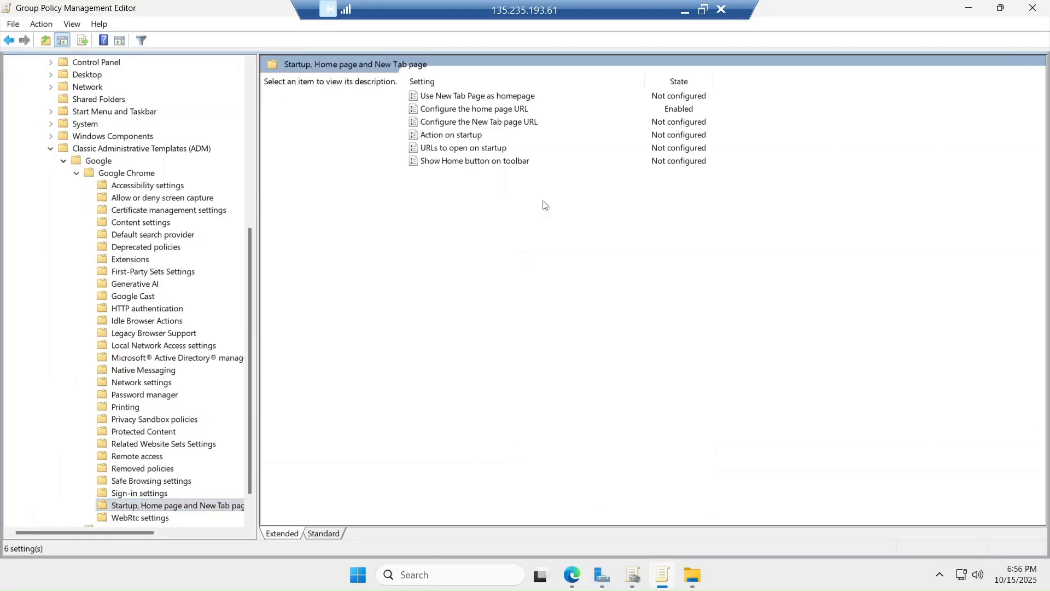
click(478, 112)
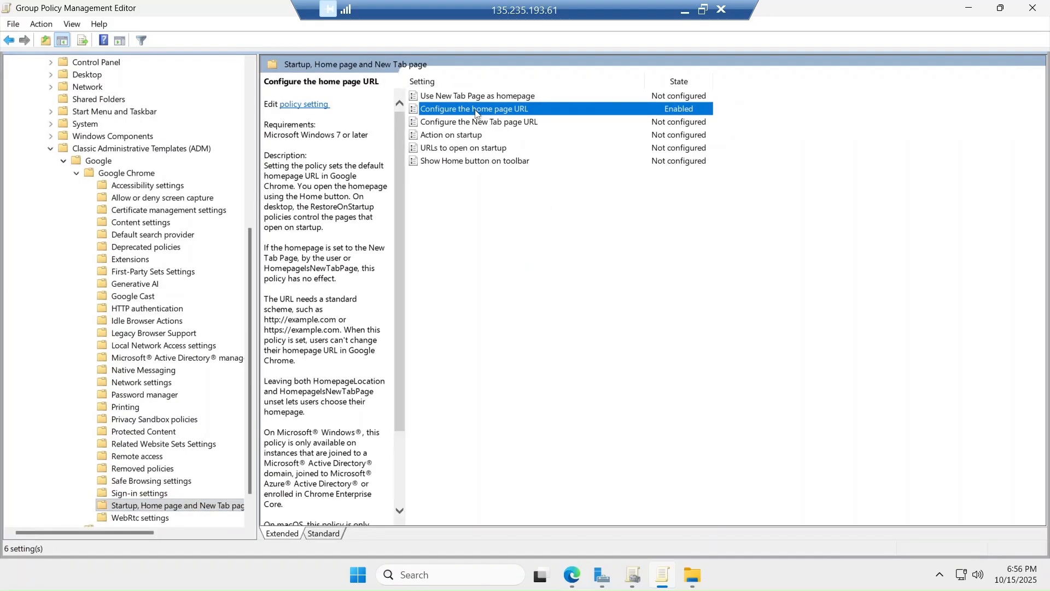
double_click(476, 112)
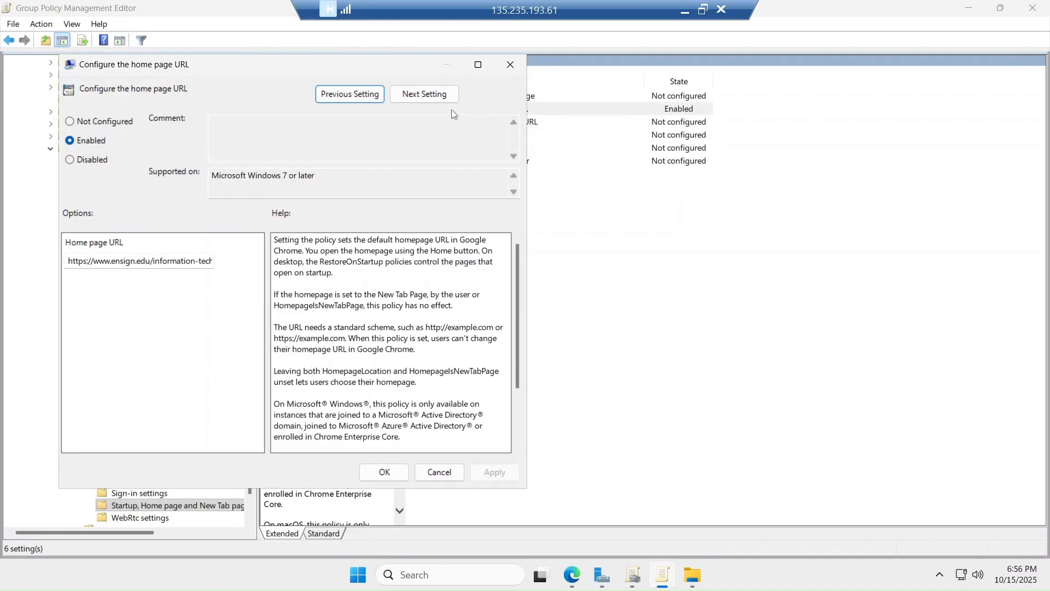
click(704, 10)
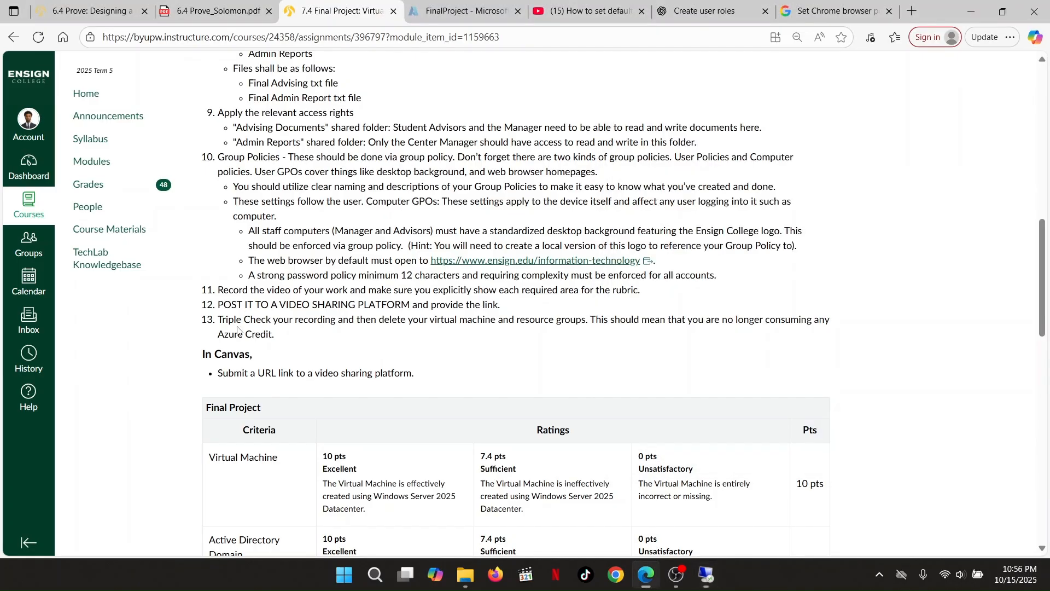
Select the required homepage URL in the Canvas assignment and return to the full-screen remote session
click(238, 327)
drag(430, 261, 642, 261)
key(ctrl+c)
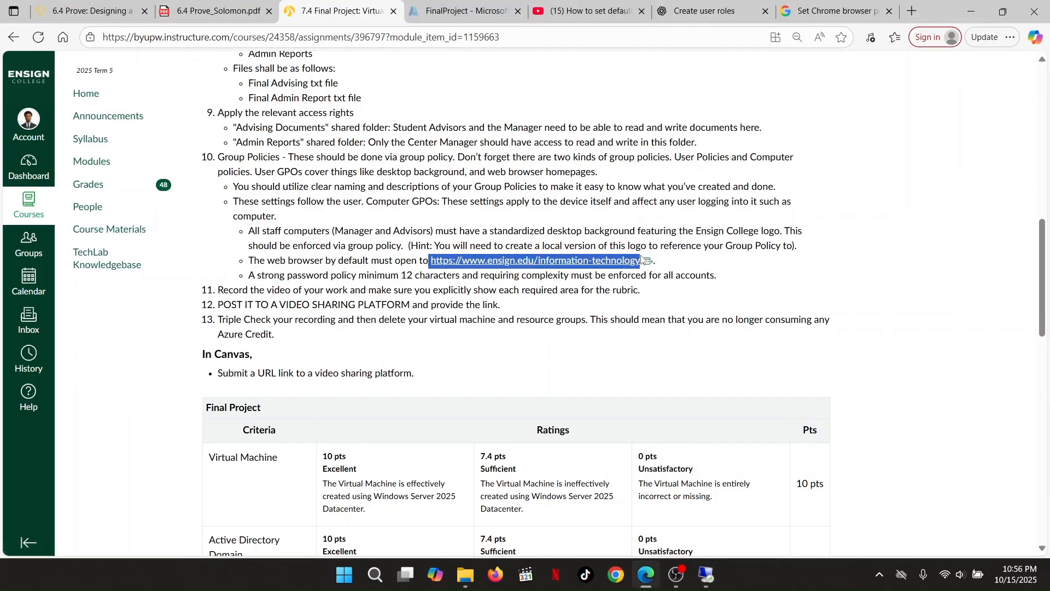
click(708, 575)
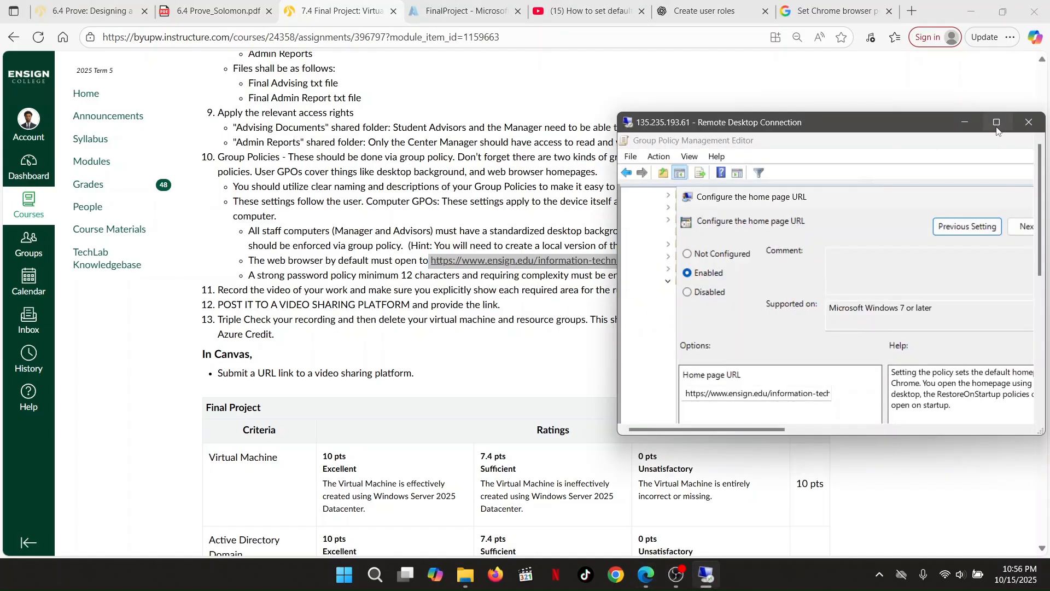
click(997, 124)
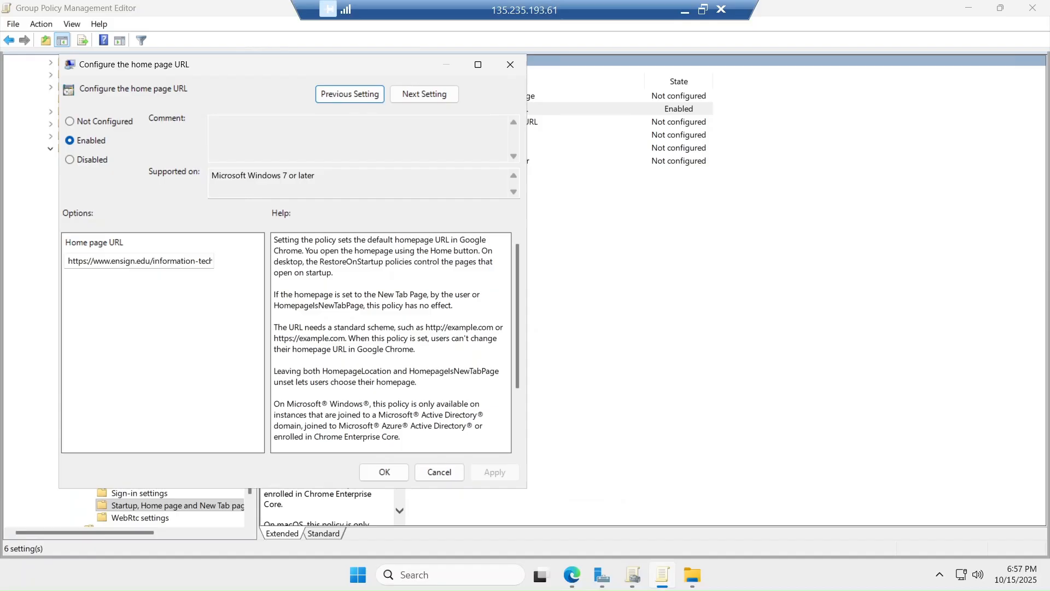
click(146, 261)
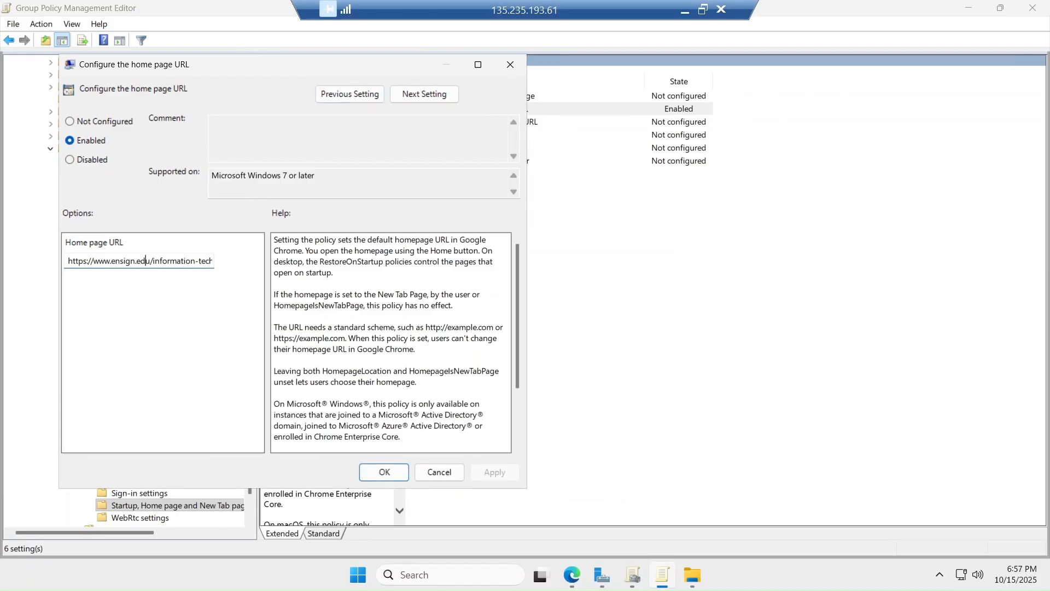
click(69, 140)
click(83, 261)
key(ctrl+a)
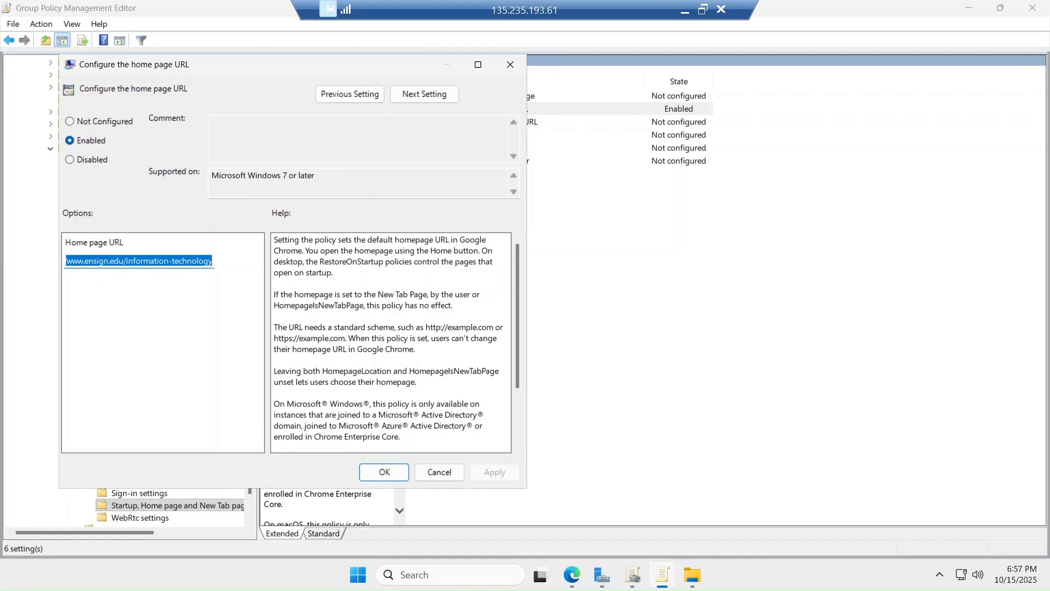
key(ctrl+v)
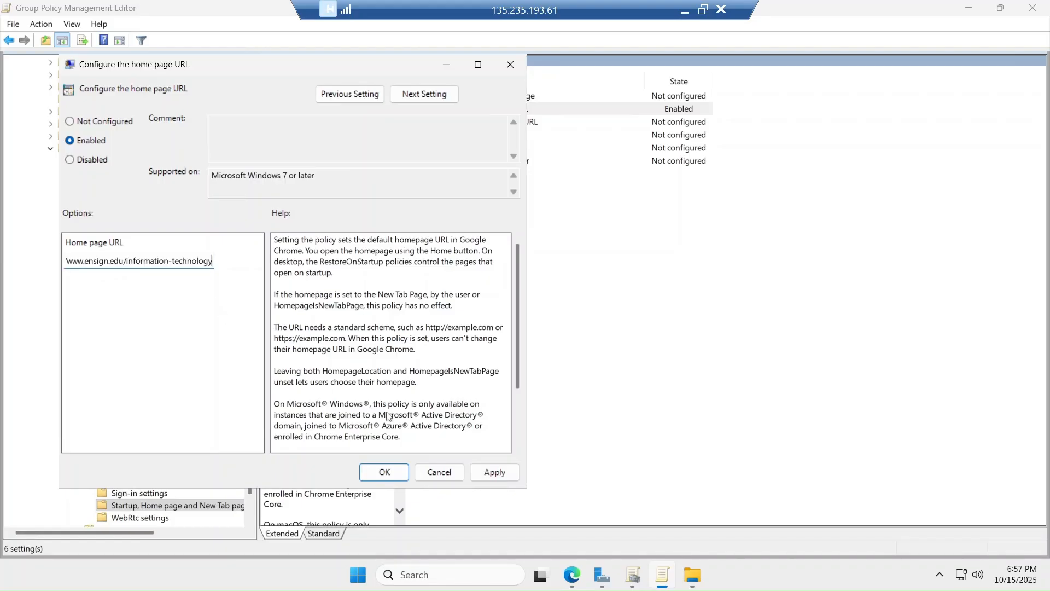
click(492, 472)
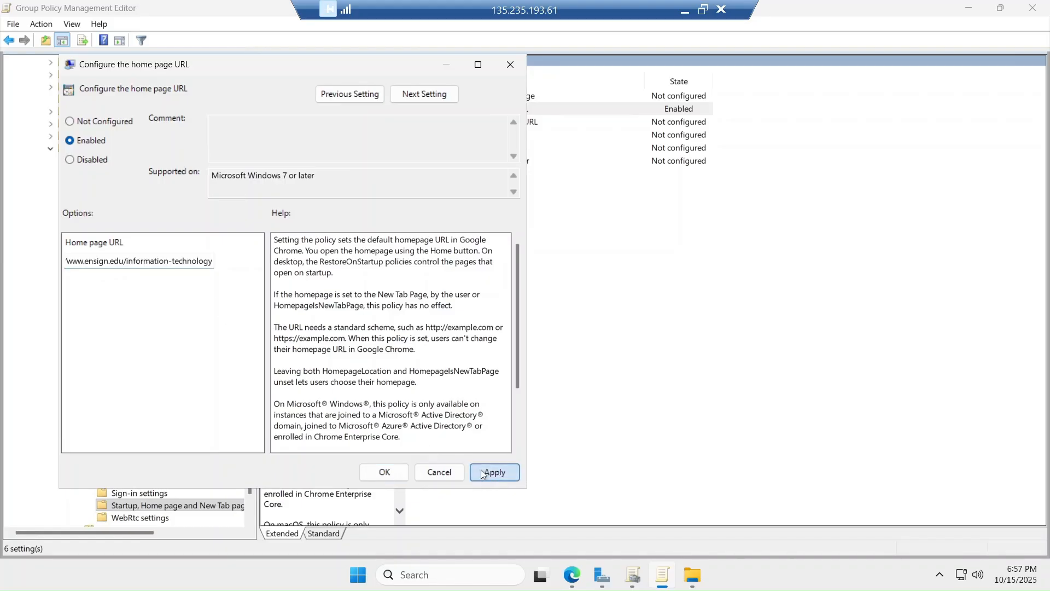
click(384, 471)
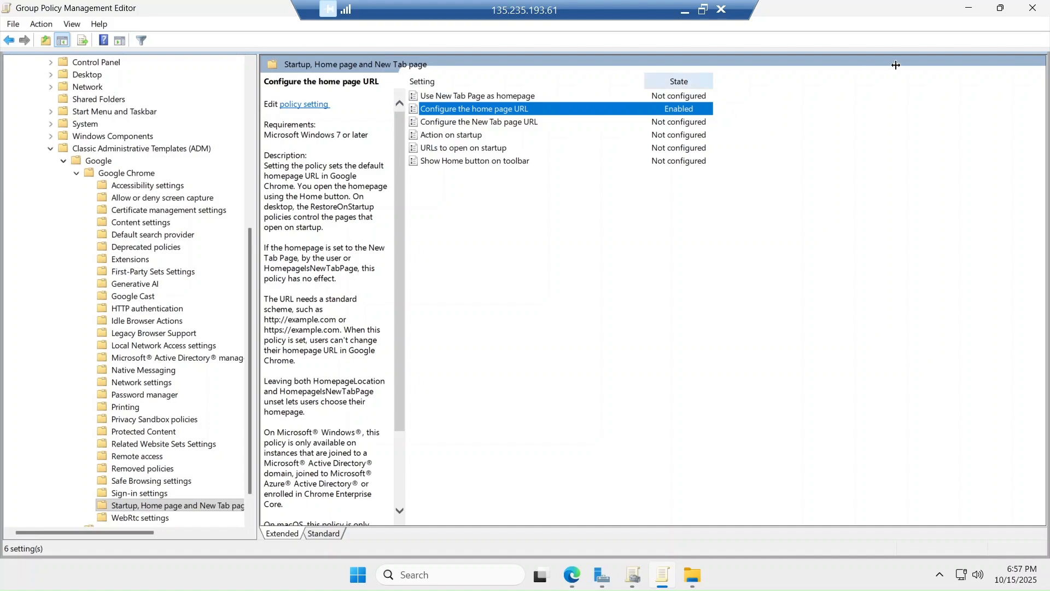
Collapse the user-side Google Chrome folder, check the local browser, and restore the remote session full-screen
click(77, 173)
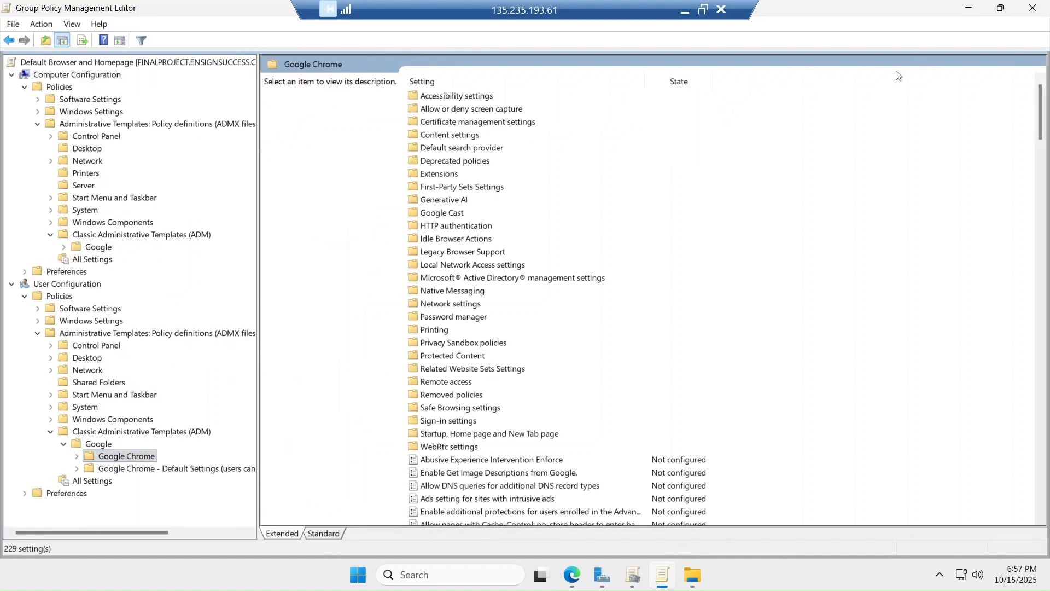
click(703, 9)
click(443, 310)
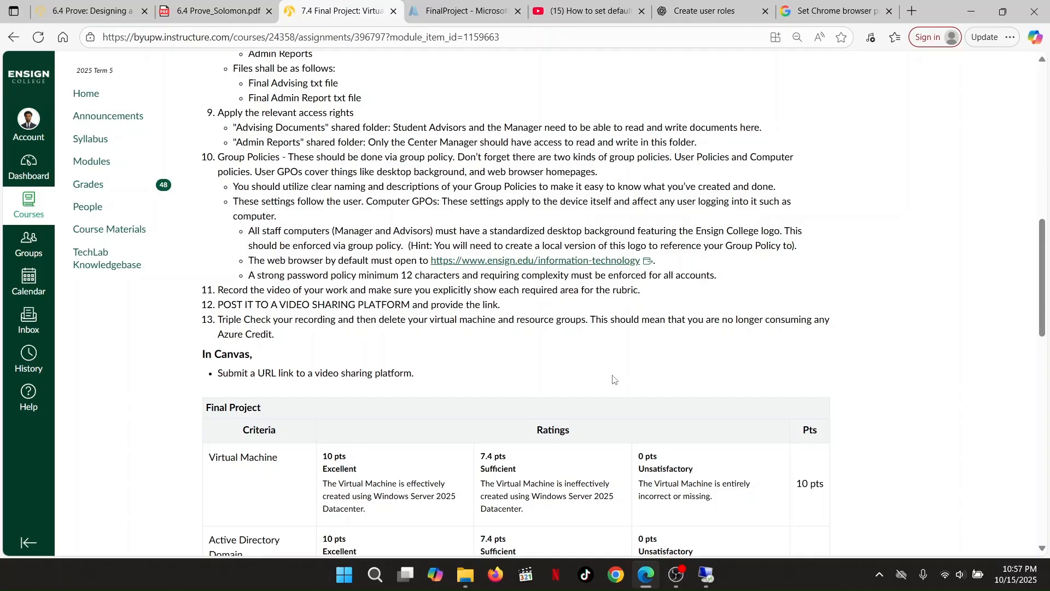
click(714, 583)
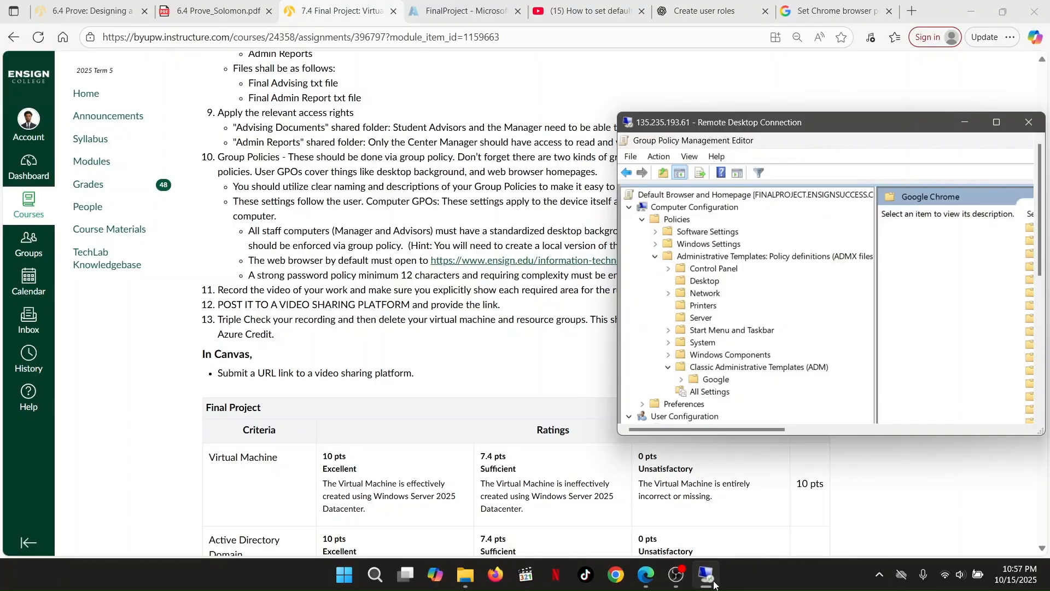
click(995, 123)
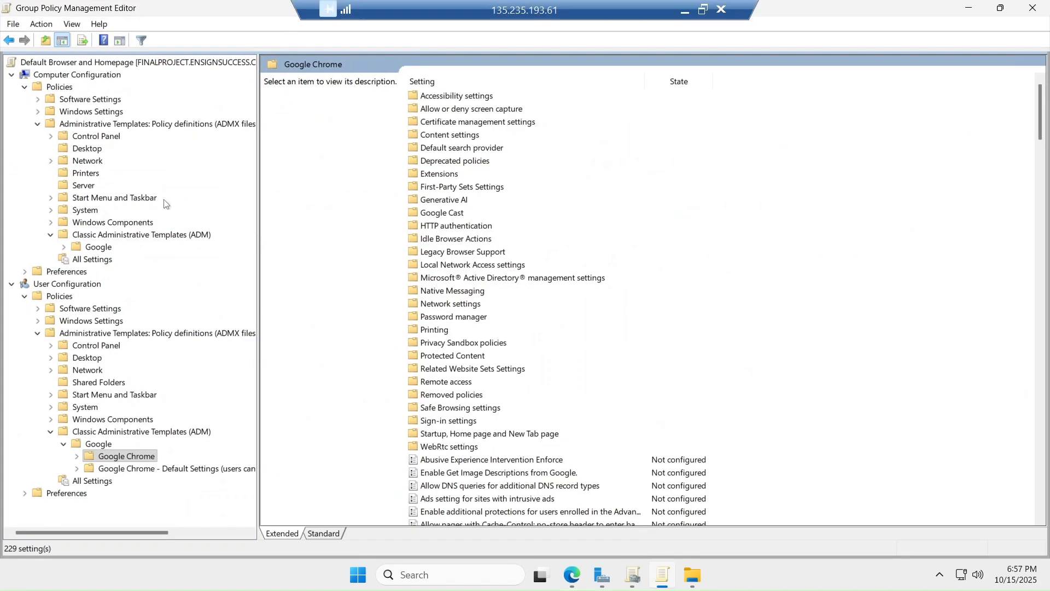
Open Computer Configuration's Google > Google Chrome classic policies and scroll the list
click(101, 237)
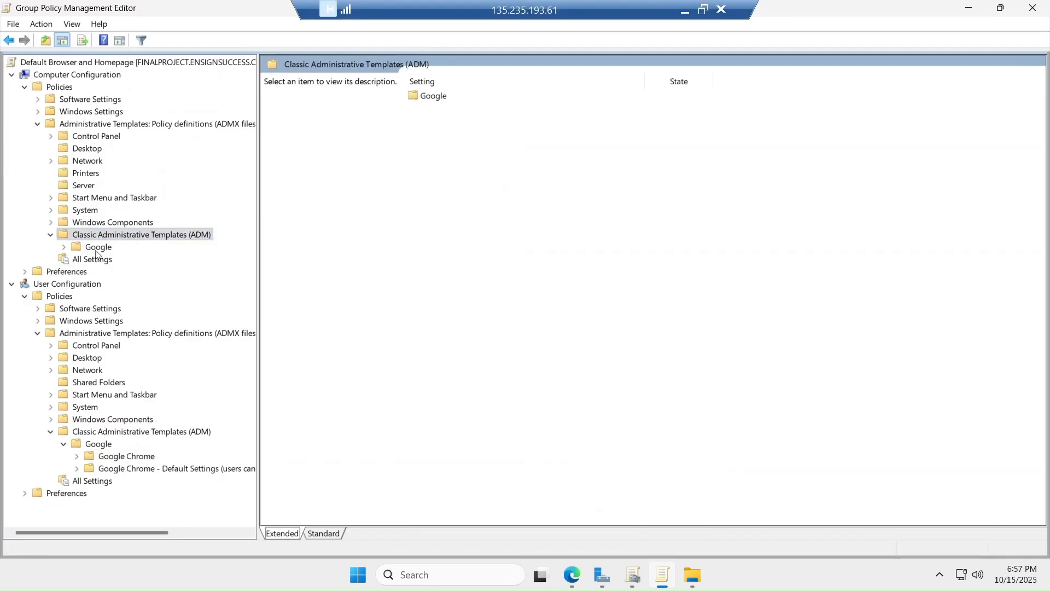
click(97, 254)
click(70, 253)
click(70, 253)
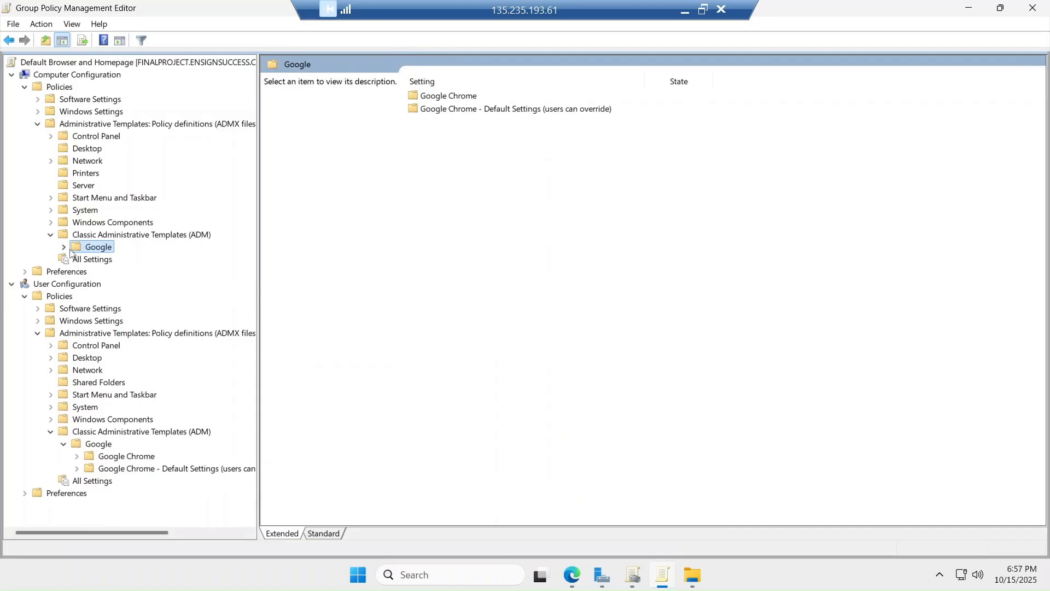
click(71, 251)
click(102, 261)
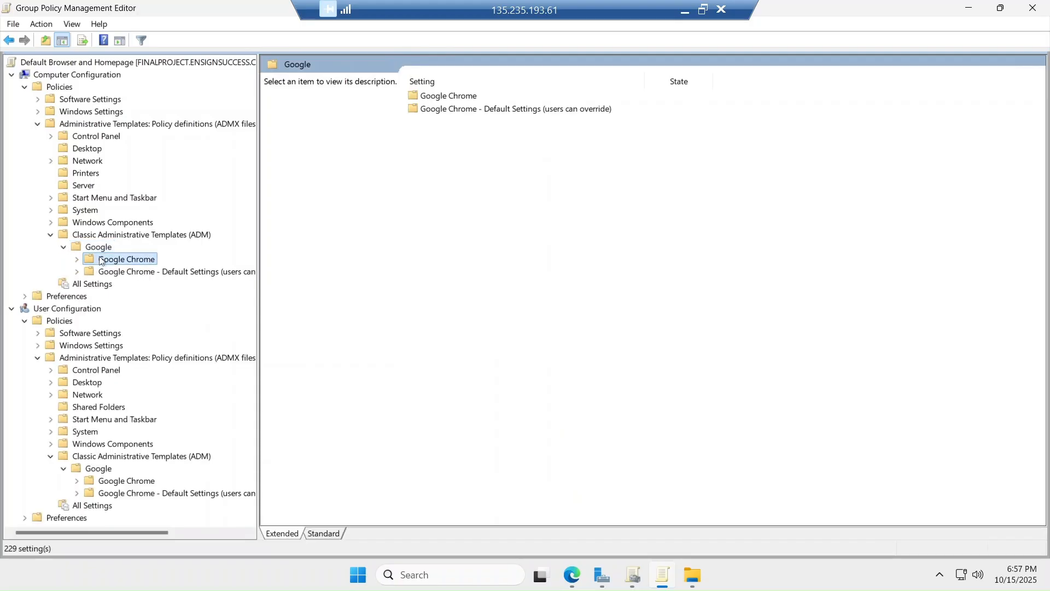
scroll(501, 296, down, 20)
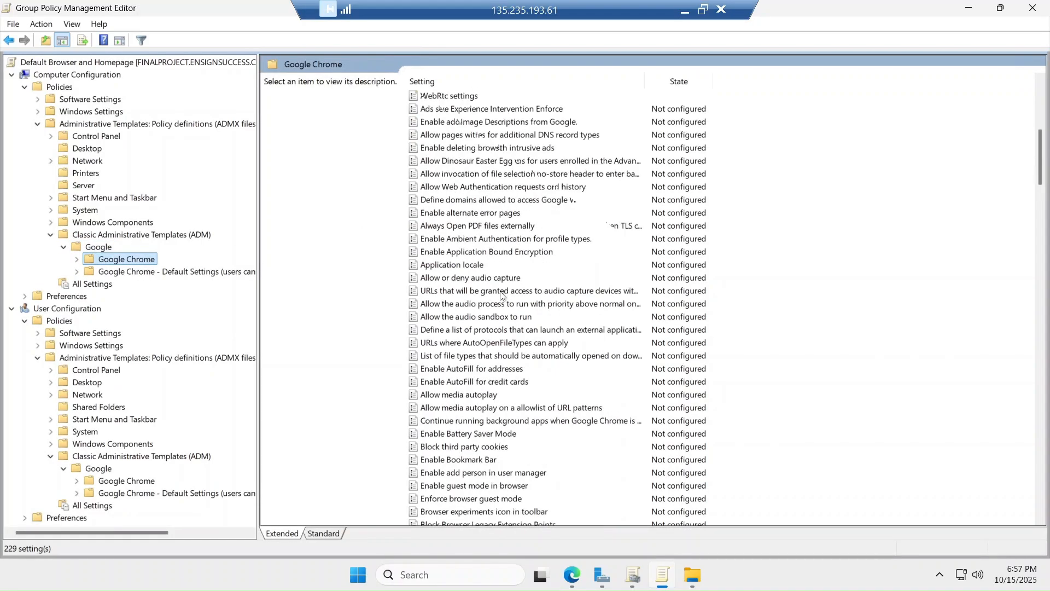
scroll(502, 296, down, 2)
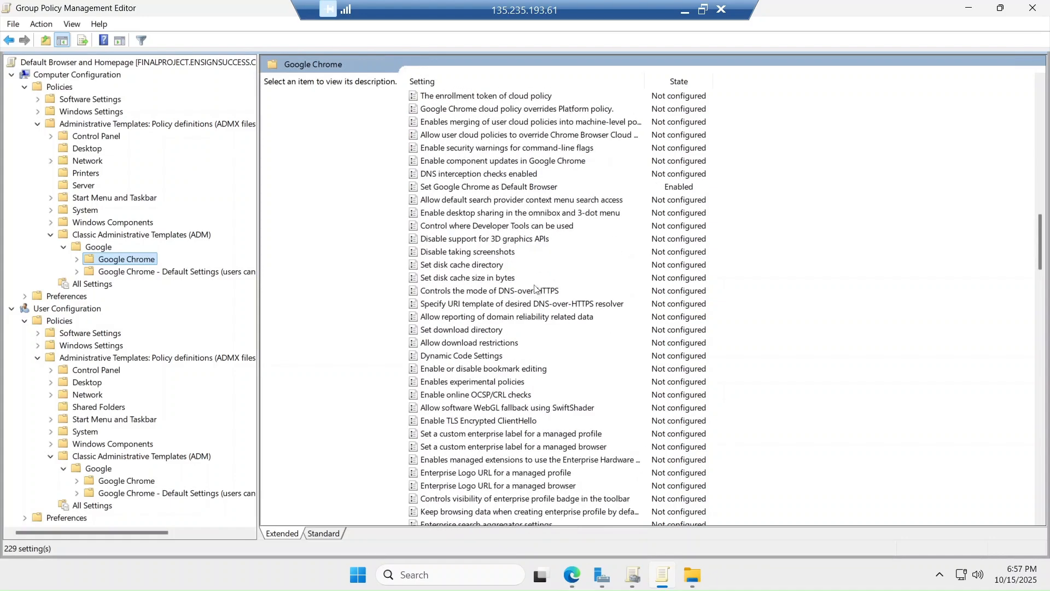
Set Set Google Chrome as Default Browser to Enabled, confirm, and close the policy editor
click(461, 188)
click(461, 188)
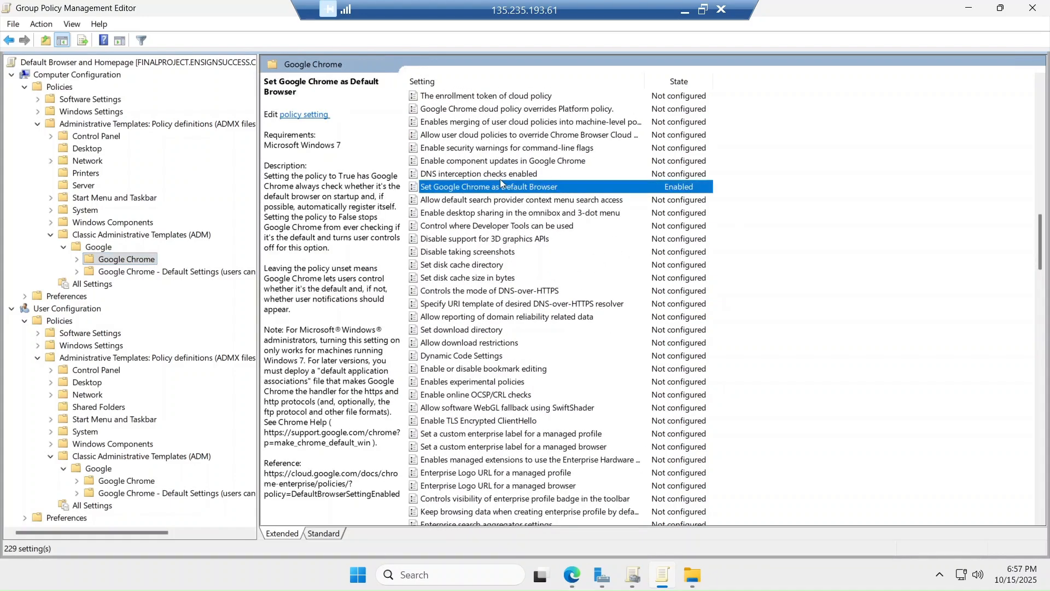
double_click(524, 188)
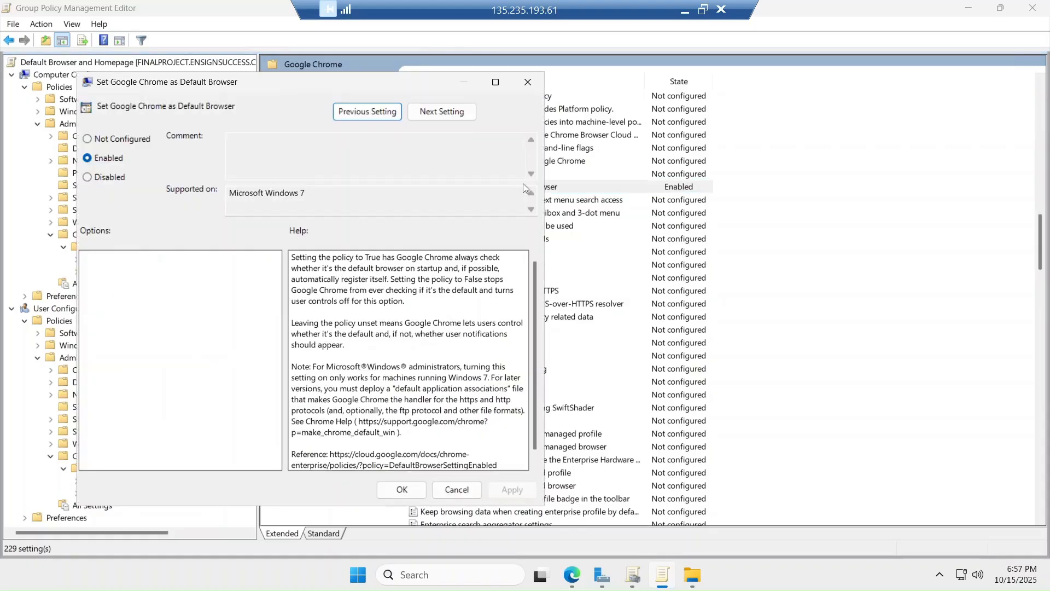
click(110, 165)
click(405, 496)
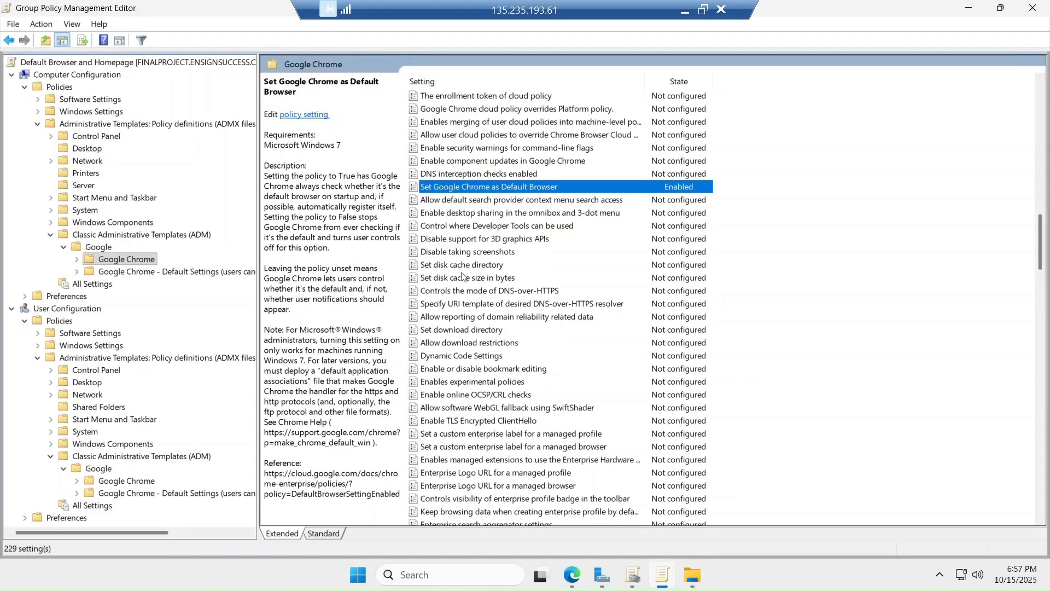
click(1025, 10)
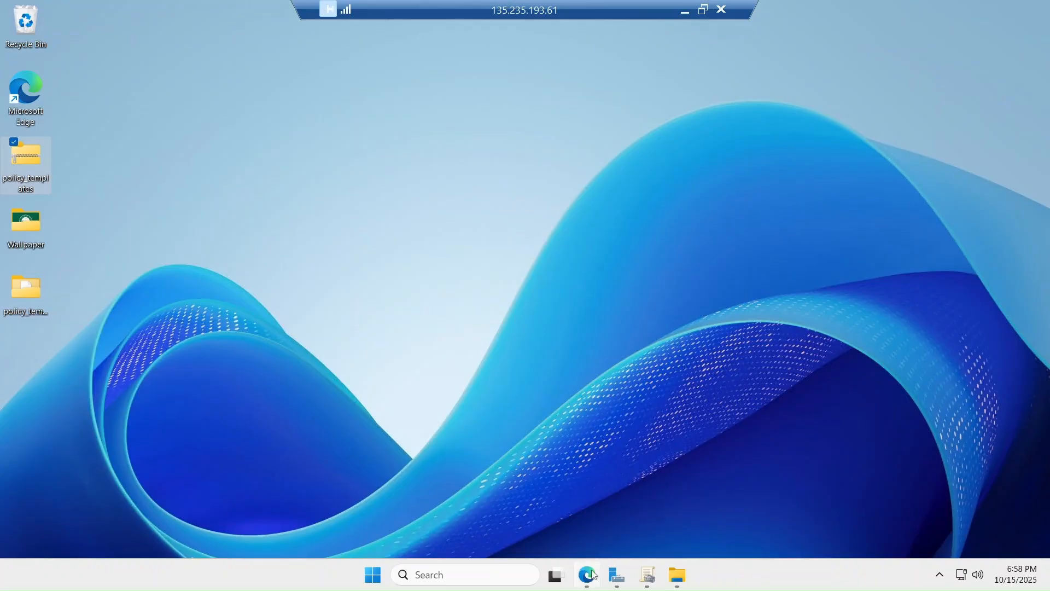
Open the Password_policy GPO for editing in a maximized editor with a widened tree pane
click(648, 575)
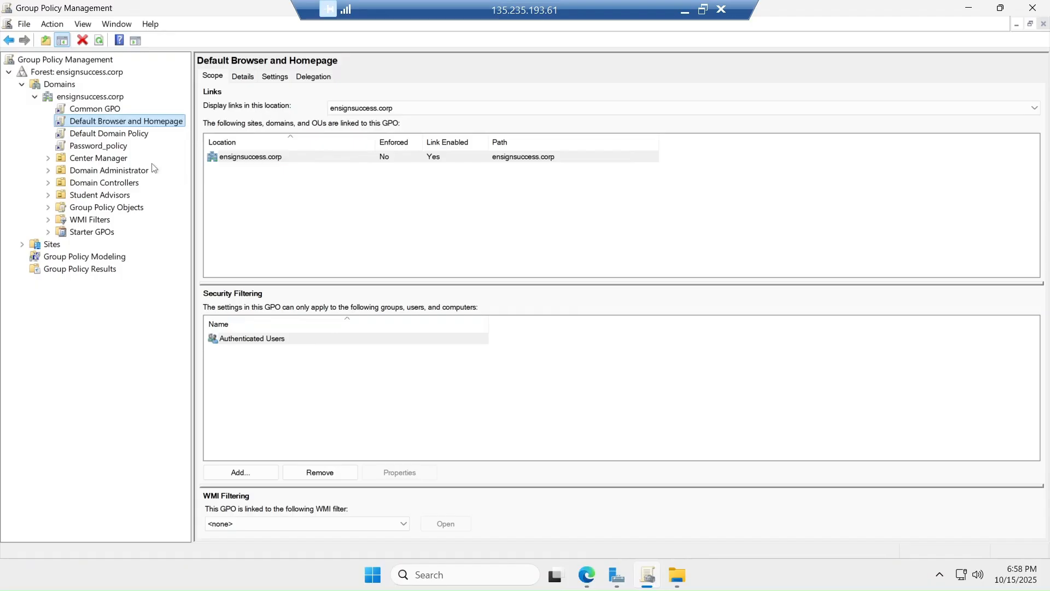
click(111, 148)
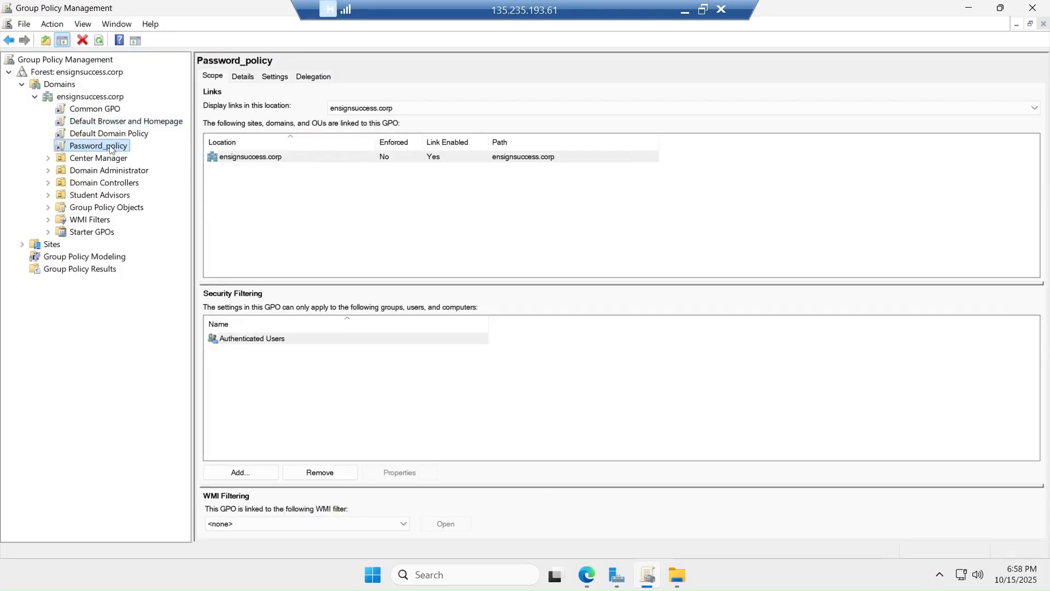
right_click(111, 148)
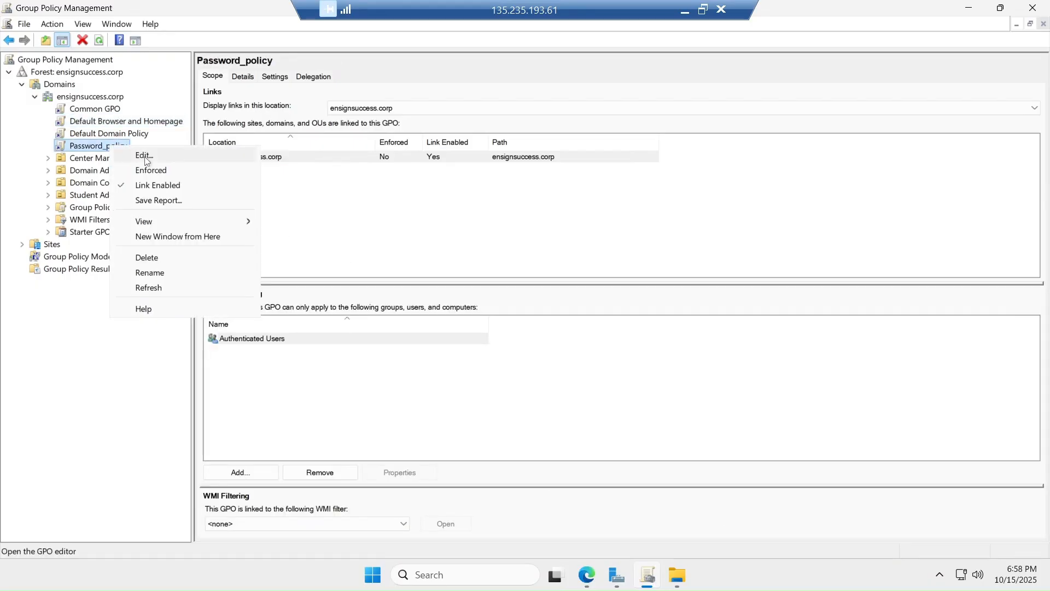
click(143, 156)
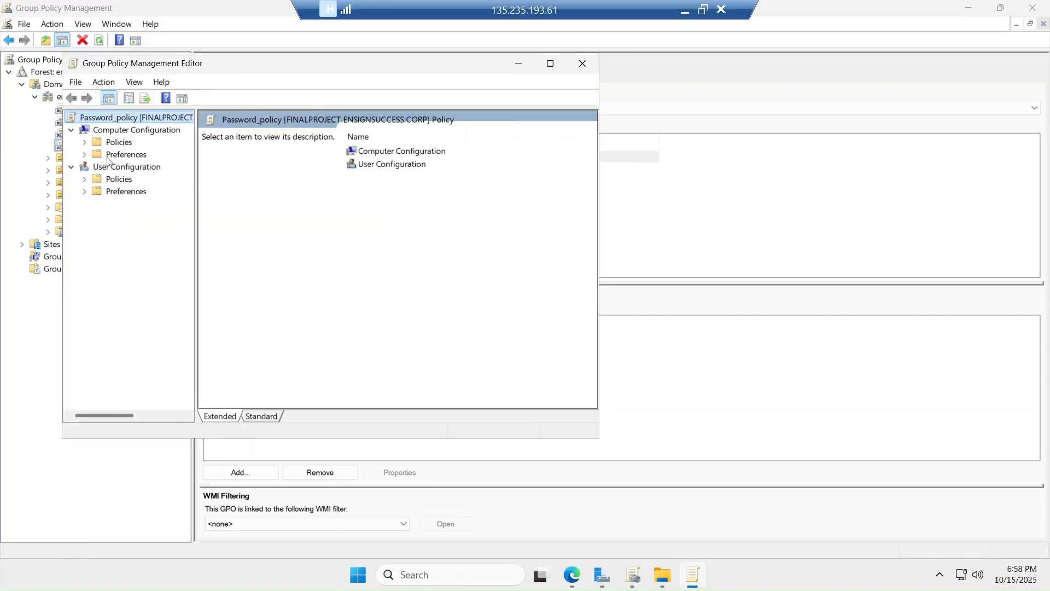
click(85, 142)
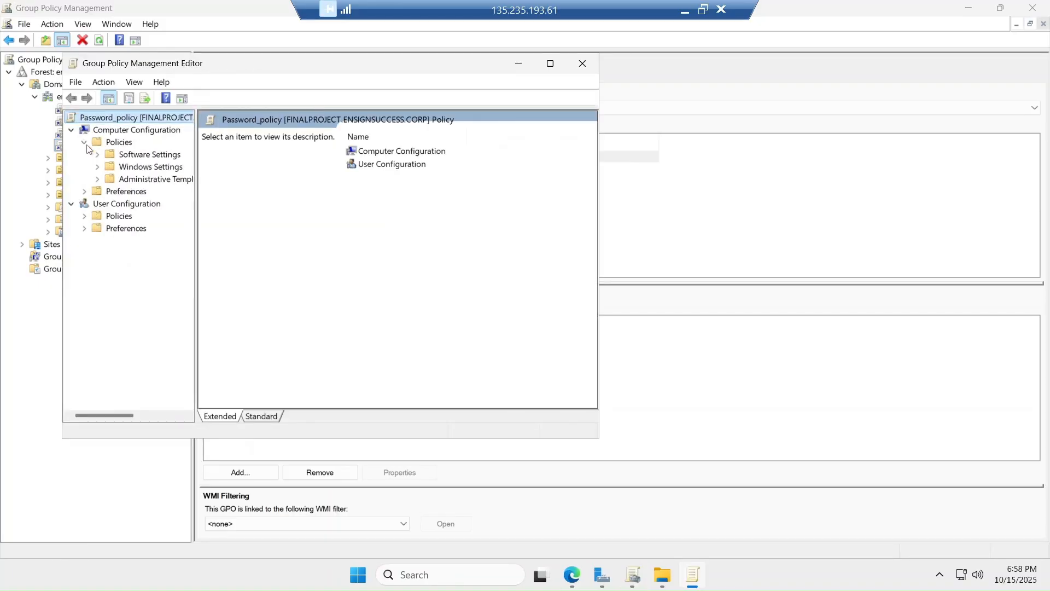
click(98, 165)
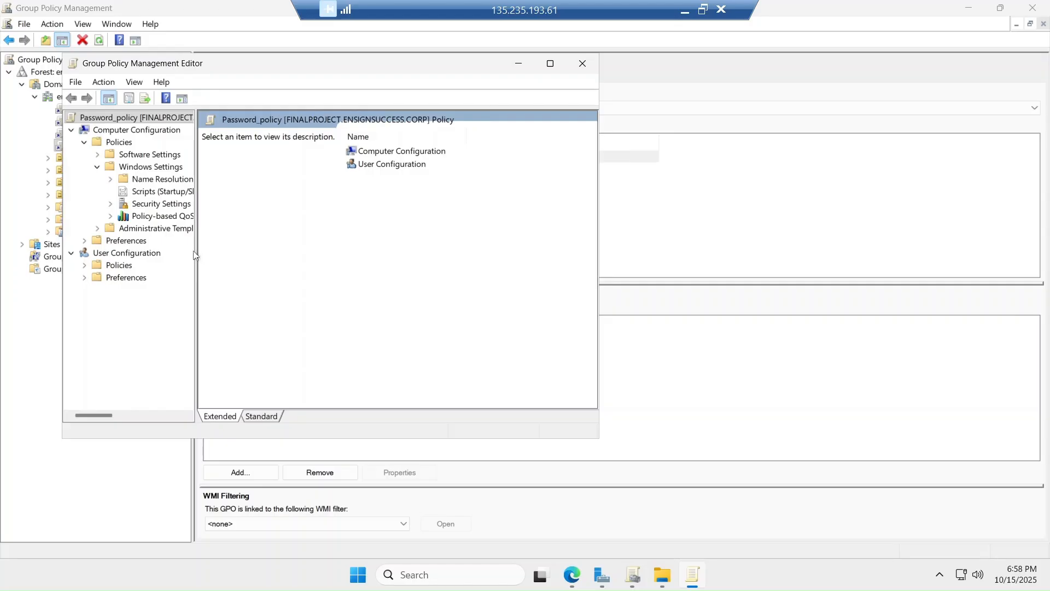
drag(195, 255, 376, 235)
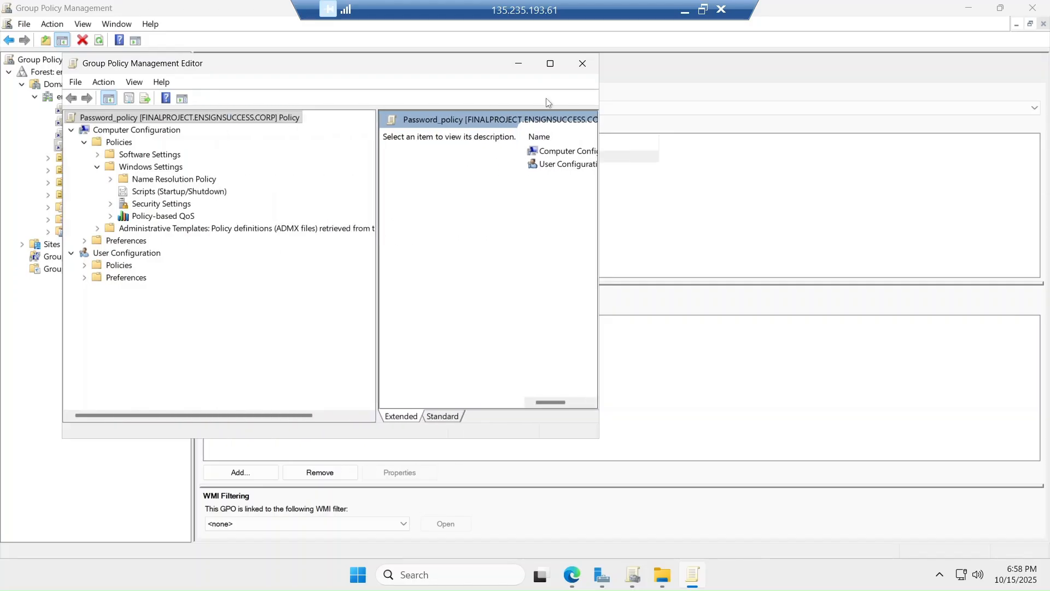
click(551, 63)
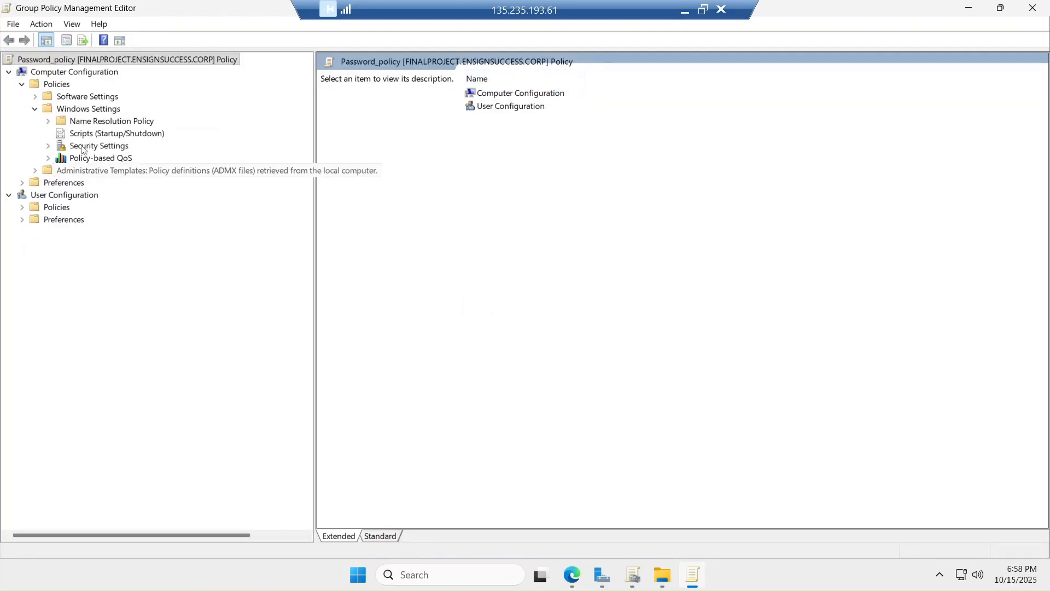
Expand Computer Configuration's Security Settings > Account Policies to show Password Policy's 12-character minimum and complexity
click(35, 108)
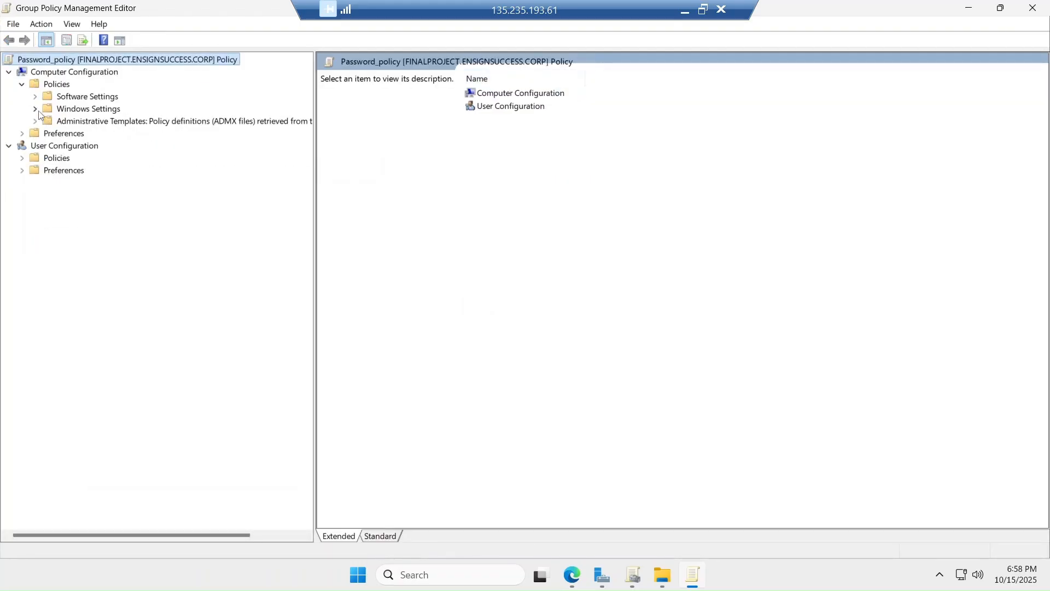
click(11, 147)
click(11, 147)
click(22, 160)
click(35, 183)
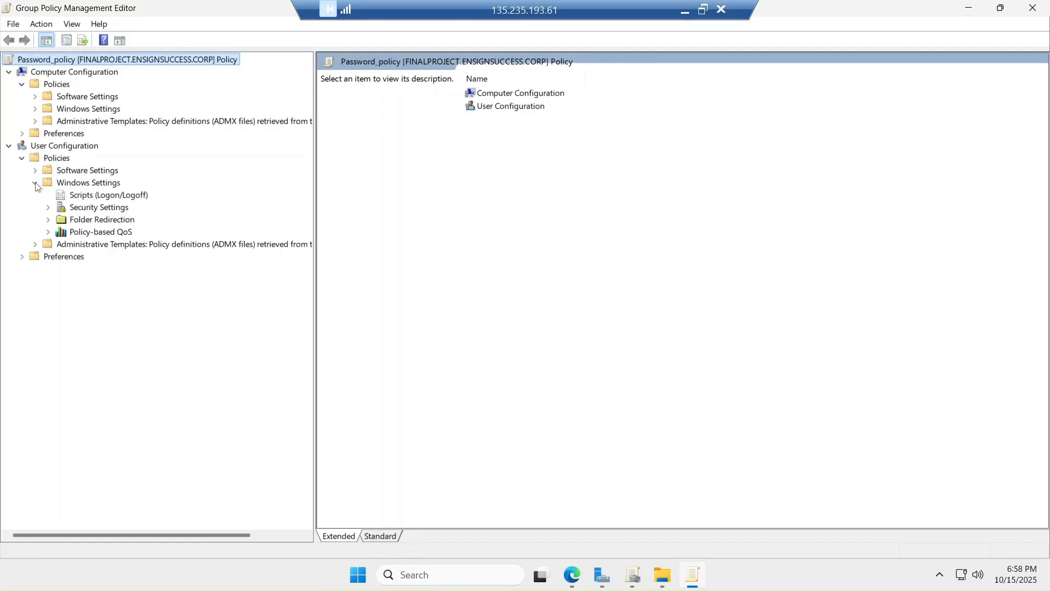
click(48, 208)
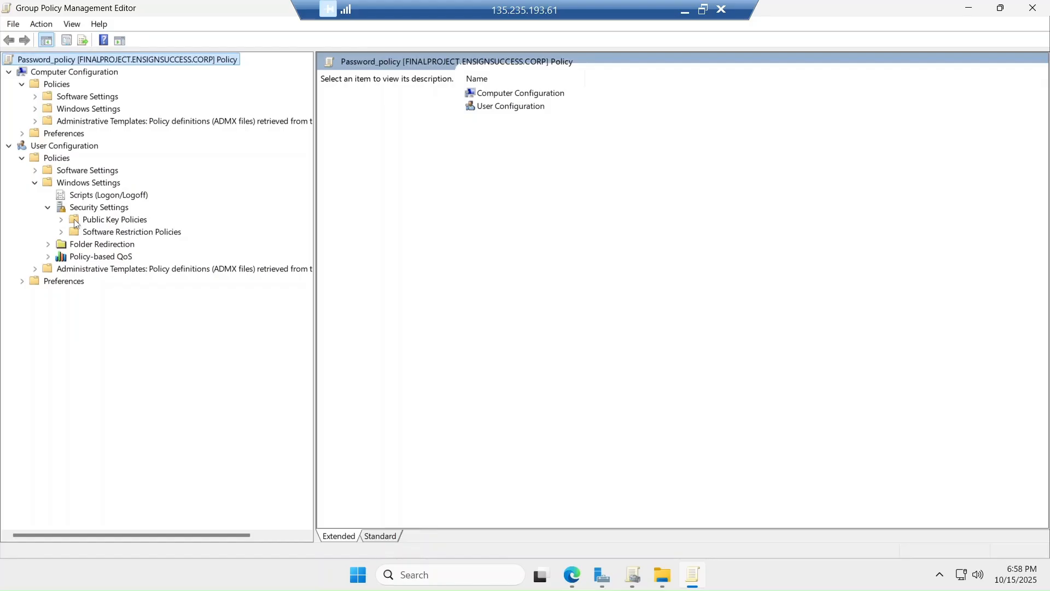
click(35, 110)
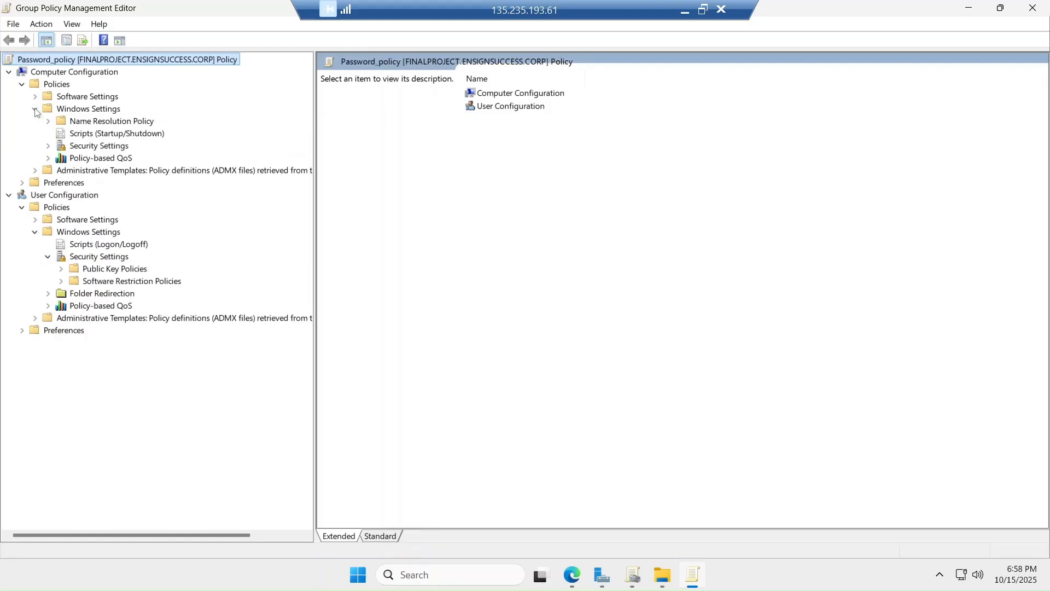
click(48, 146)
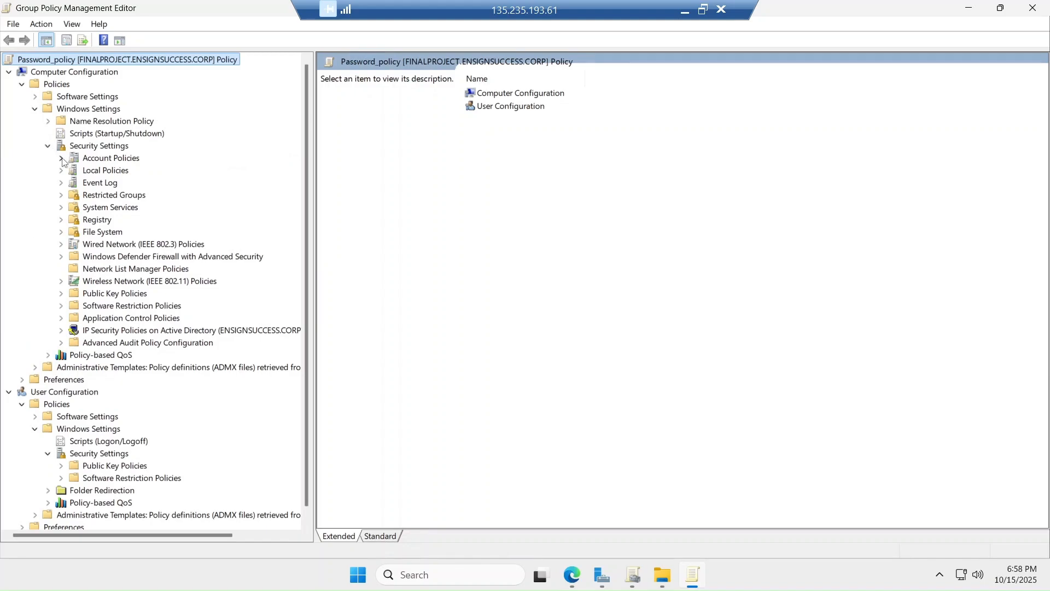
click(61, 158)
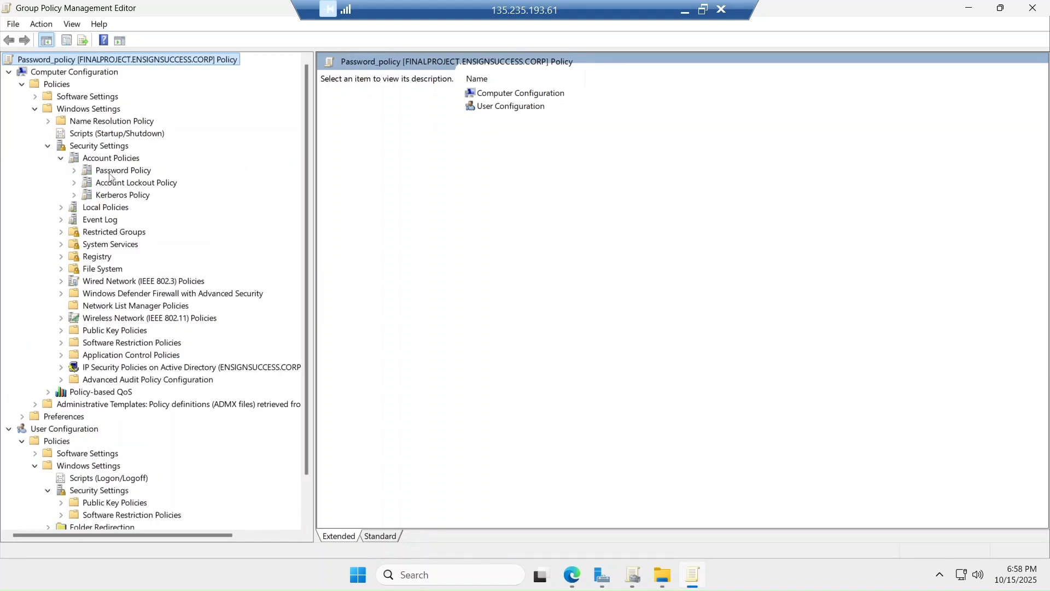
click(110, 173)
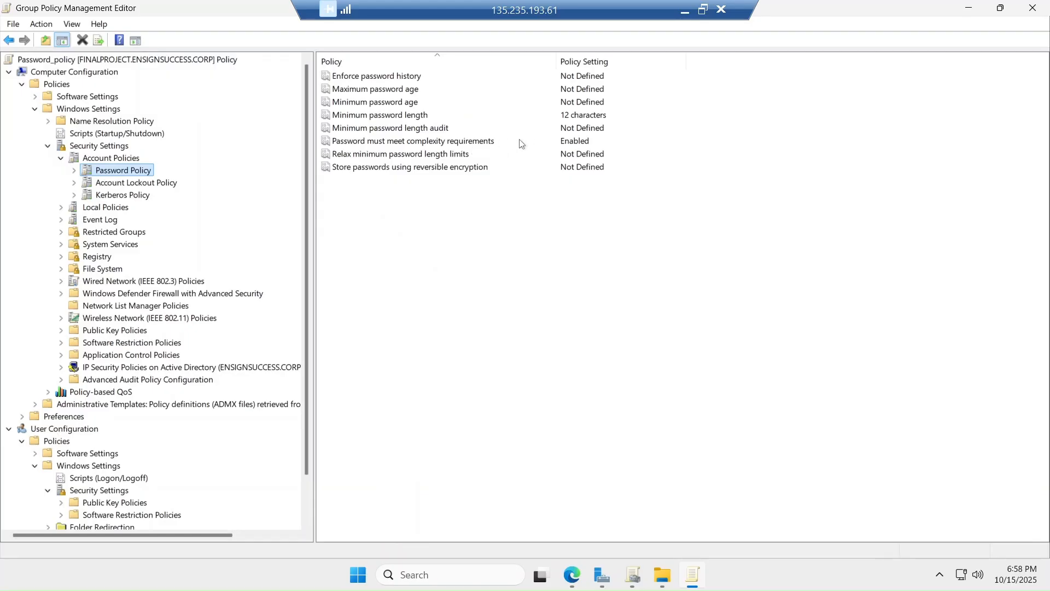
Keep the 12-character minimum password length and password complexity requirements Enabled
click(407, 120)
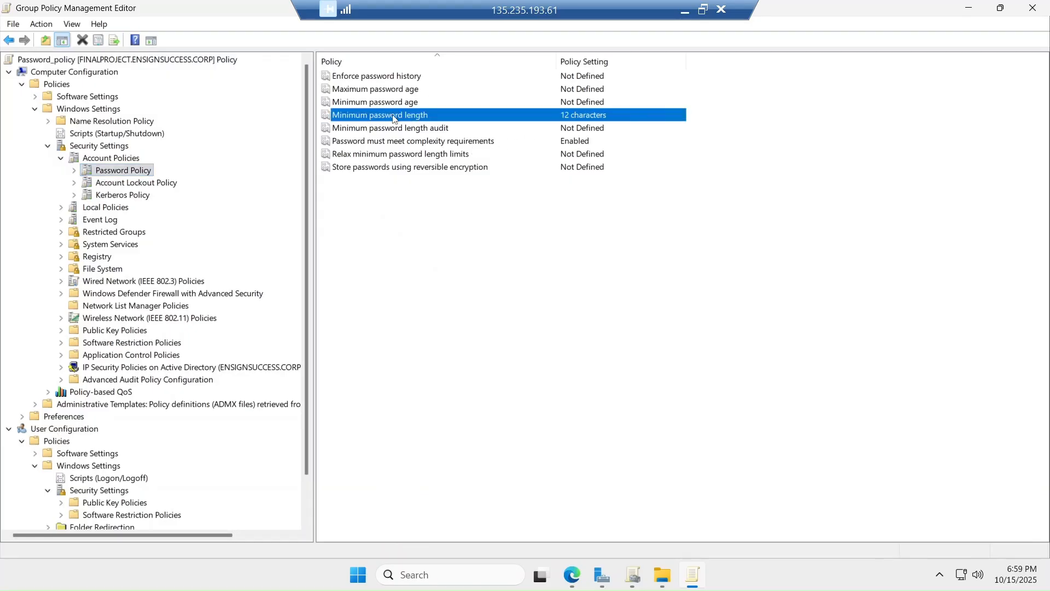
double_click(401, 120)
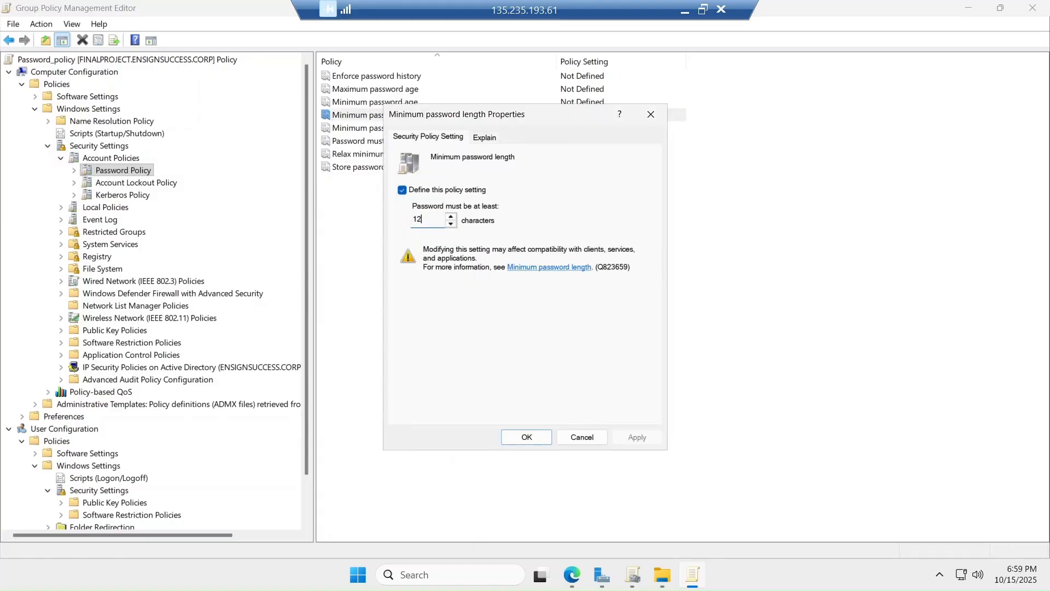
click(403, 190)
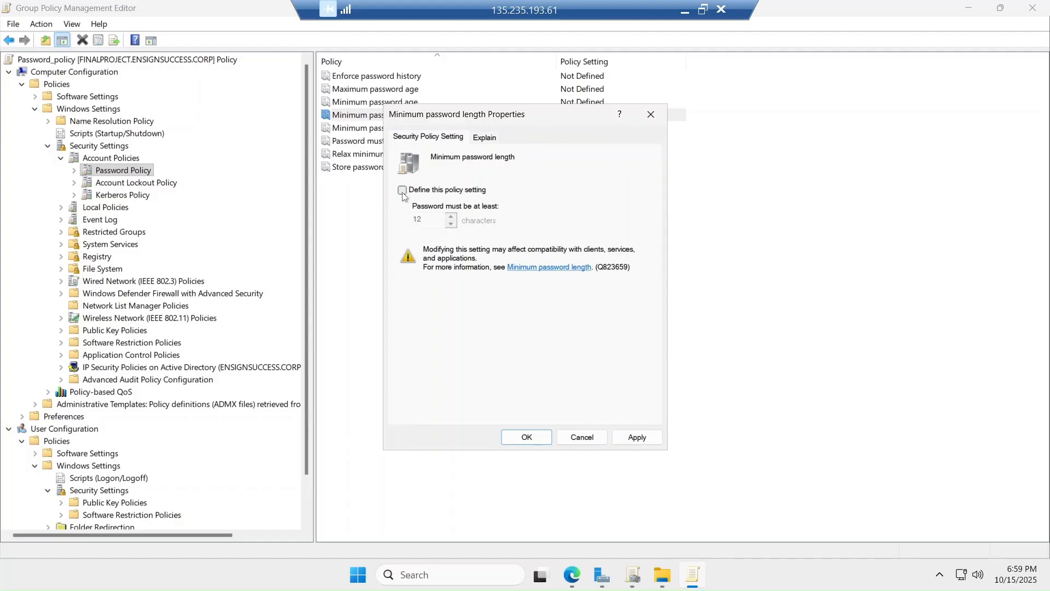
click(403, 190)
click(638, 437)
click(527, 438)
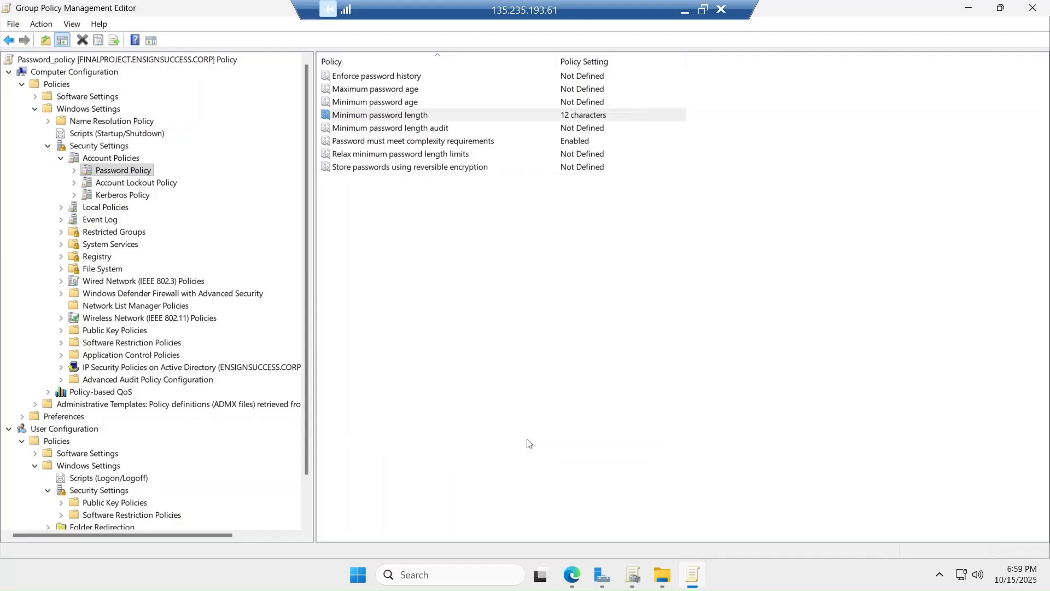
double_click(394, 144)
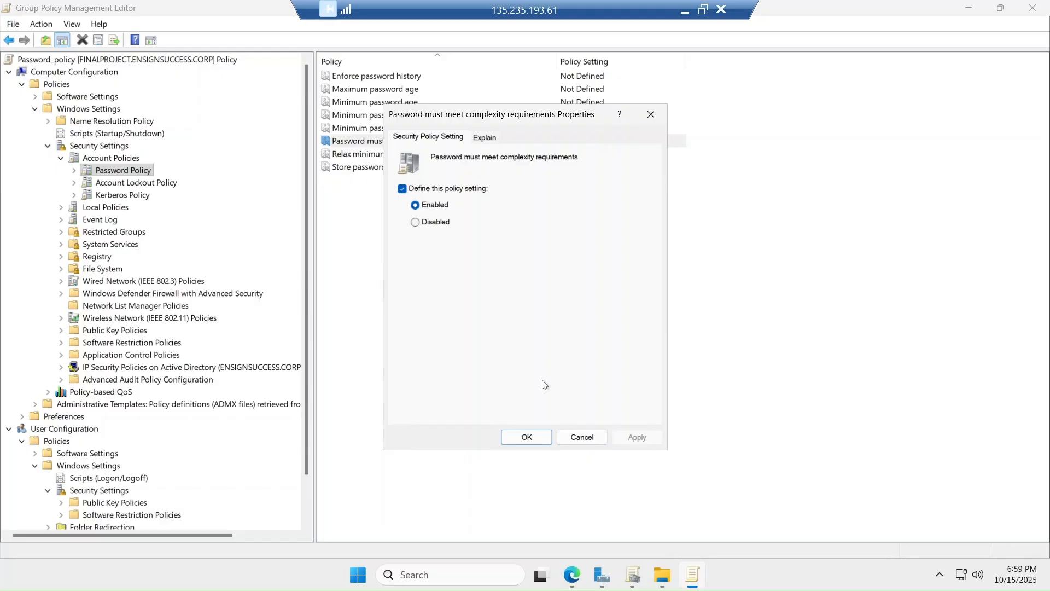
click(520, 438)
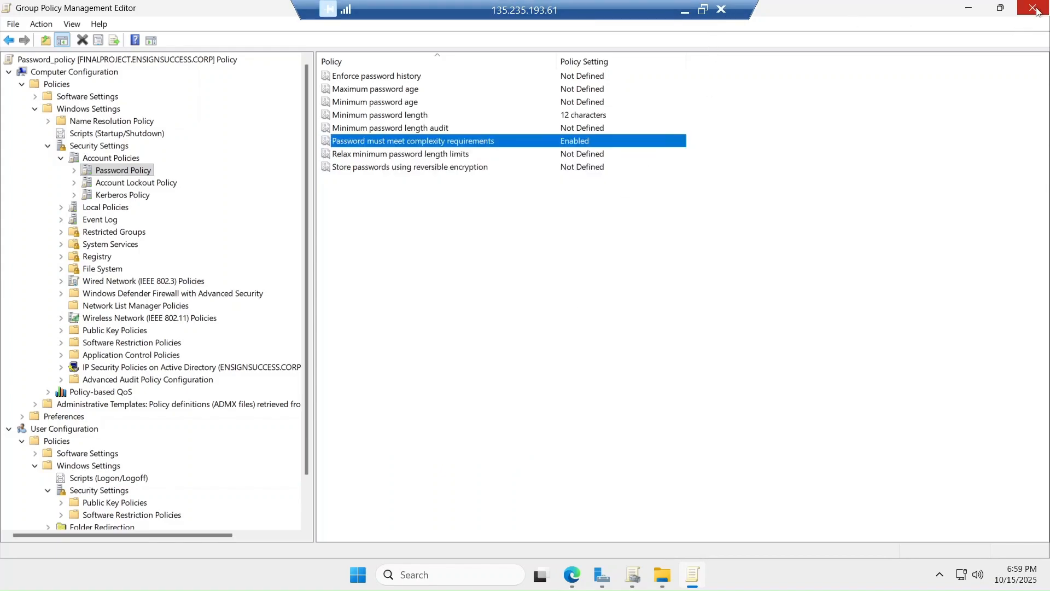
Close both Group Policy consoles and bring up the Canvas Final Project assignment page
click(1033, 8)
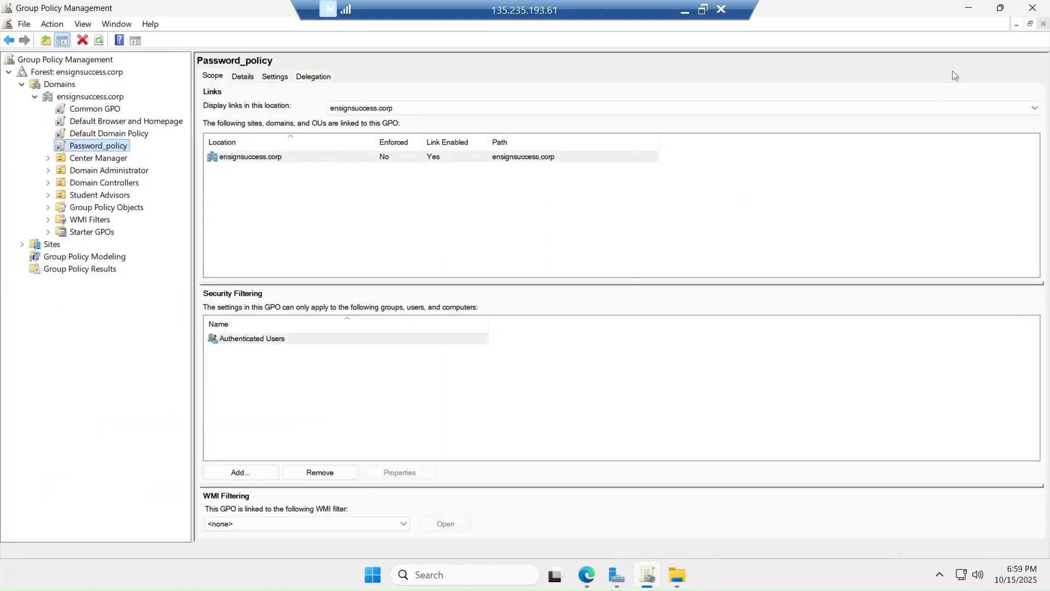
click(1032, 8)
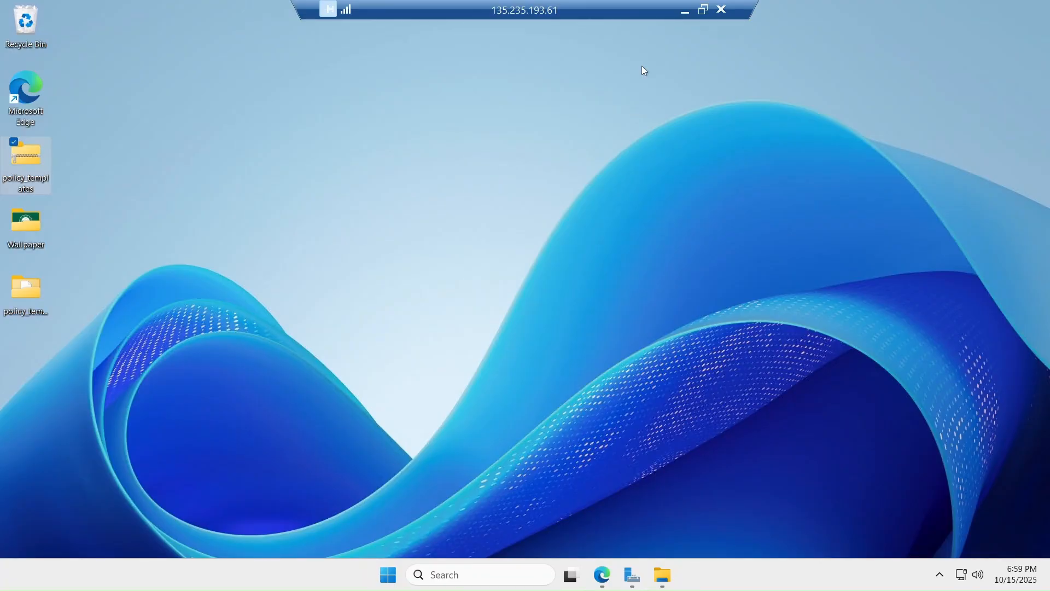
click(703, 10)
click(392, 227)
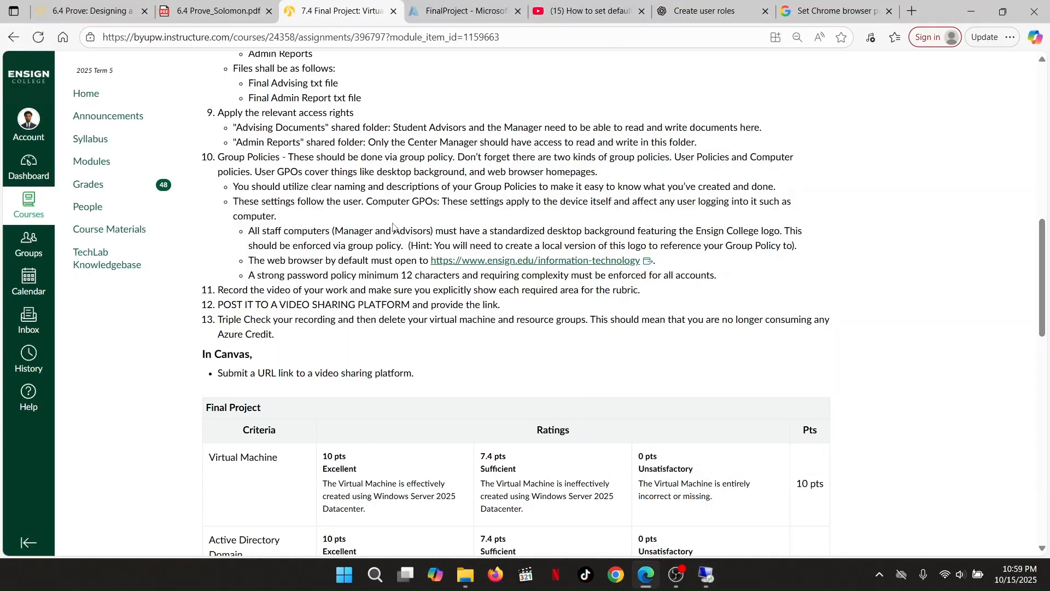
scroll(392, 224, down, 2)
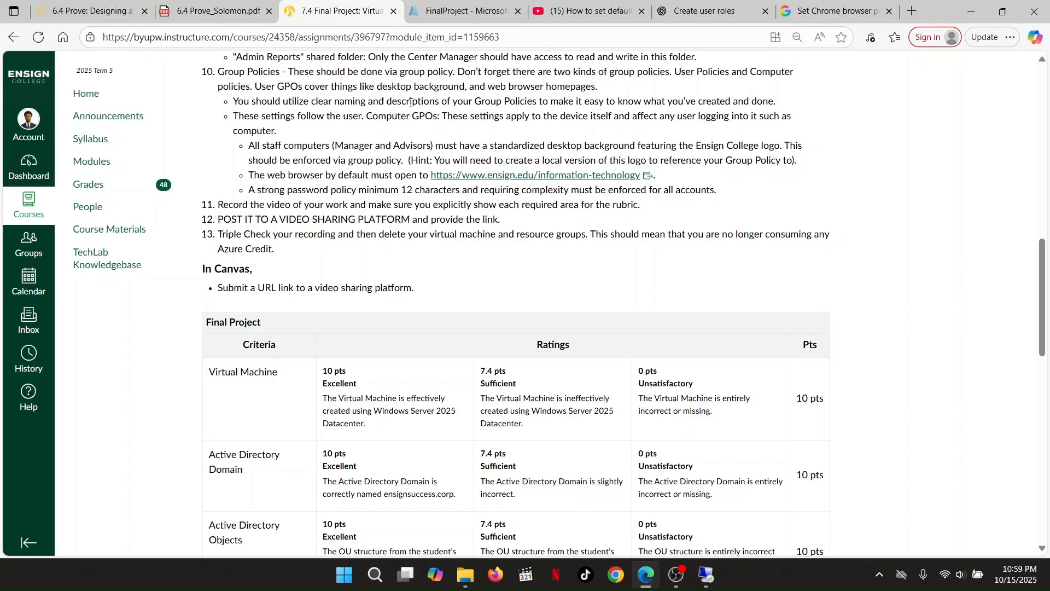